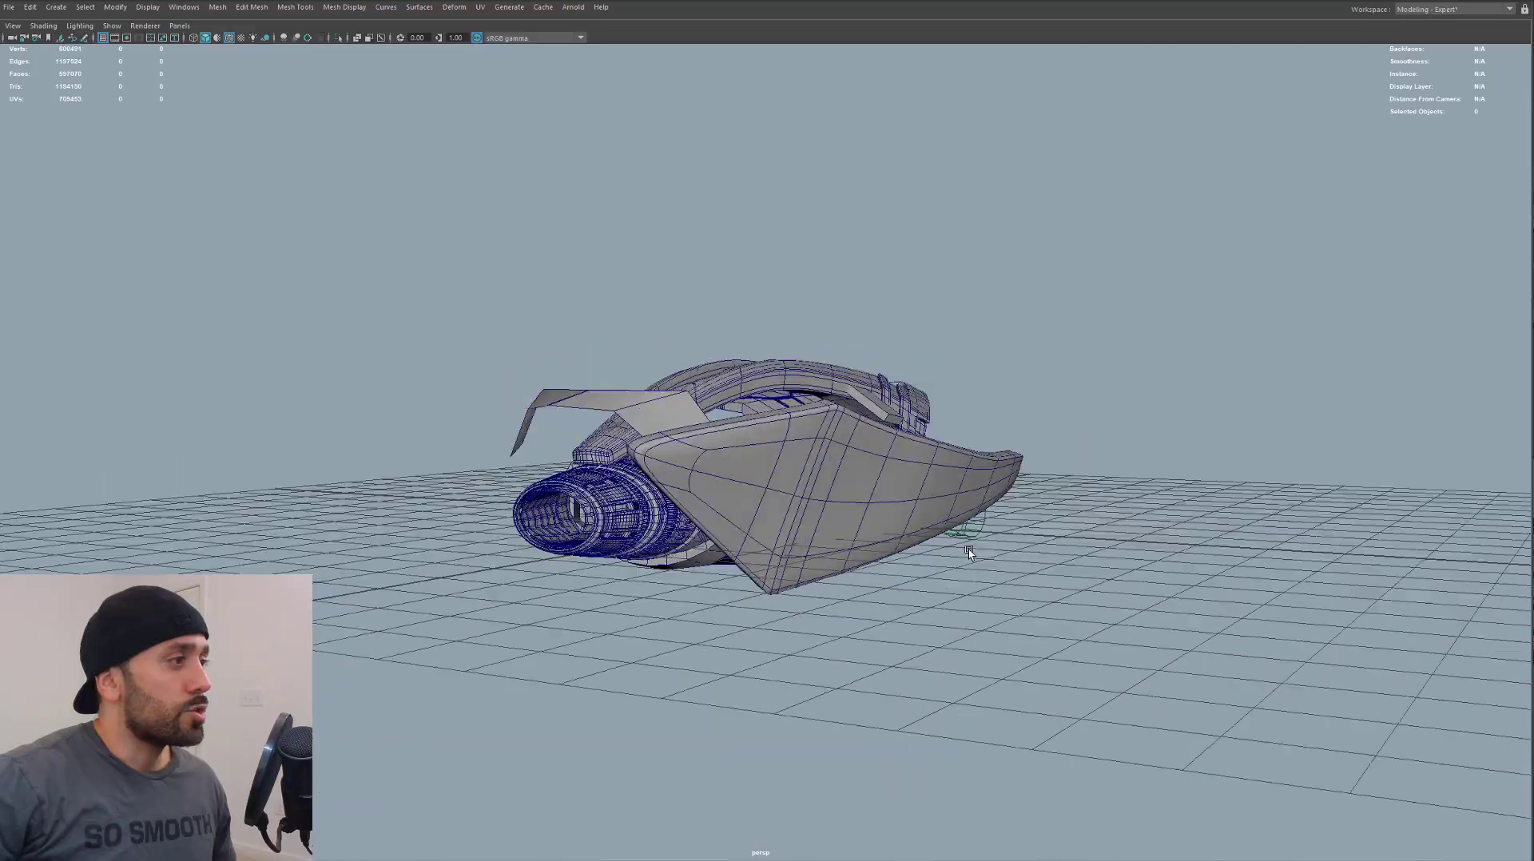
# Isolate the curved, grooved middle hull panel between the spaceship's side frames
pyautogui.keyDown('alt'); pyautogui.moveTo(968, 551); pyautogui.dragTo(861, 510); pyautogui.keyUp('alt')
pyautogui.scroll(5, 848, 573)
pyautogui.scroll(-4, 847, 571)
pyautogui.click(767, 439)
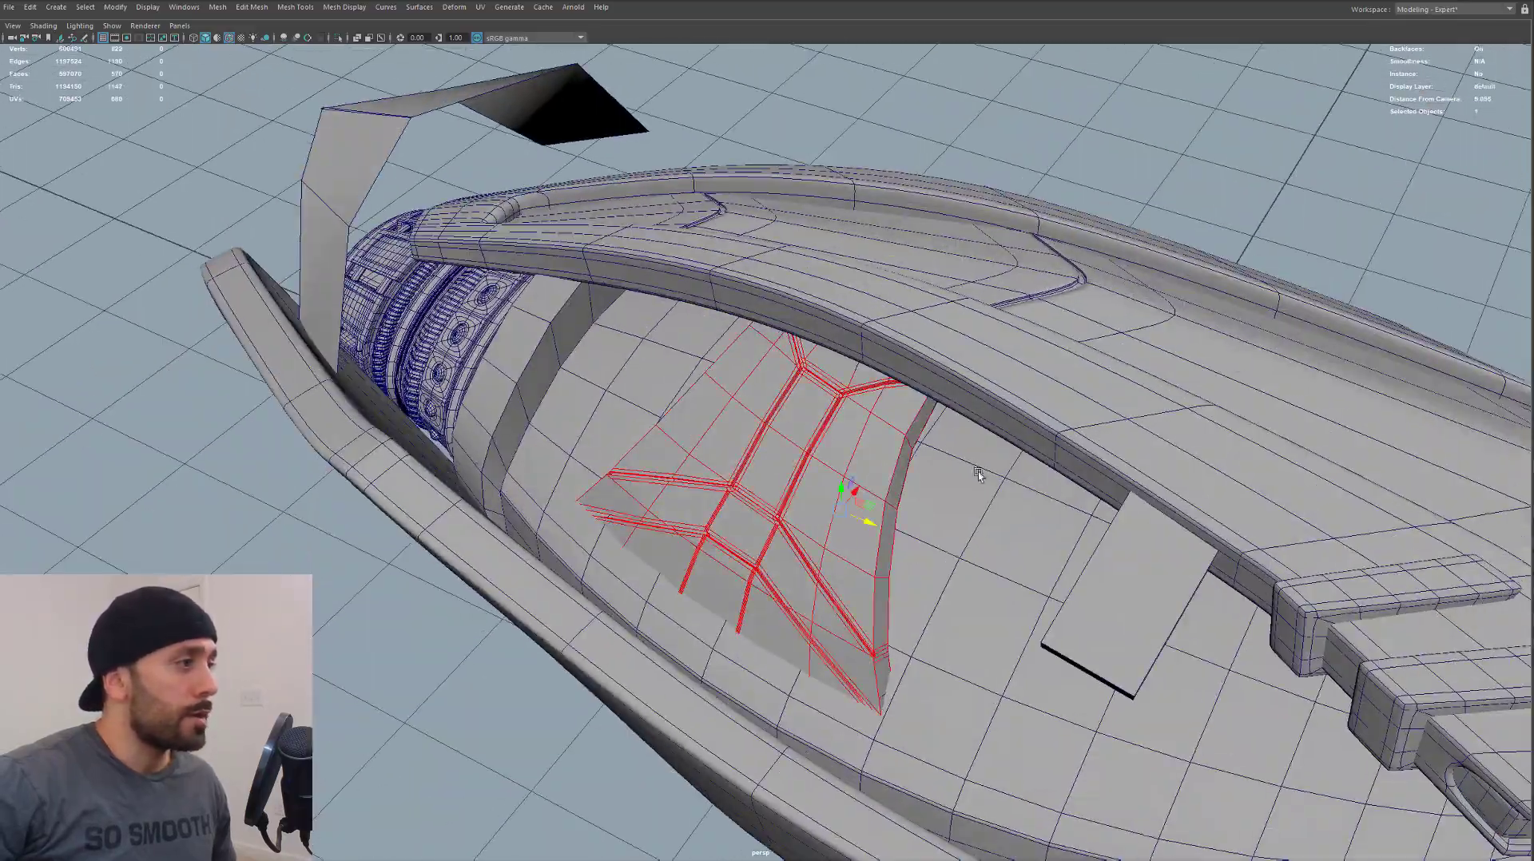
pyautogui.keyDown('alt'); pyautogui.moveTo(712, 415); pyautogui.dragTo(794, 409); pyautogui.keyUp('alt')
pyautogui.hotkey('shift', 'i')
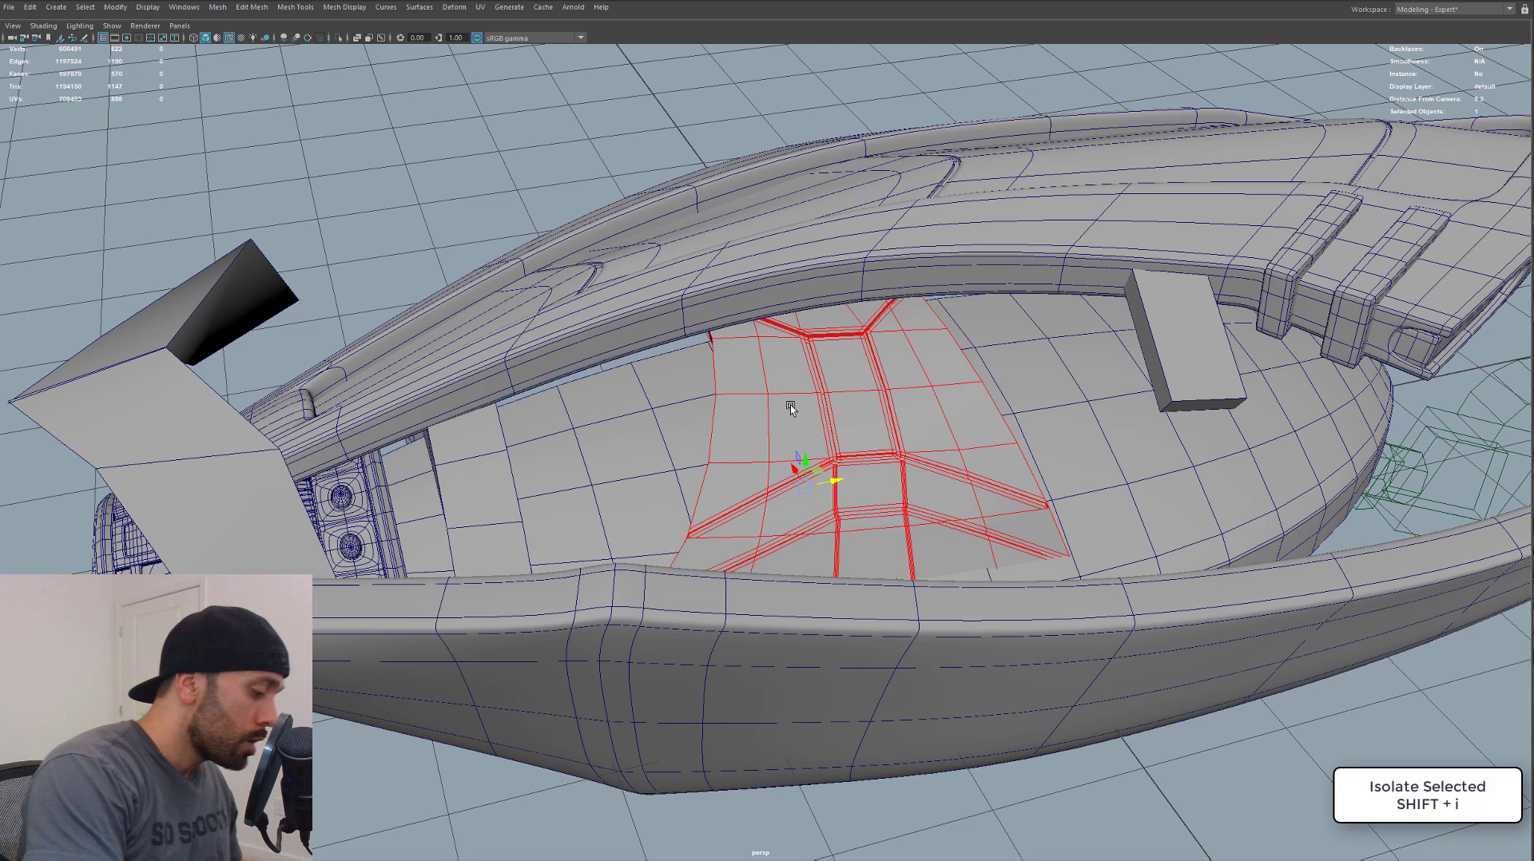
# Examine the isolated panel's curved surface, grooves and thin side edge from several angles
pyautogui.scroll(5, 791, 407)
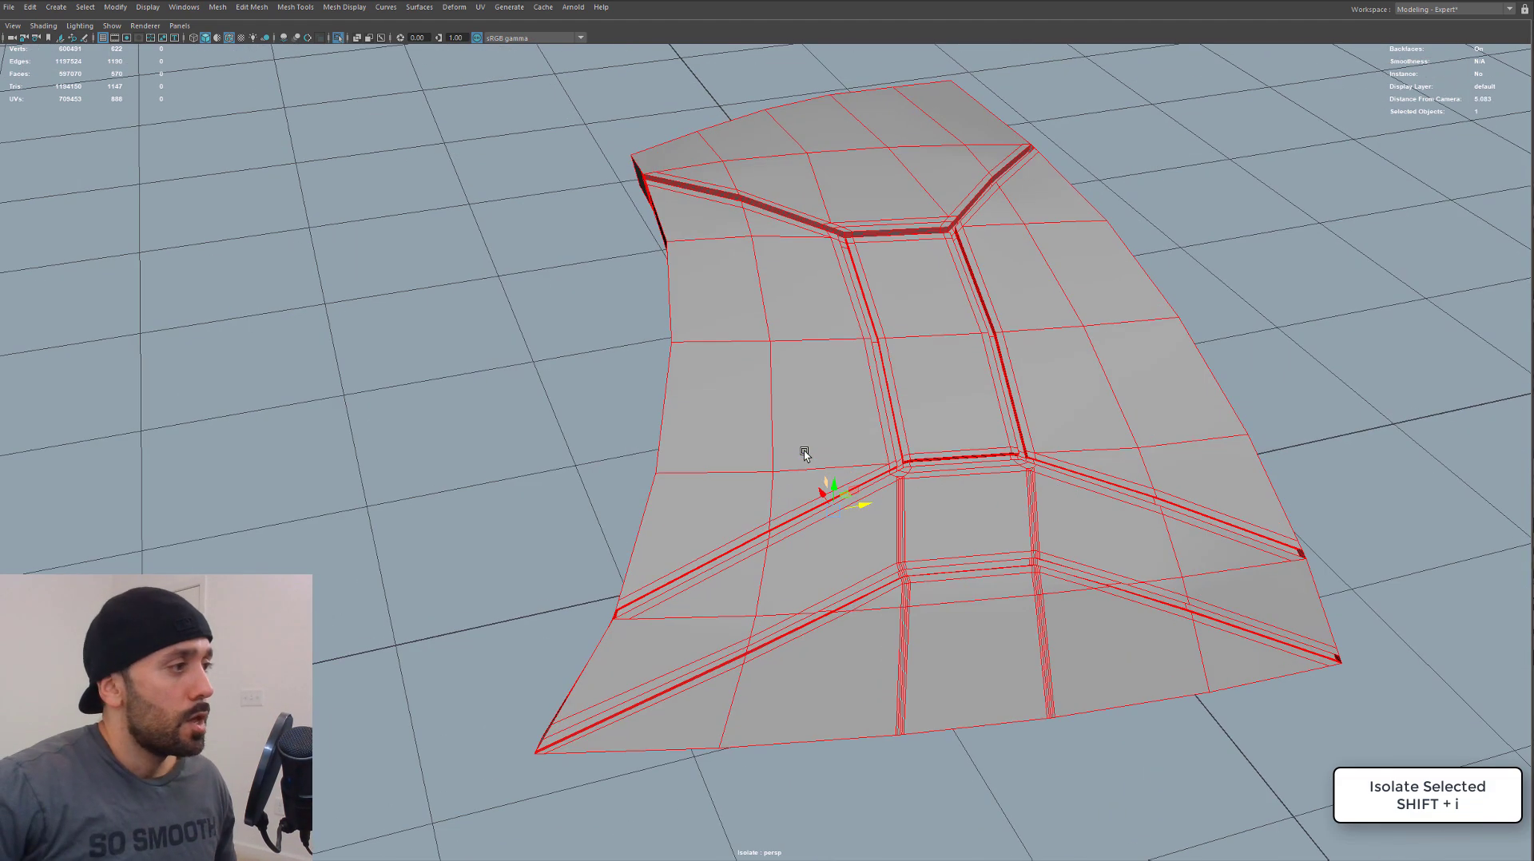
pyautogui.keyDown('alt'); pyautogui.moveTo(804, 452); pyautogui.dragTo(842, 441); pyautogui.keyUp('alt')
pyautogui.scroll(3, 914, 429)
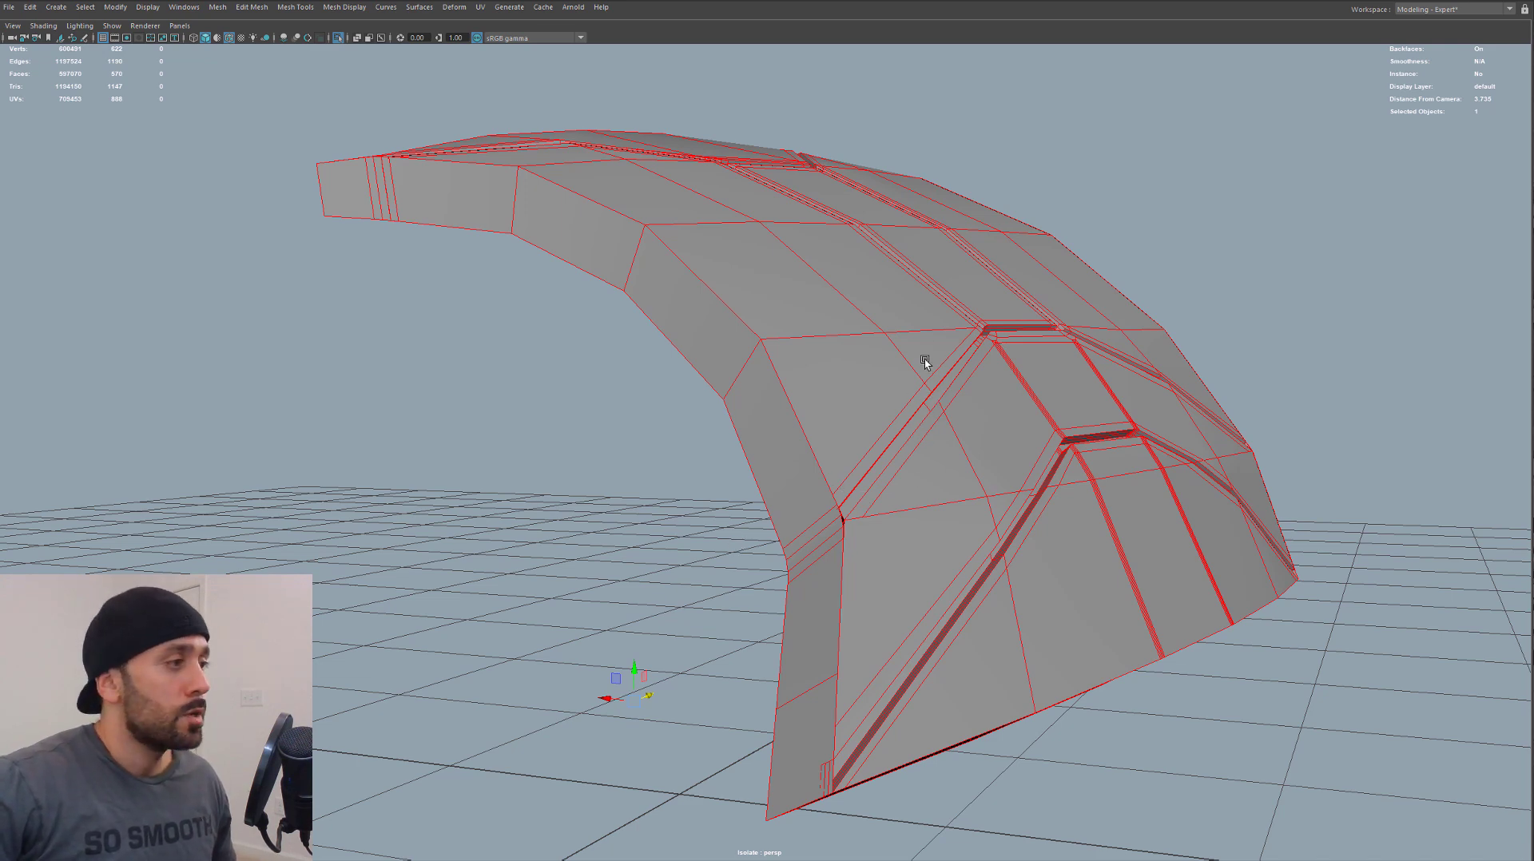
pyautogui.keyDown('alt'); pyautogui.moveTo(856, 354); pyautogui.dragTo(455, 74); pyautogui.keyUp('alt')
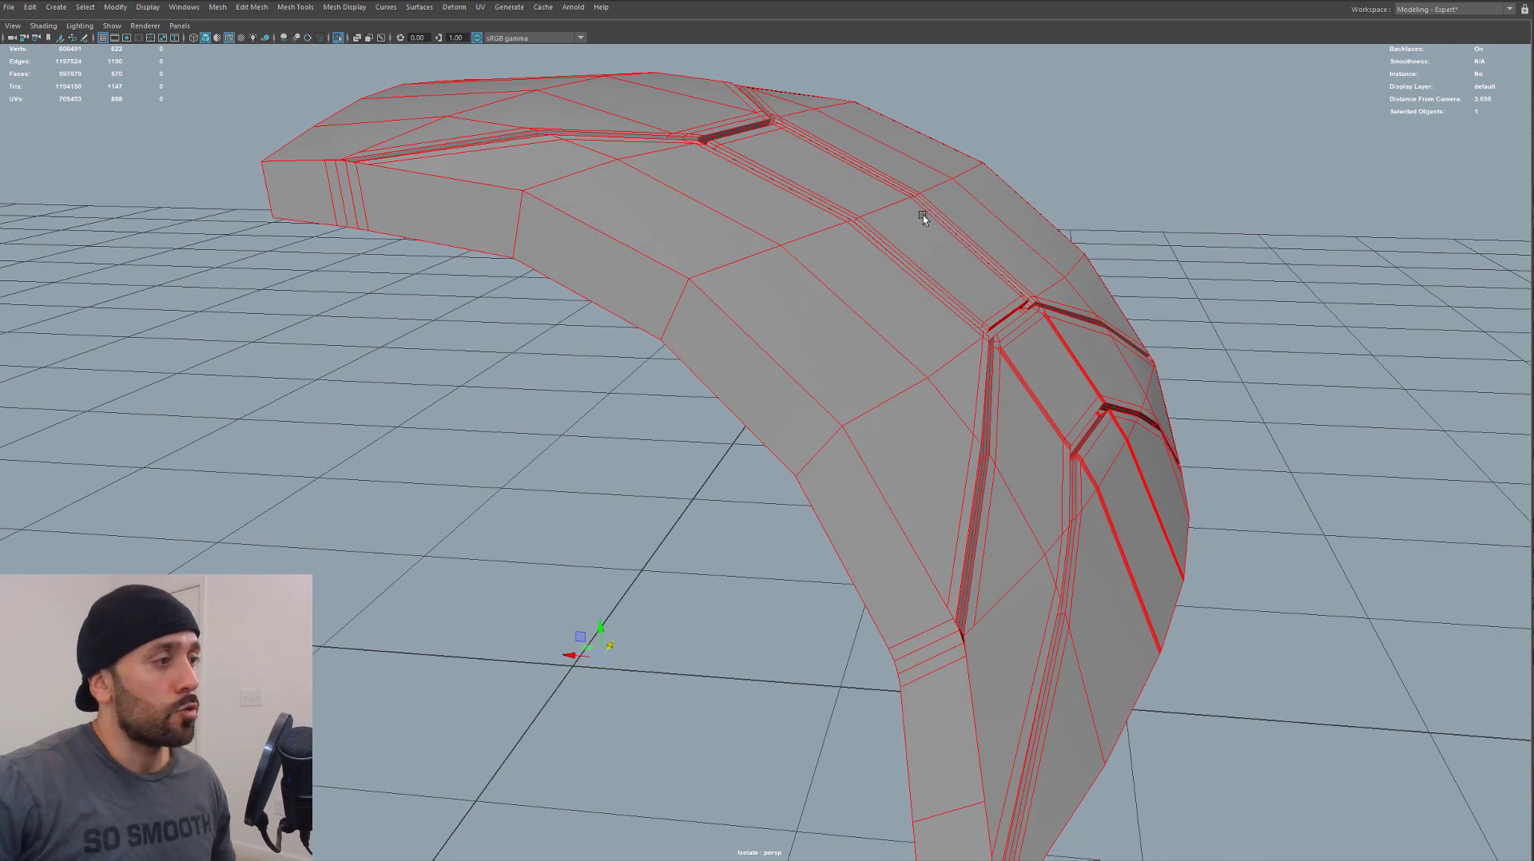
pyautogui.keyDown('alt'); pyautogui.moveTo(1048, 380); pyautogui.dragTo(1065, 474); pyautogui.keyUp('alt')
pyautogui.keyDown('alt'); pyautogui.moveTo(912, 421); pyautogui.dragTo(1020, 108); pyautogui.keyUp('alt')
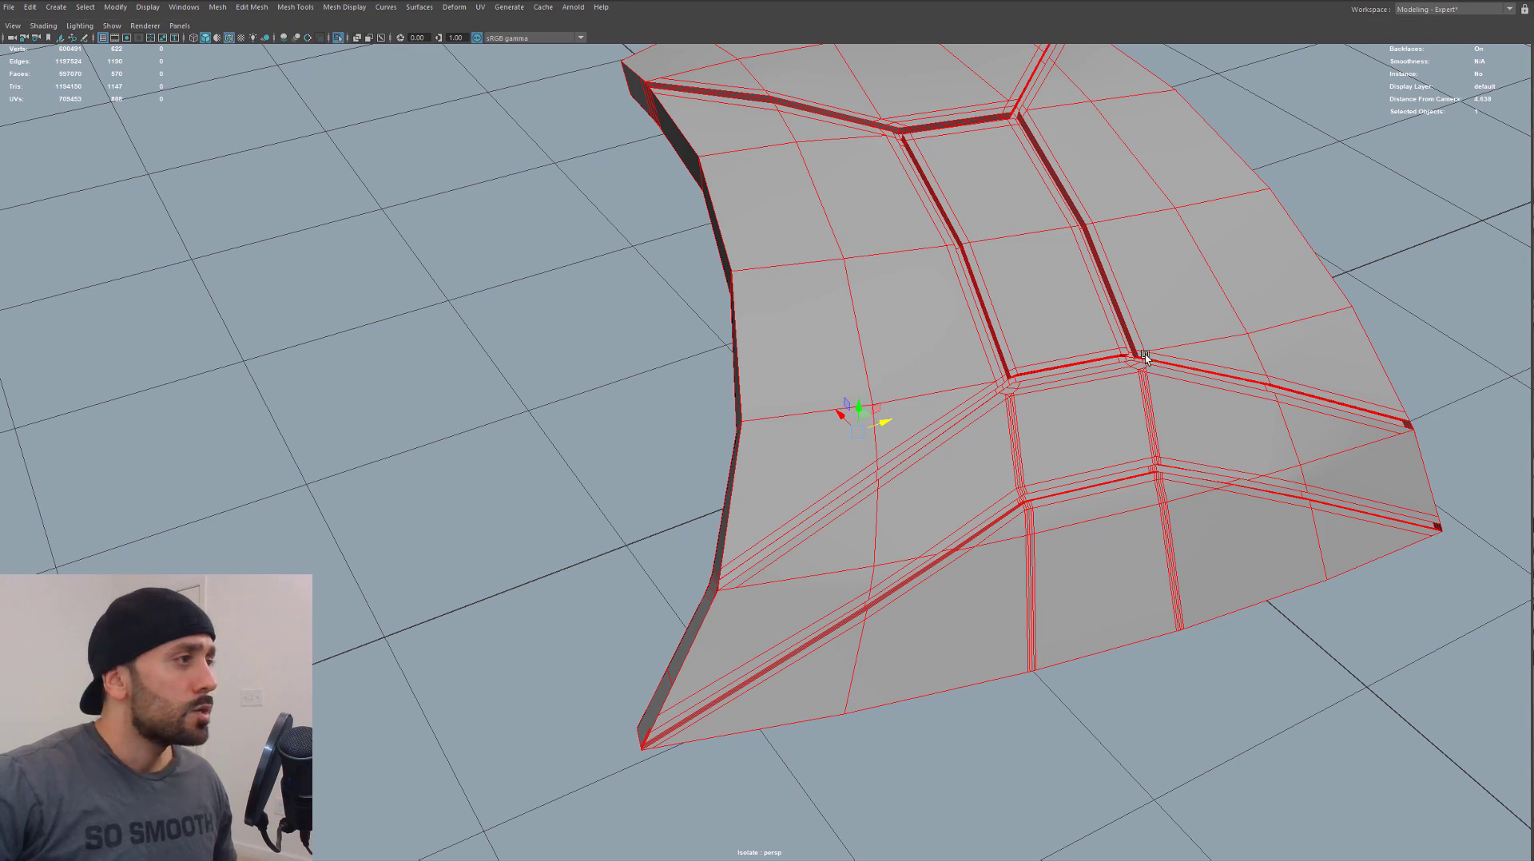
pyautogui.keyDown('alt'); pyautogui.moveTo(1145, 358); pyautogui.dragTo(887, 565); pyautogui.keyUp('alt')
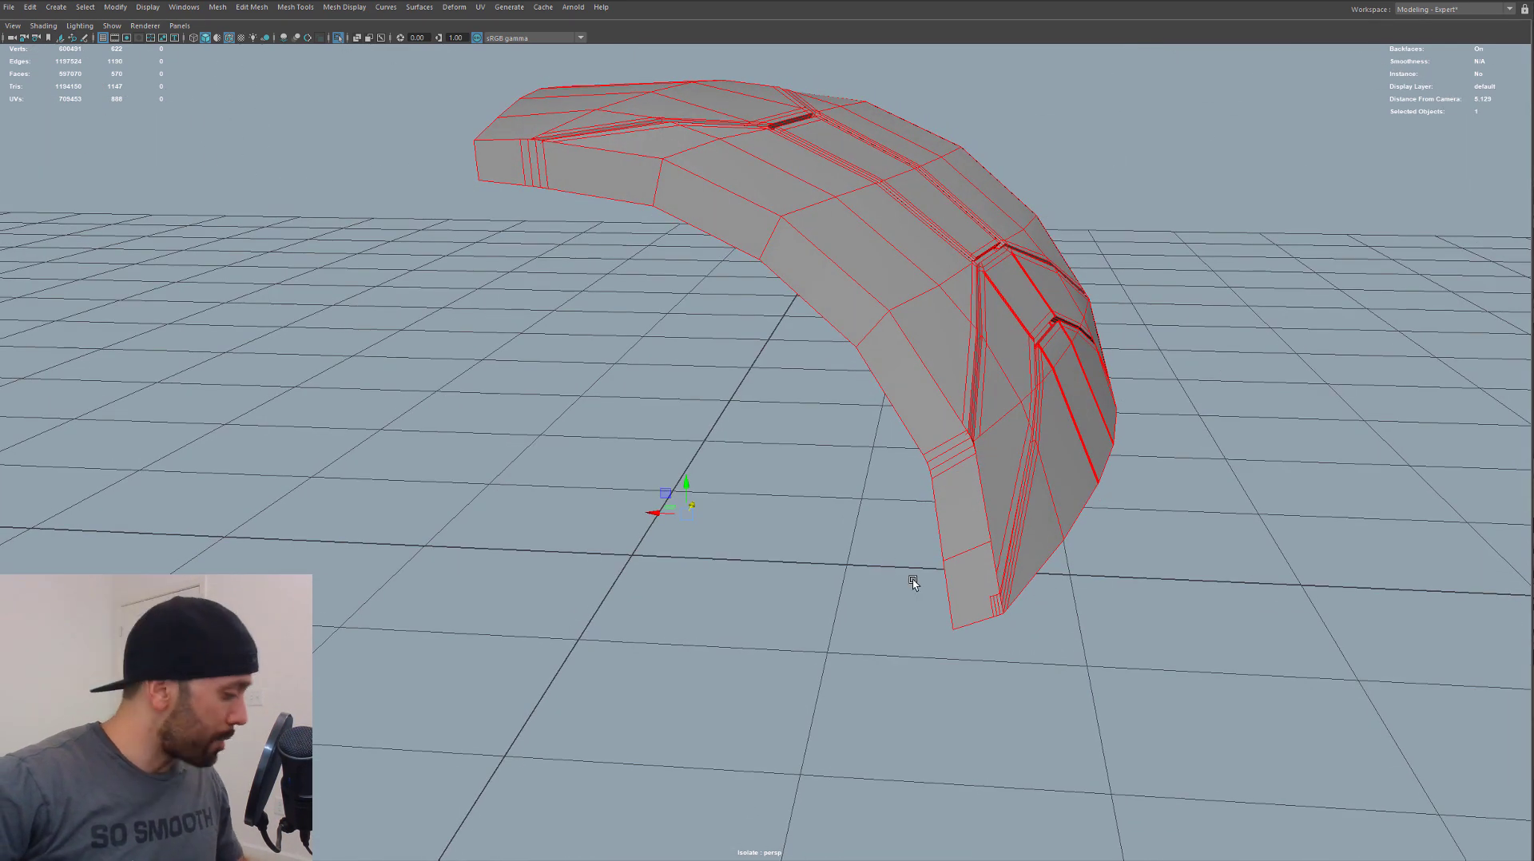
# Duplicate the full strip of thickness faces along one curved side edge of the panel
pyautogui.press('F11')
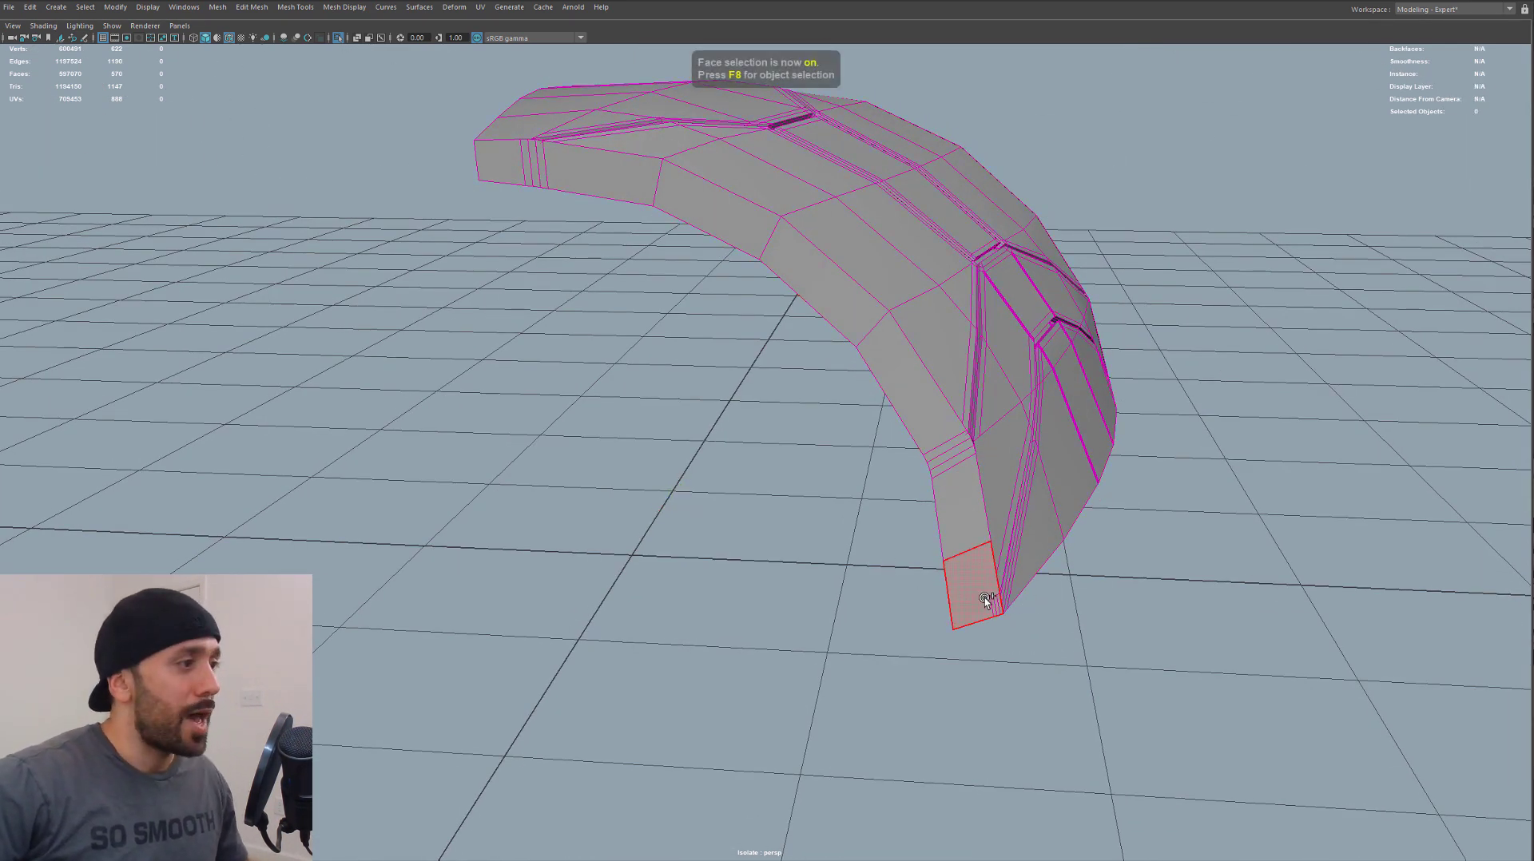
pyautogui.moveTo(984, 597)
pyautogui.mouseDown()
pyautogui.moveTo(948, 479)
pyautogui.moveTo(871, 335)
pyautogui.mouseUp()
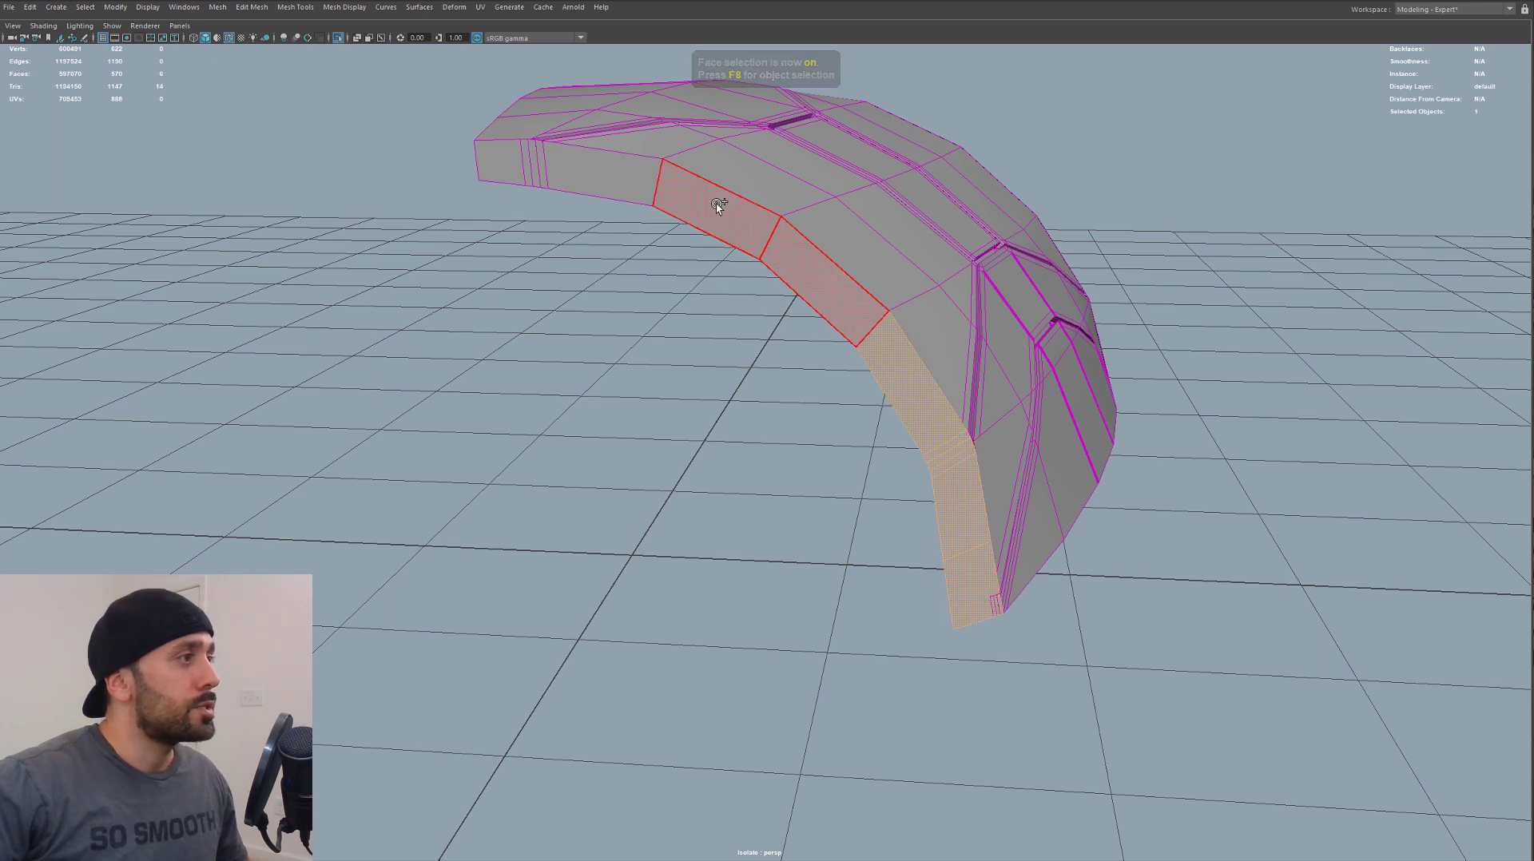
pyautogui.moveTo(717, 206); pyautogui.dragTo(628, 179)
pyautogui.moveTo(538, 167); pyautogui.dragTo(516, 166)
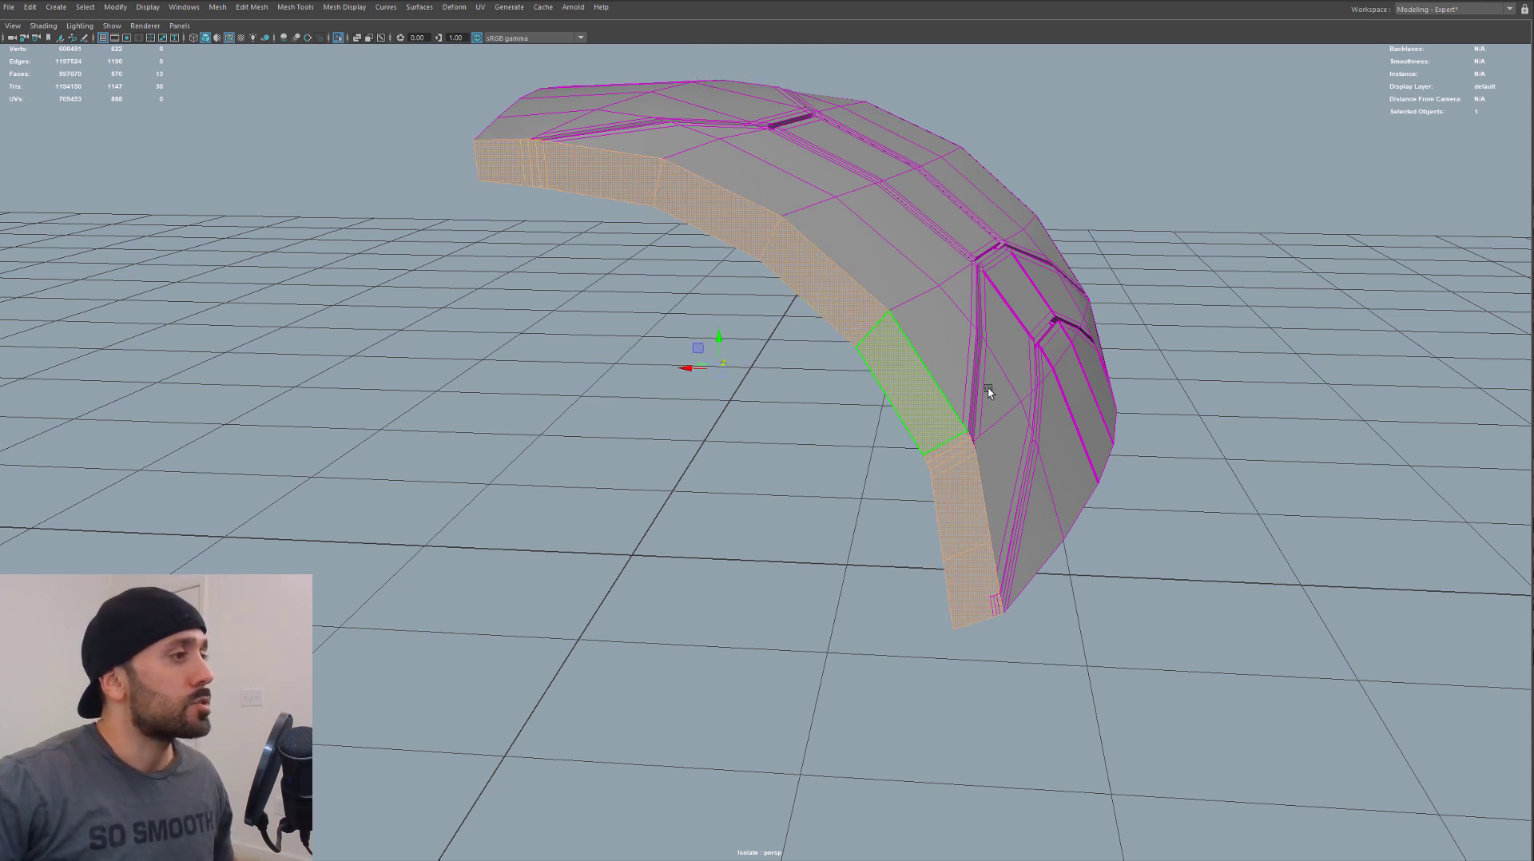
pyautogui.keyDown('alt'); pyautogui.moveTo(987, 386); pyautogui.dragTo(588, 276); pyautogui.keyUp('alt')
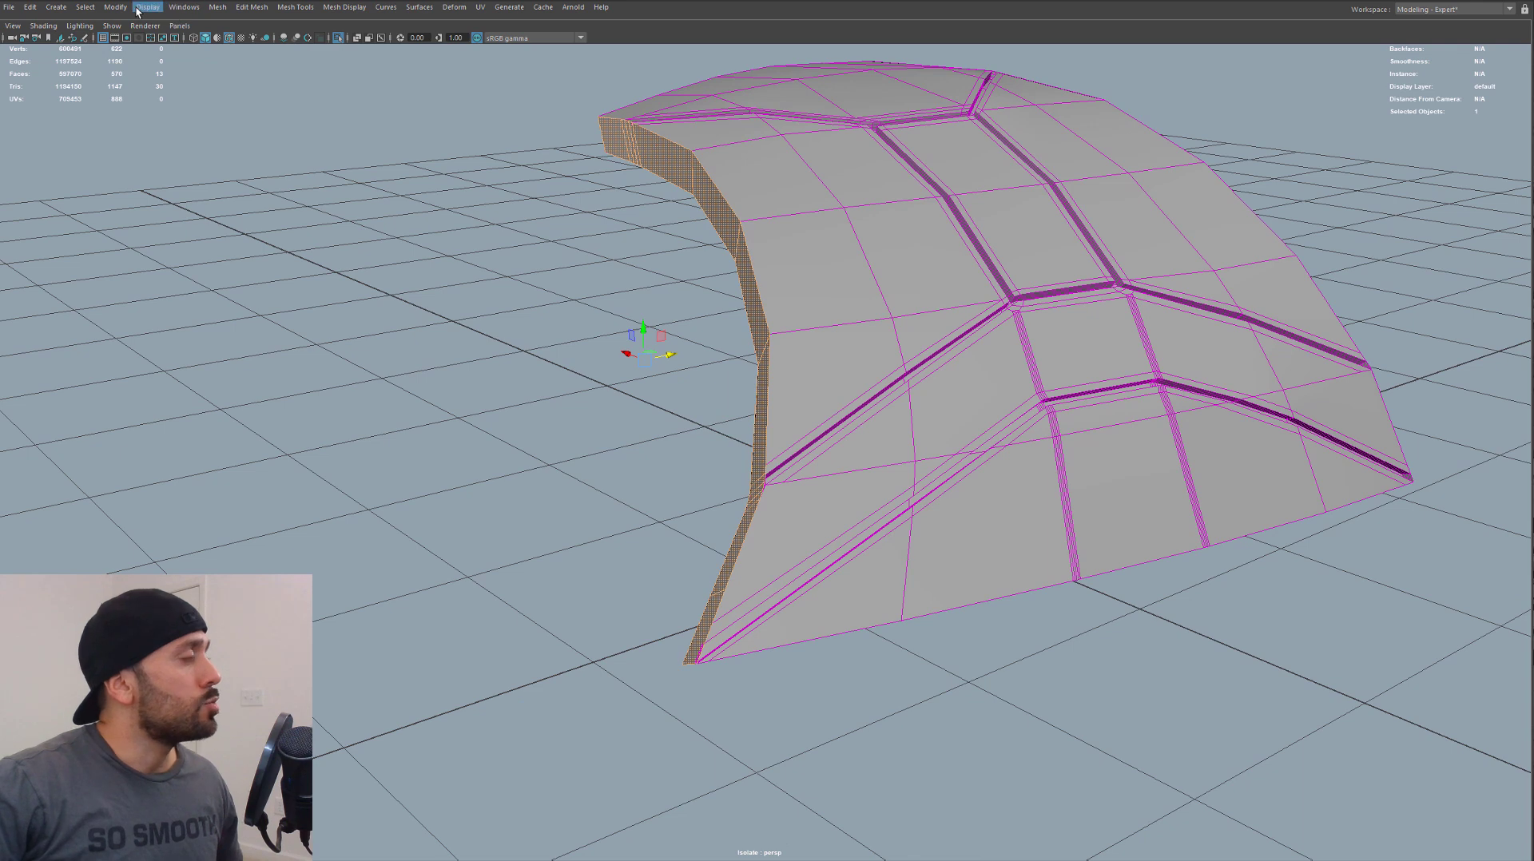
pyautogui.click(266, 12)
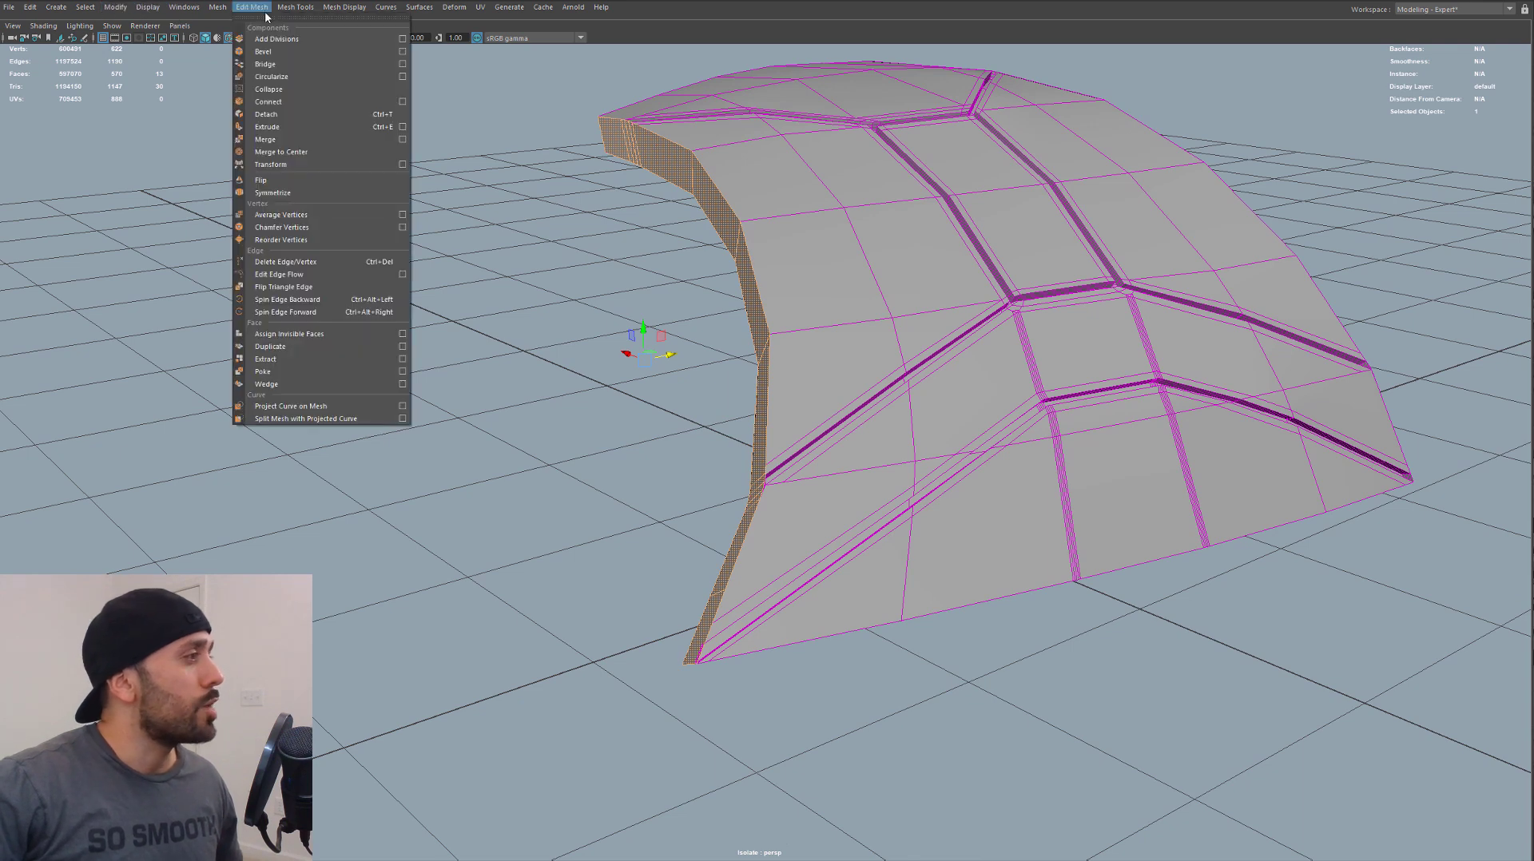
pyautogui.click(314, 347)
pyautogui.keyDown('alt'); pyautogui.moveTo(793, 316); pyautogui.dragTo(792, 317); pyautogui.keyUp('alt')
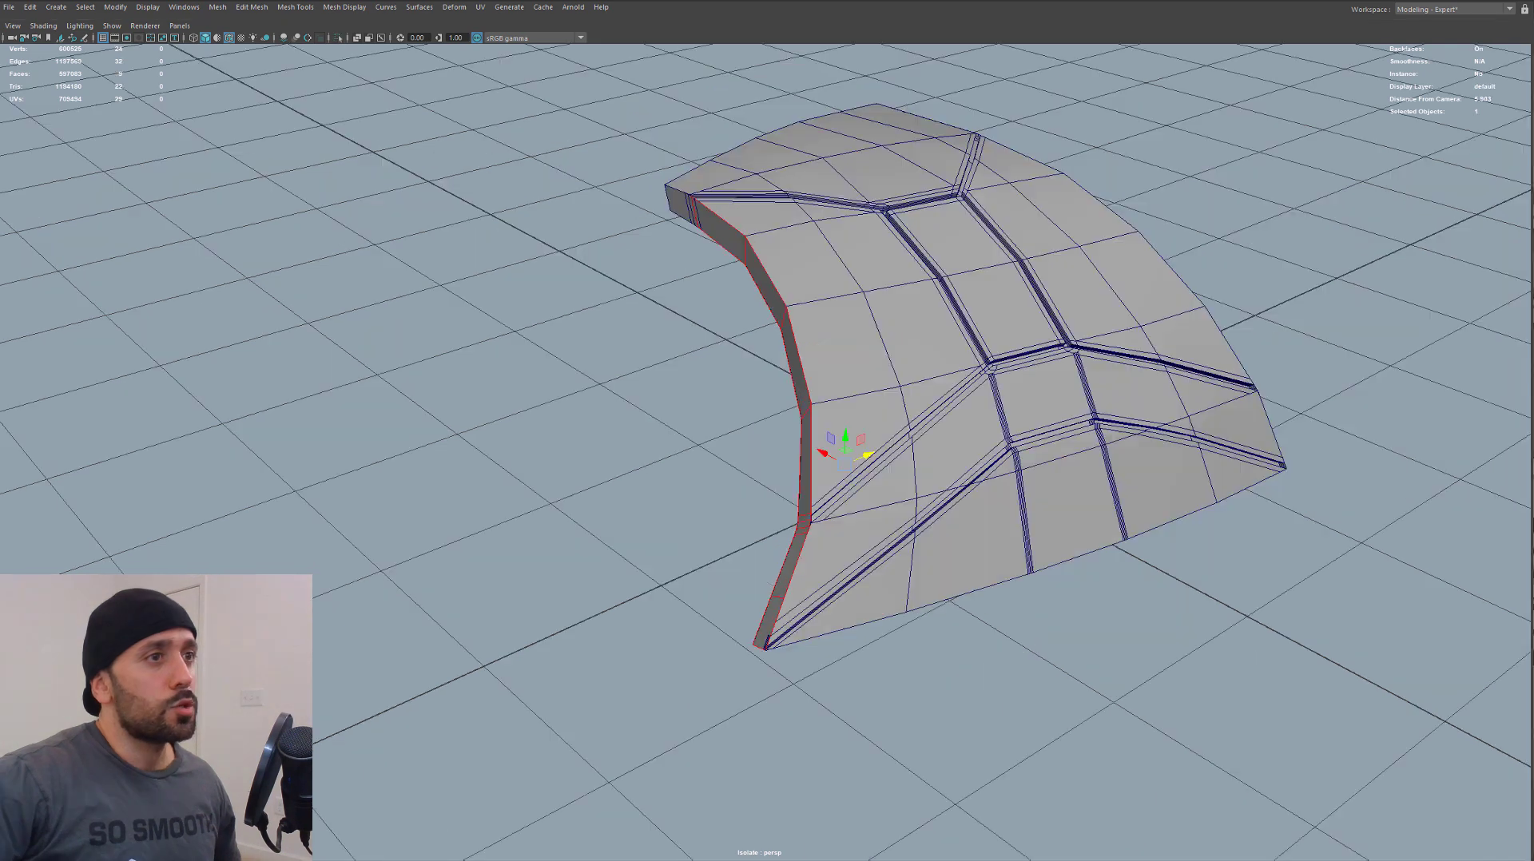
# Combine the duplicated strip pieces polySurface30 and polySurface31 into a single mesh
pyautogui.hotkey('shift', 'o')
pyautogui.moveTo(1040, 227); pyautogui.dragTo(284, 4)
pyautogui.keyDown('alt'); pyautogui.moveTo(668, 308); pyautogui.dragTo(703, 280); pyautogui.keyUp('alt')
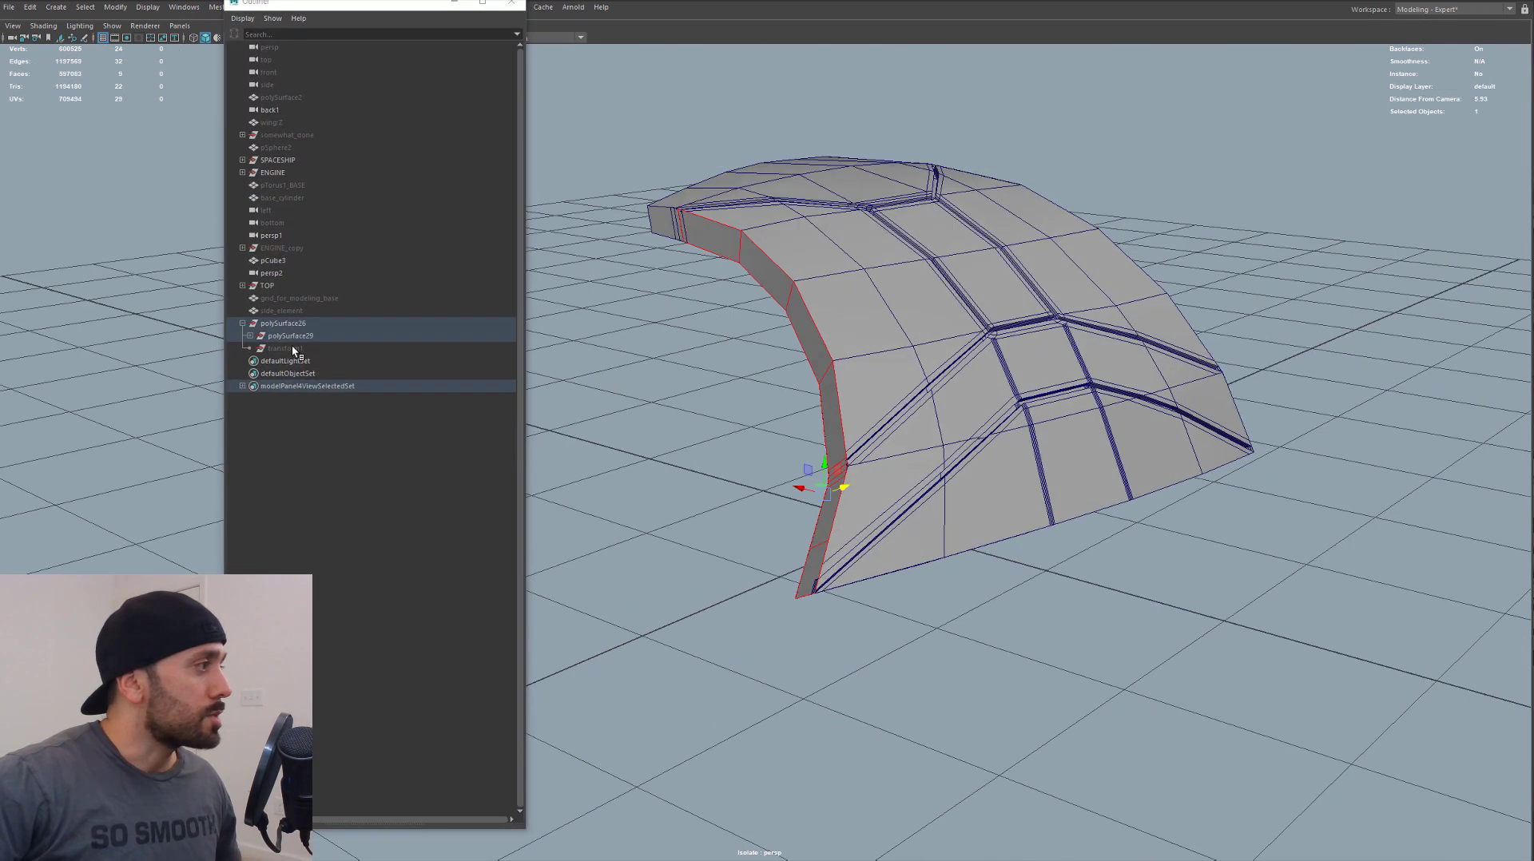
pyautogui.click(249, 335)
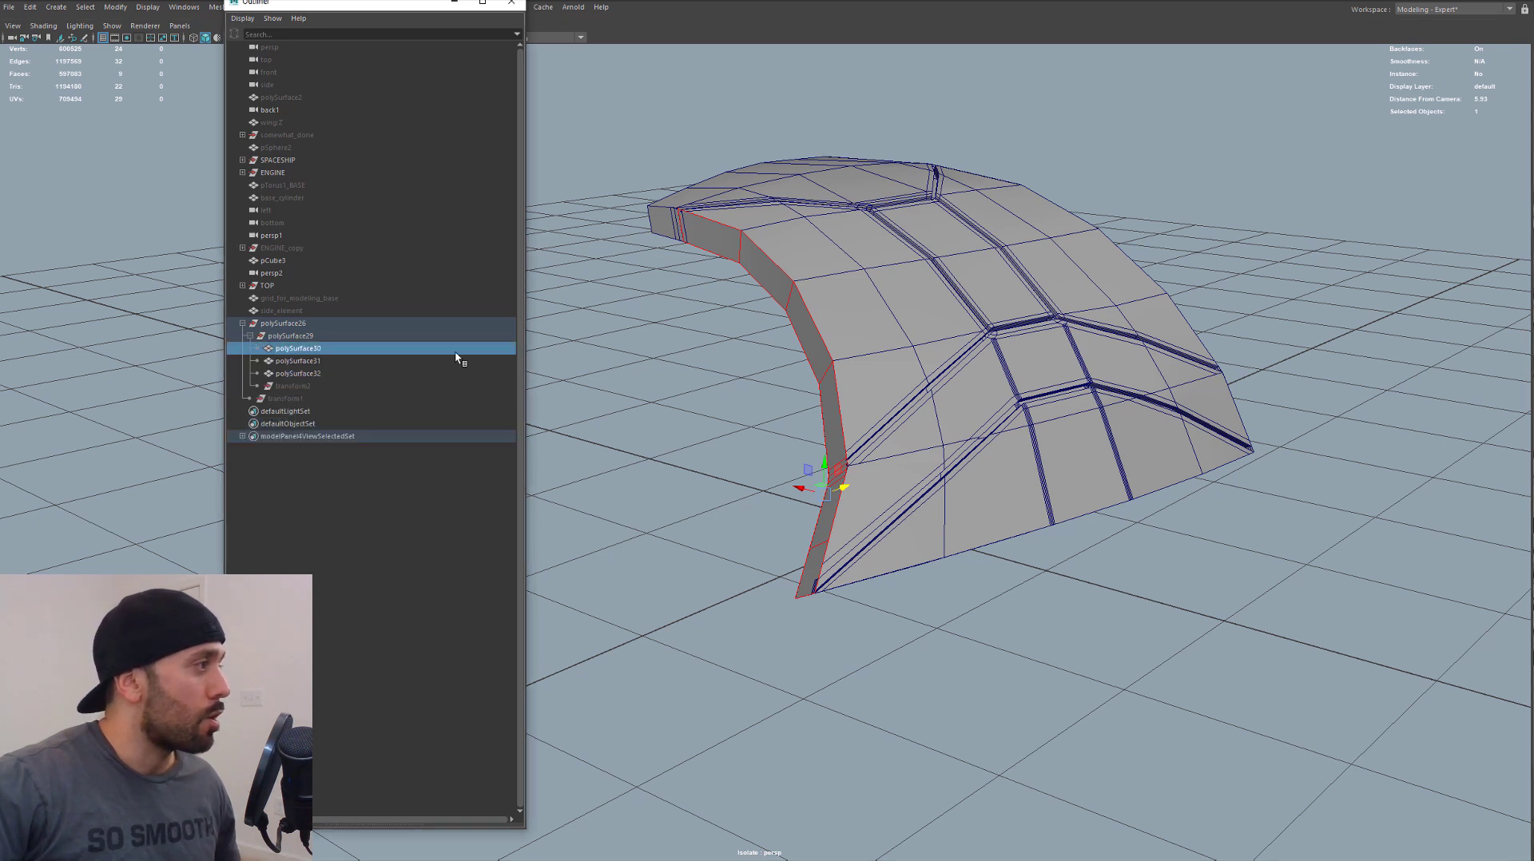
pyautogui.click(306, 360)
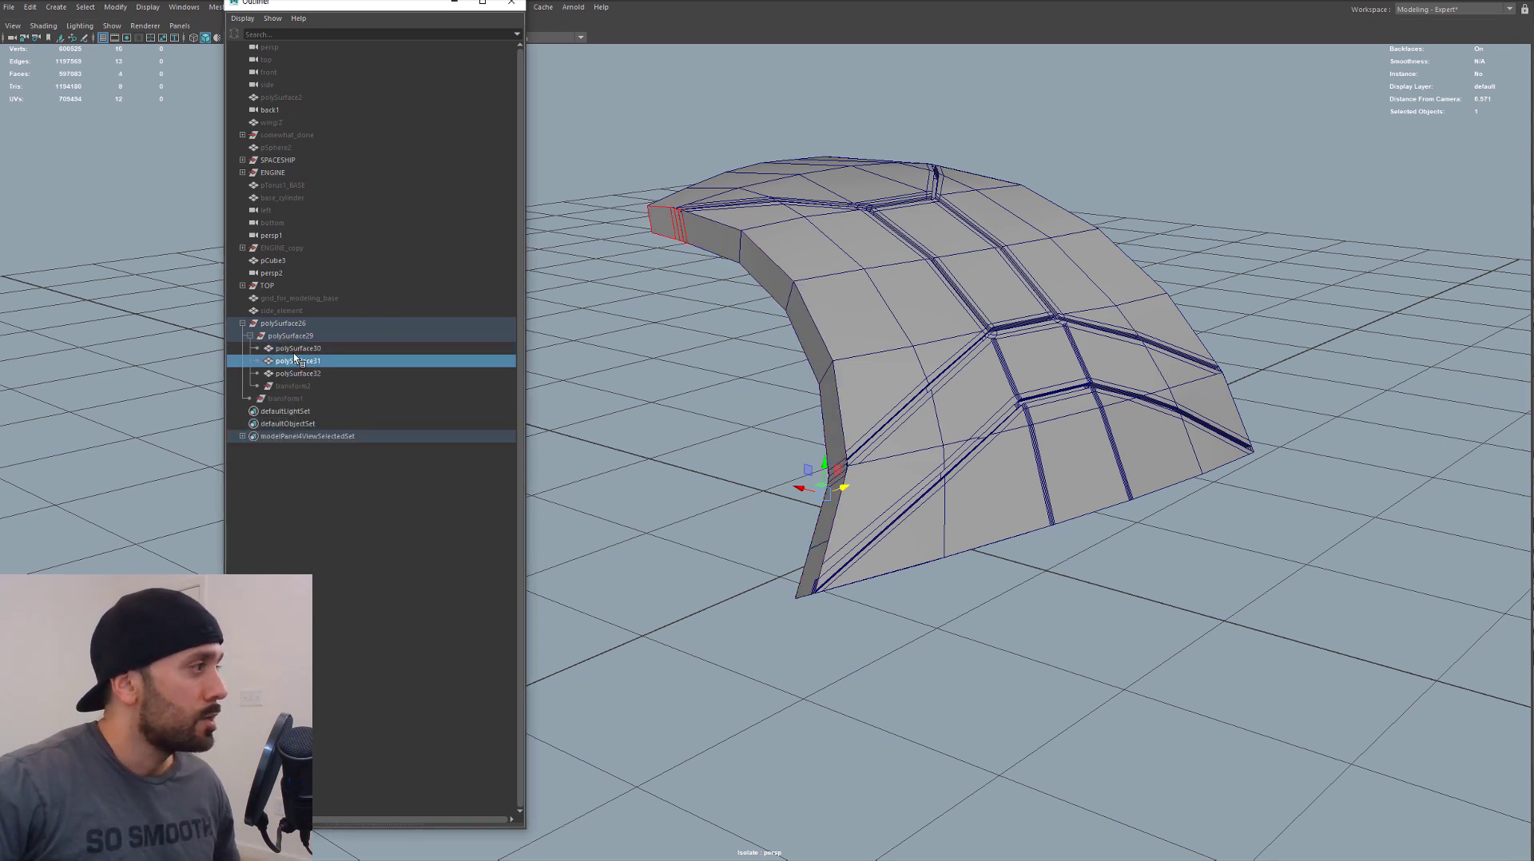
pyautogui.keyDown('ctrl'); pyautogui.click(294, 349); pyautogui.keyUp('ctrl')
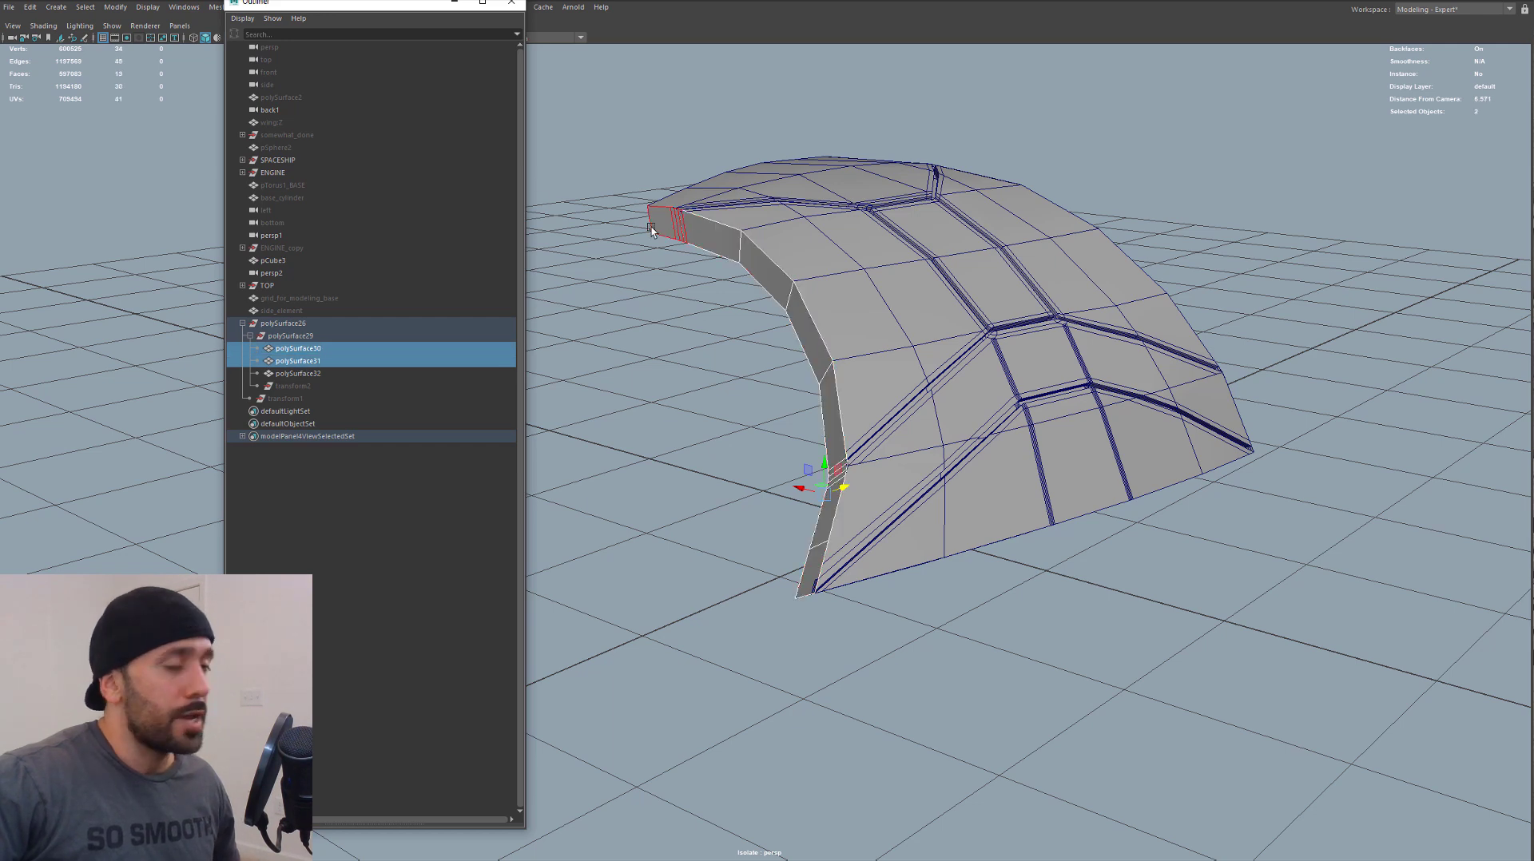
pyautogui.keyDown('alt'); pyautogui.moveTo(673, 232); pyautogui.dragTo(608, 389); pyautogui.keyUp('alt')
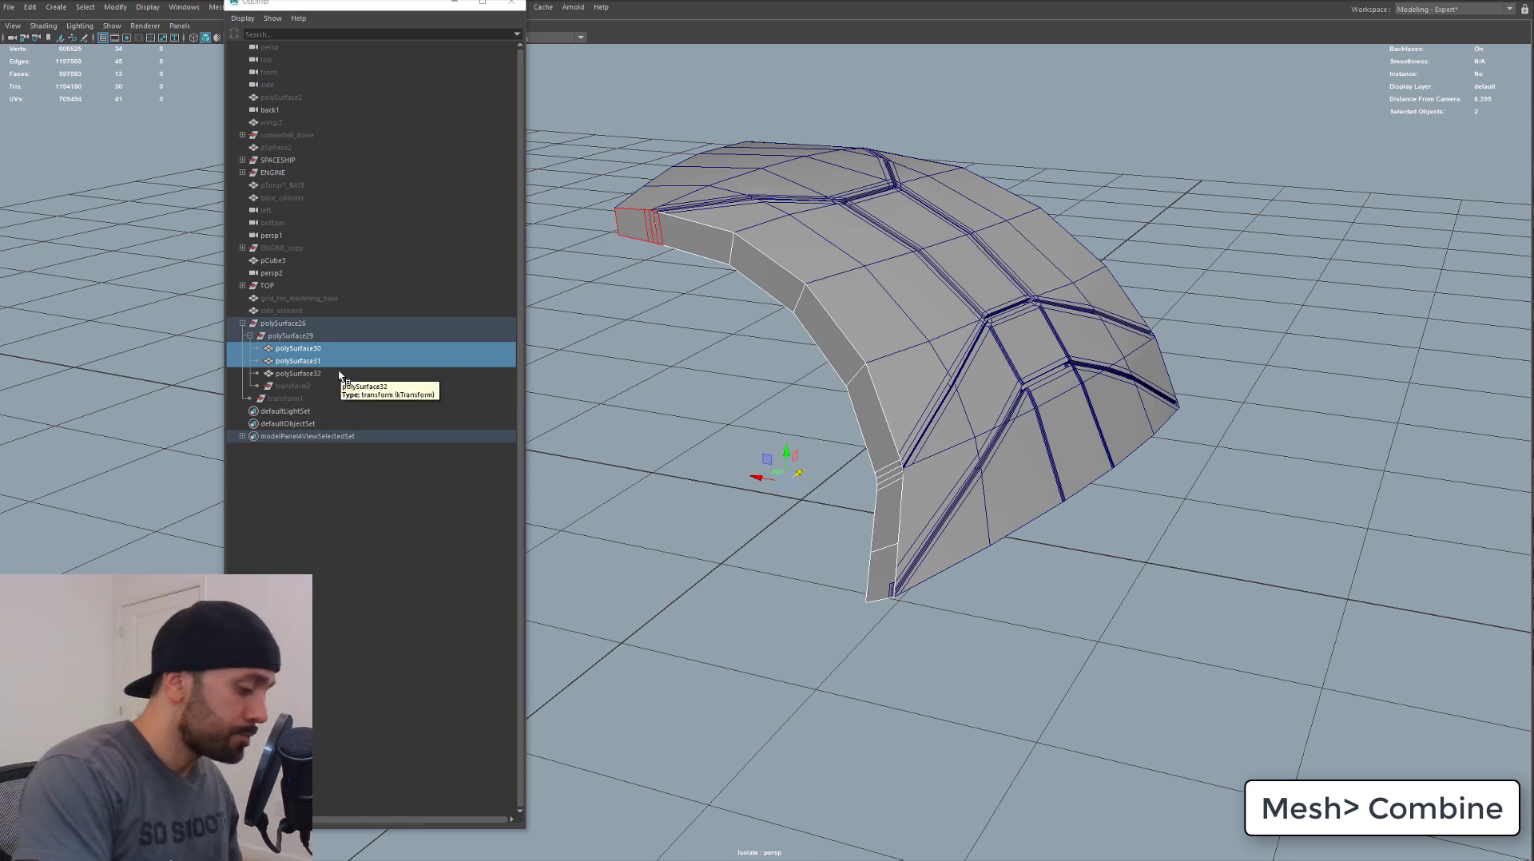
pyautogui.press('g')
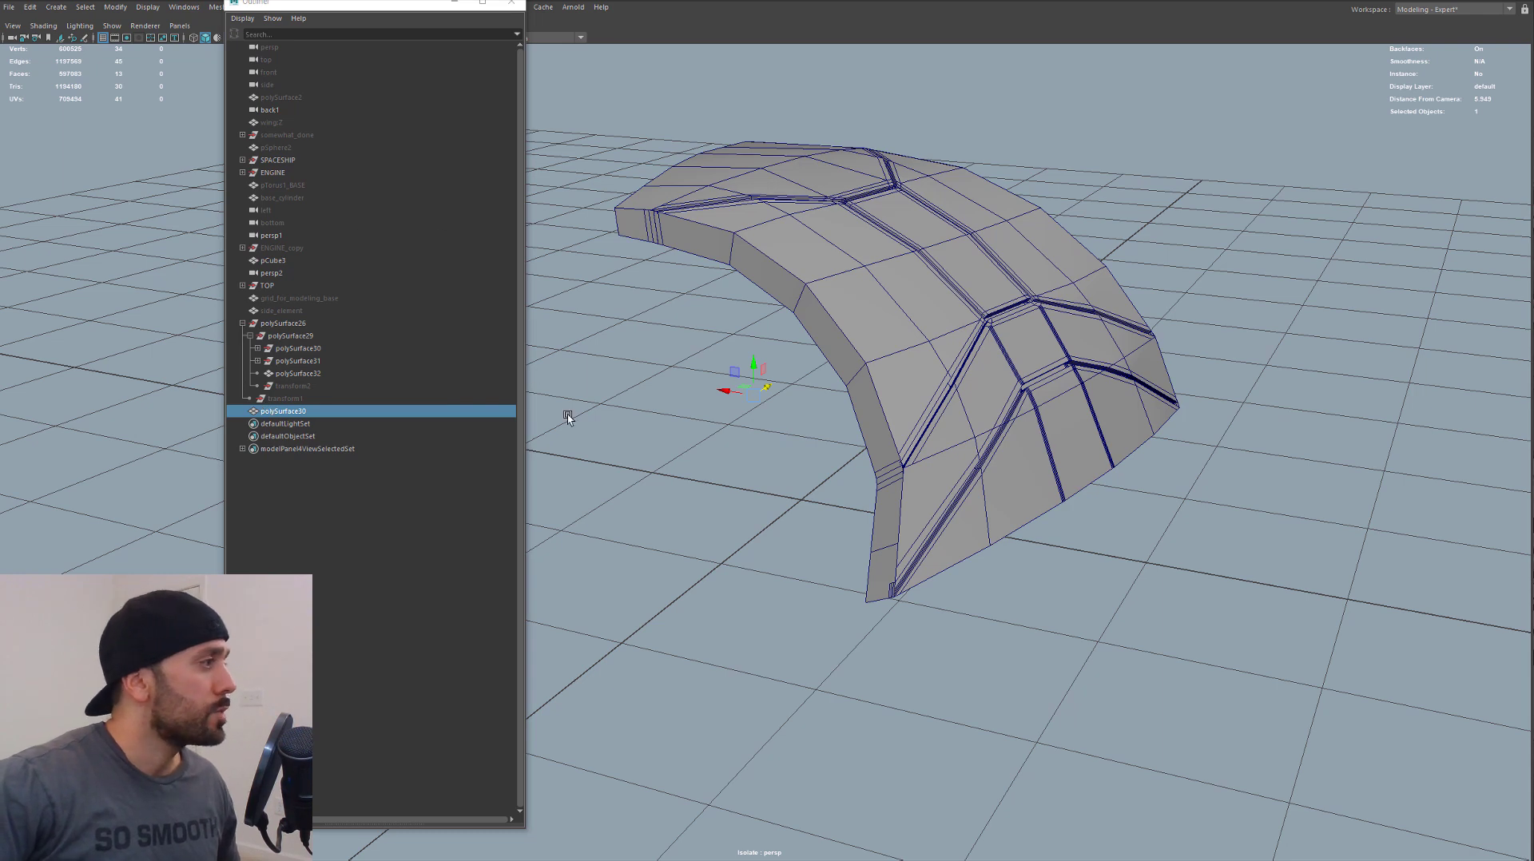
# Move the original panel polySurface32 sideways, clear of the duplicated edge strip
pyautogui.keyDown('alt'); pyautogui.moveTo(568, 417); pyautogui.dragTo(707, 340); pyautogui.keyUp('alt')
pyautogui.click(916, 411)
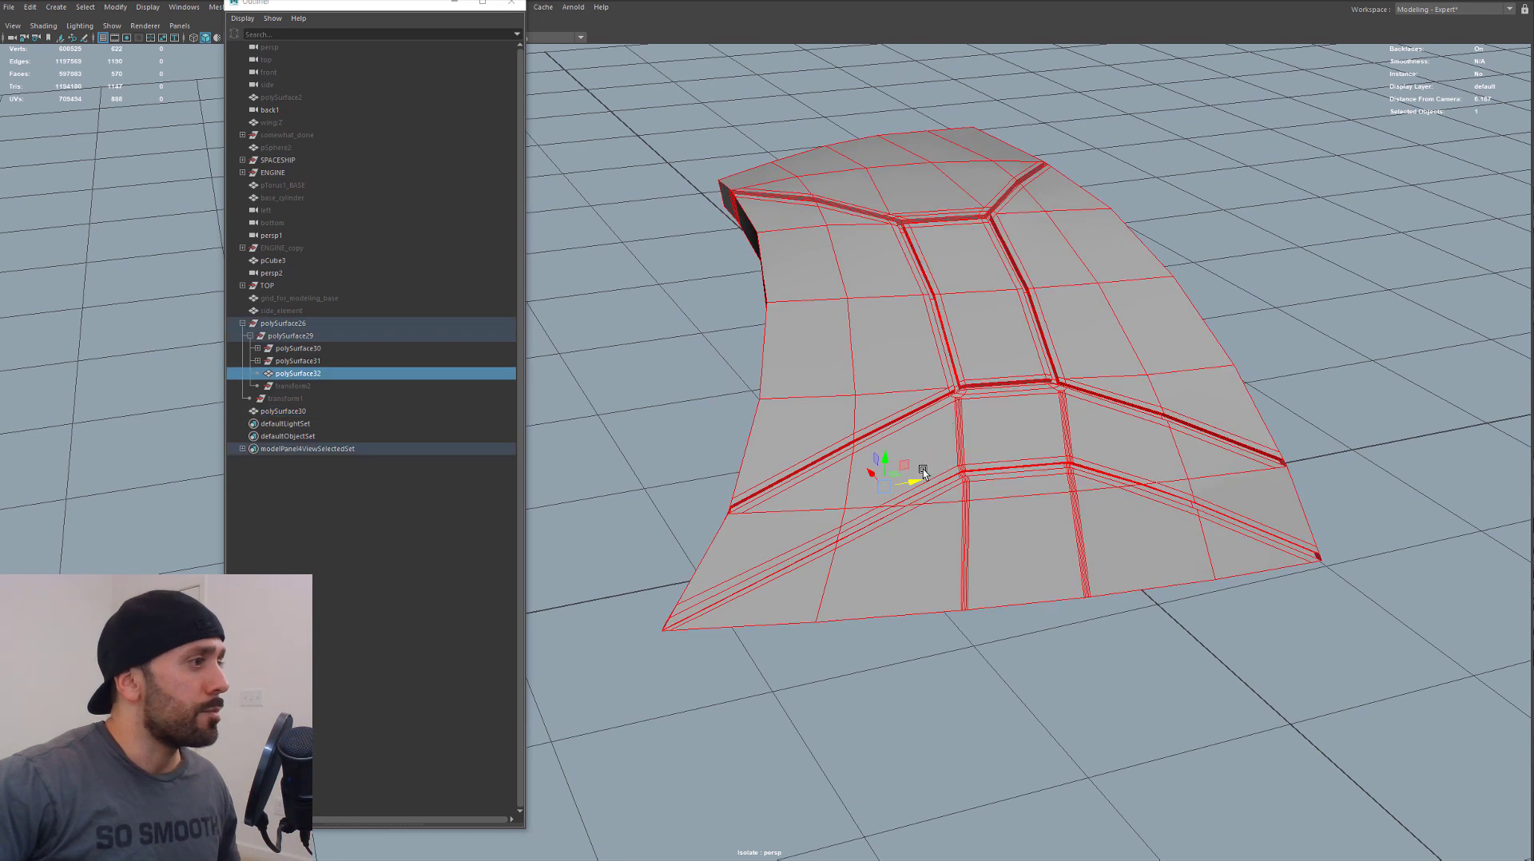
pyautogui.moveTo(915, 484); pyautogui.dragTo(1208, 505)
# Isolate the combined edge strip together with the original panel
pyautogui.click(287, 411)
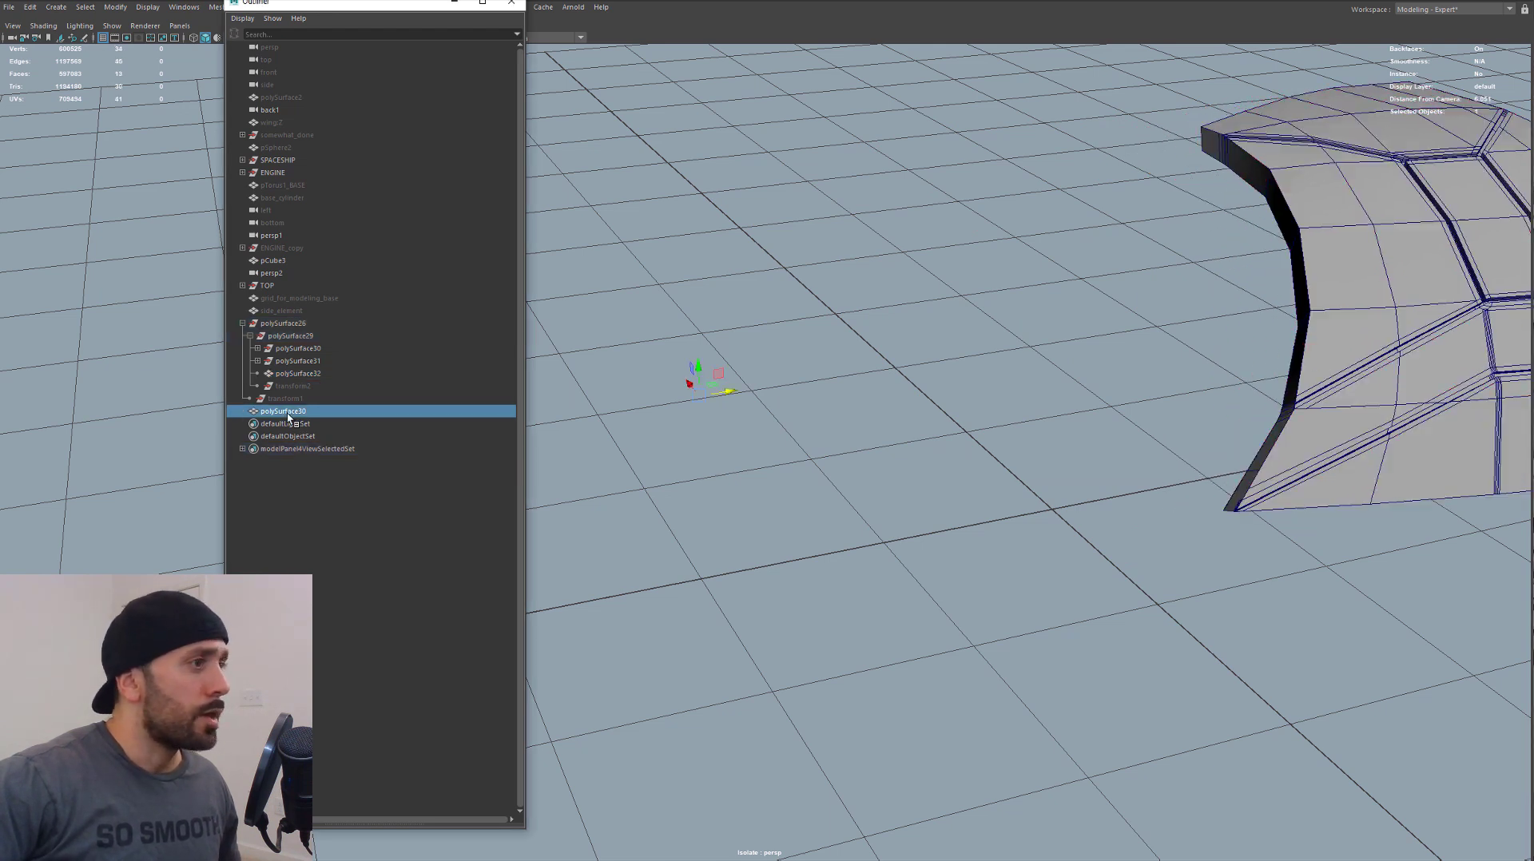
pyautogui.hotkey('ctrl', '1')
pyautogui.hotkey('ctrl', '1')
pyautogui.click(918, 421)
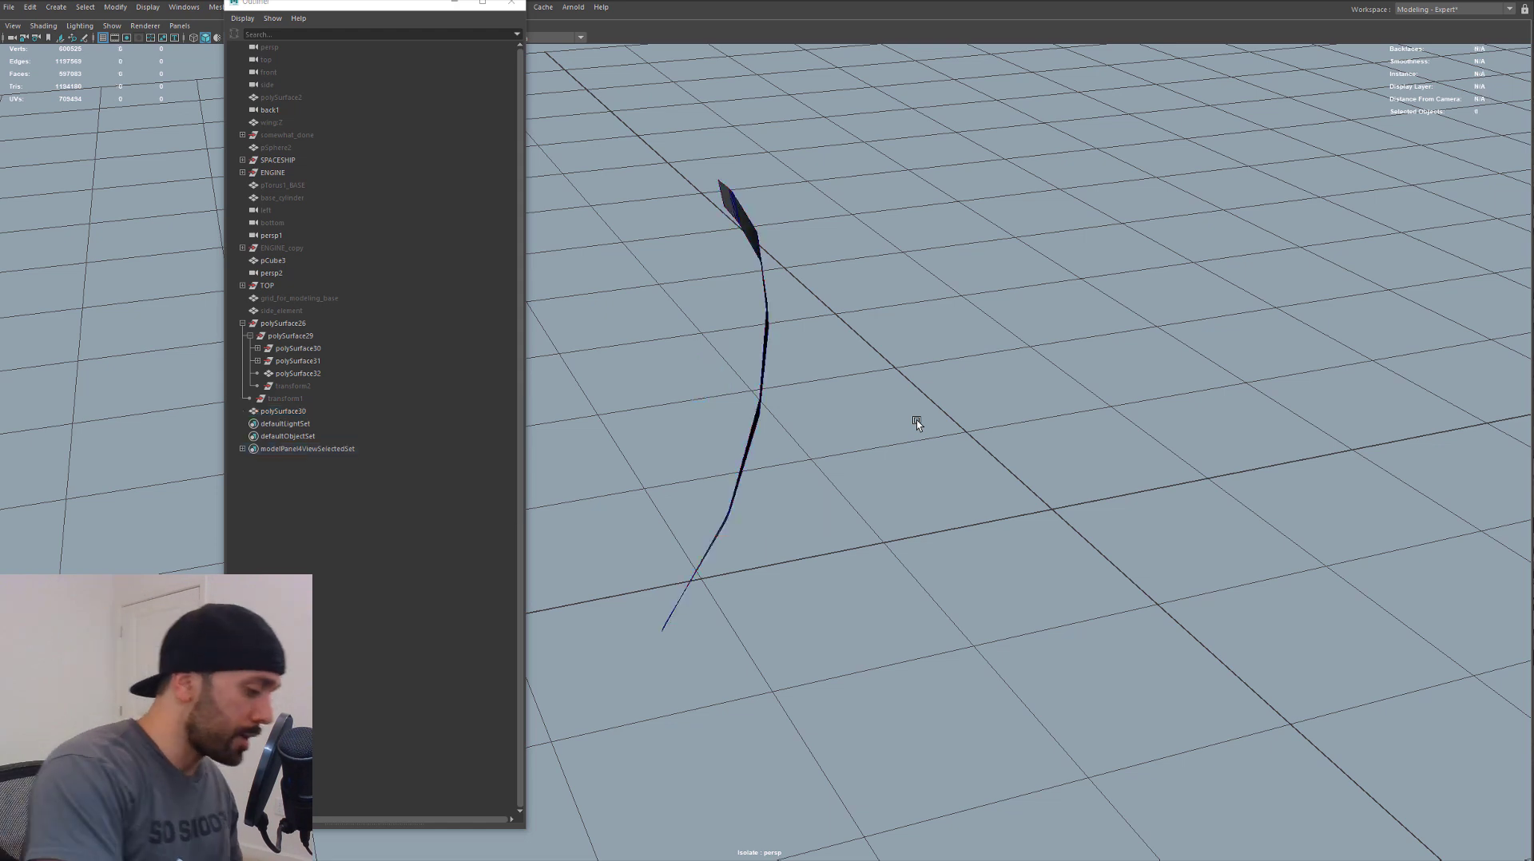
pyautogui.hotkey('ctrl', '1')
pyautogui.keyDown('alt'); pyautogui.moveTo(942, 400); pyautogui.dragTo(823, 340); pyautogui.keyUp('alt')
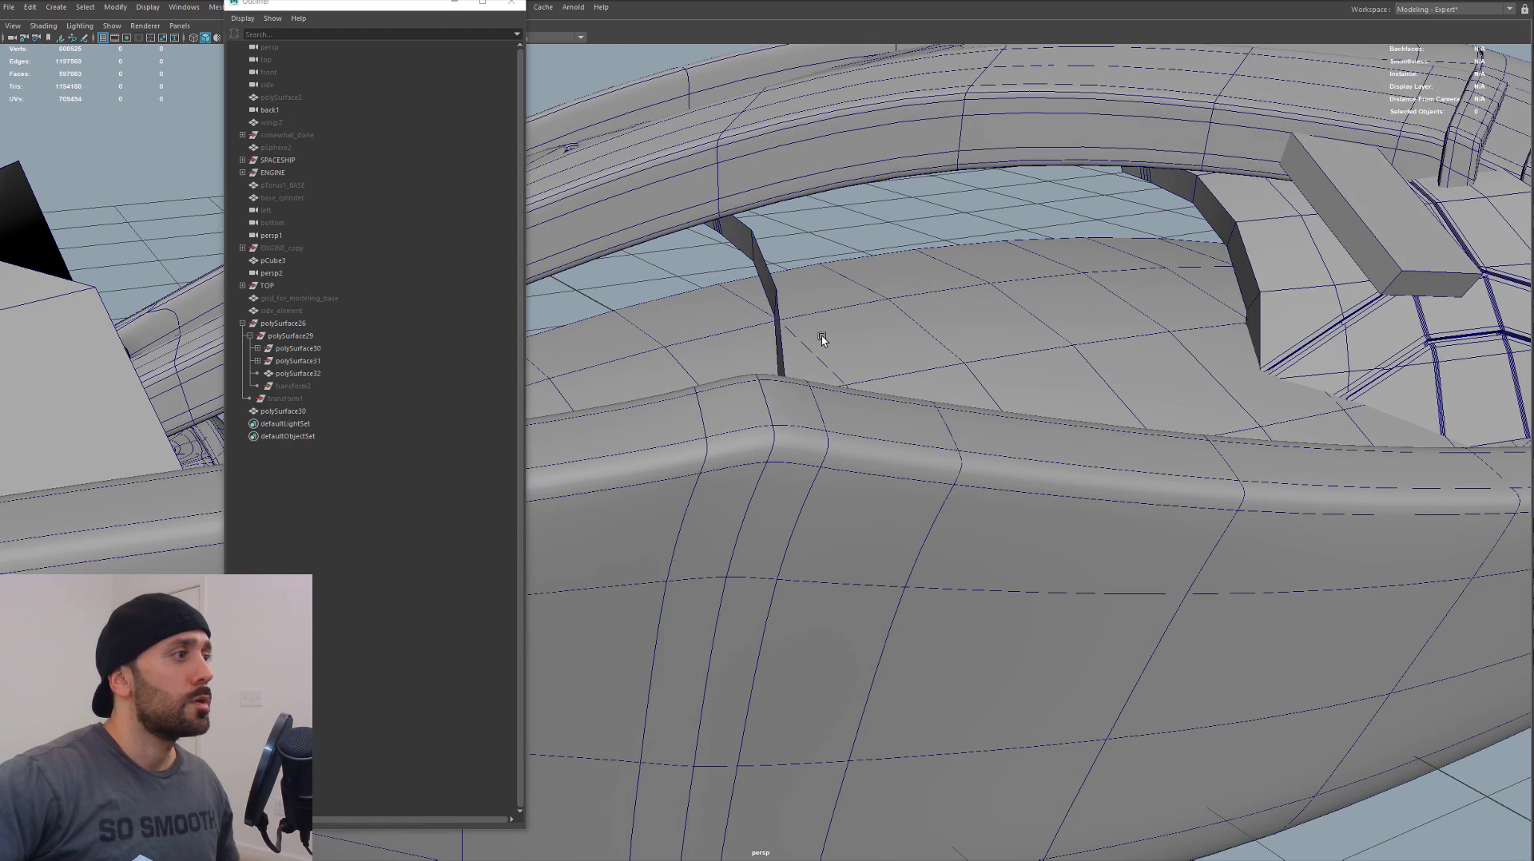
pyautogui.click(776, 295)
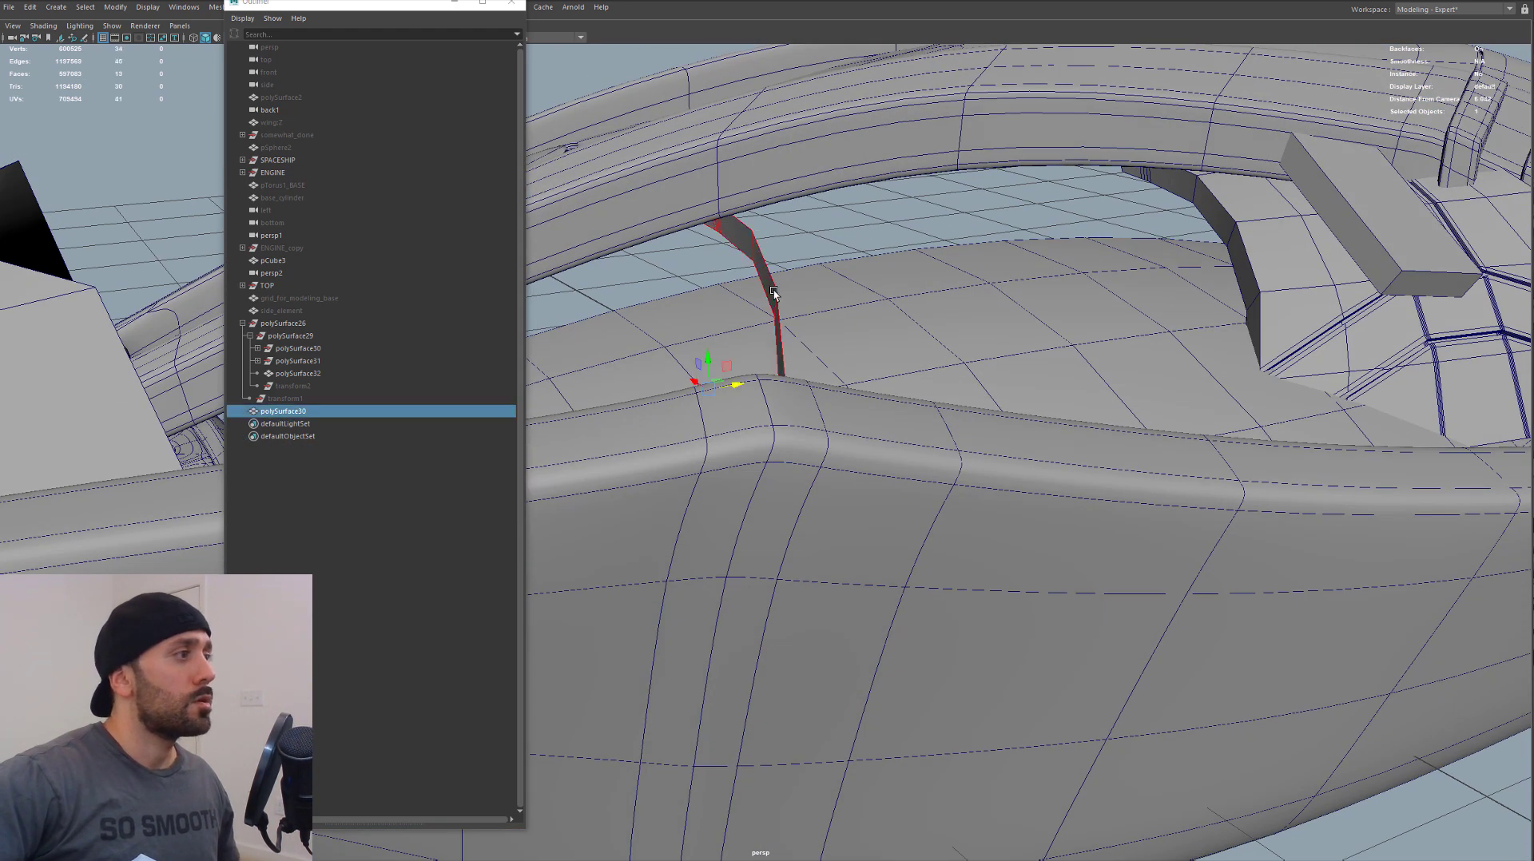
pyautogui.keyDown('shift'); pyautogui.click(1308, 250); pyautogui.keyUp('shift')
pyautogui.hotkey('shift', 'i')
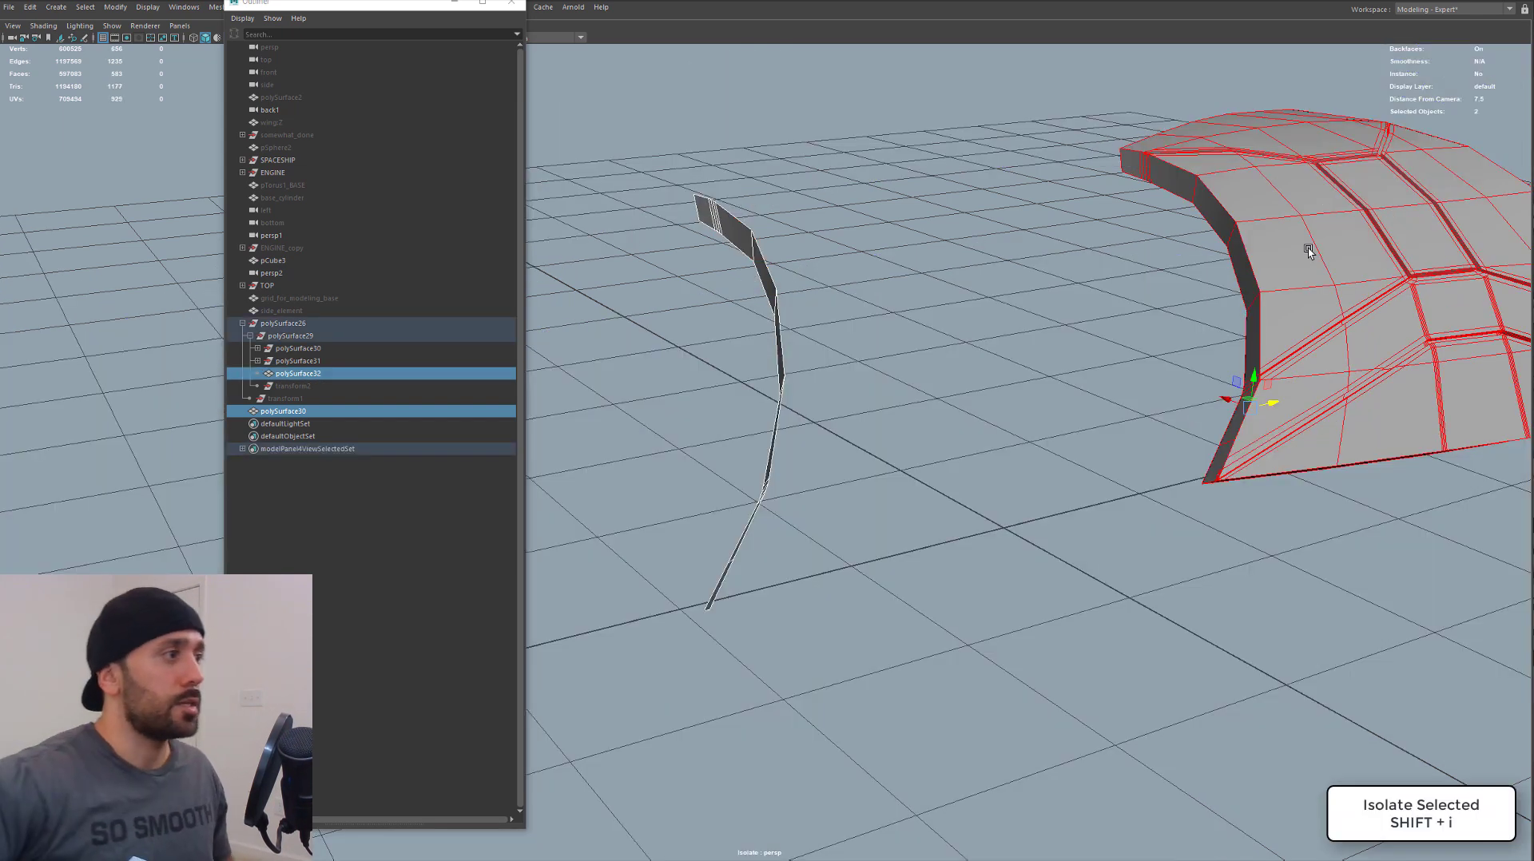
# Delete the construction history of the polySurface26 hierarchy and the combined strip
pyautogui.keyDown('alt'); pyautogui.moveTo(1308, 250); pyautogui.dragTo(1330, 238); pyautogui.keyUp('alt')
pyautogui.click(285, 326)
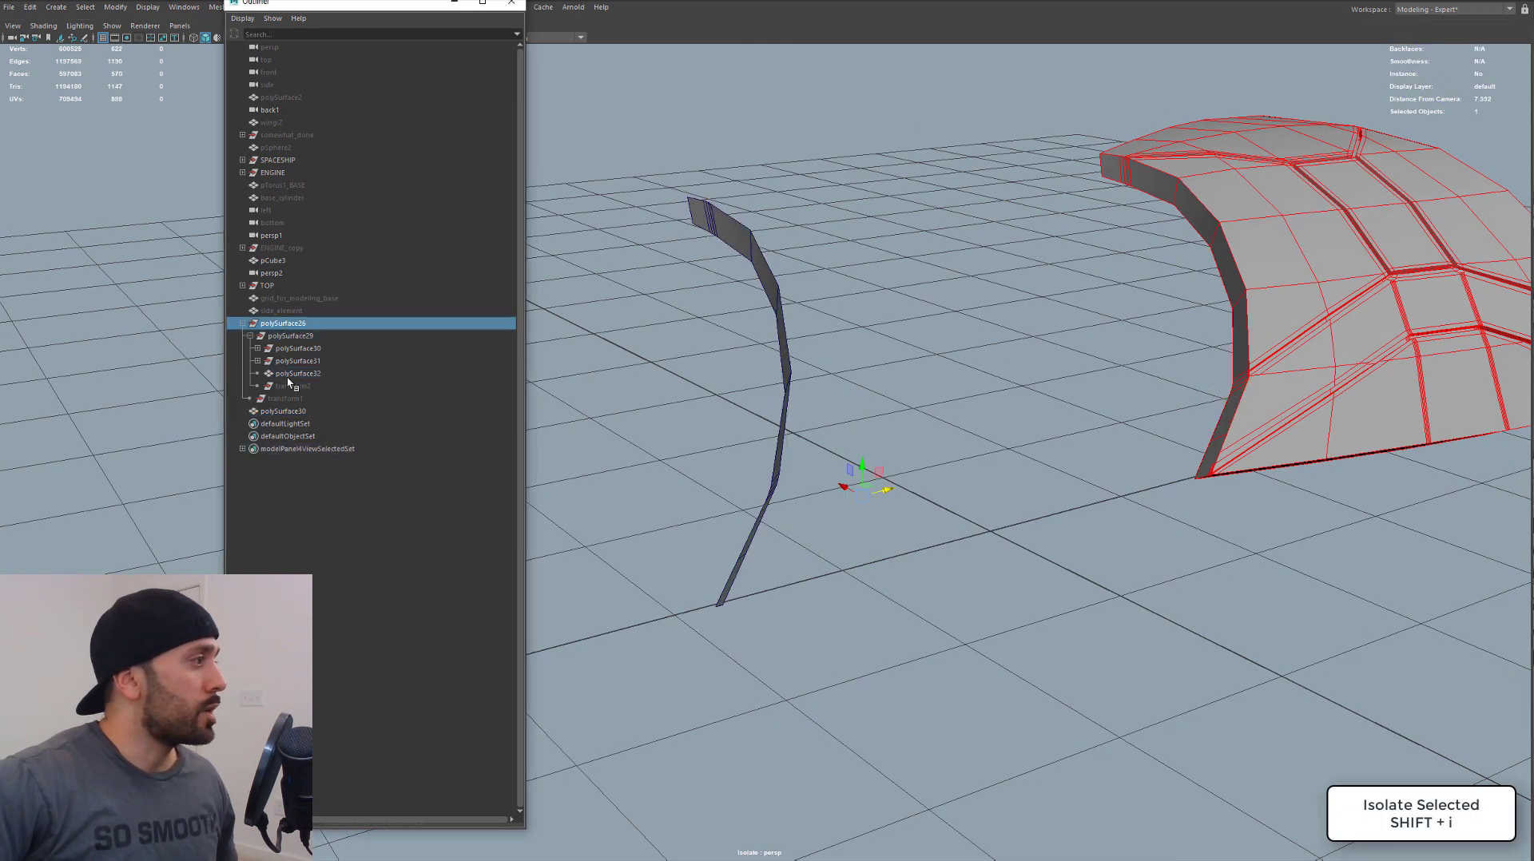
pyautogui.keyDown('shift'); pyautogui.click(284, 412); pyautogui.keyUp('shift')
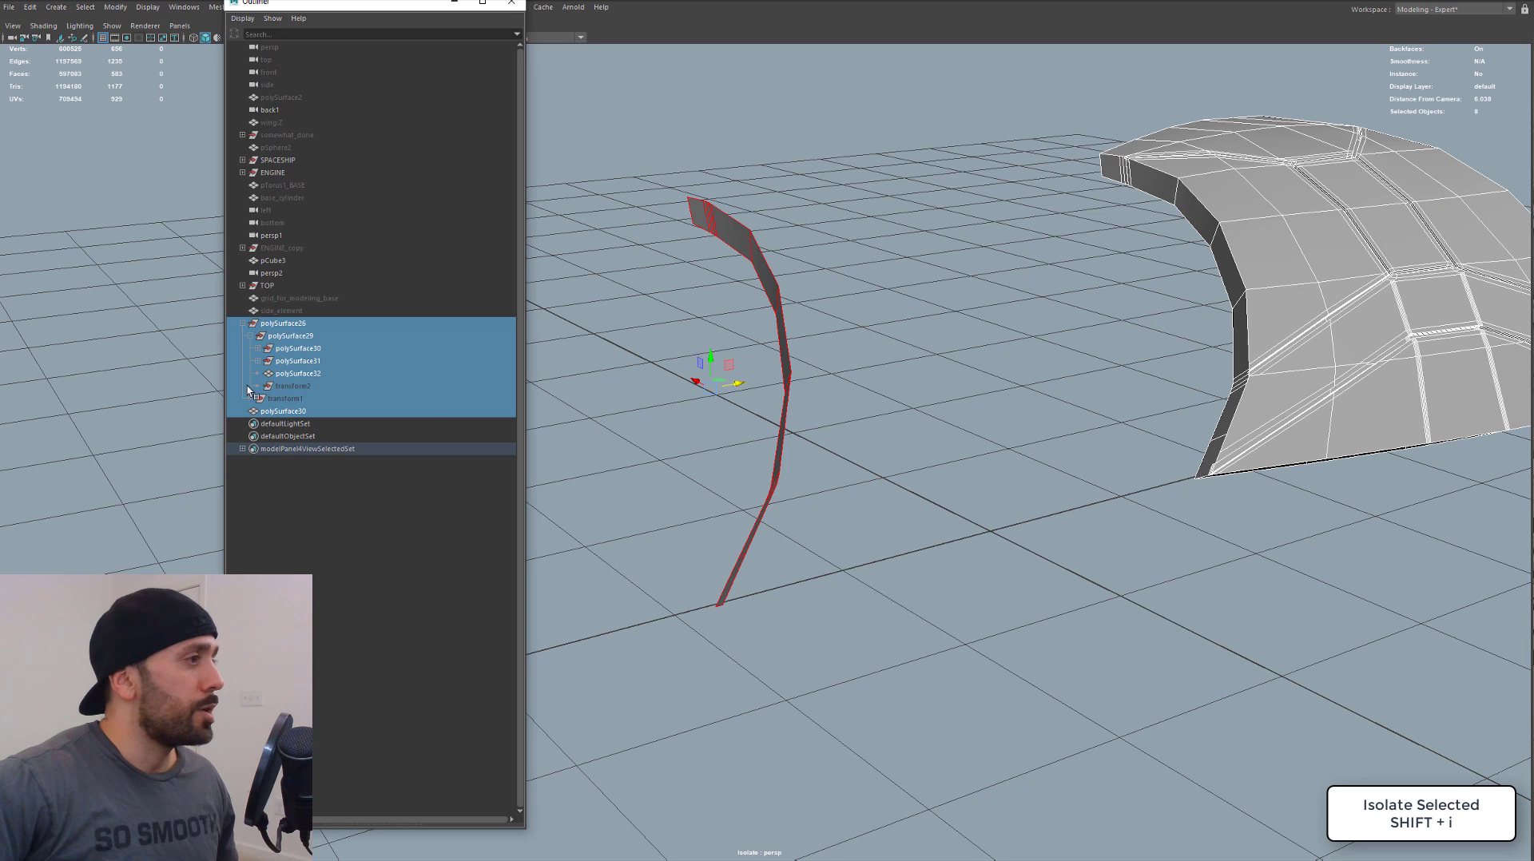
pyautogui.click(34, 7)
pyautogui.moveTo(80, 156)
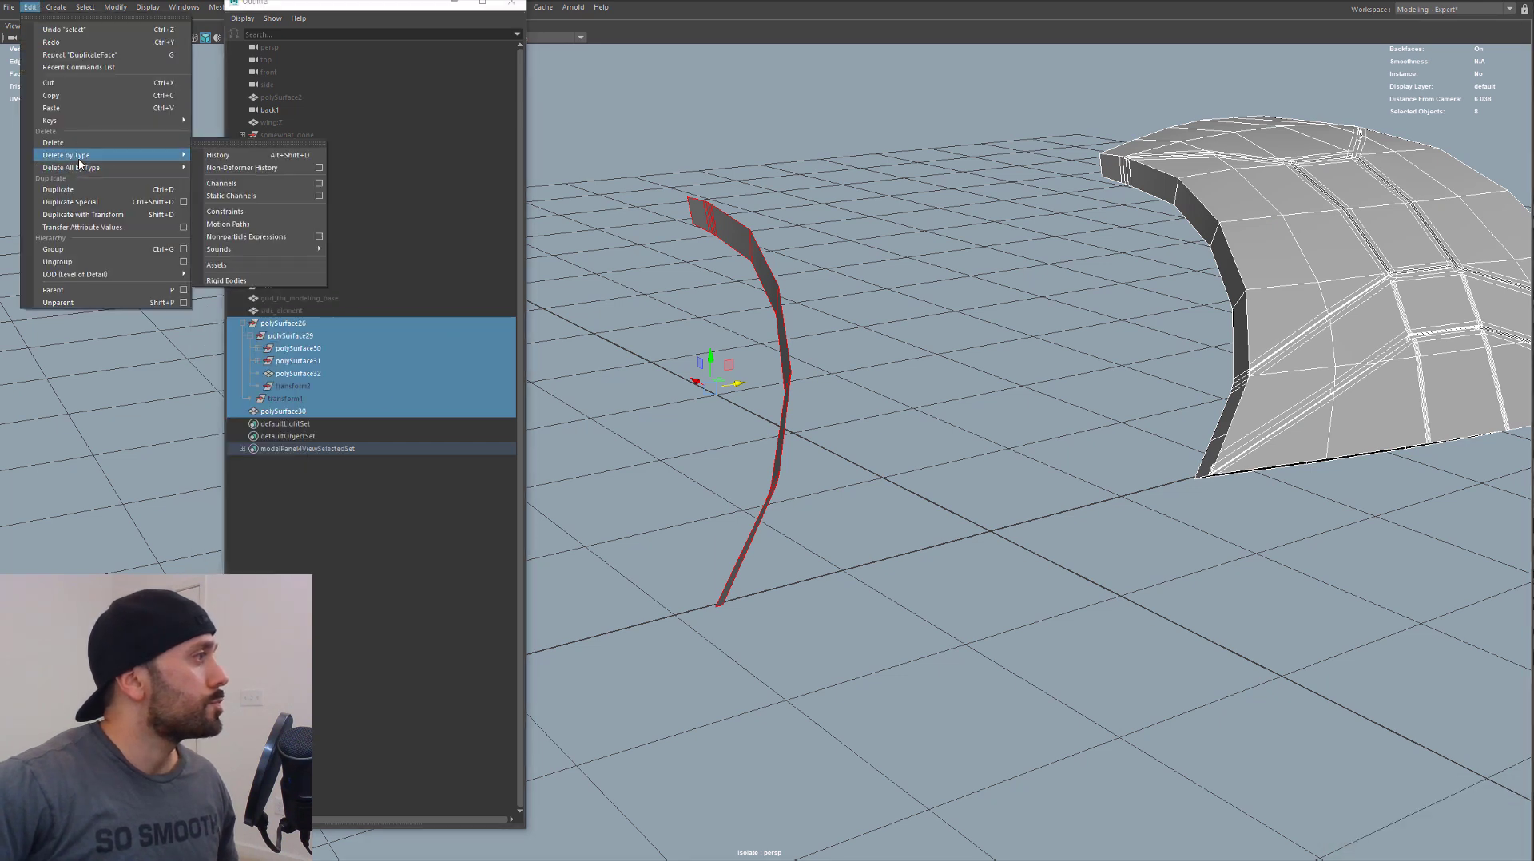
pyautogui.click(226, 157)
pyautogui.click(1013, 343)
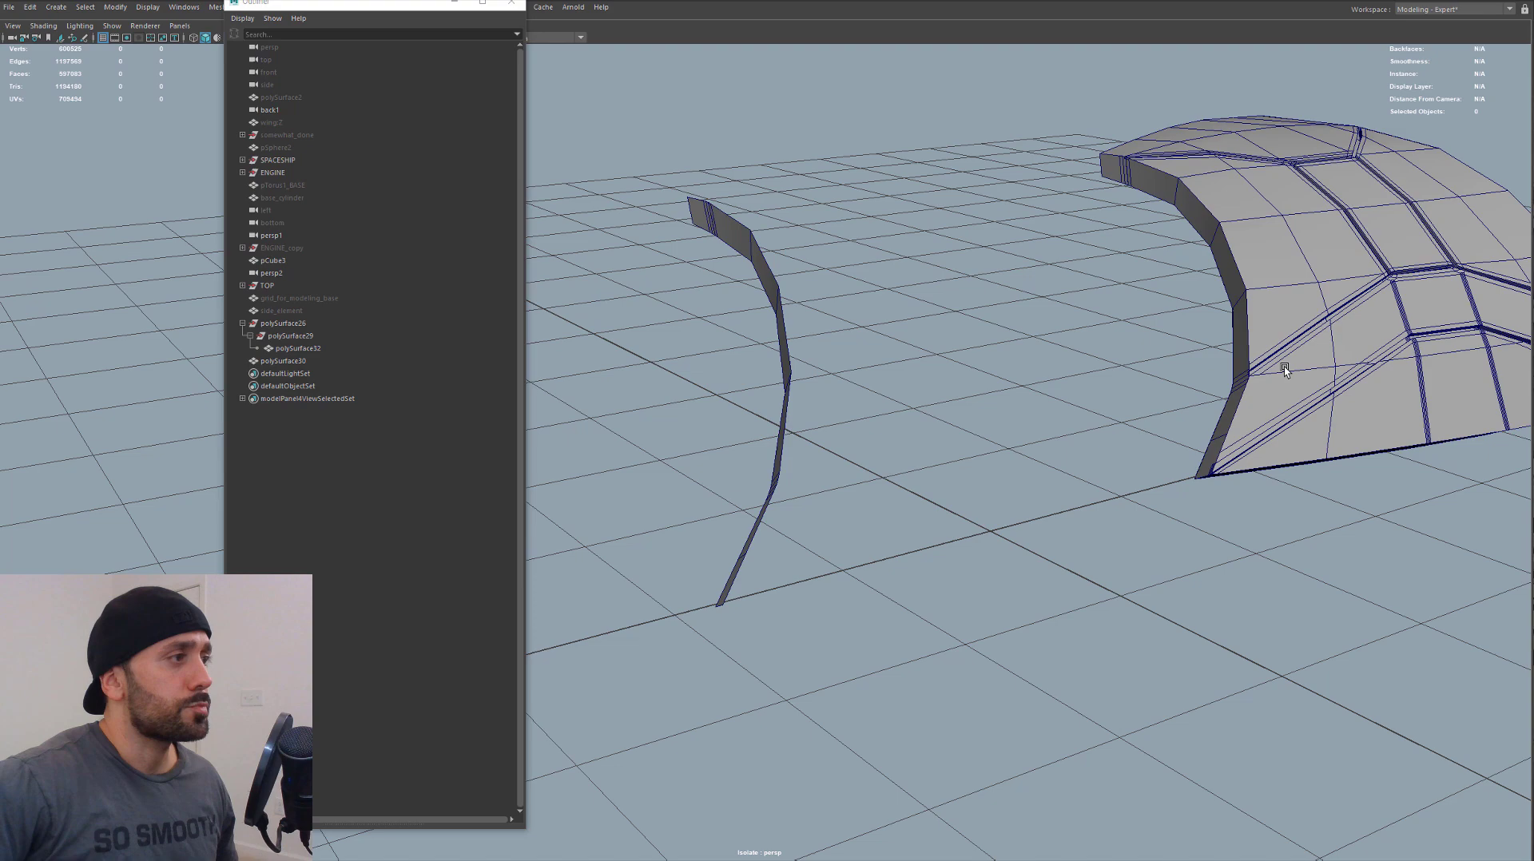
# Delete a redundant cross edge from the tight support loops near the strip's upper end
pyautogui.keyDown('alt'); pyautogui.moveTo(1013, 344); pyautogui.dragTo(958, 363); pyautogui.keyUp('alt')
pyautogui.click(958, 363)
pyautogui.scroll(6, 1028, 363)
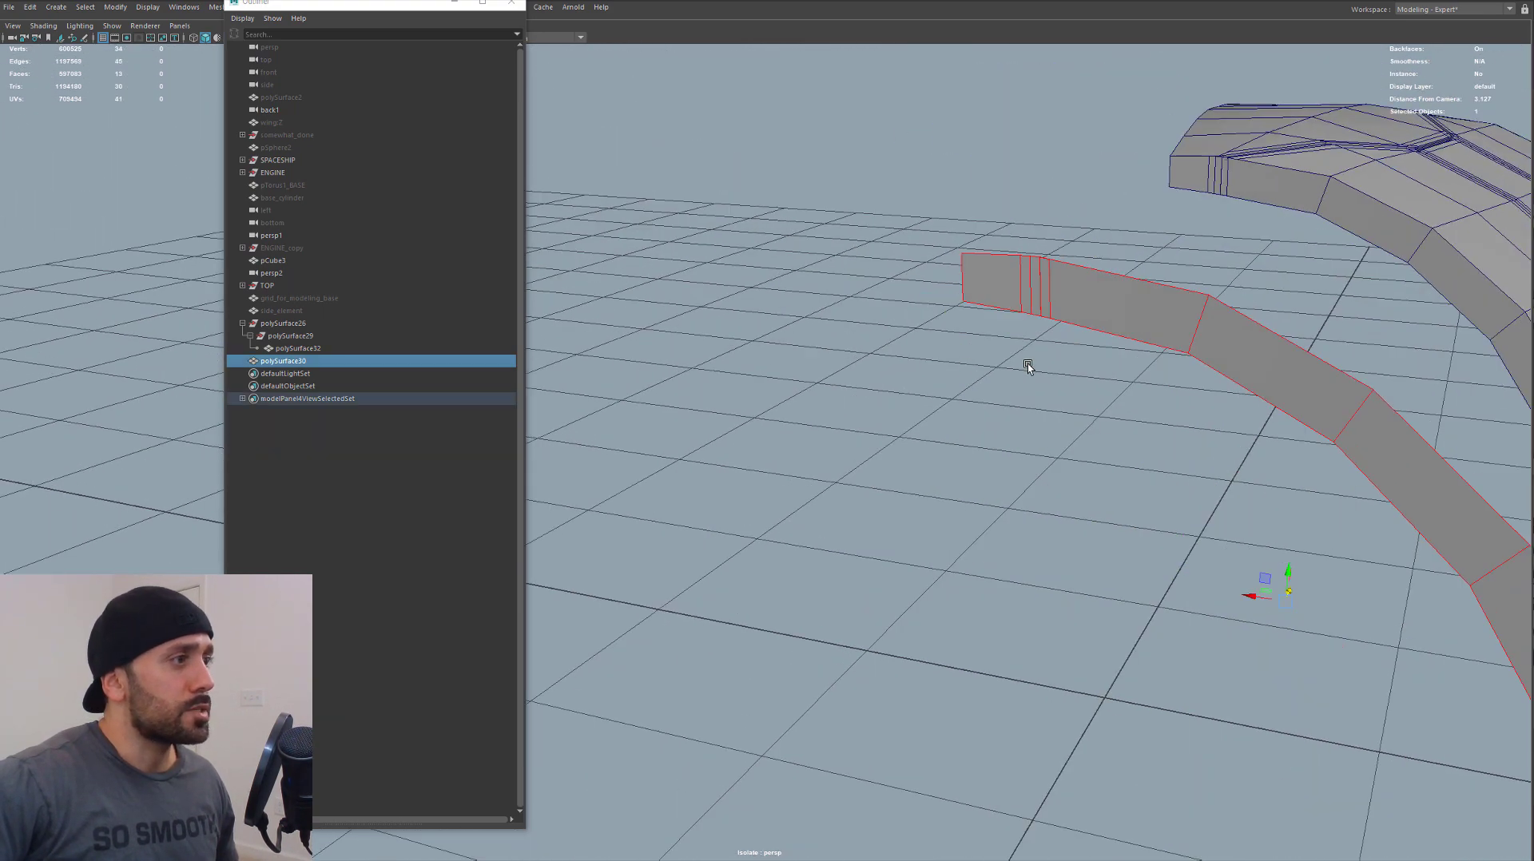
pyautogui.keyDown('alt'); pyautogui.moveTo(1158, 287); pyautogui.dragTo(1079, 359, button='middle'); pyautogui.keyUp('alt')
pyautogui.press('F10')
pyautogui.click(1058, 299)
pyautogui.keyDown('shift'); pyautogui.click(1099, 277); pyautogui.keyUp('shift')
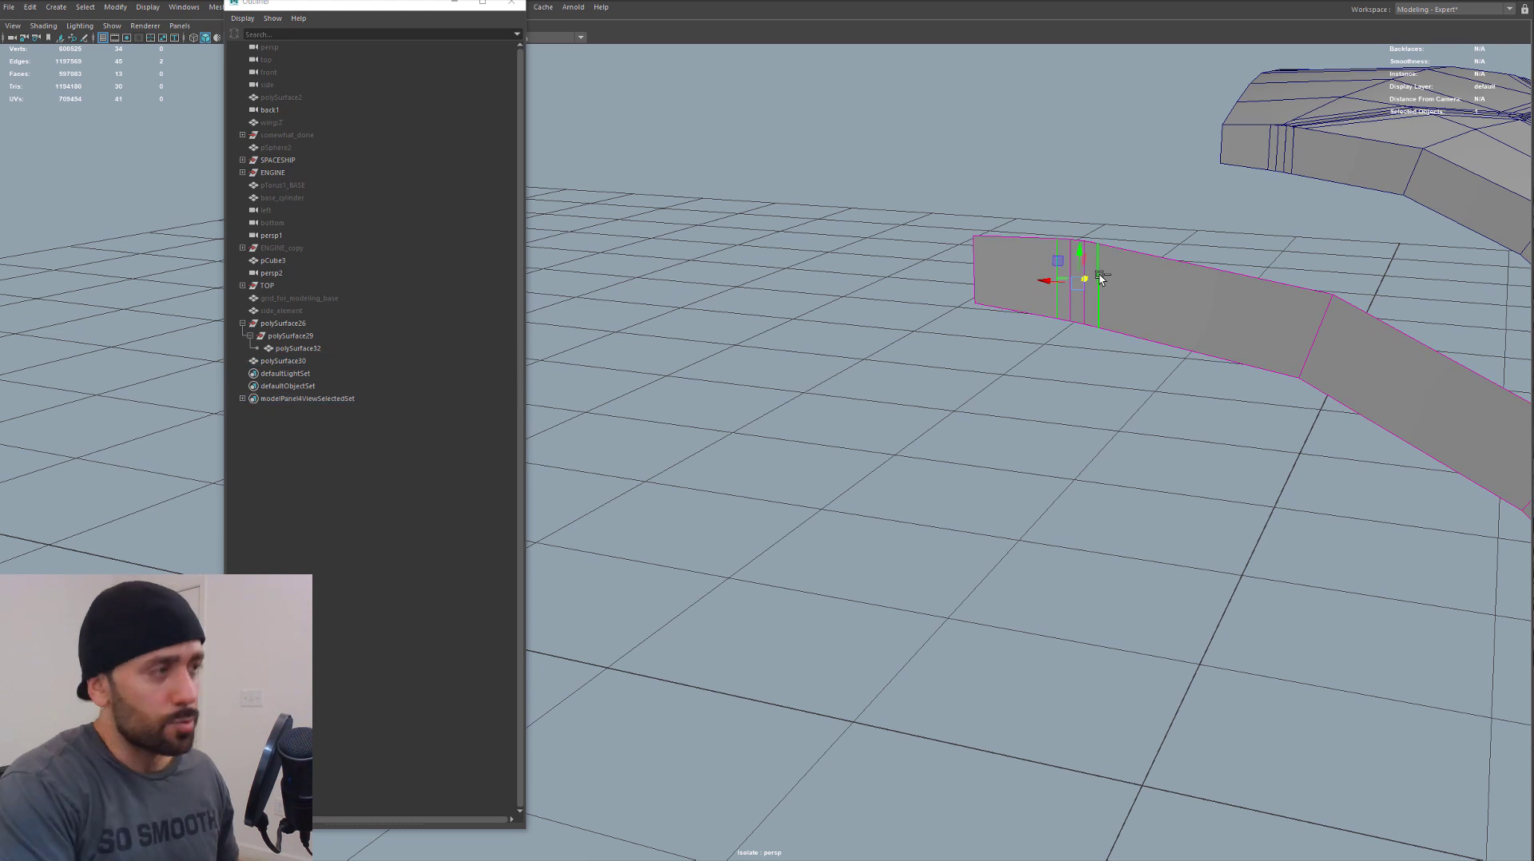
pyautogui.press('Delete')
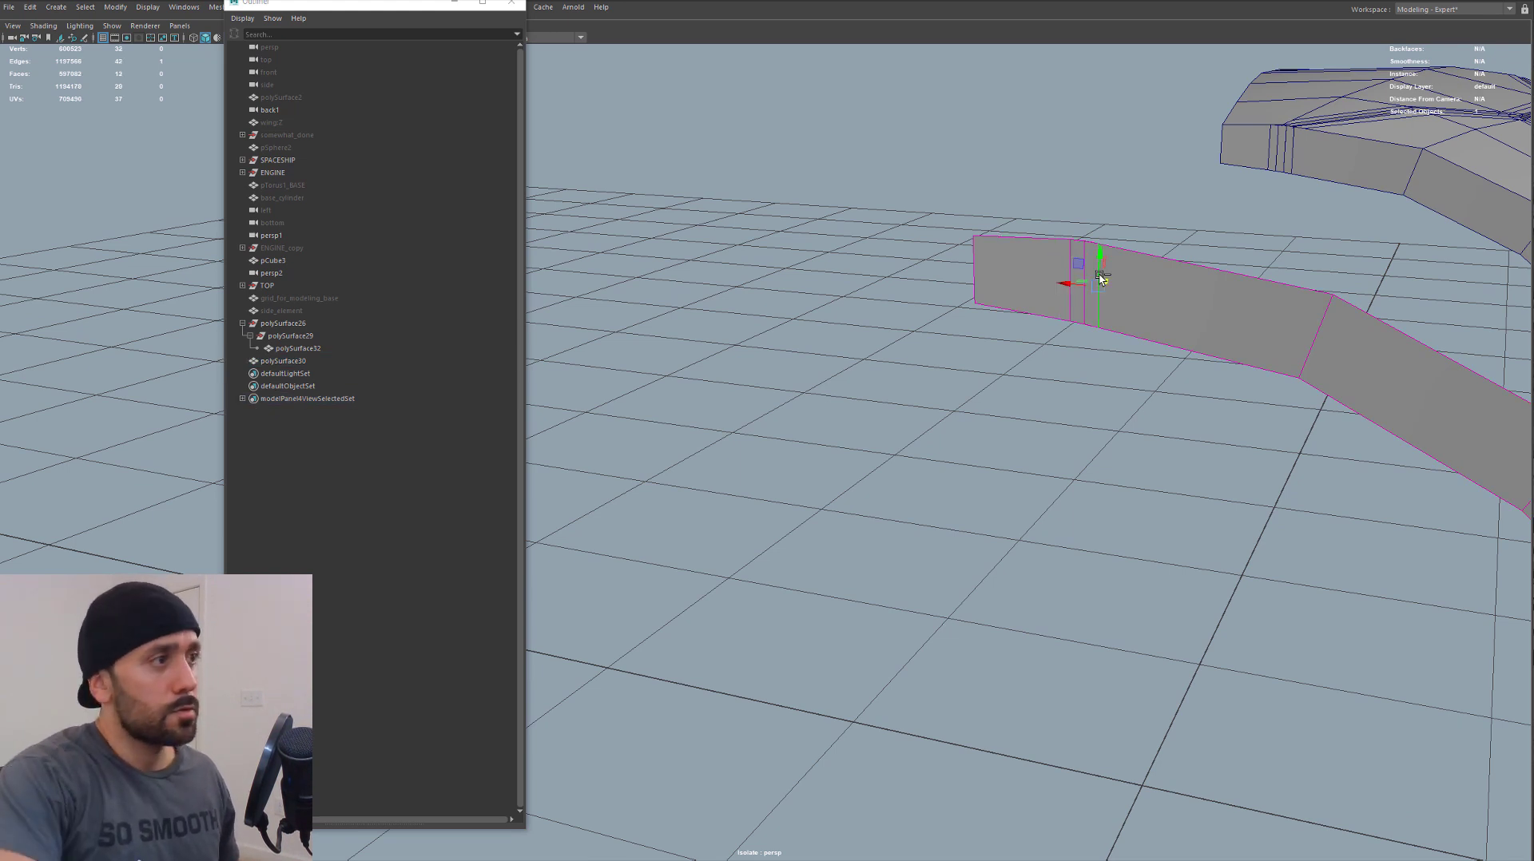
# Merge the vertices around the strip's support loops with a distance threshold of 0.01
pyautogui.press('F9')
pyautogui.moveTo(1134, 347); pyautogui.dragTo(984, 193)
pyautogui.press('g')
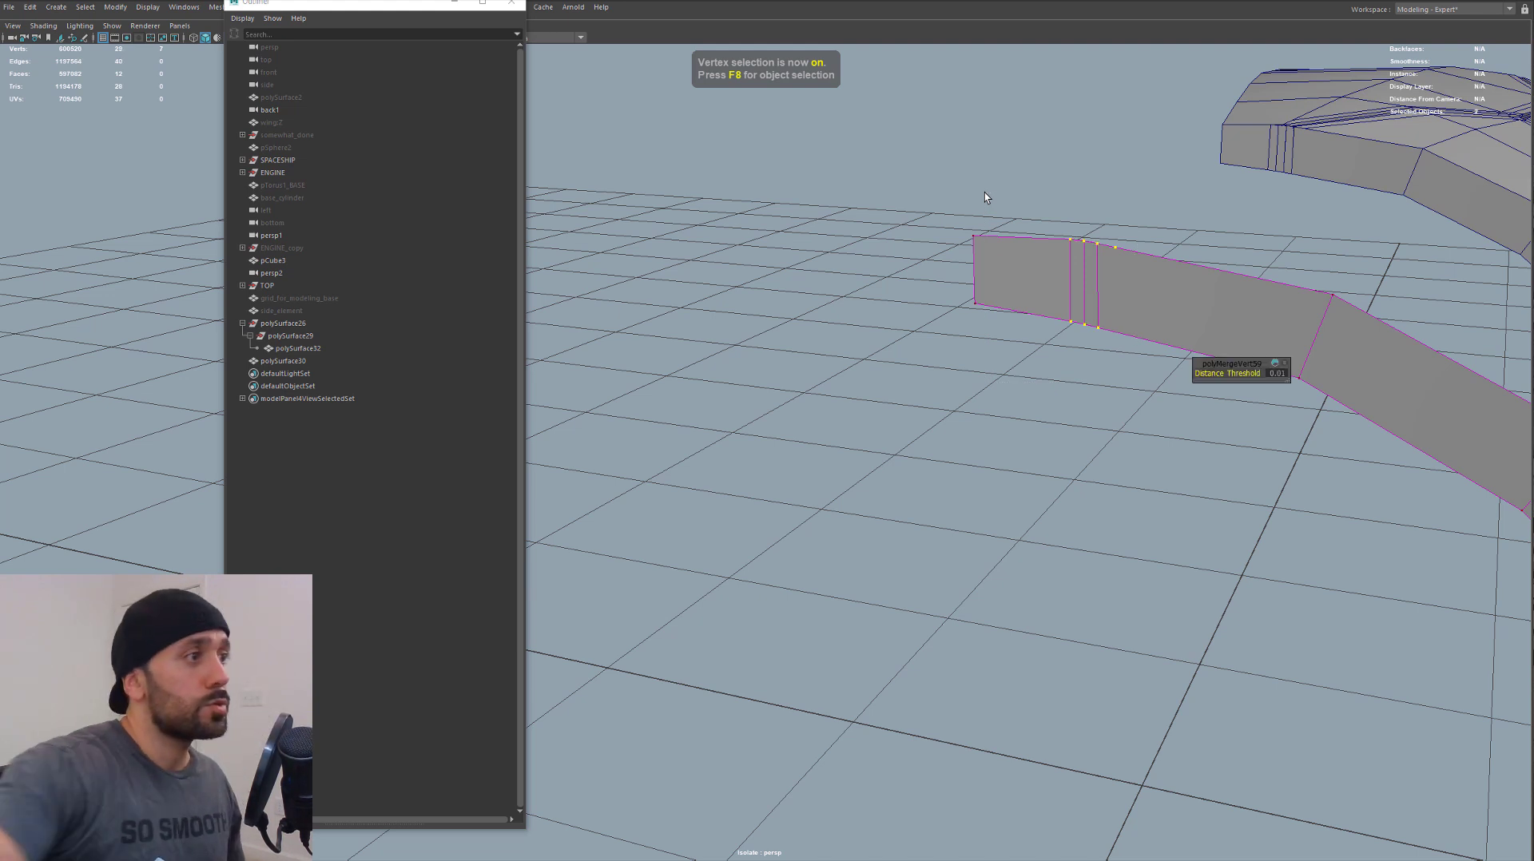
# Reduce the tight support loops near the strip's upper end to a single cross edge by removing the redundant edges and vertices
pyautogui.moveTo(1100, 243); pyautogui.dragTo(1100, 207, button='right')
pyautogui.click(1099, 280)
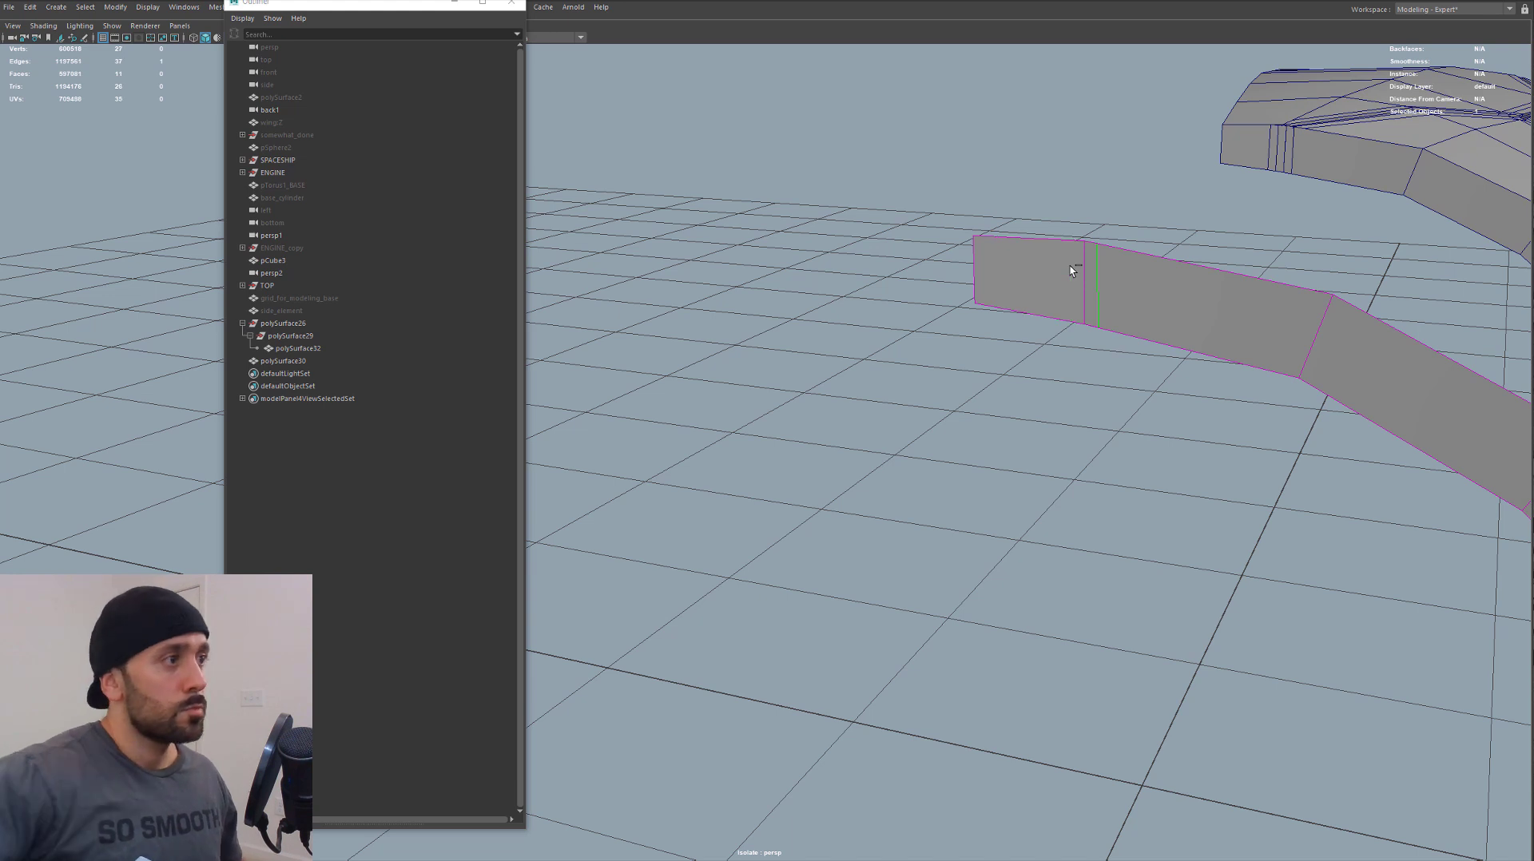
pyautogui.keyDown('alt'); pyautogui.moveTo(1108, 360); pyautogui.dragTo(1044, 432, button='middle'); pyautogui.keyUp('alt')
pyautogui.scroll(3, 1043, 432)
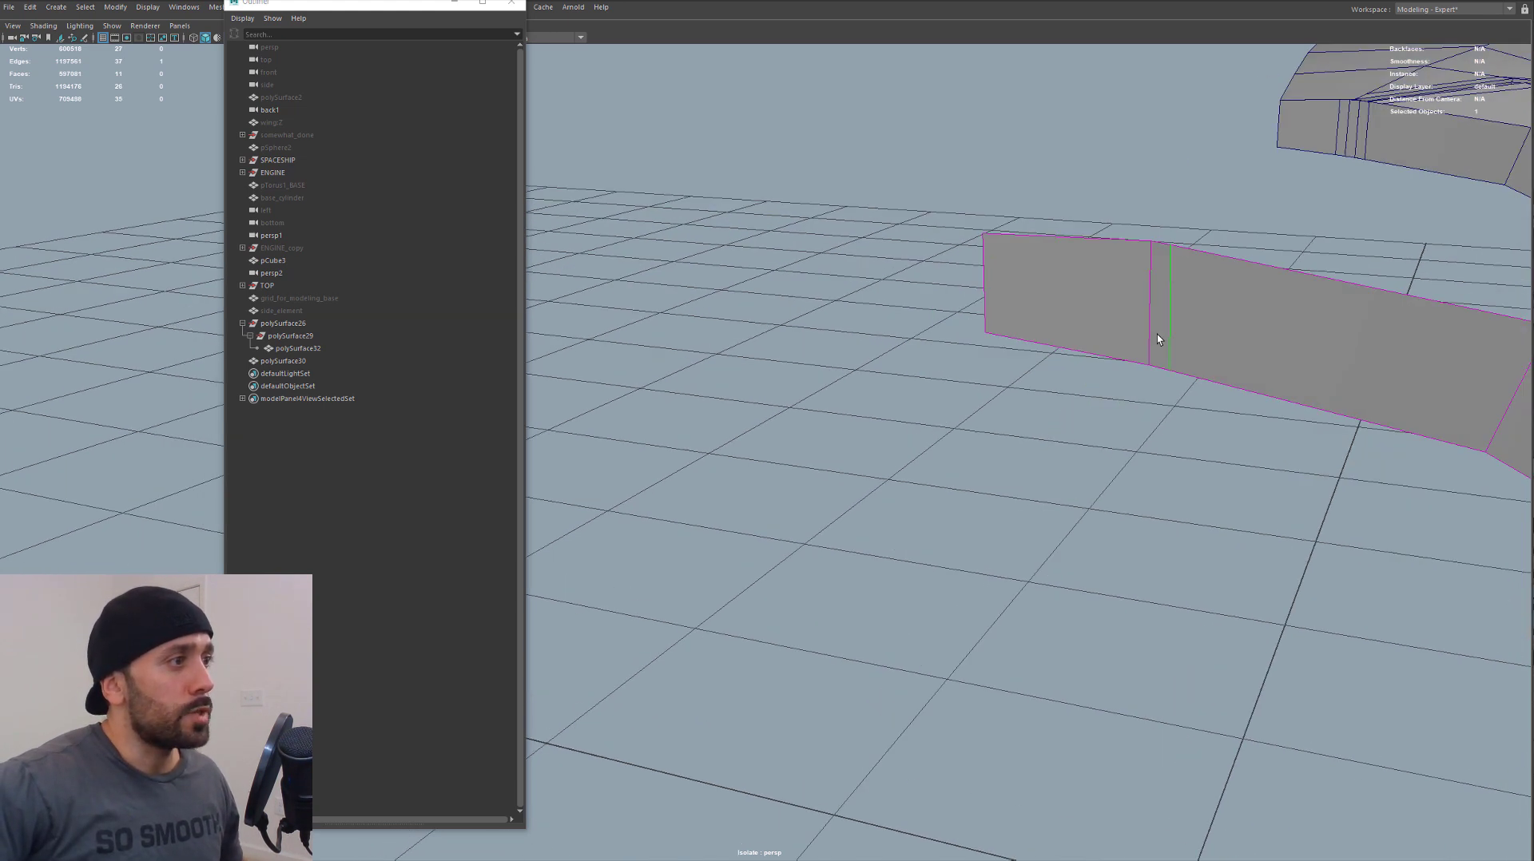
pyautogui.keyDown('alt'); pyautogui.moveTo(1157, 334); pyautogui.dragTo(1052, 369); pyautogui.keyUp('alt')
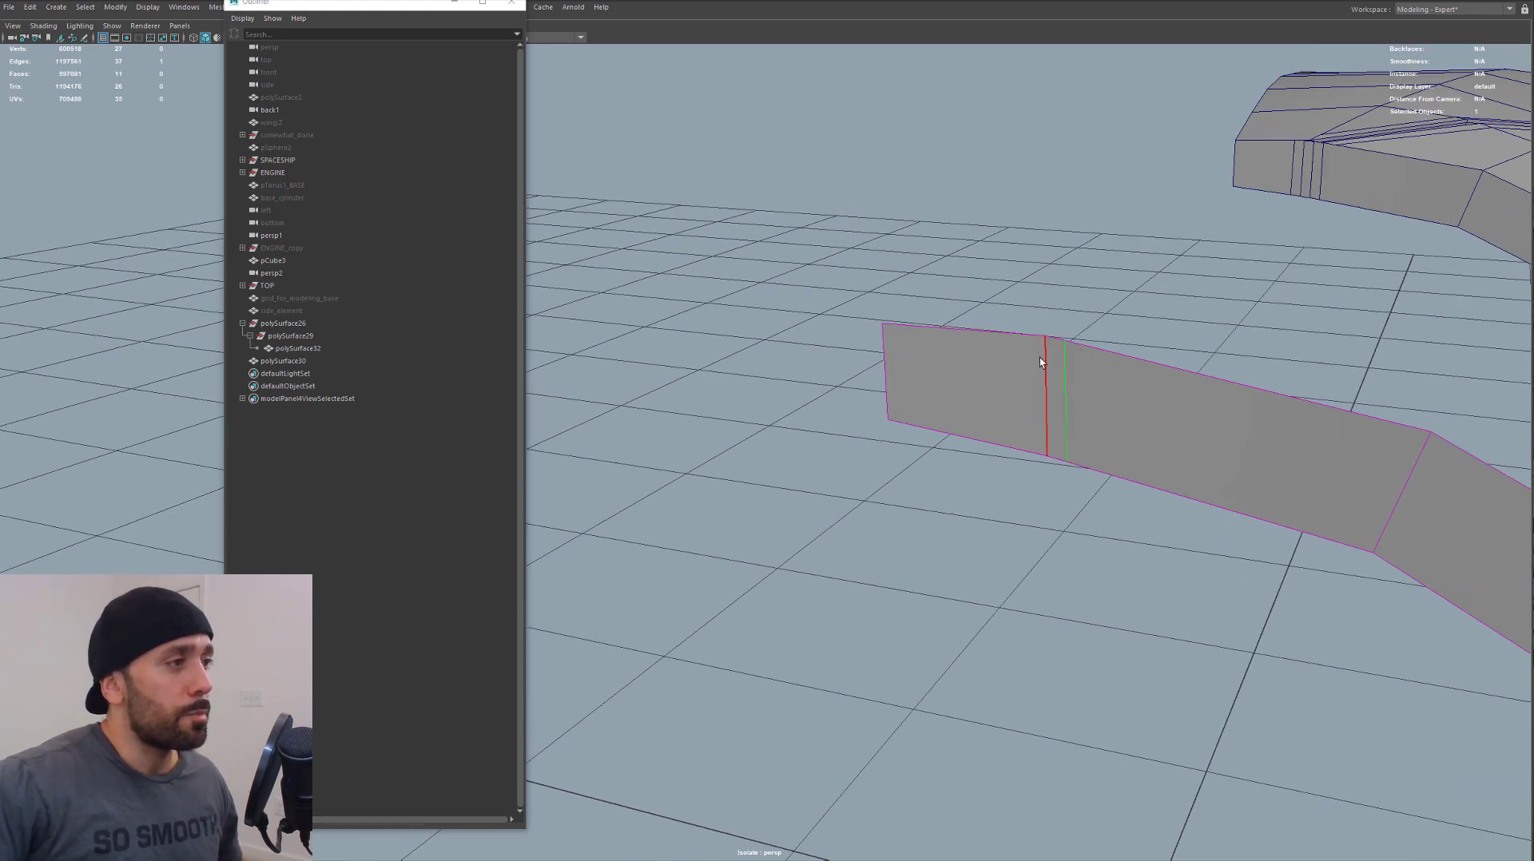
pyautogui.press('F9')
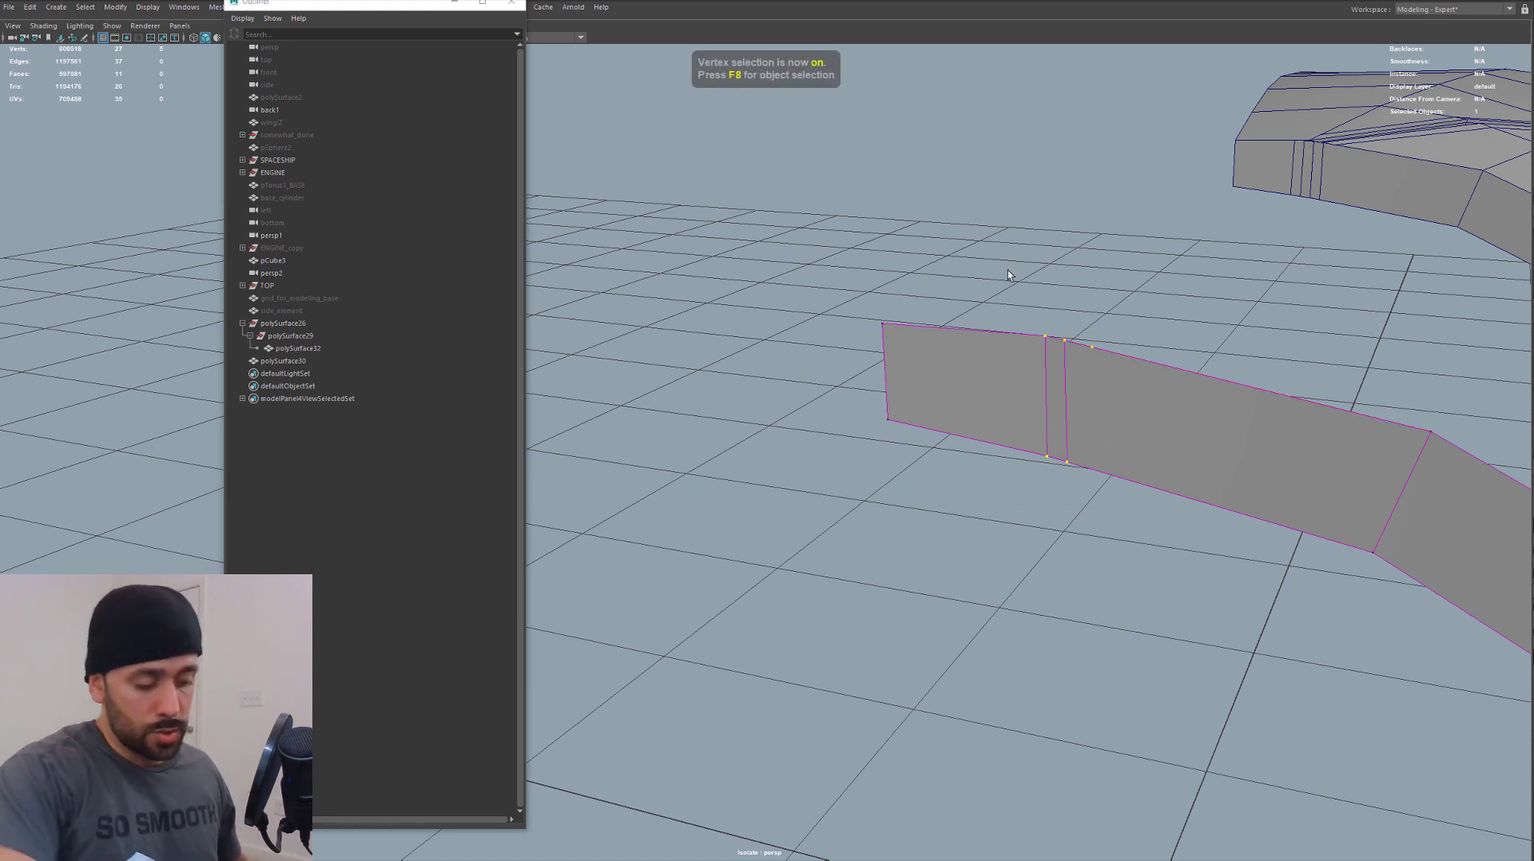
pyautogui.press('Delete')
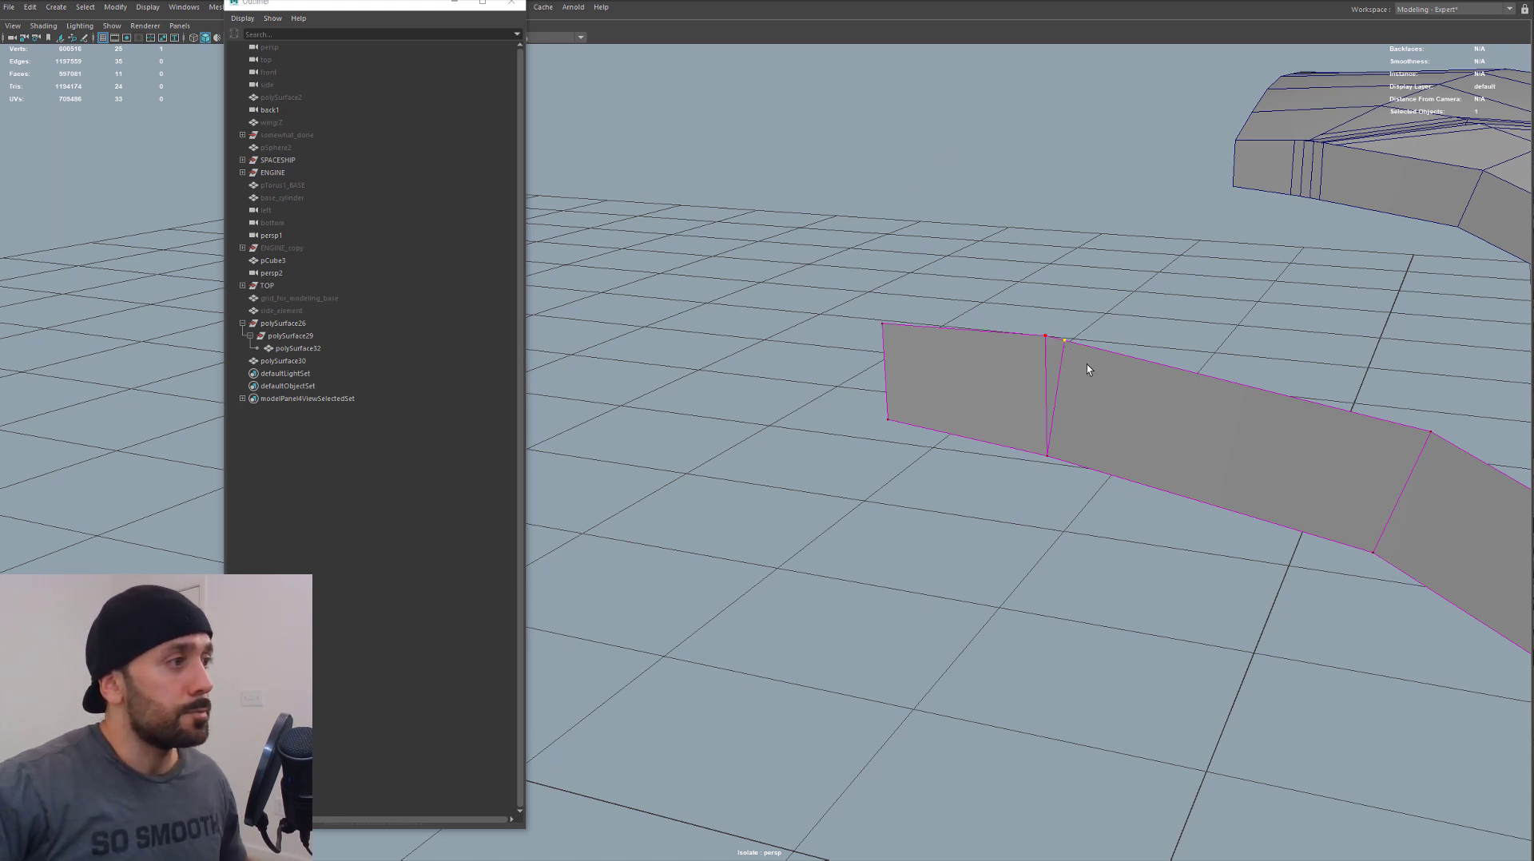
pyautogui.moveTo(1053, 334); pyautogui.dragTo(1046, 335)
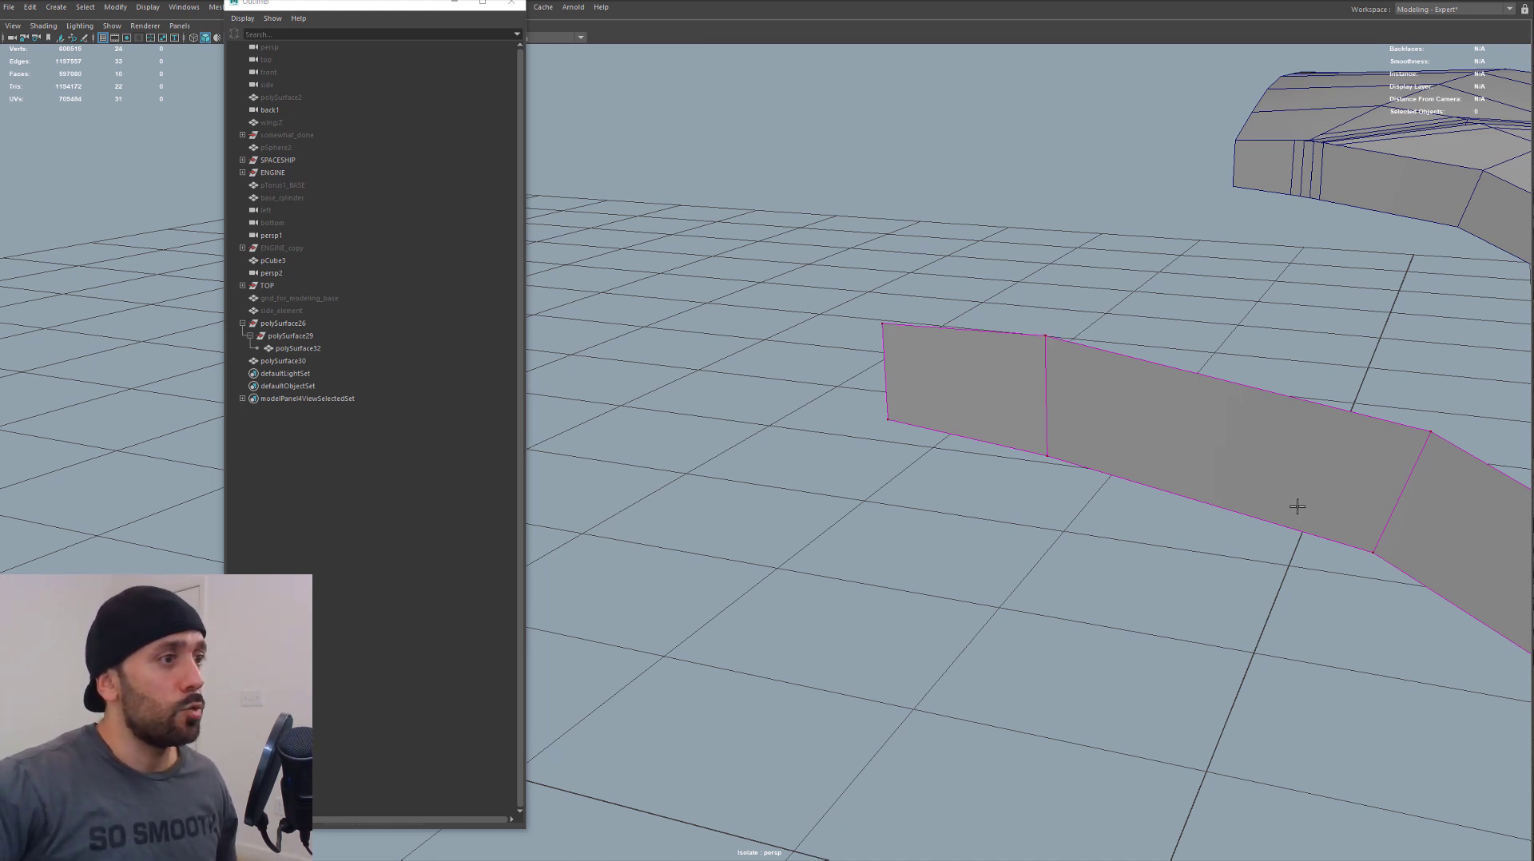
# Delete the stray vertices on the strip's outer border around the lower bend
pyautogui.keyDown('alt'); pyautogui.moveTo(1296, 506); pyautogui.dragTo(1149, 401); pyautogui.keyUp('alt')
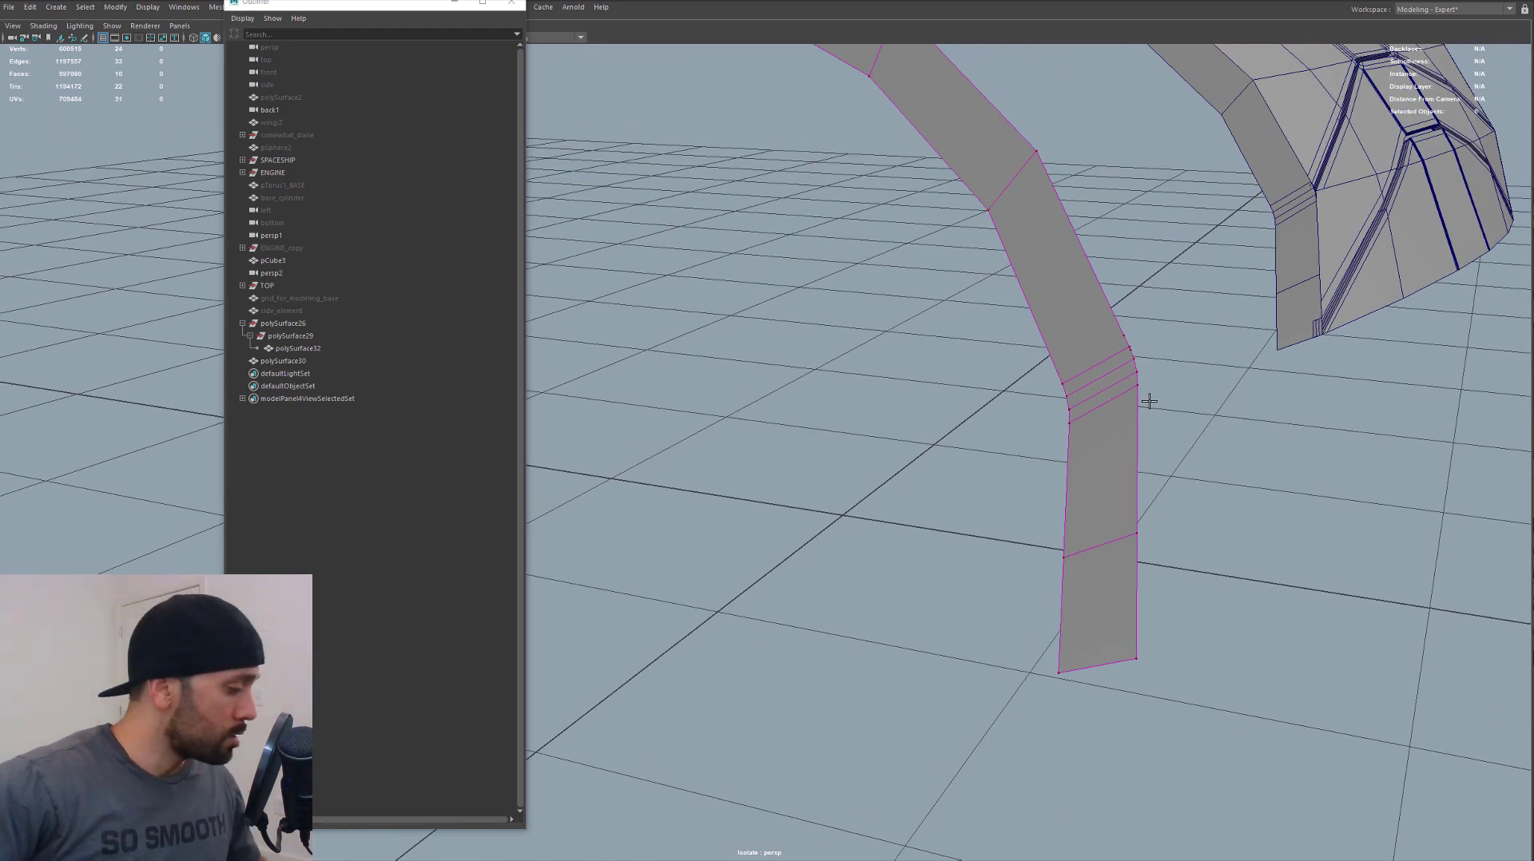
pyautogui.press('F9')
pyautogui.moveTo(1089, 297); pyautogui.dragTo(1202, 518)
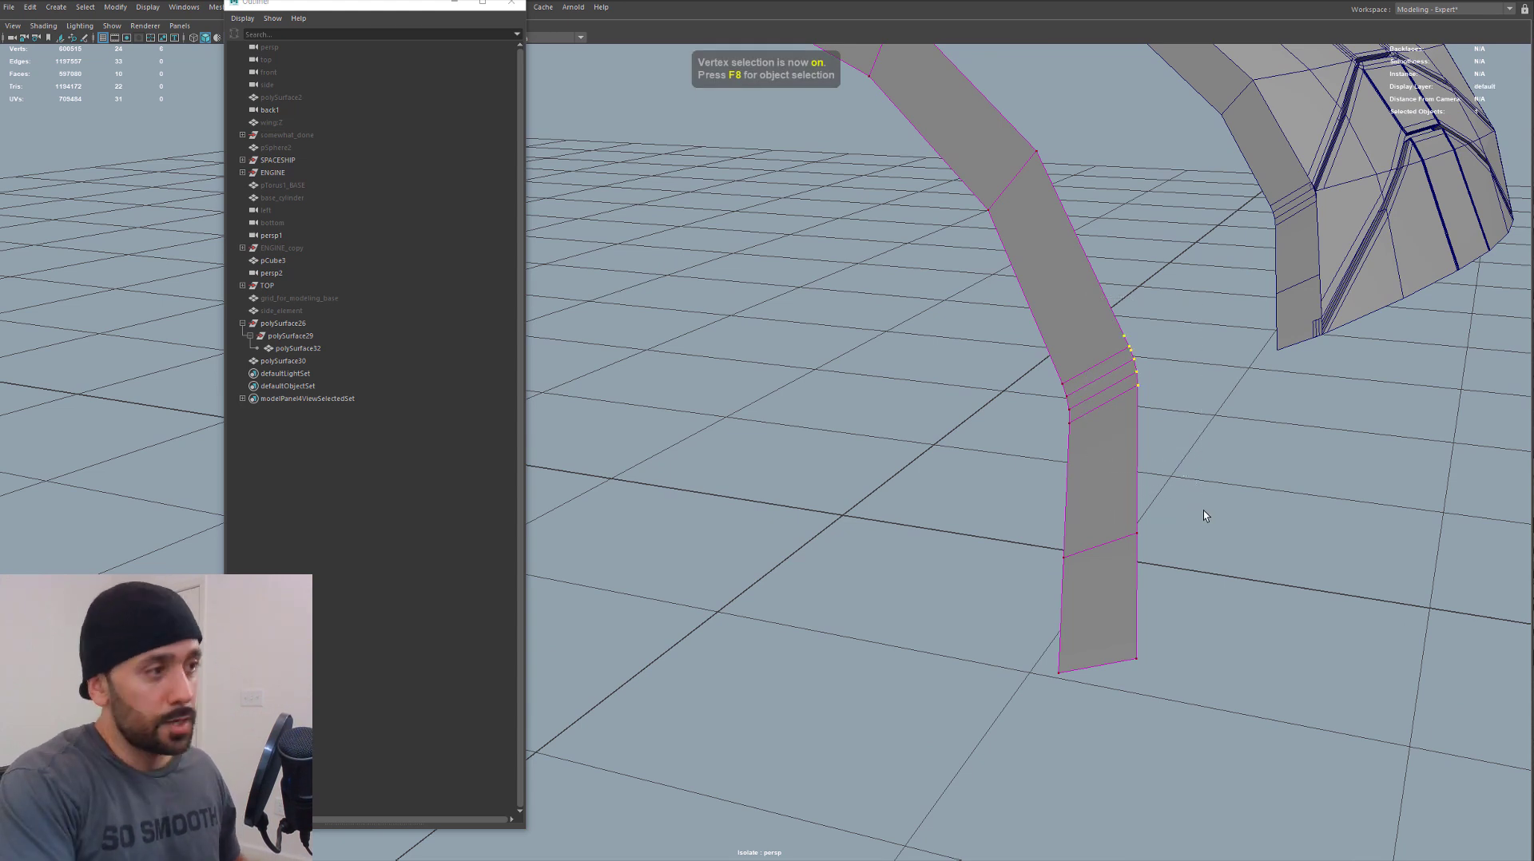
pyautogui.press('Delete')
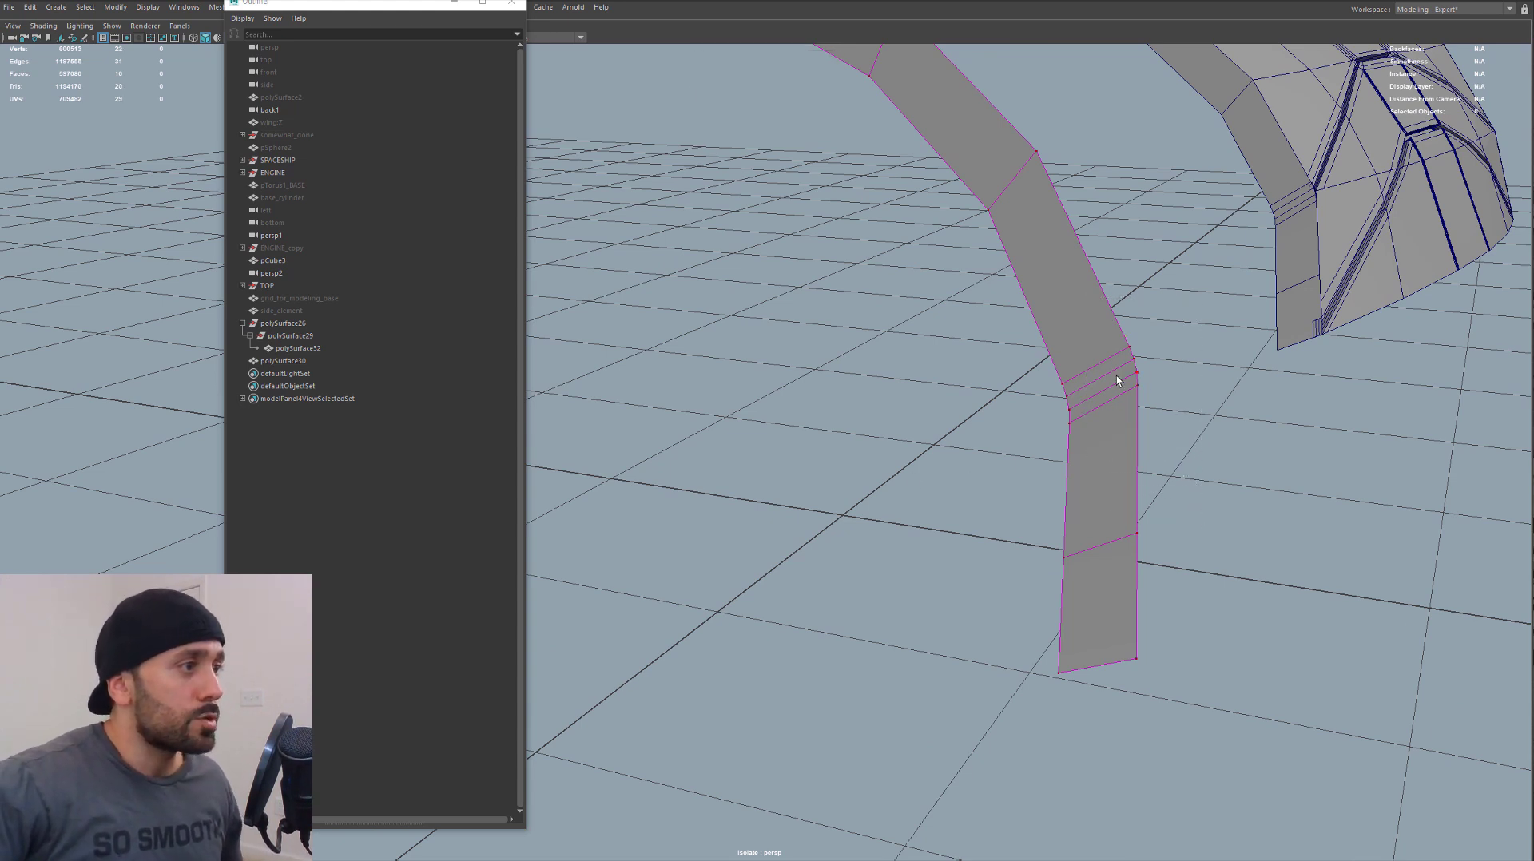
# Delete the two outermost of the four cross edges at the strip's lower bend
pyautogui.moveTo(1115, 376); pyautogui.dragTo(1117, 333, button='right')
pyautogui.keyDown('alt'); pyautogui.moveTo(1117, 344); pyautogui.dragTo(1167, 370, button='right'); pyautogui.keyUp('alt')
pyautogui.click(1169, 369)
pyautogui.keyDown('alt'); pyautogui.moveTo(1167, 369); pyautogui.dragTo(1047, 408, button='middle'); pyautogui.keyUp('alt')
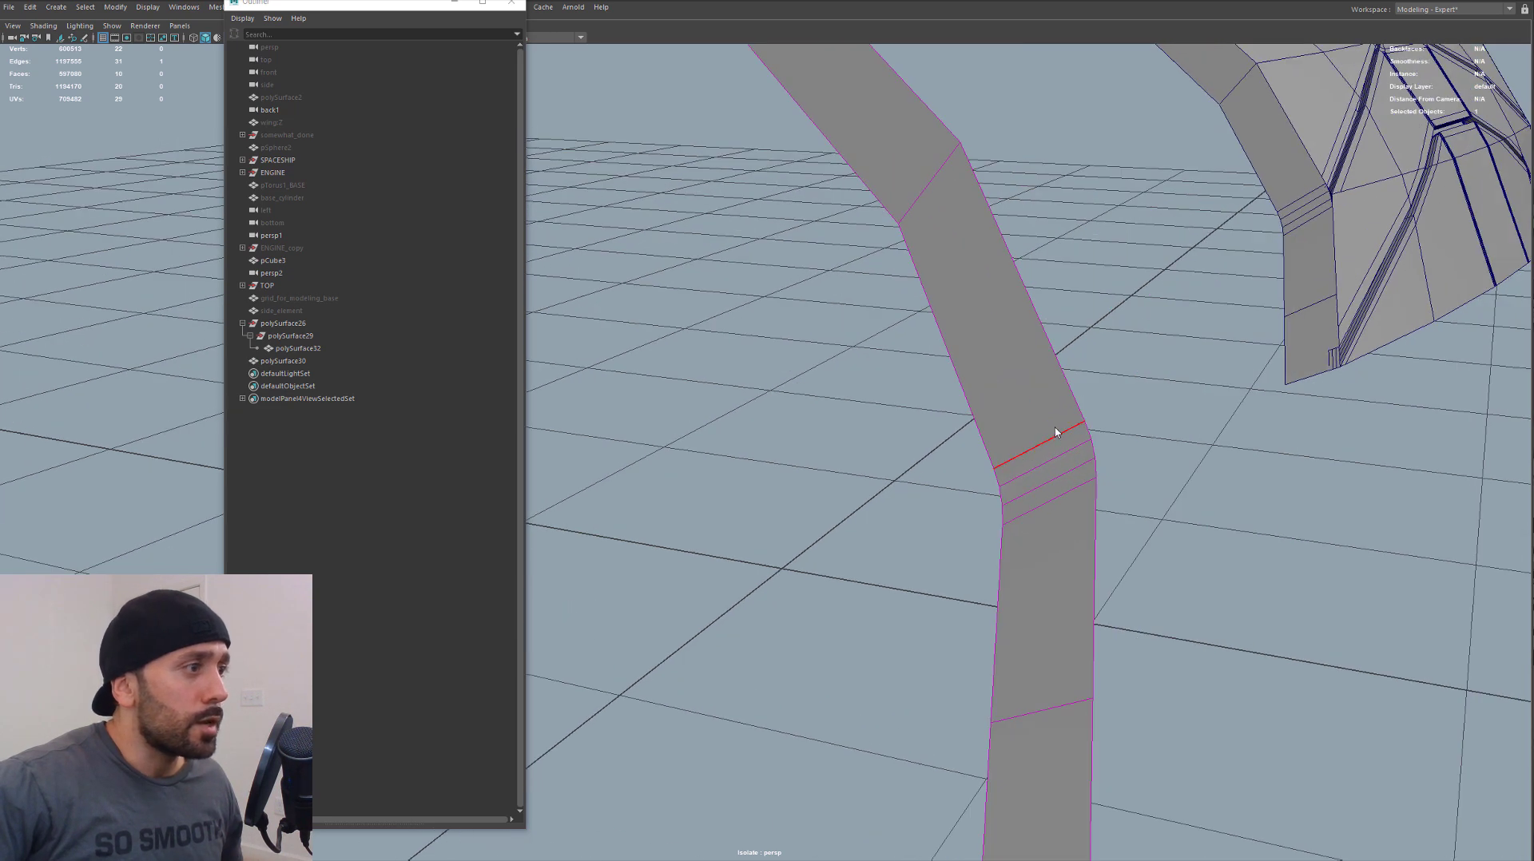
pyautogui.moveTo(1071, 481)
pyautogui.keyDown('alt'); pyautogui.mouseDown()
pyautogui.moveTo(1078, 472)
pyautogui.moveTo(1052, 469)
pyautogui.mouseUp(); pyautogui.keyUp('alt')
pyautogui.keyDown('alt'); pyautogui.moveTo(1052, 469); pyautogui.dragTo(1157, 451, button='right'); pyautogui.keyUp('alt')
pyautogui.keyDown('alt'); pyautogui.moveTo(1157, 451); pyautogui.dragTo(1194, 427); pyautogui.keyUp('alt')
pyautogui.keyDown('shift'); pyautogui.click(1113, 470); pyautogui.keyUp('shift')
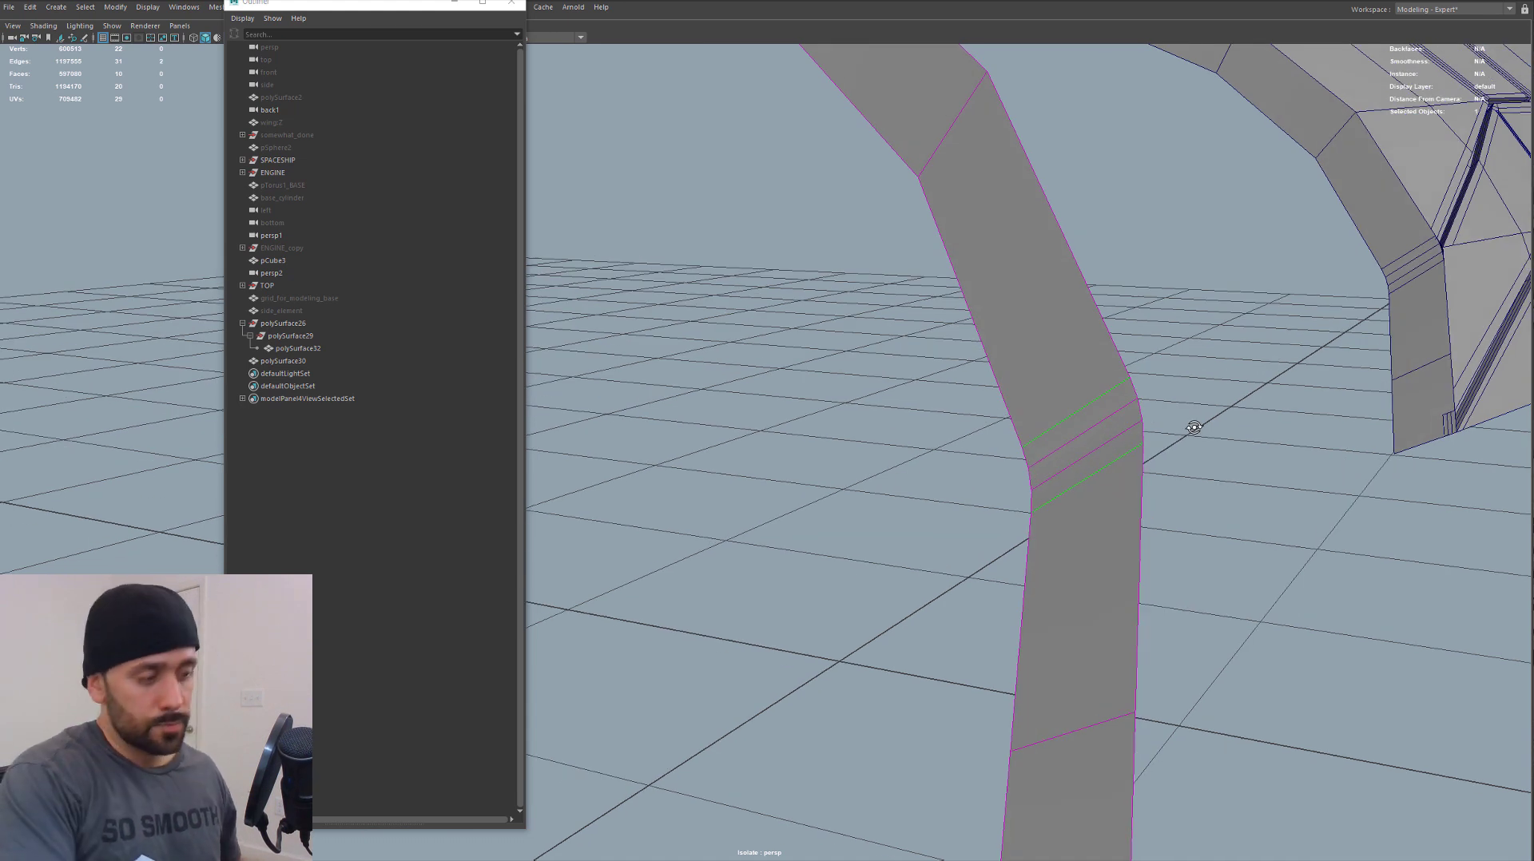
pyautogui.hotkey('ctrl', 'Delete')
pyautogui.keyDown('alt'); pyautogui.moveTo(1199, 432); pyautogui.dragTo(1188, 409); pyautogui.keyUp('alt')
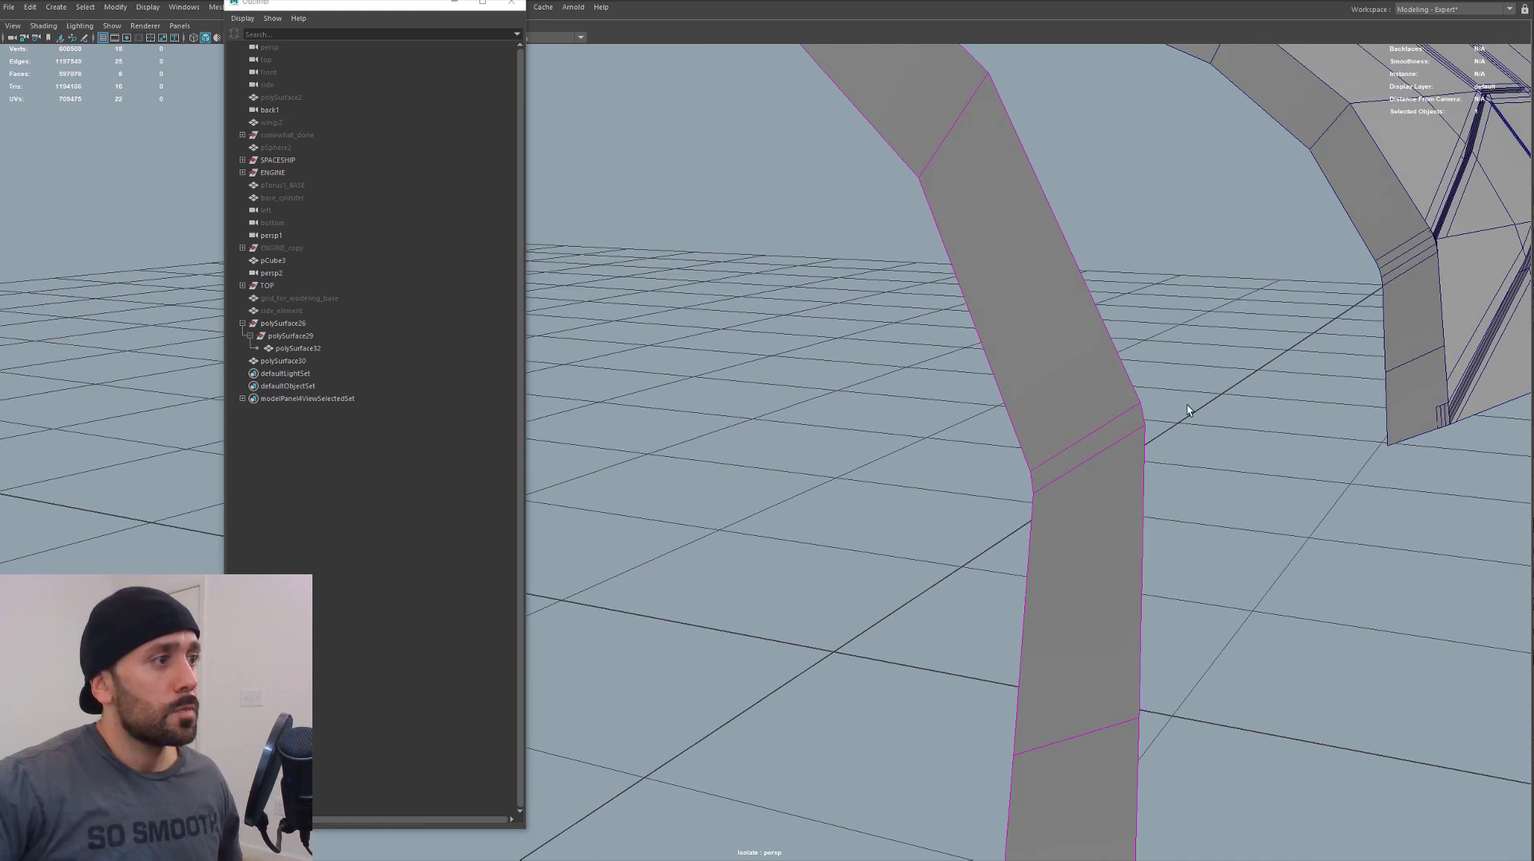
# Merge the vertices of the two remaining cross edges at the lower bend with a distance threshold of 0.028
pyautogui.keyDown('alt'); pyautogui.moveTo(1032, 426); pyautogui.dragTo(991, 406, button='right'); pyautogui.keyUp('alt')
pyautogui.keyDown('alt'); pyautogui.moveTo(990, 405); pyautogui.dragTo(986, 367); pyautogui.keyUp('alt')
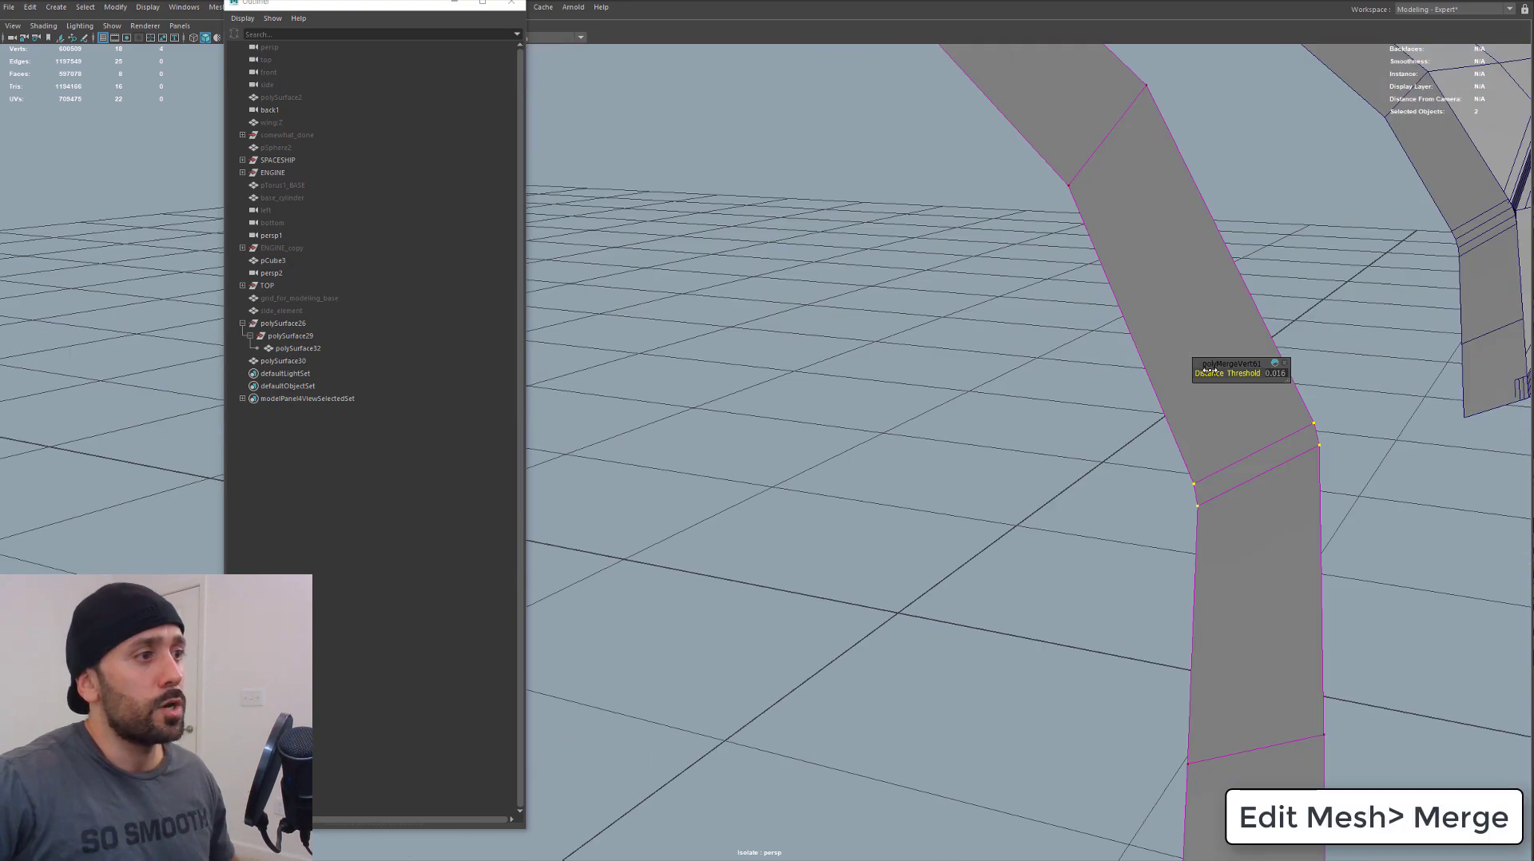
pyautogui.moveTo(1209, 370); pyautogui.dragTo(1222, 370)
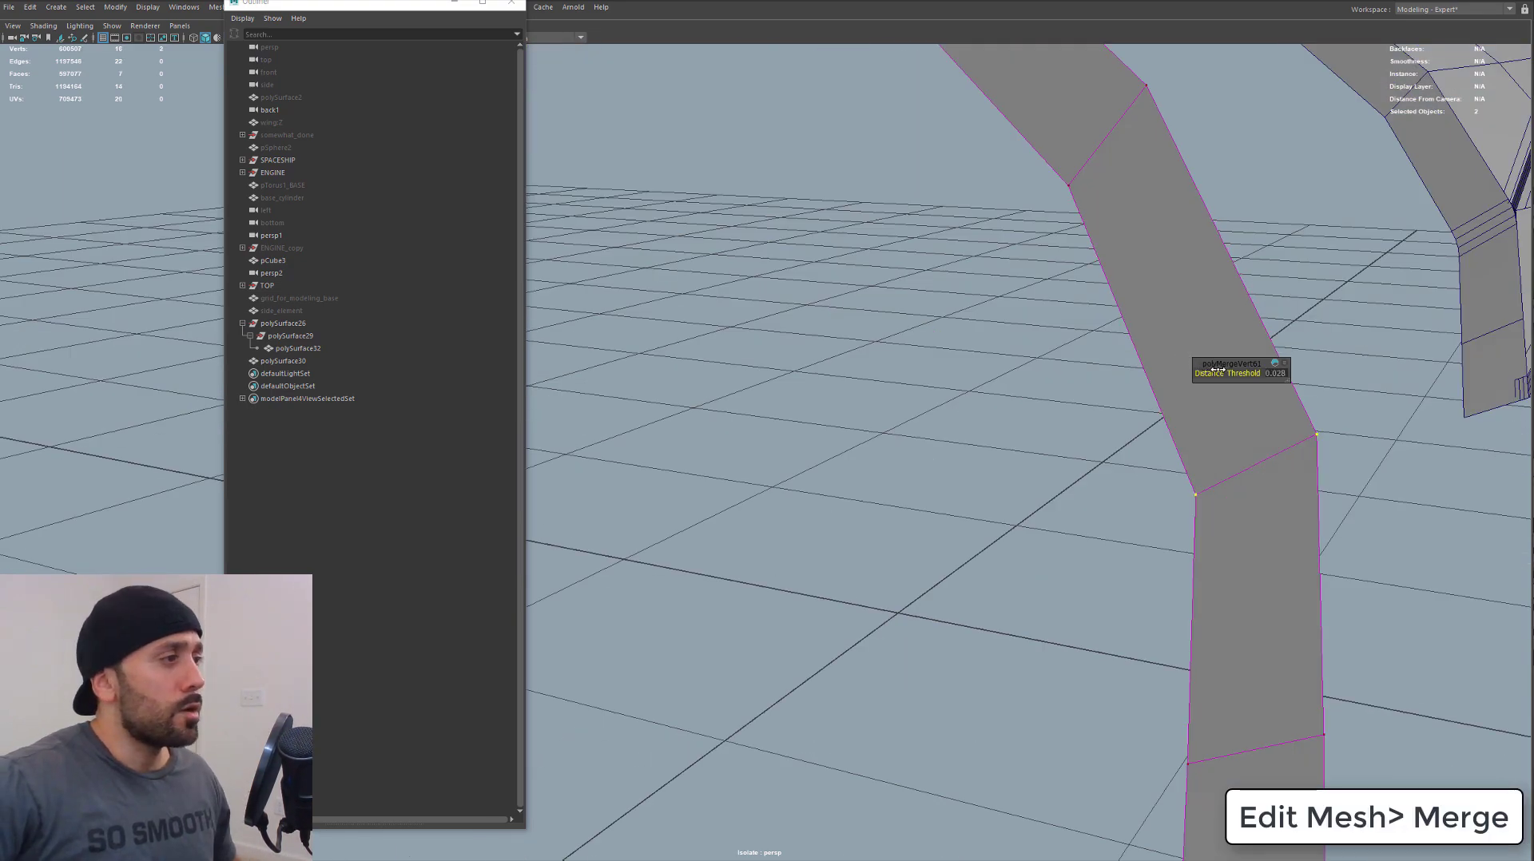
pyautogui.keyDown('alt'); pyautogui.moveTo(1030, 319); pyautogui.dragTo(975, 312); pyautogui.keyUp('alt')
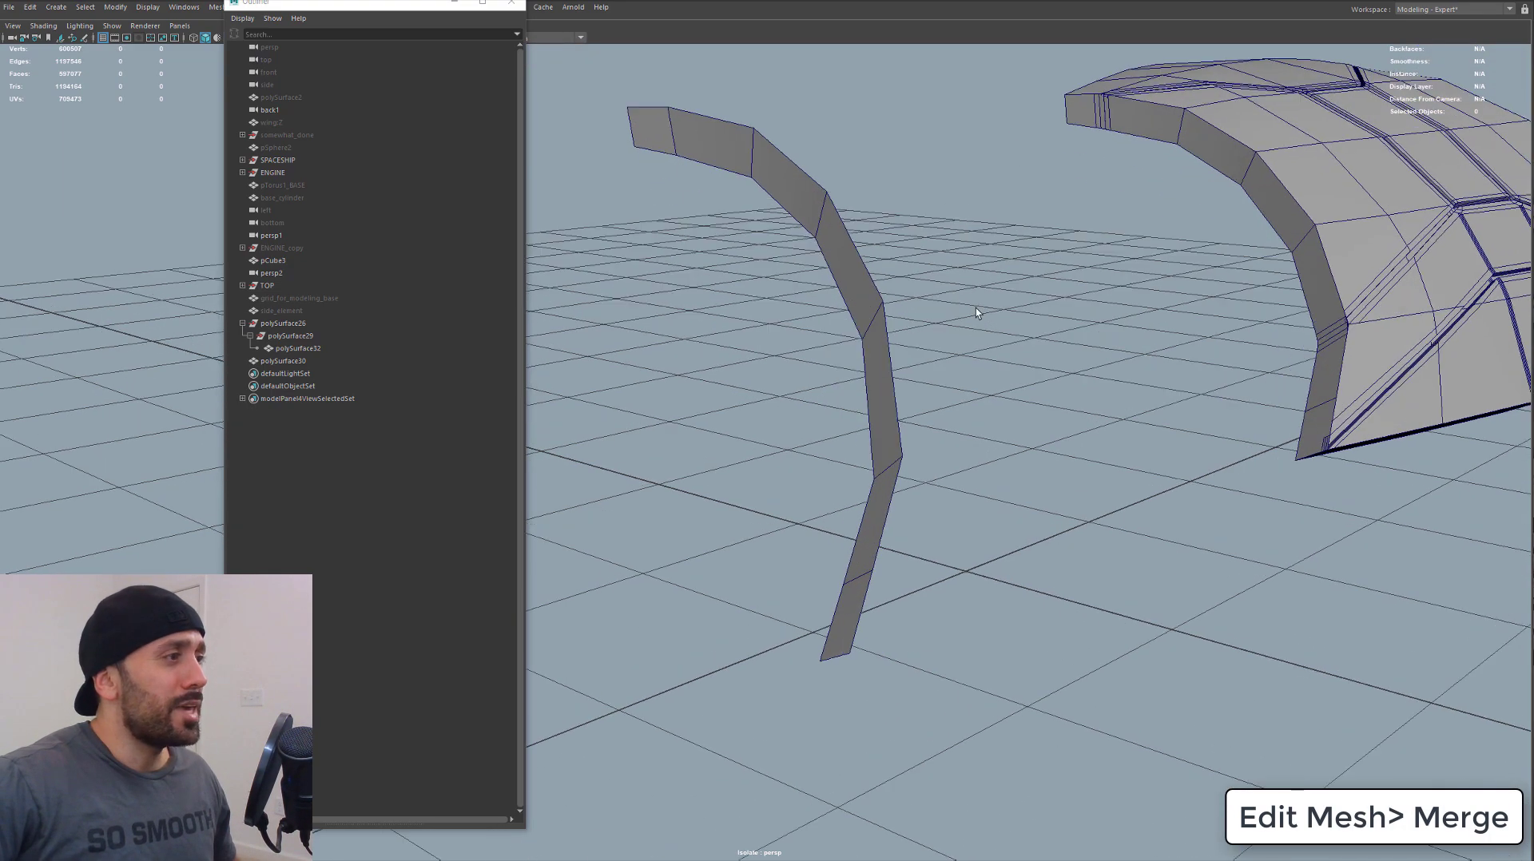
pyautogui.keyDown('alt'); pyautogui.moveTo(976, 311); pyautogui.dragTo(1000, 359, button='middle'); pyautogui.keyUp('alt')
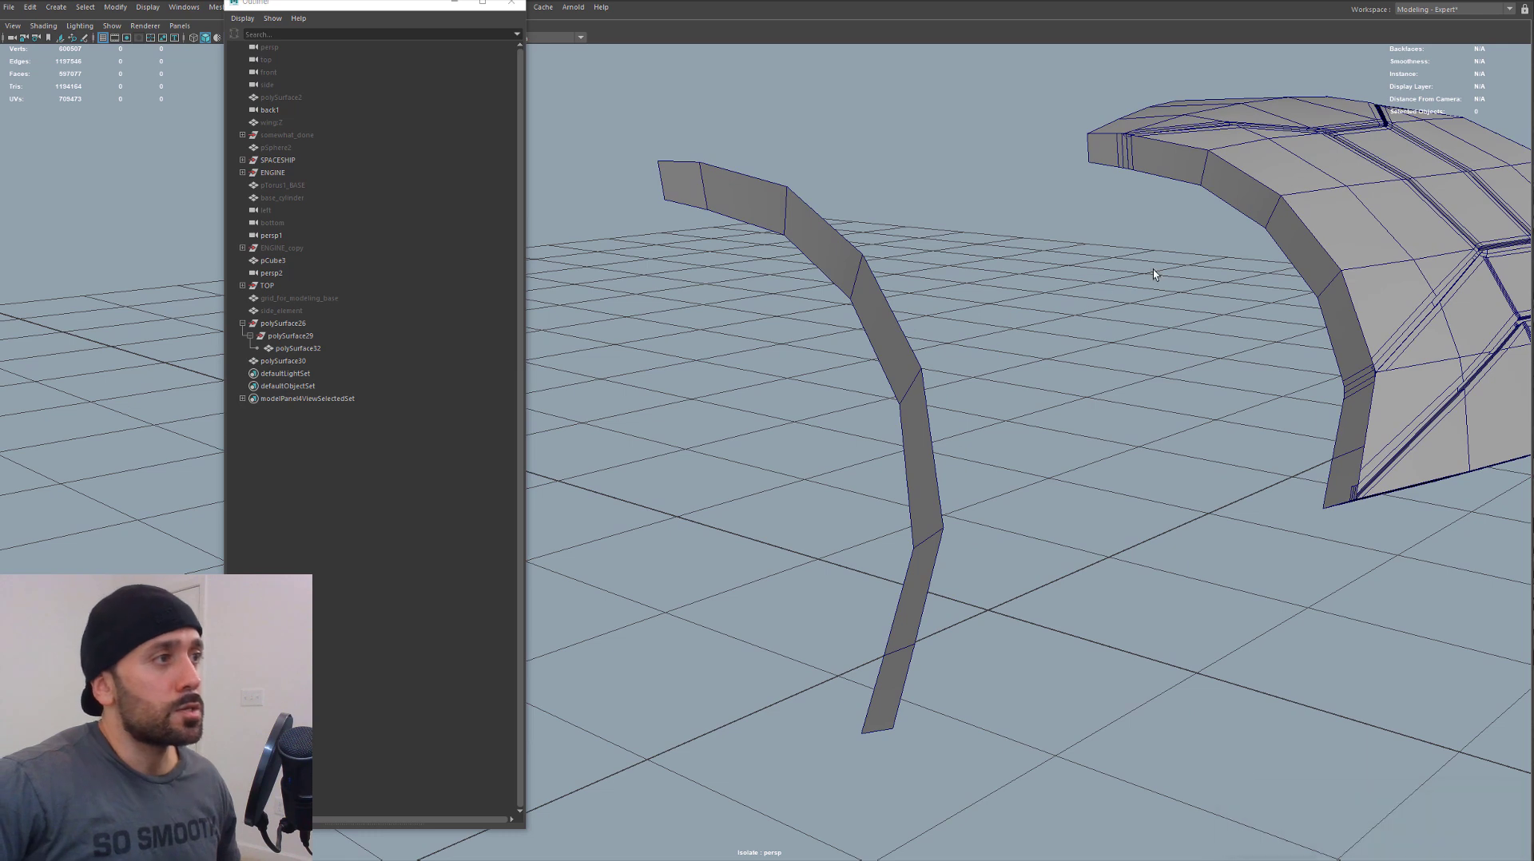
# Nudge the corner vertex at the strip's upper end vertically and enlarge the move manipulator
pyautogui.keyDown('alt'); pyautogui.moveTo(834, 285); pyautogui.dragTo(892, 275); pyautogui.keyUp('alt')
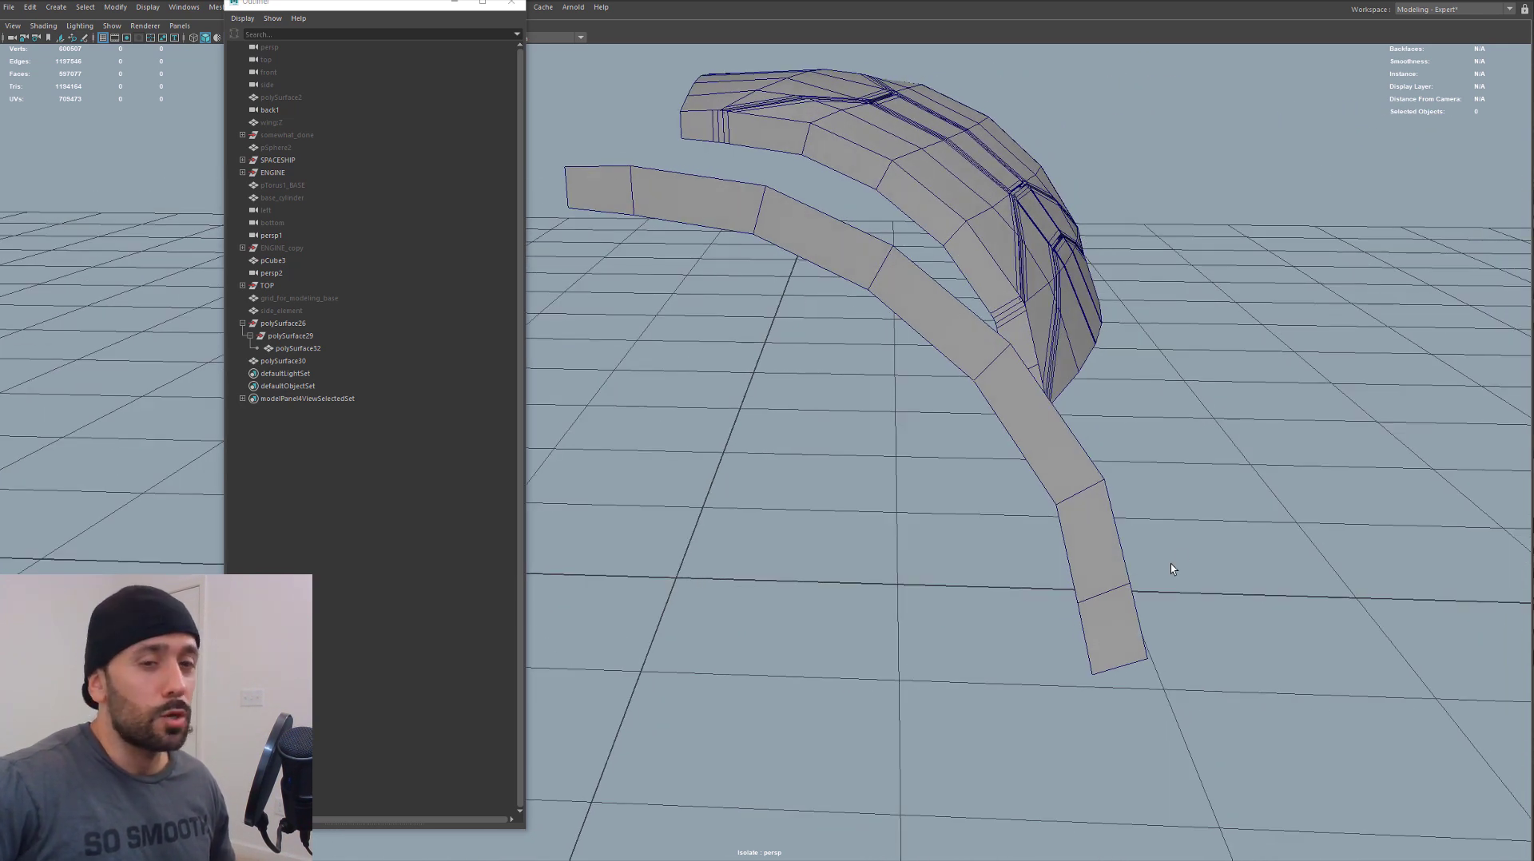
pyautogui.keyDown('alt'); pyautogui.moveTo(845, 309); pyautogui.dragTo(918, 334, button='middle'); pyautogui.keyUp('alt')
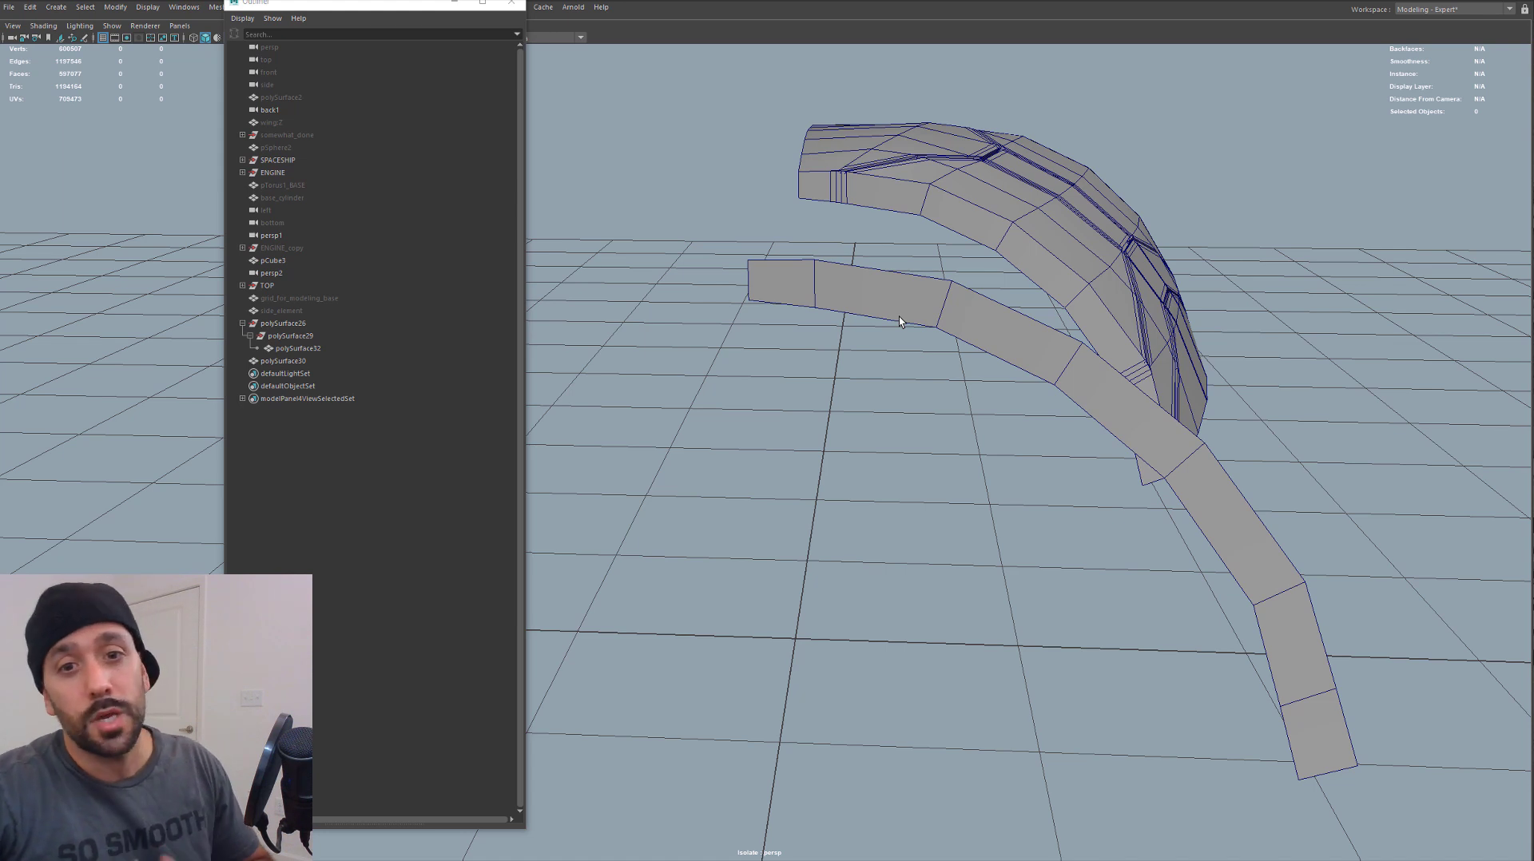
pyautogui.keyDown('alt'); pyautogui.moveTo(899, 316); pyautogui.dragTo(846, 314); pyautogui.keyUp('alt')
pyautogui.press('F9')
pyautogui.click(760, 308)
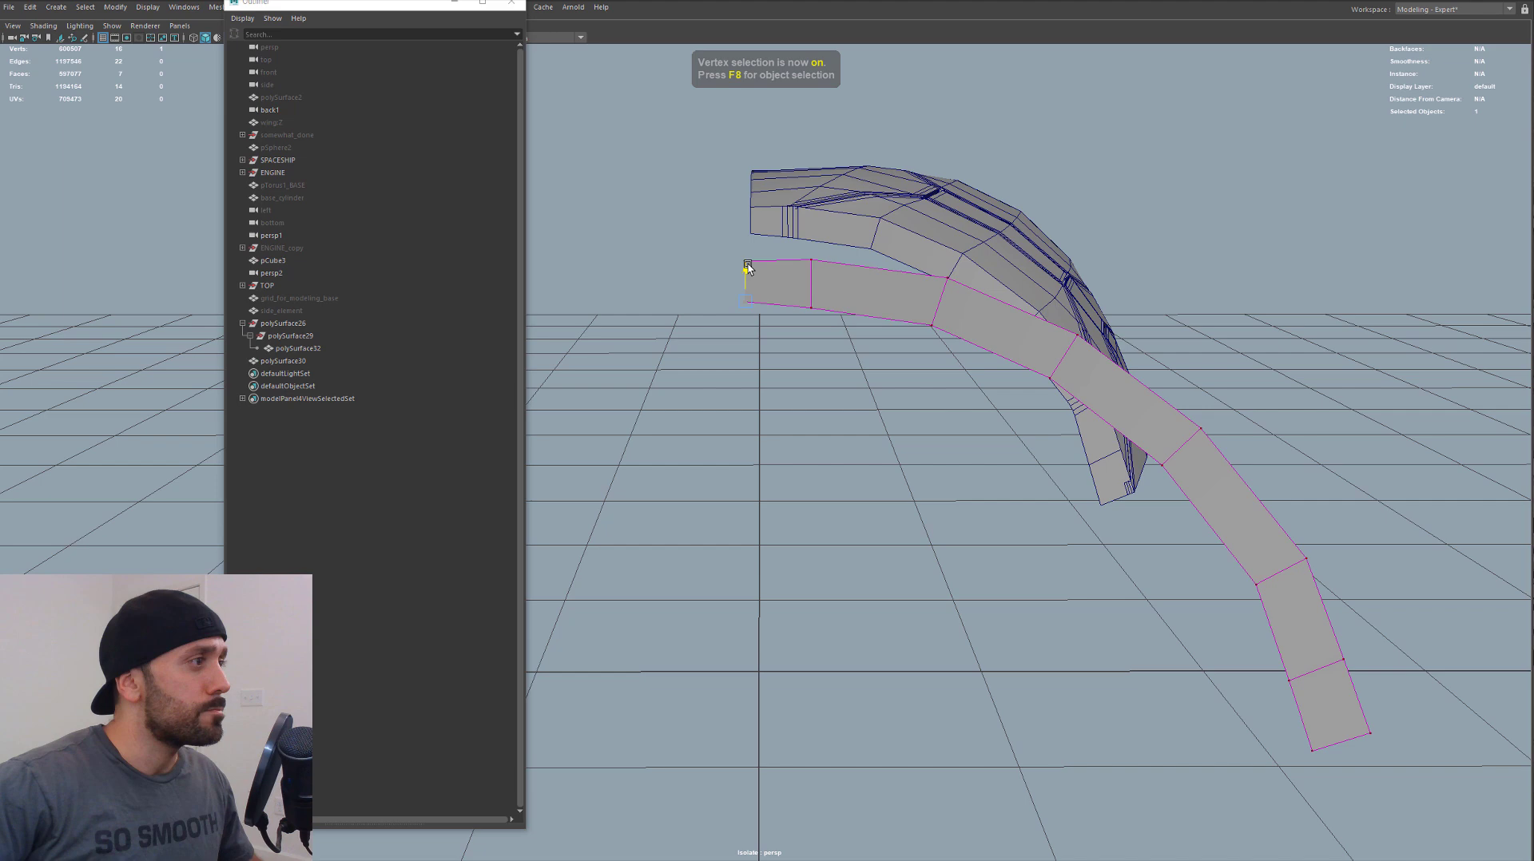
pyautogui.moveTo(747, 263); pyautogui.dragTo(747, 267)
pyautogui.press('=')
pyautogui.press('=')
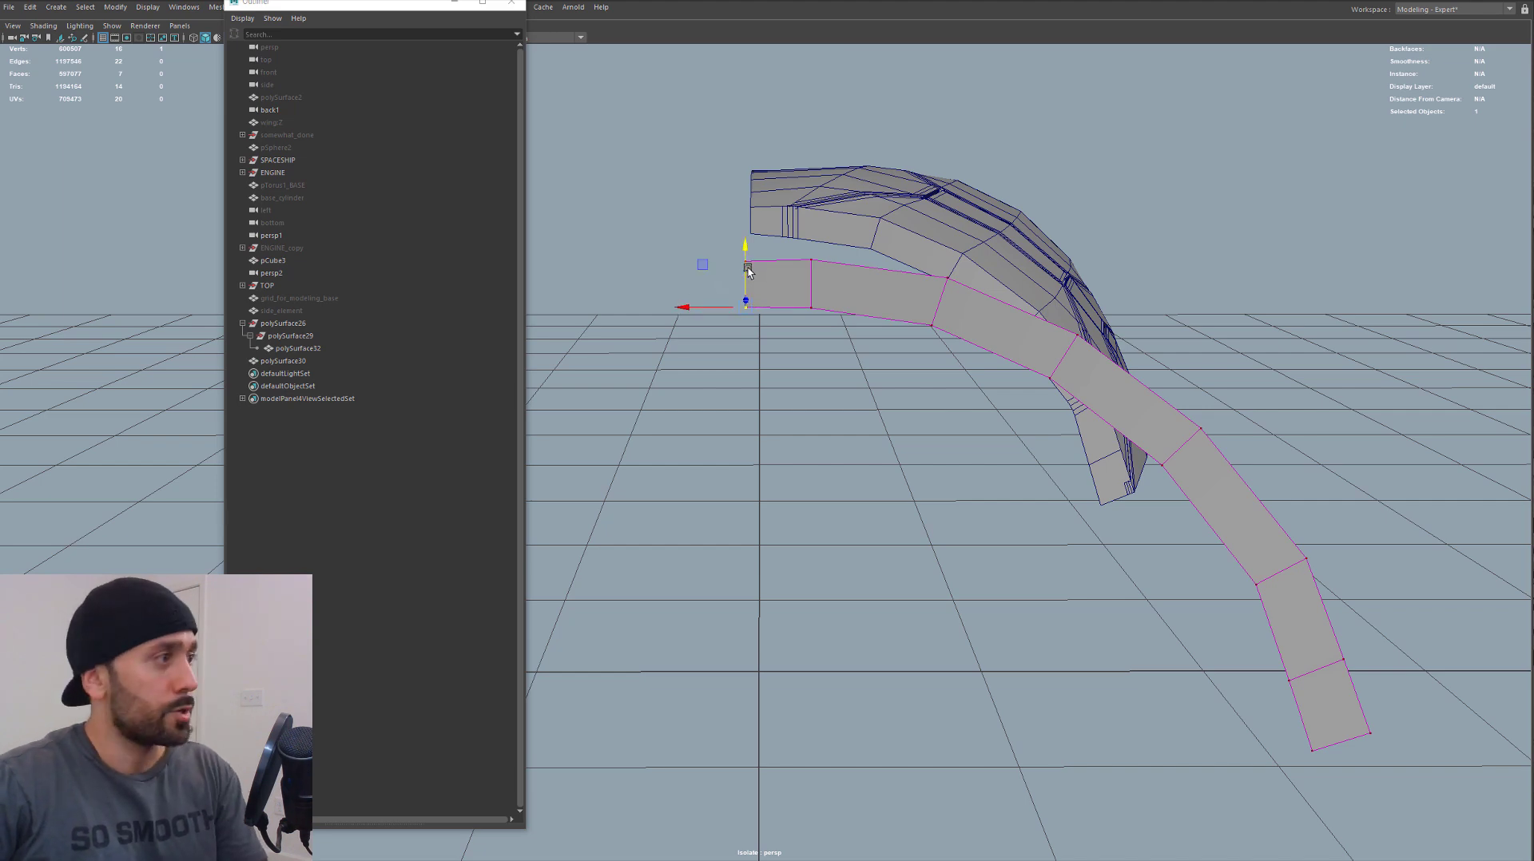
# Extrude the strip's upper long border sideways into a wide surface and scale the new border flat along the extrusion axis
pyautogui.moveTo(888, 341)
pyautogui.keyDown('alt'); pyautogui.mouseDown()
pyautogui.moveTo(808, 336)
pyautogui.moveTo(855, 365)
pyautogui.moveTo(905, 315)
pyautogui.moveTo(876, 342)
pyautogui.moveTo(879, 319)
pyautogui.mouseUp(); pyautogui.keyUp('alt')
pyautogui.moveTo(879, 319); pyautogui.dragTo(876, 213, button='right')
pyautogui.doubleClick(876, 213)
pyautogui.keyDown('alt'); pyautogui.moveTo(876, 215); pyautogui.dragTo(1165, 355); pyautogui.keyUp('alt')
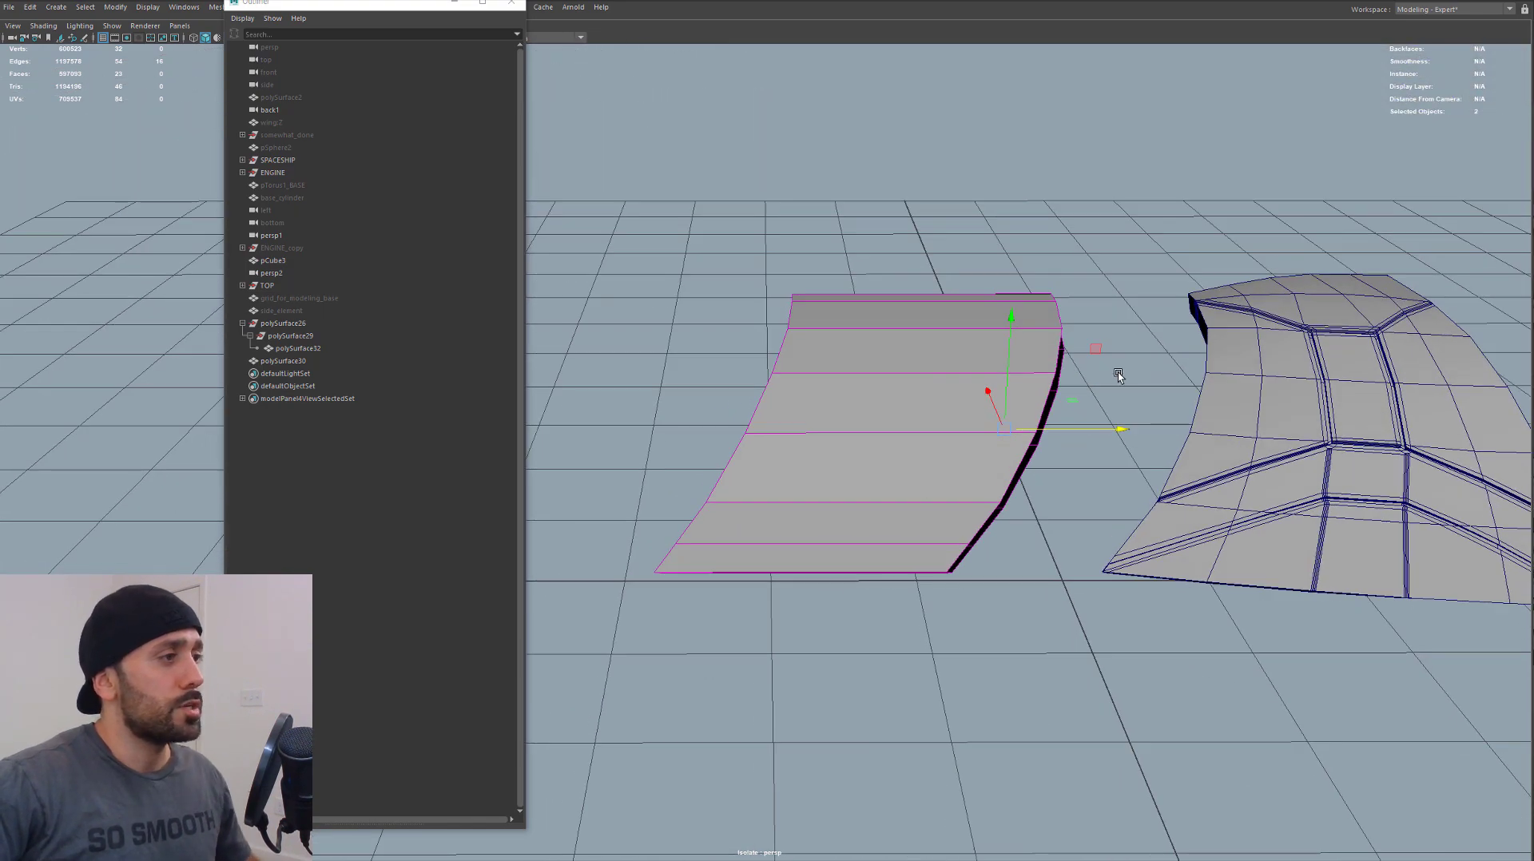
pyautogui.press('r')
pyautogui.moveTo(1116, 429); pyautogui.dragTo(467, 444)
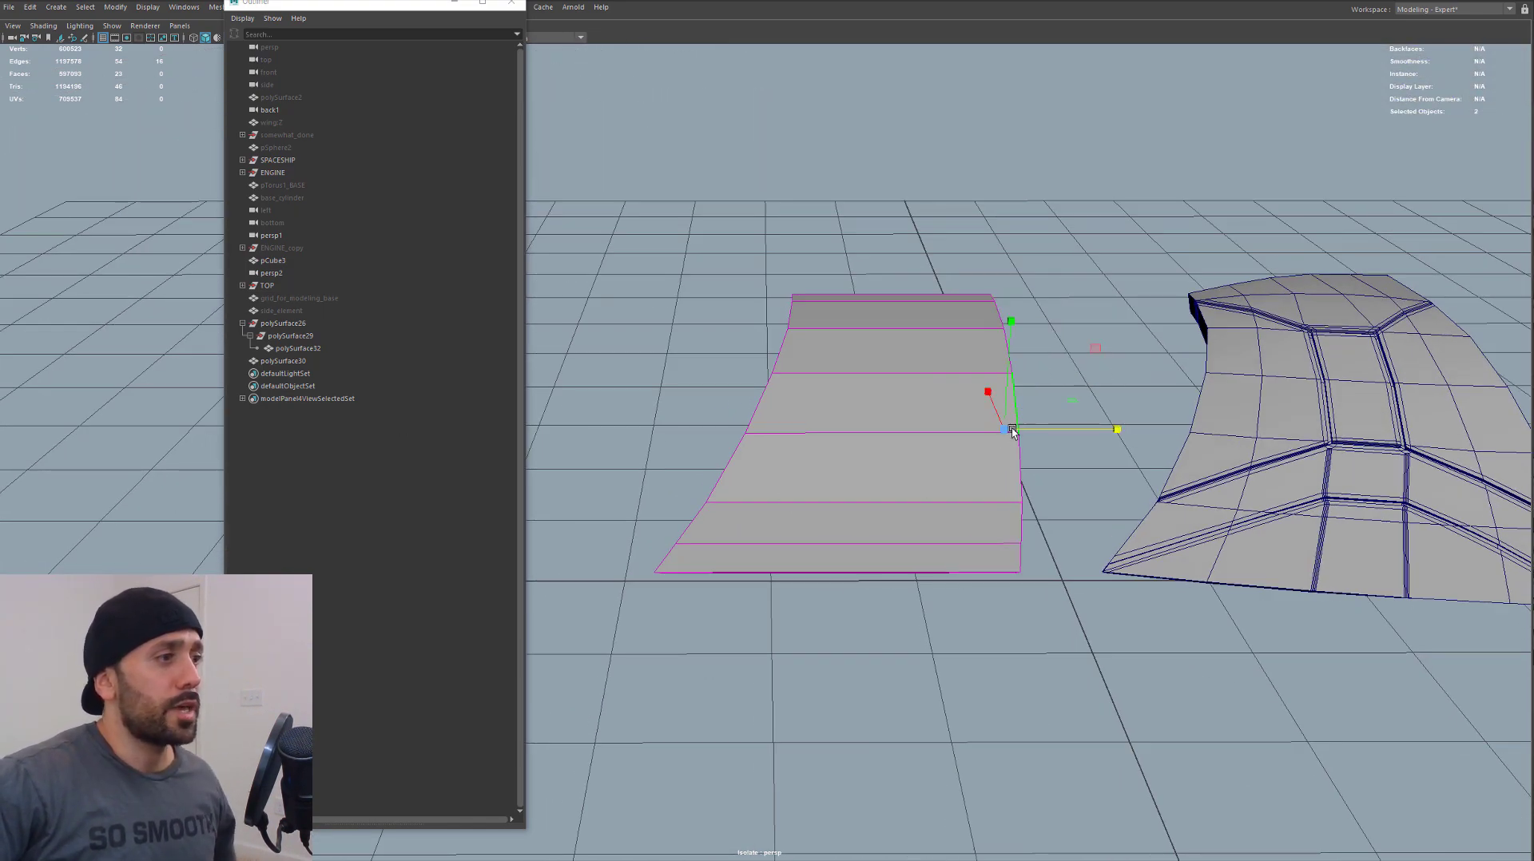
# Examine the extruded surface from several angles beside the original panel's edge layout
pyautogui.keyDown('alt'); pyautogui.moveTo(1012, 431); pyautogui.dragTo(962, 366); pyautogui.keyUp('alt')
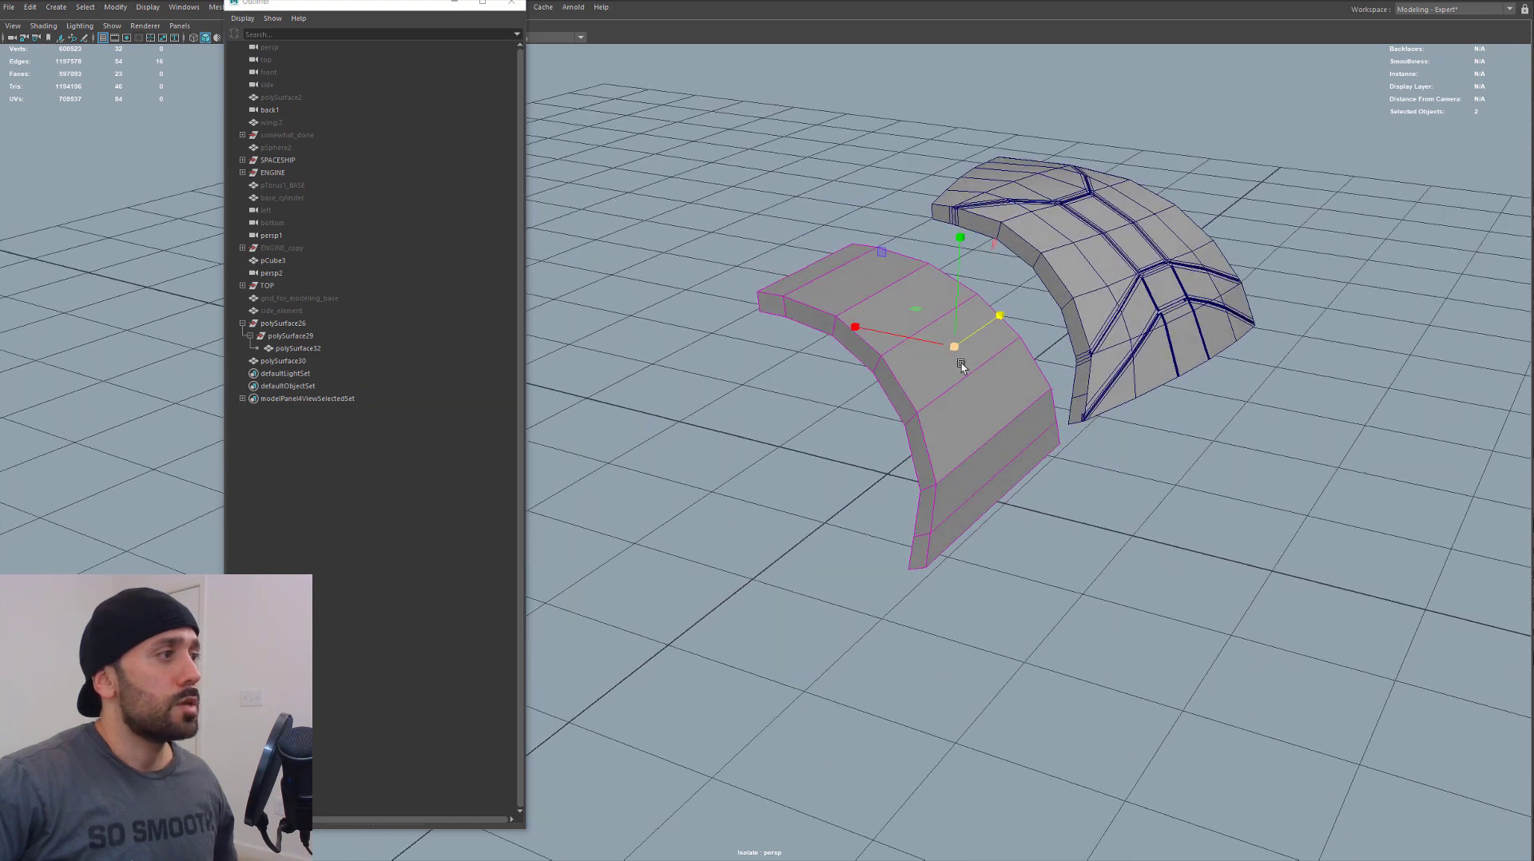
pyautogui.scroll(3, 973, 403)
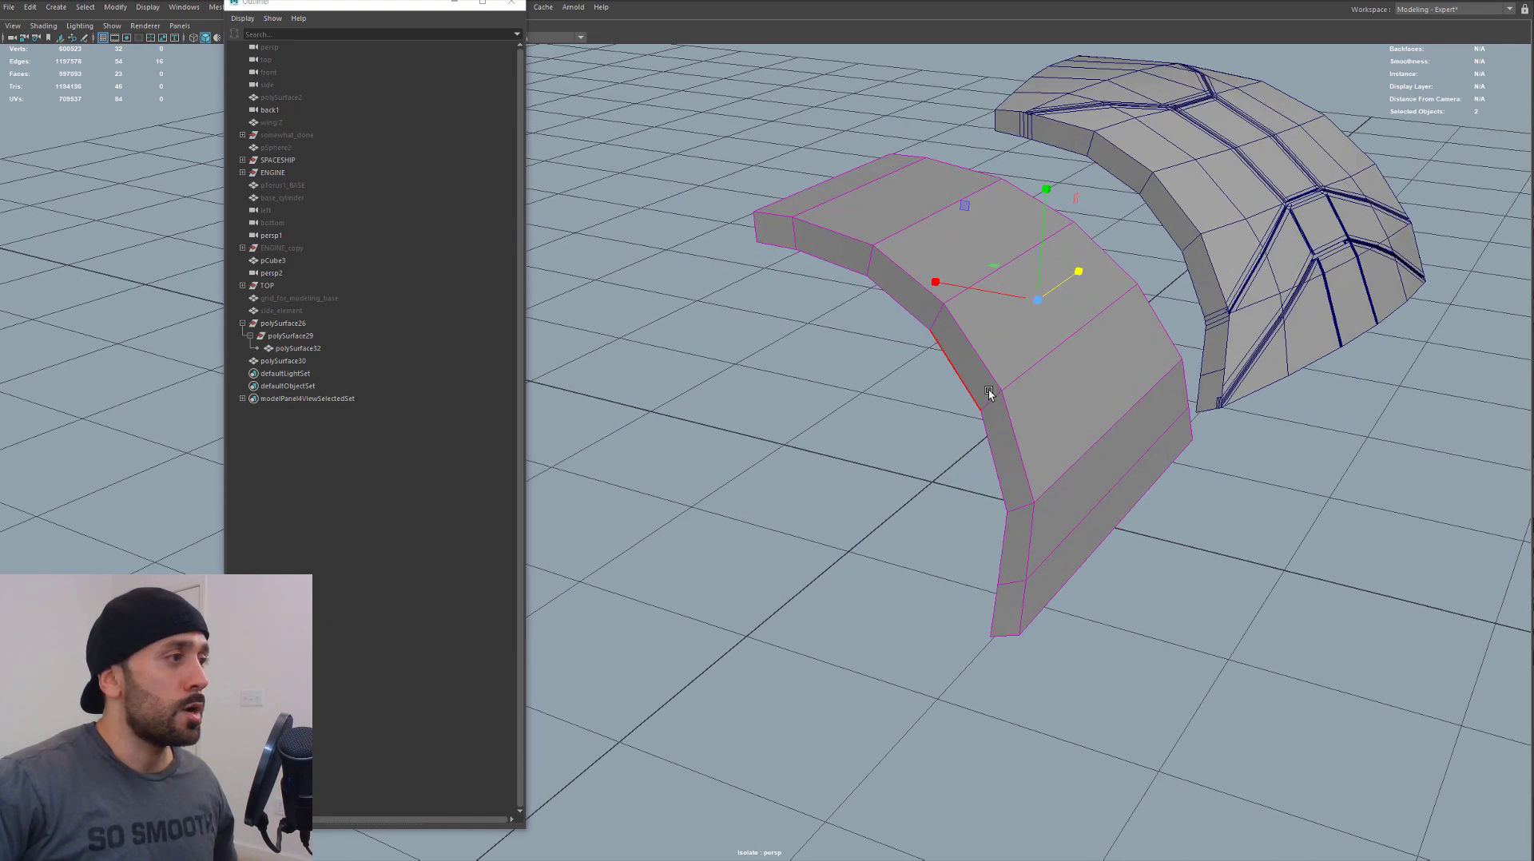
pyautogui.keyDown('alt'); pyautogui.moveTo(1074, 432); pyautogui.dragTo(1041, 404); pyautogui.keyUp('alt')
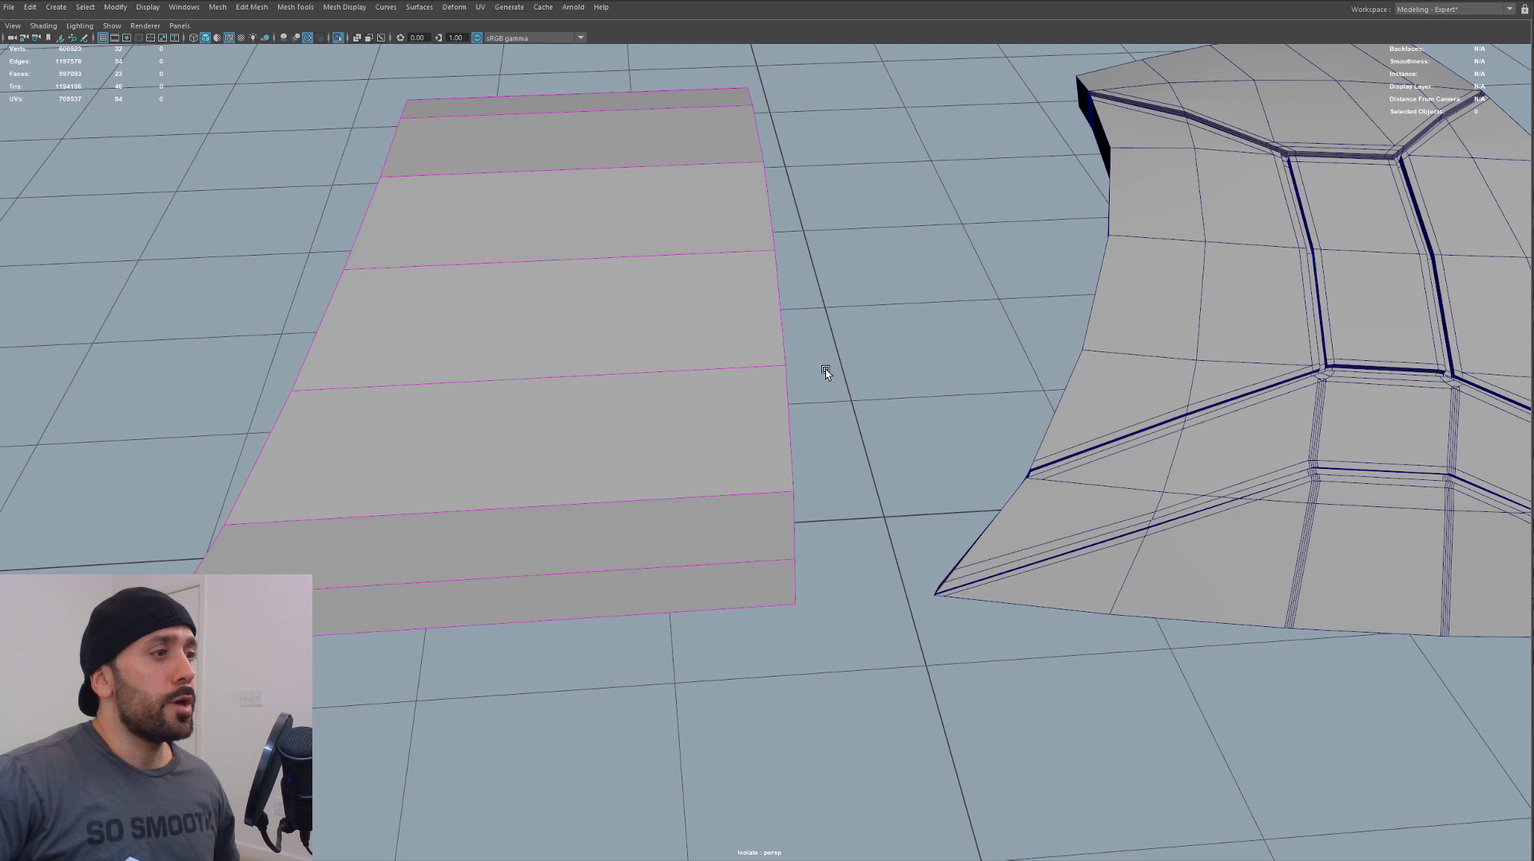
pyautogui.scroll(3, 832, 370)
pyautogui.keyDown('alt'); pyautogui.moveTo(839, 370); pyautogui.dragTo(855, 371); pyautogui.keyUp('alt')
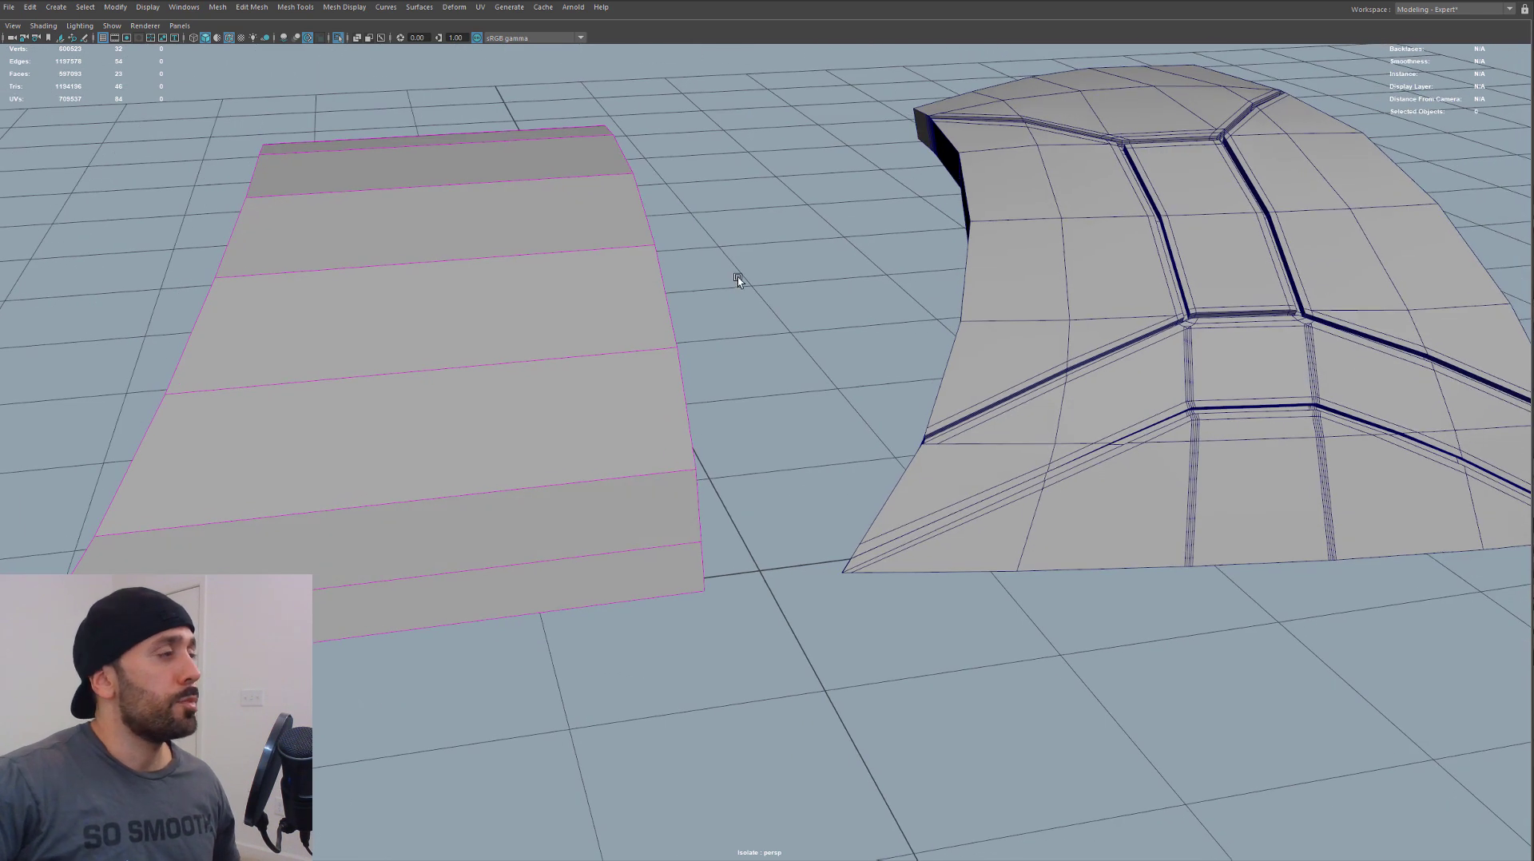
pyautogui.keyDown('alt'); pyautogui.moveTo(1092, 179); pyautogui.dragTo(1095, 218); pyautogui.keyUp('alt')
pyautogui.keyDown('alt'); pyautogui.moveTo(1095, 218); pyautogui.dragTo(1100, 374, button='middle'); pyautogui.keyUp('alt')
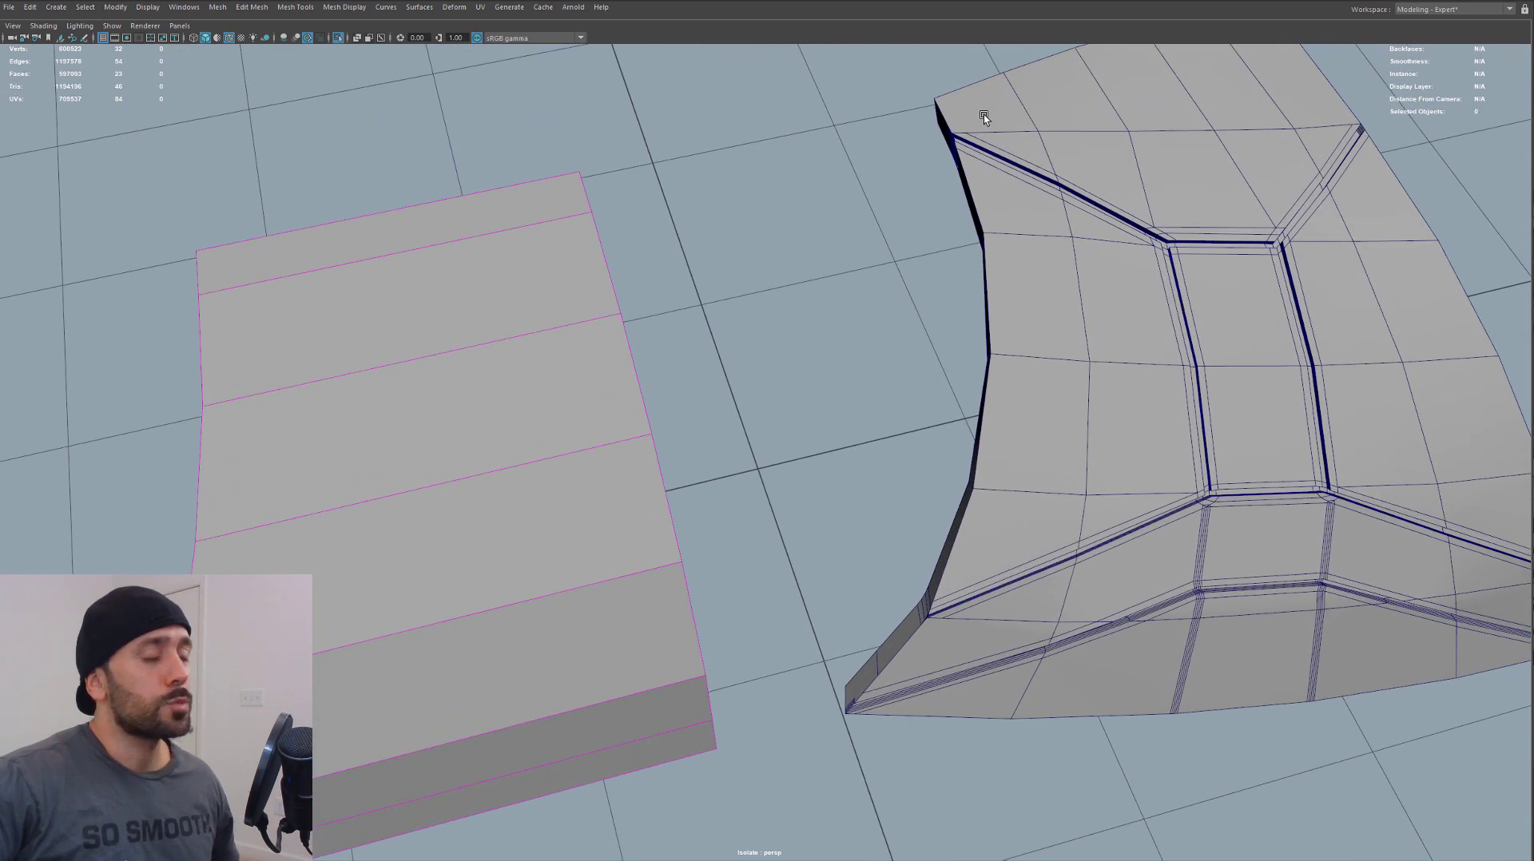
pyautogui.keyDown('alt'); pyautogui.moveTo(544, 364); pyautogui.dragTo(749, 302); pyautogui.keyUp('alt')
pyautogui.hotkey('ctrl', 'shift', 'x')
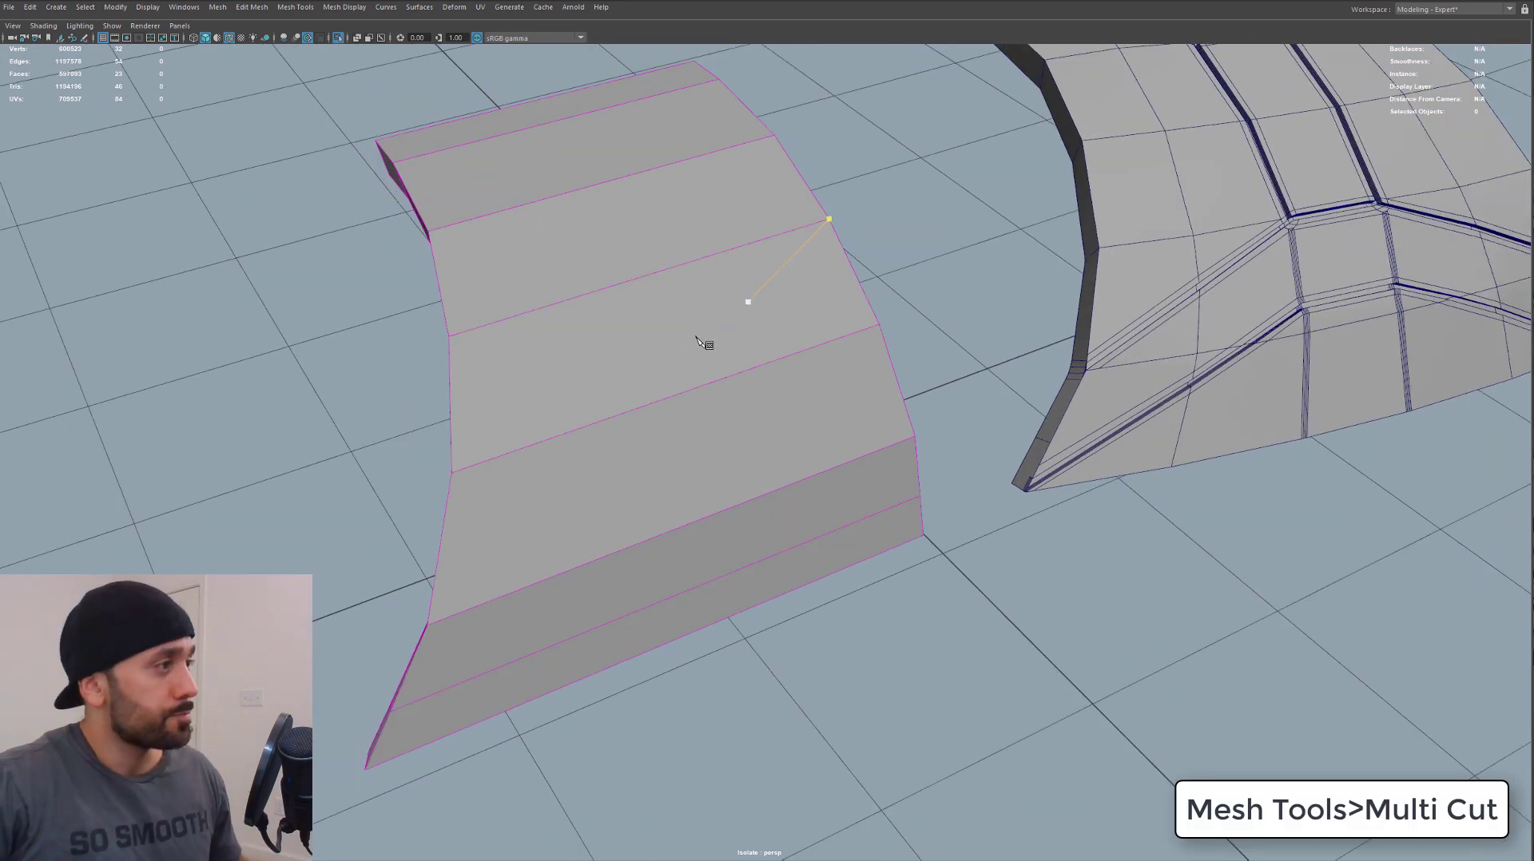
pyautogui.keyDown('alt'); pyautogui.moveTo(743, 340); pyautogui.dragTo(776, 384, button='middle'); pyautogui.keyUp('alt')
pyautogui.keyDown('alt'); pyautogui.moveTo(776, 384); pyautogui.dragTo(739, 355); pyautogui.keyUp('alt')
pyautogui.moveTo(983, 336)
pyautogui.keyDown('alt'); pyautogui.mouseDown(button='right')
pyautogui.moveTo(1176, 318)
pyautogui.moveTo(970, 352)
pyautogui.mouseUp(button='right'); pyautogui.keyUp('alt')
pyautogui.keyDown('alt'); pyautogui.moveTo(970, 352); pyautogui.dragTo(863, 388); pyautogui.keyUp('alt')
pyautogui.keyDown('alt'); pyautogui.moveTo(927, 419); pyautogui.dragTo(676, 444, button='middle'); pyautogui.keyUp('alt')
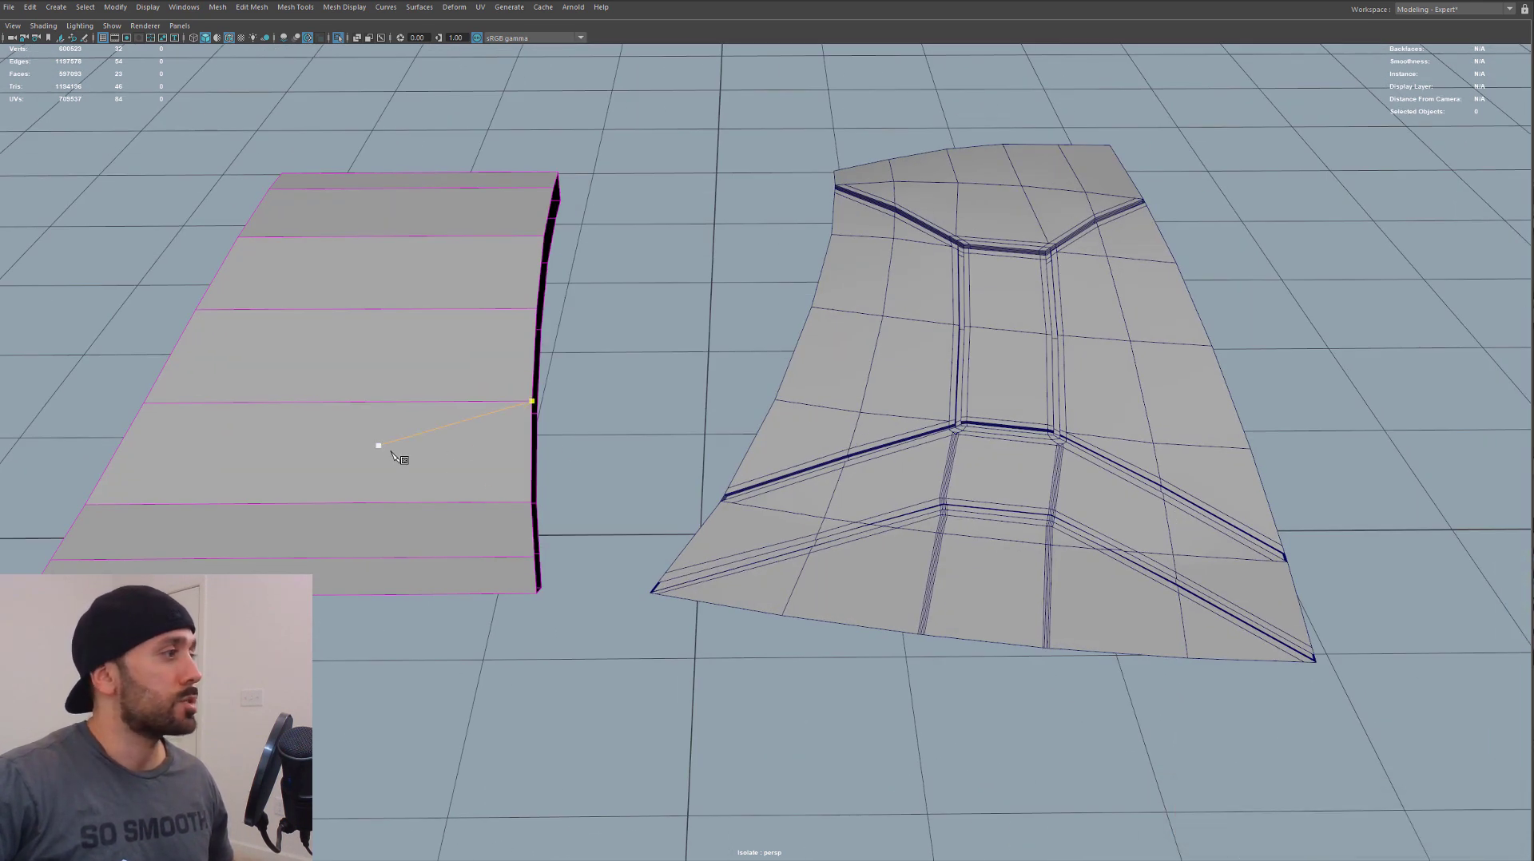
pyautogui.keyDown('alt'); pyautogui.moveTo(468, 369); pyautogui.dragTo(524, 356); pyautogui.keyUp('alt')
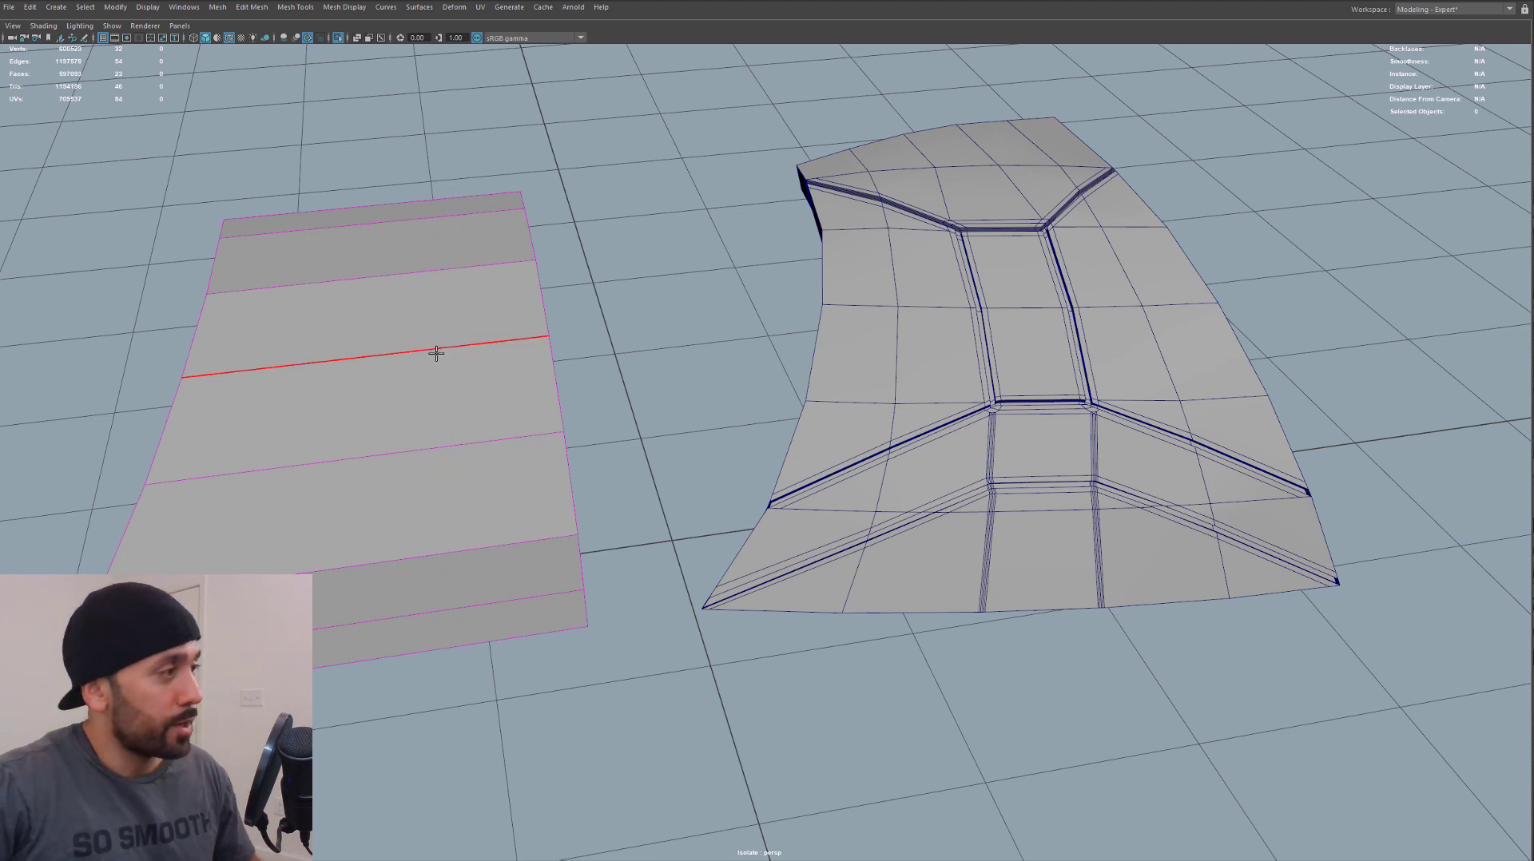
# Preview a lengthwise edge loop on the extruded surface and set the Insert Edge Loop tool to Relative distance from edge
pyautogui.press('g')
pyautogui.moveTo(547, 340); pyautogui.dragTo(501, 346)
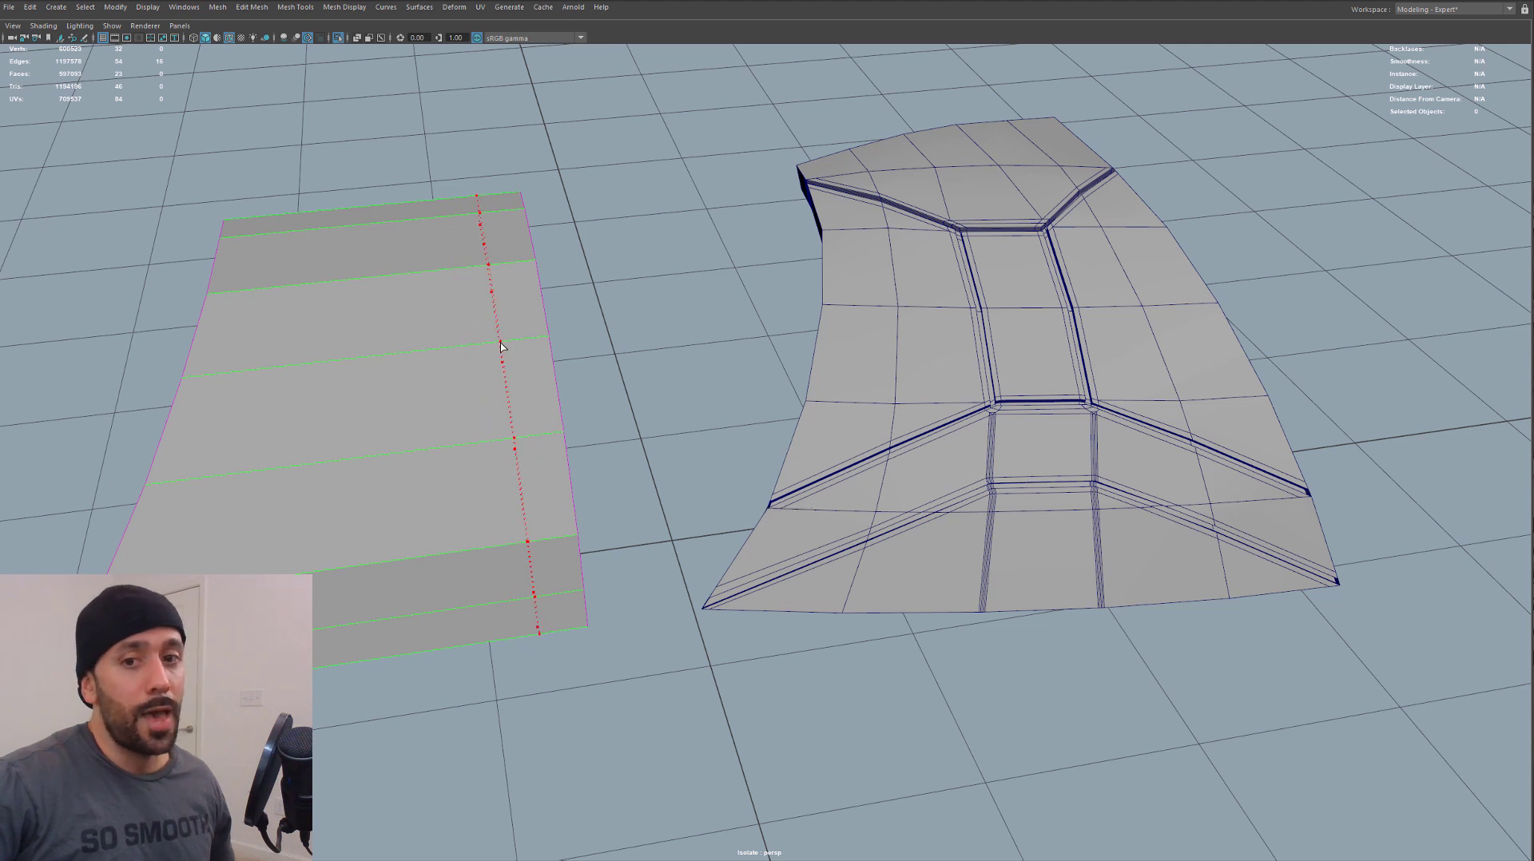
pyautogui.click(295, 7)
pyautogui.click(415, 103)
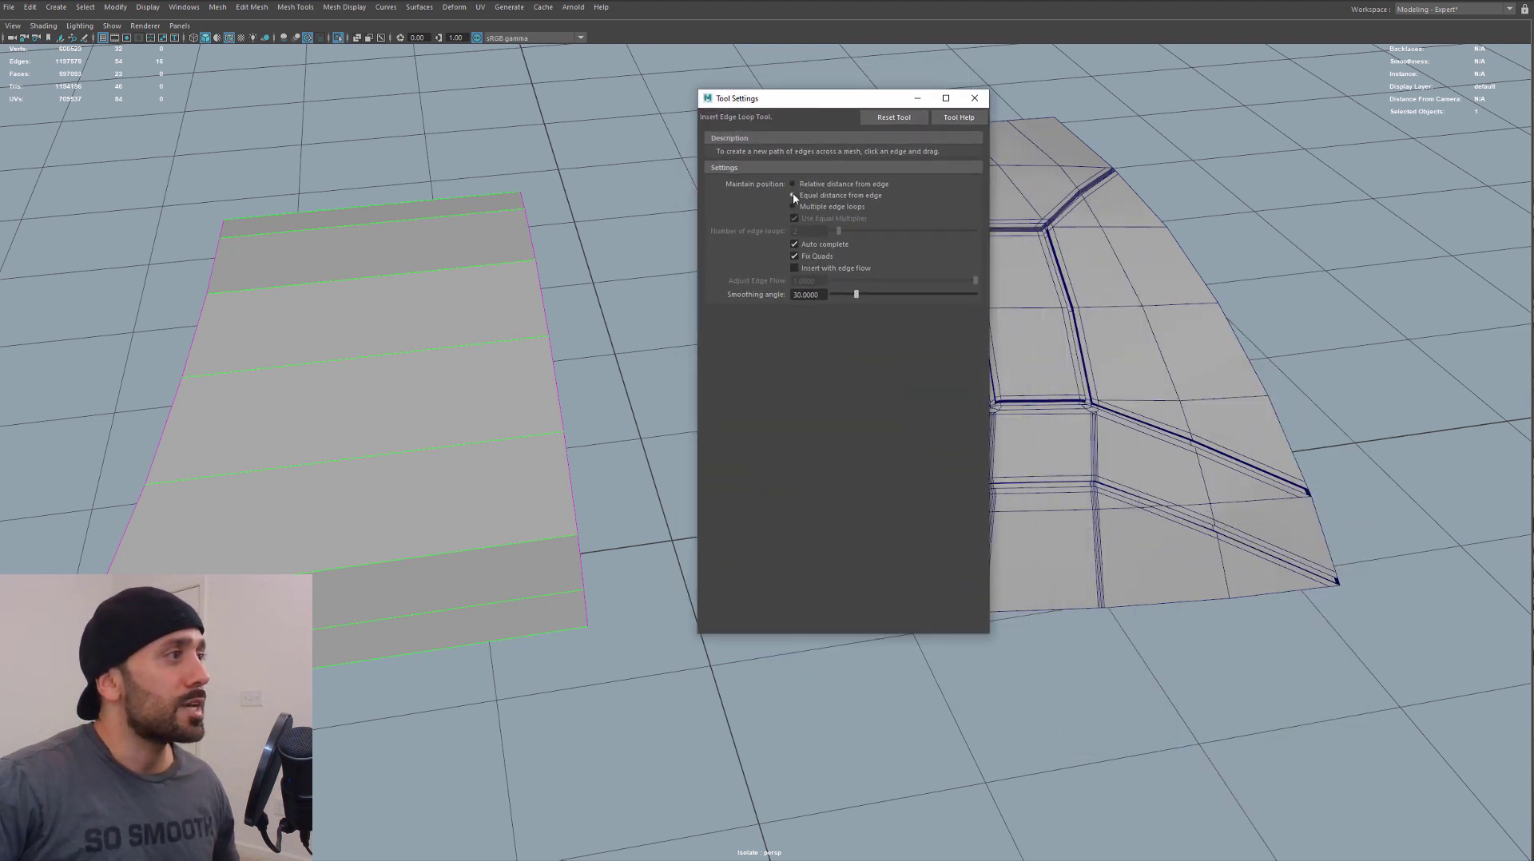
pyautogui.click(793, 195)
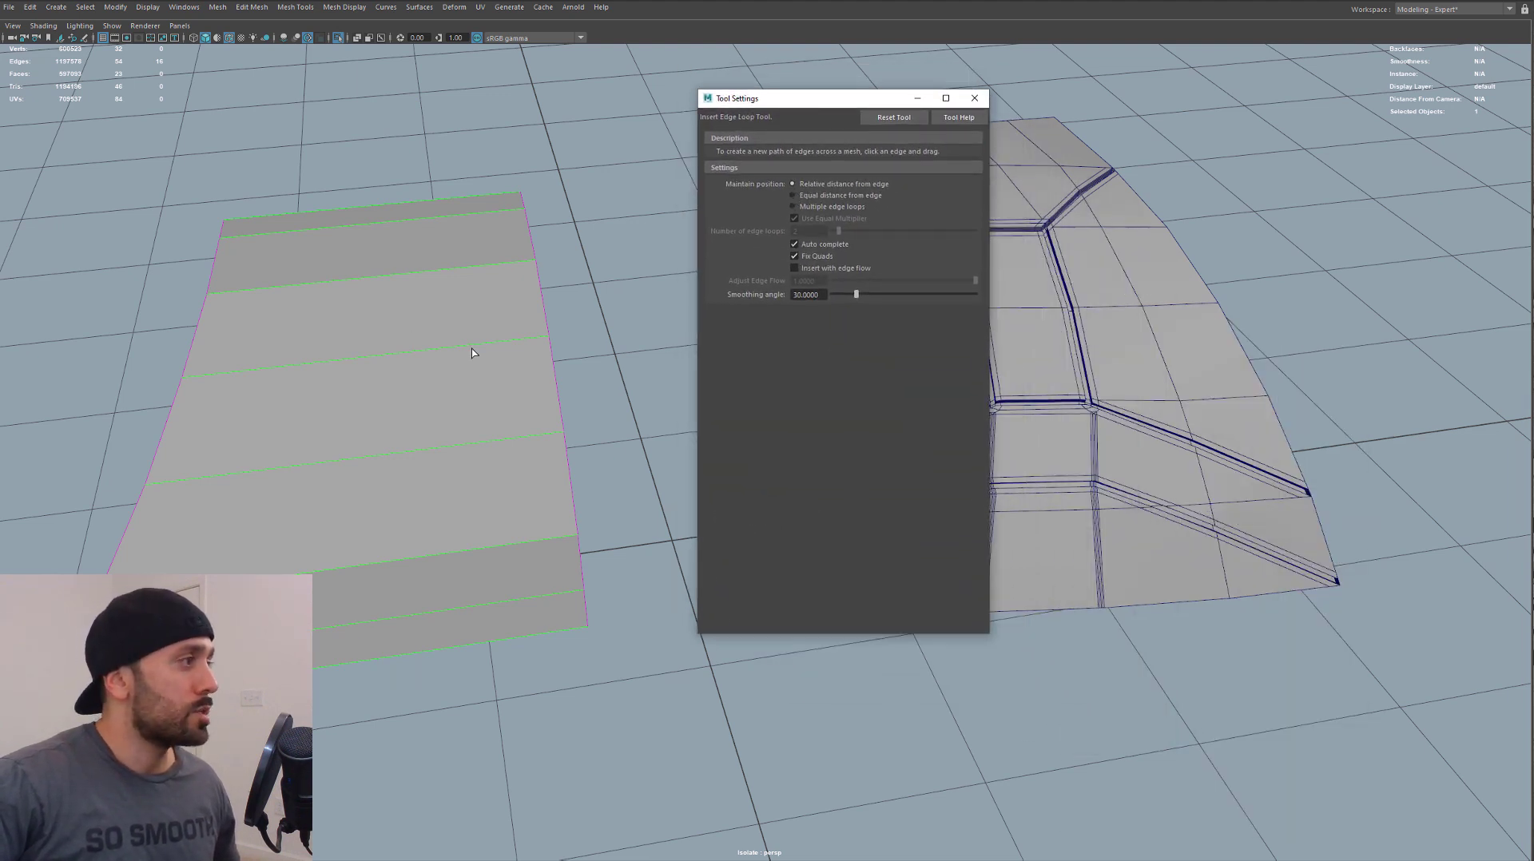
# Try a lengthwise edge loop near the middle of the extruded surface with the relative-distance setting, and undo it
pyautogui.moveTo(502, 346); pyautogui.dragTo(490, 350)
pyautogui.moveTo(396, 361); pyautogui.dragTo(372, 359)
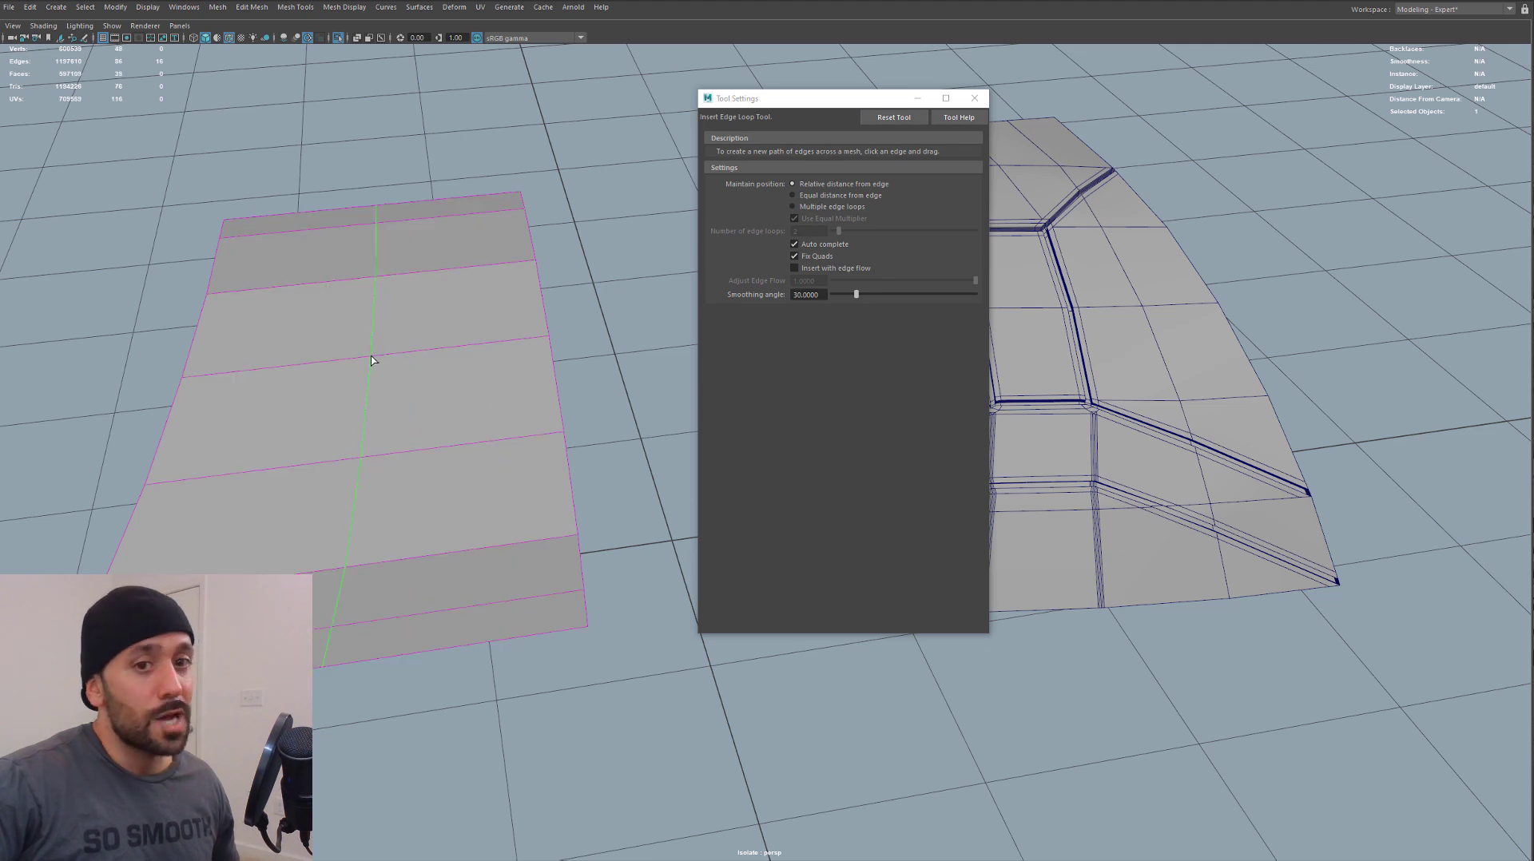
pyautogui.hotkey('ctrl', 'z')
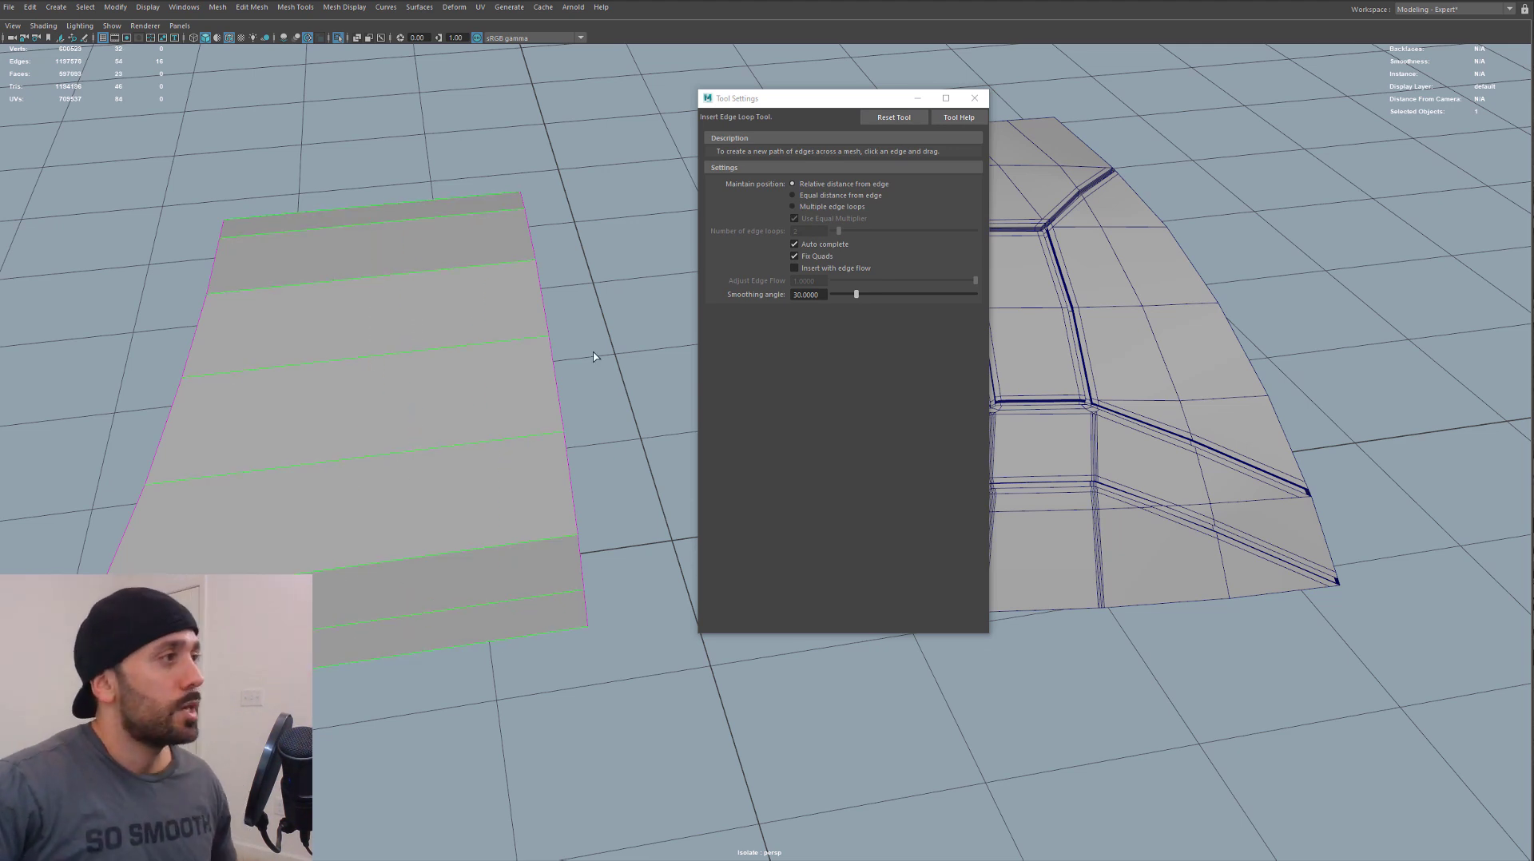
# Set Insert Edge Loop to Equal distance from edge and insert a lengthwise loop on the wide surface, nearer the border opposite the strip
pyautogui.click(793, 195)
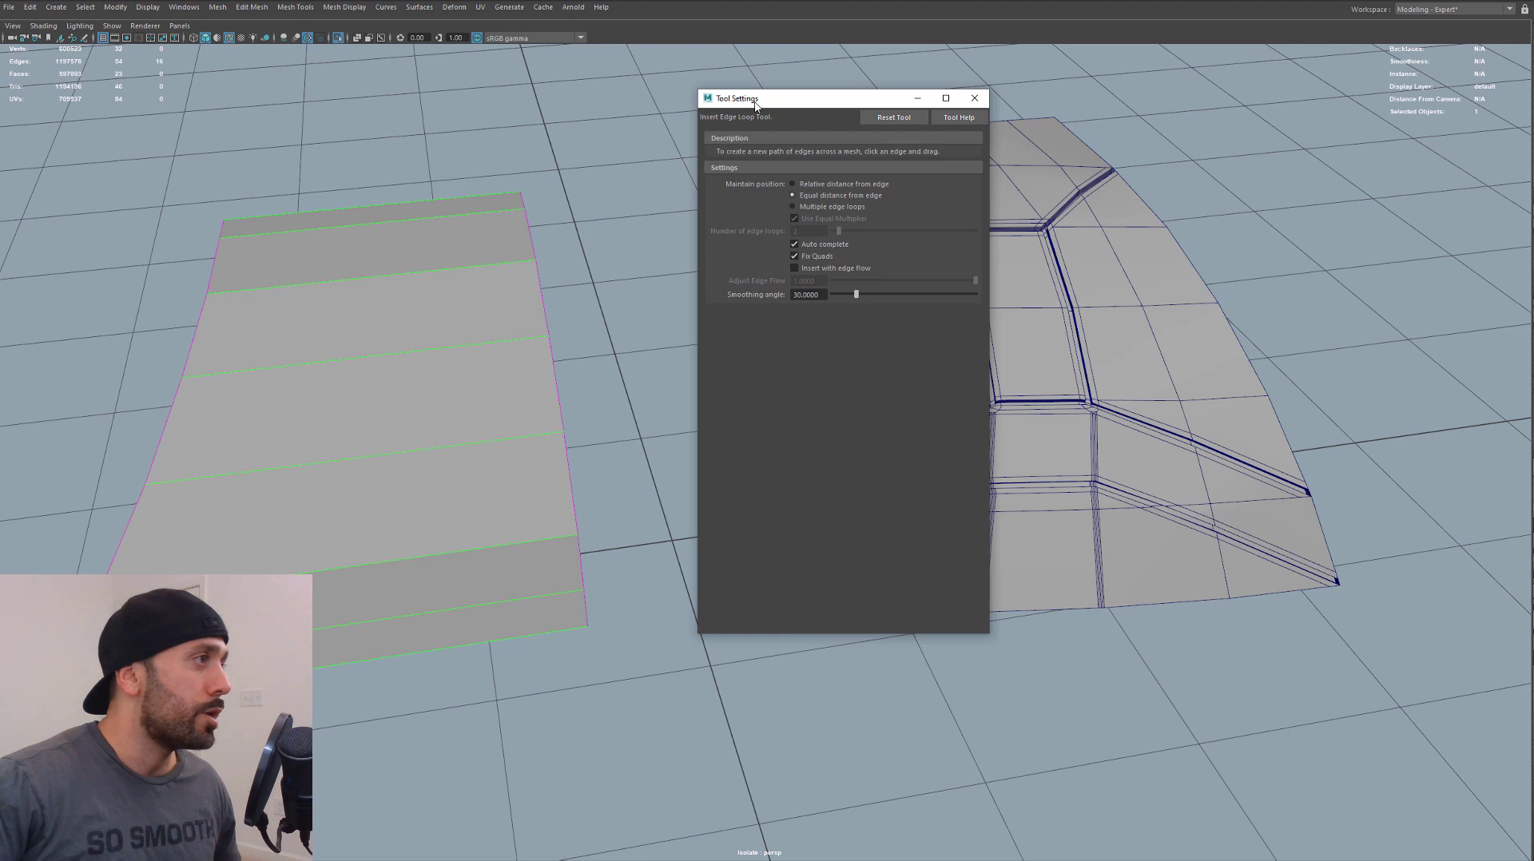
pyautogui.moveTo(757, 100); pyautogui.dragTo(757, 218)
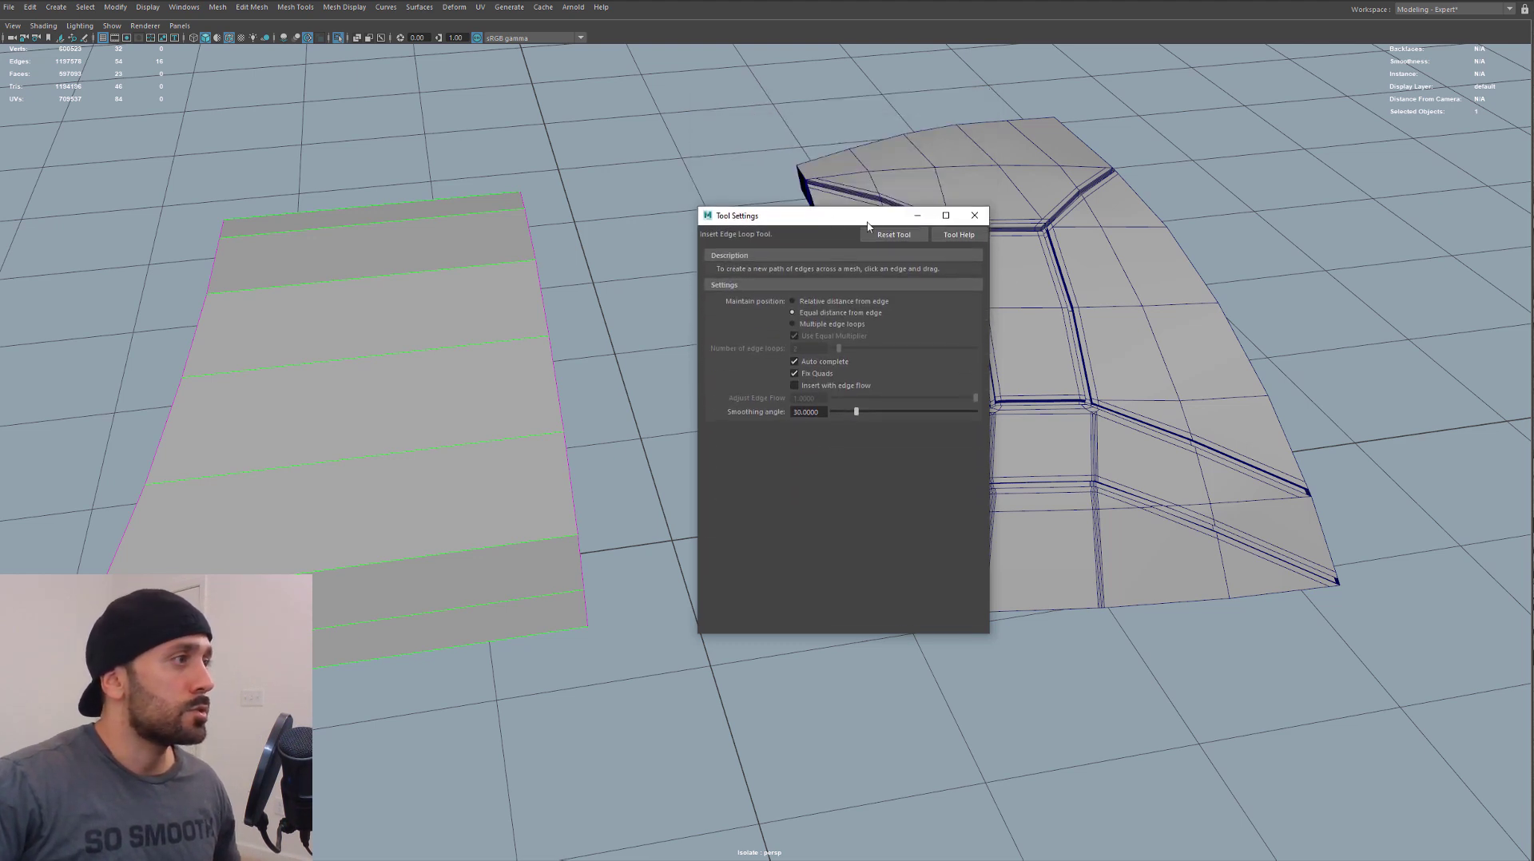
pyautogui.click(975, 215)
pyautogui.keyDown('alt'); pyautogui.moveTo(535, 289); pyautogui.dragTo(511, 286); pyautogui.keyUp('alt')
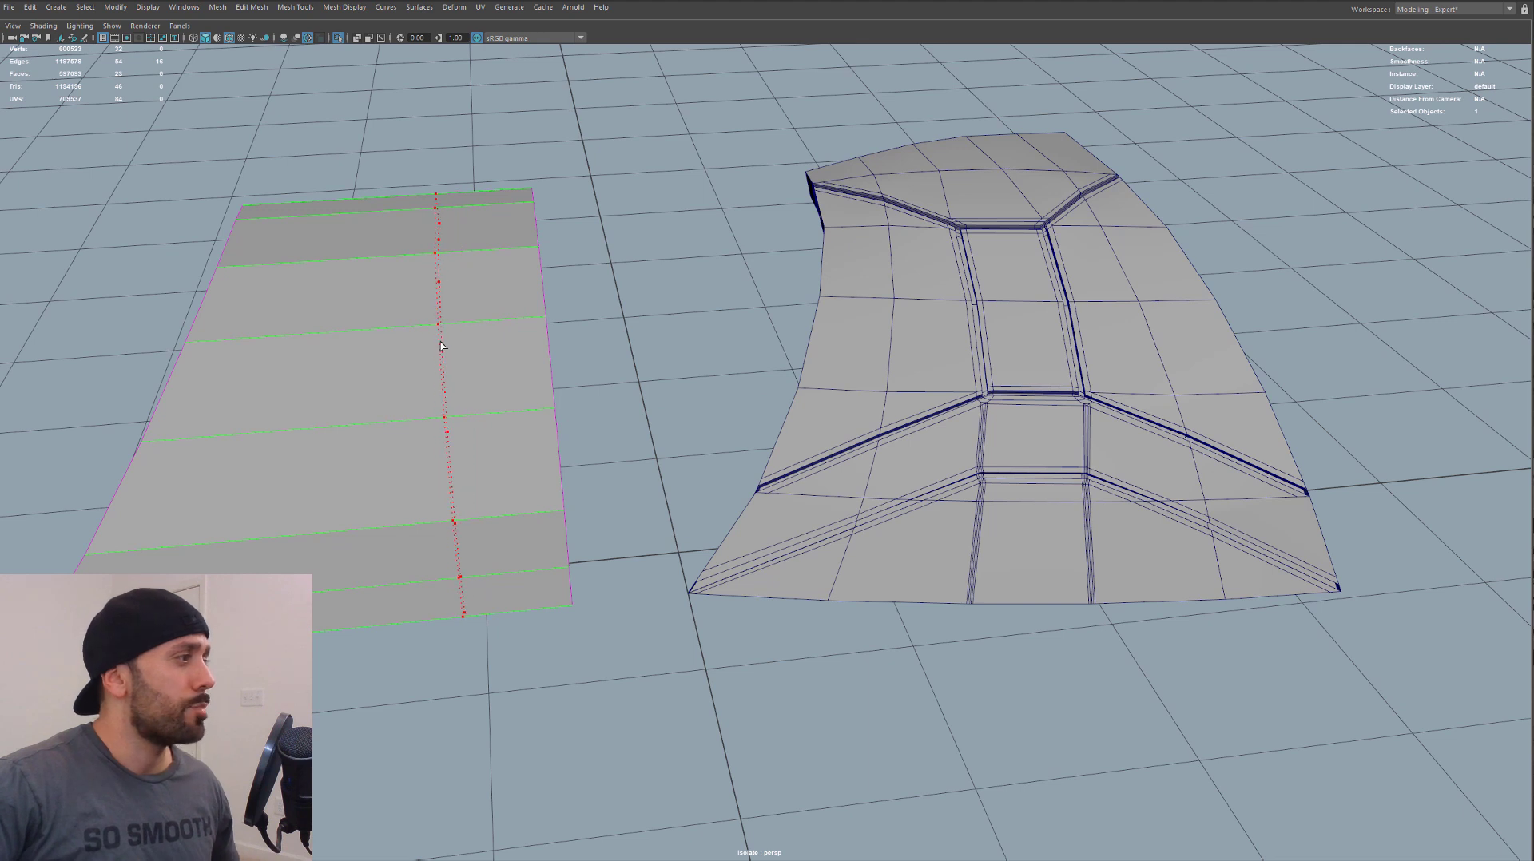
pyautogui.click(444, 344)
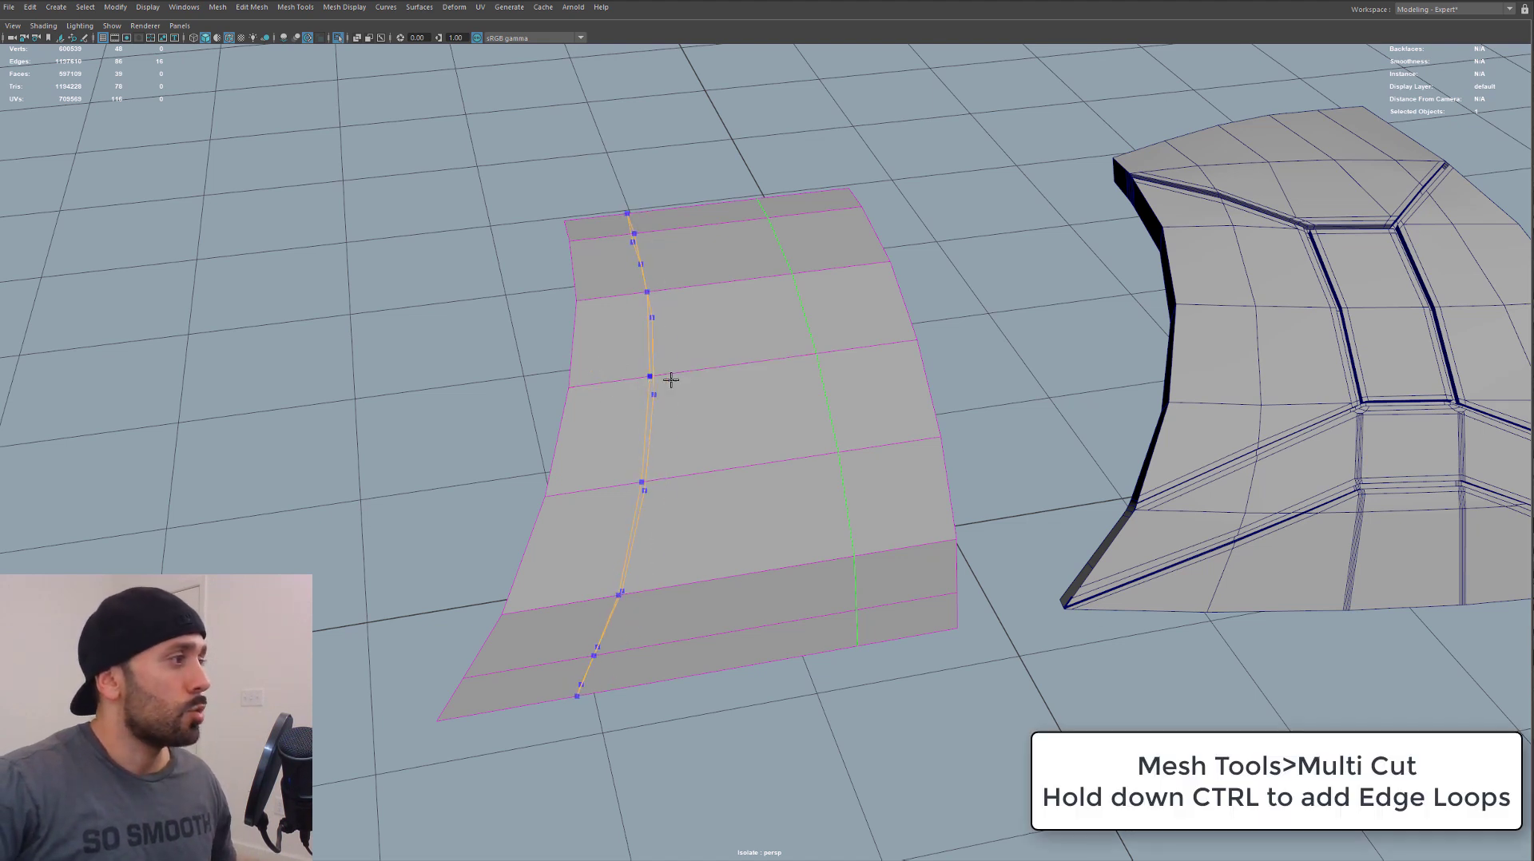
# Insert a second lengthwise edge loop with Multi-Cut between the first loop and the strip side, roughly dividing the surface into thirds
pyautogui.click(569, 387)
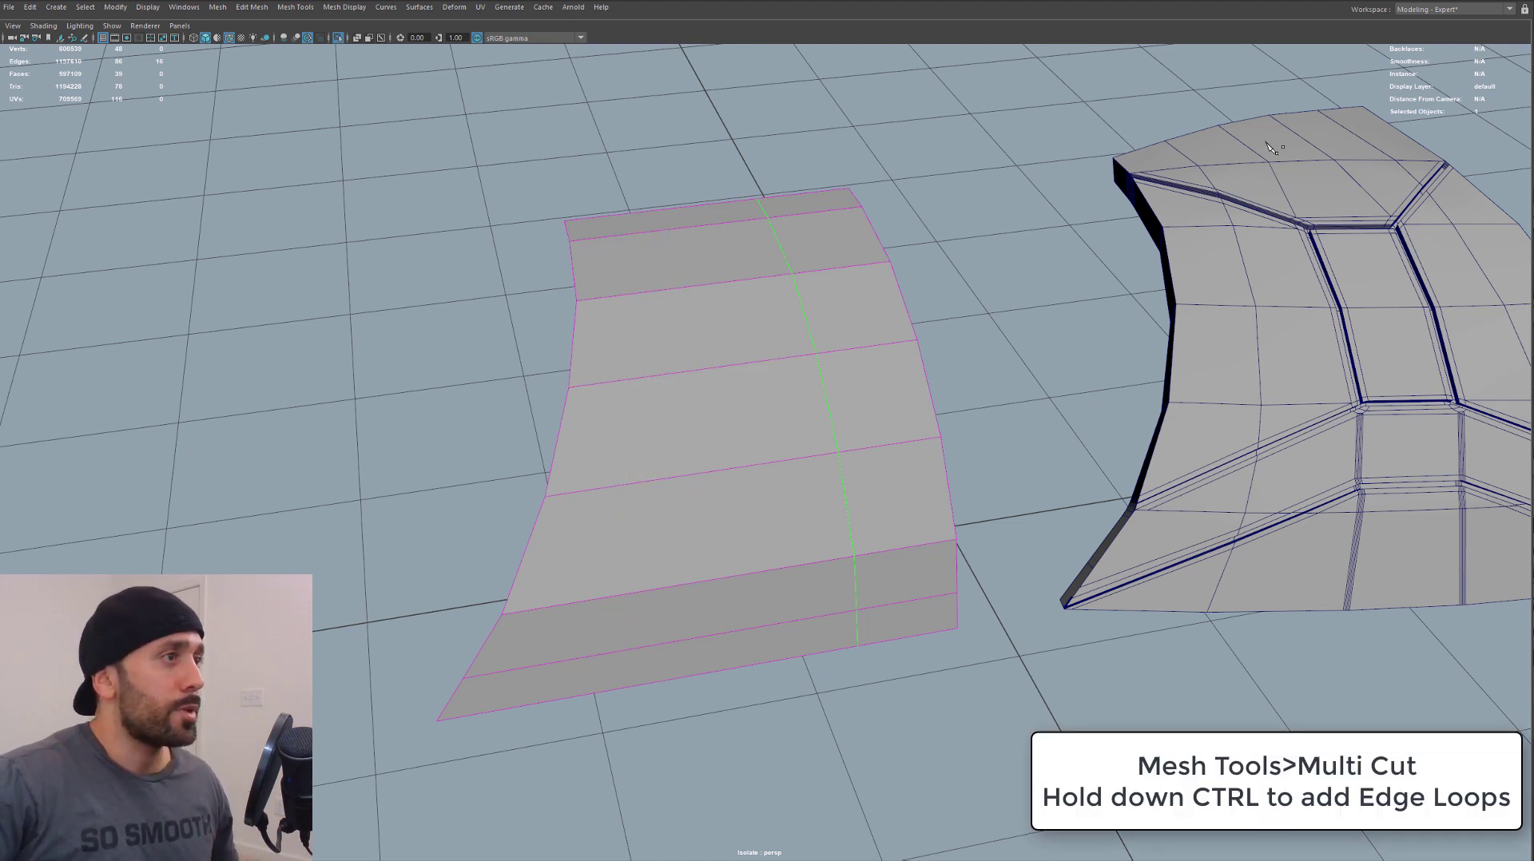
pyautogui.press('ctrl')
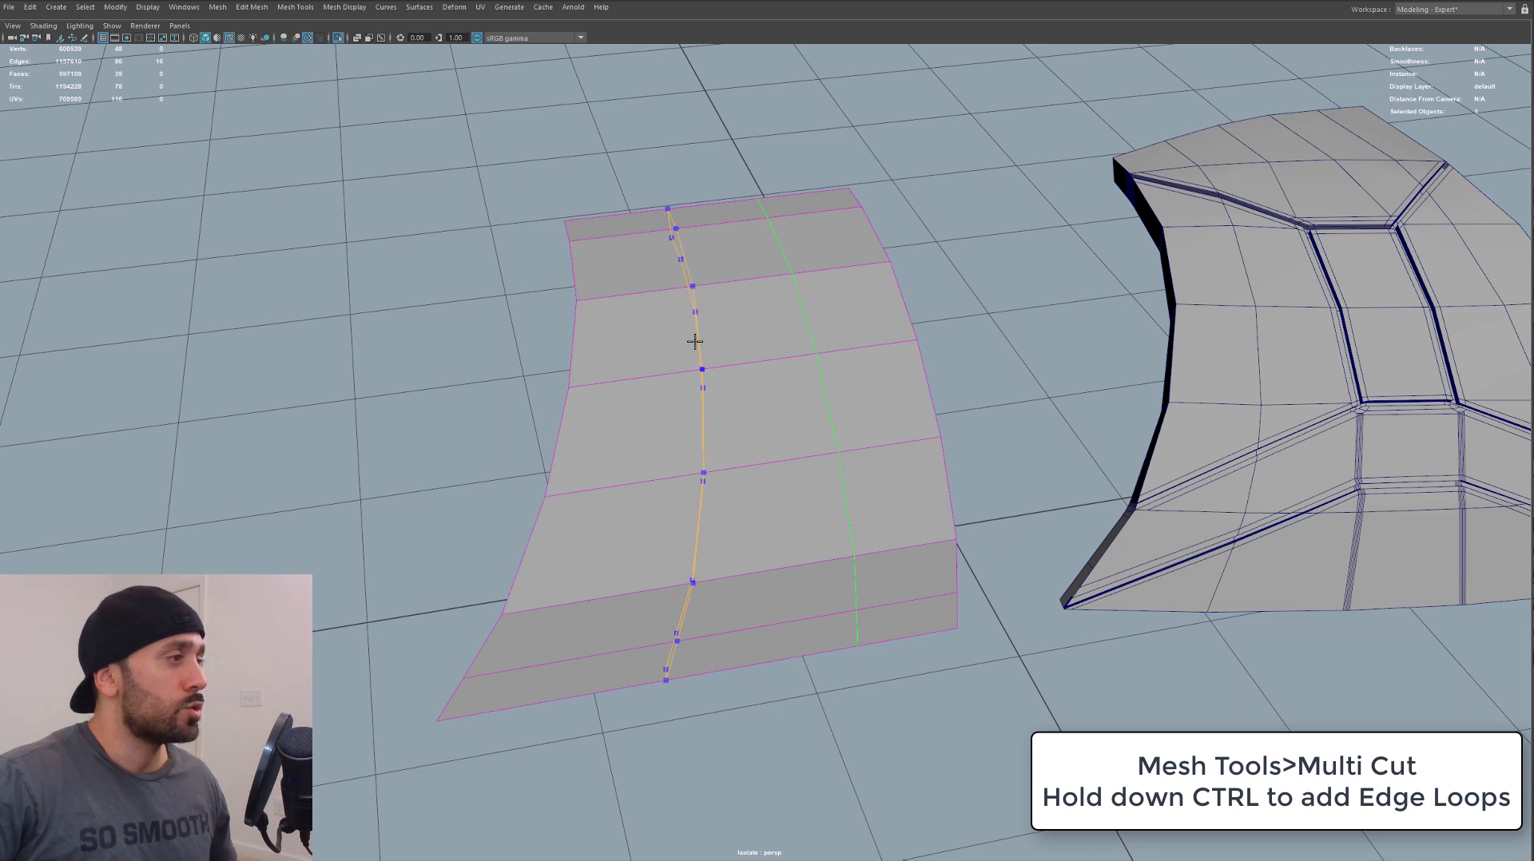
pyautogui.click(699, 340)
pyautogui.click(760, 336)
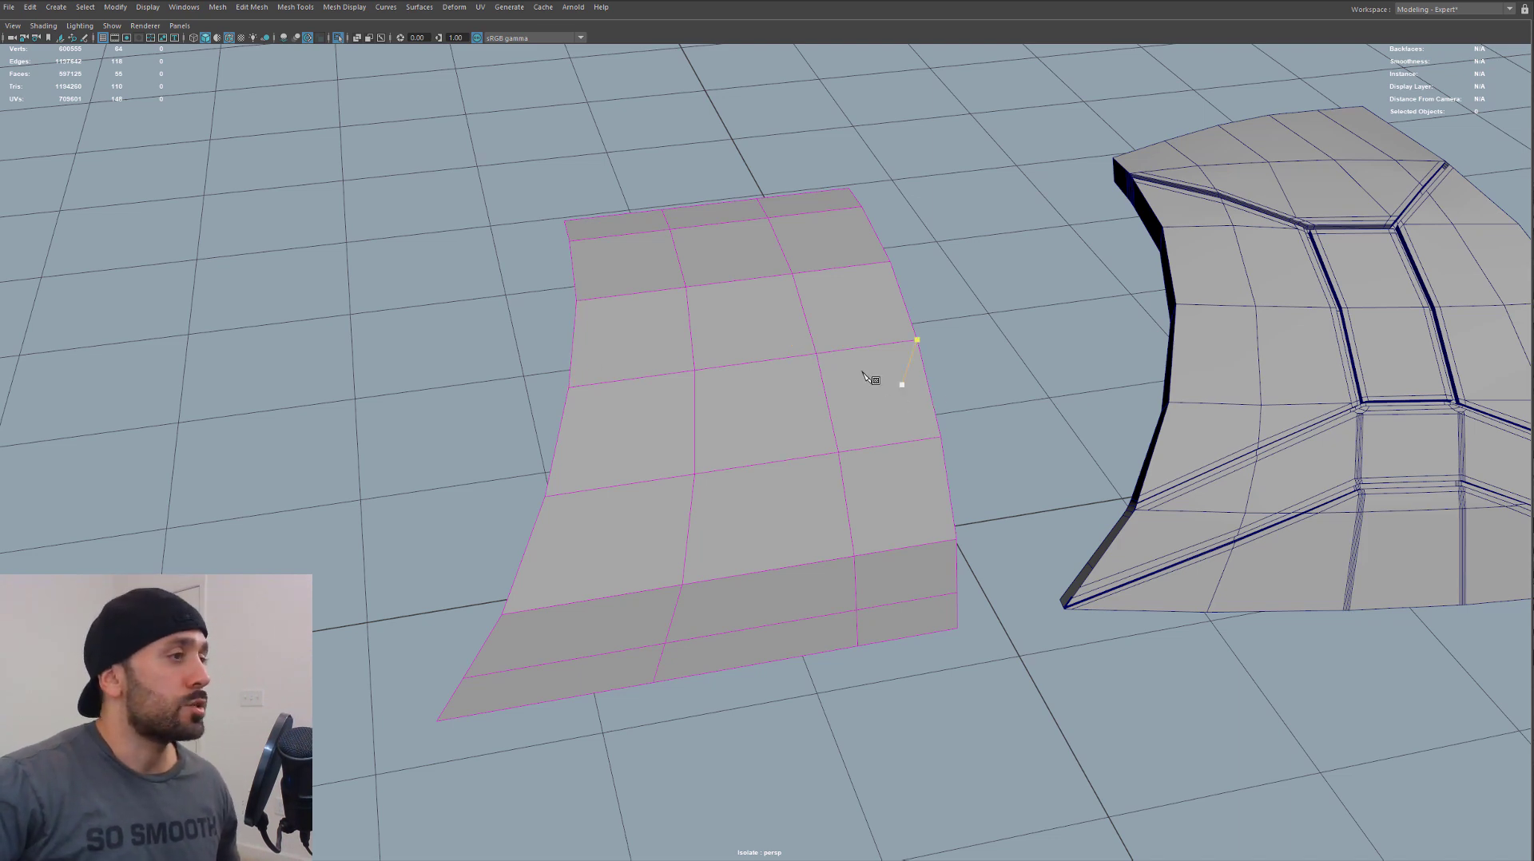
pyautogui.keyDown('alt'); pyautogui.moveTo(801, 375); pyautogui.dragTo(812, 351); pyautogui.keyUp('alt')
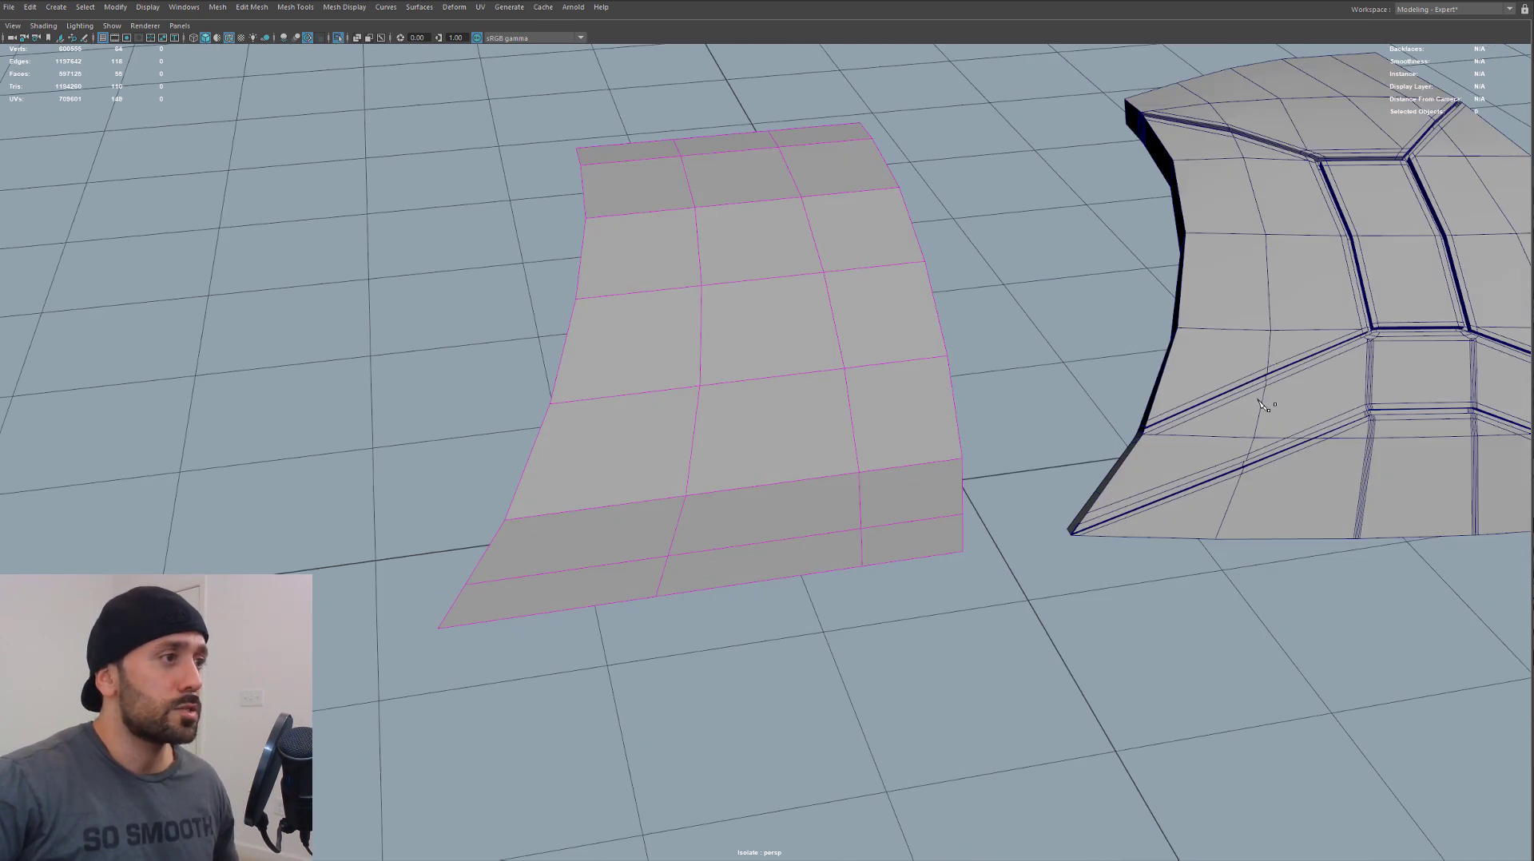
pyautogui.press('Escape')
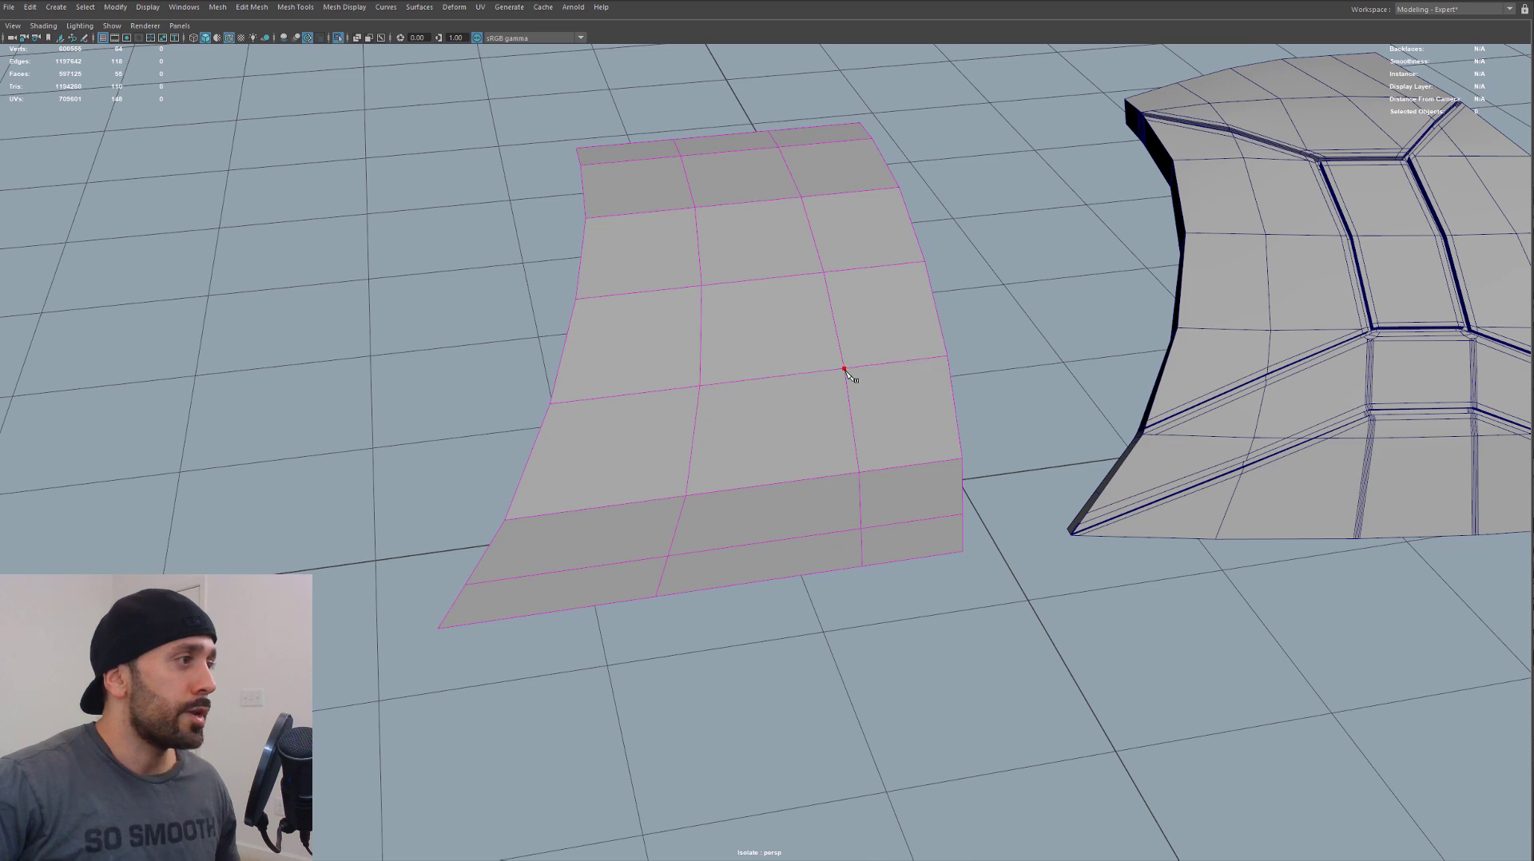
# Cut a diagonal edge from a vertex on the far lengthwise loop down to the strip-side border vertex one row lower
pyautogui.click(834, 375)
pyautogui.keyDown('alt'); pyautogui.moveTo(834, 375); pyautogui.dragTo(844, 359); pyautogui.keyUp('alt')
pyautogui.keyDown('alt'); pyautogui.moveTo(844, 360); pyautogui.dragTo(914, 311, button='middle'); pyautogui.keyUp('alt')
pyautogui.keyDown('alt'); pyautogui.moveTo(914, 312); pyautogui.dragTo(905, 318); pyautogui.keyUp('alt')
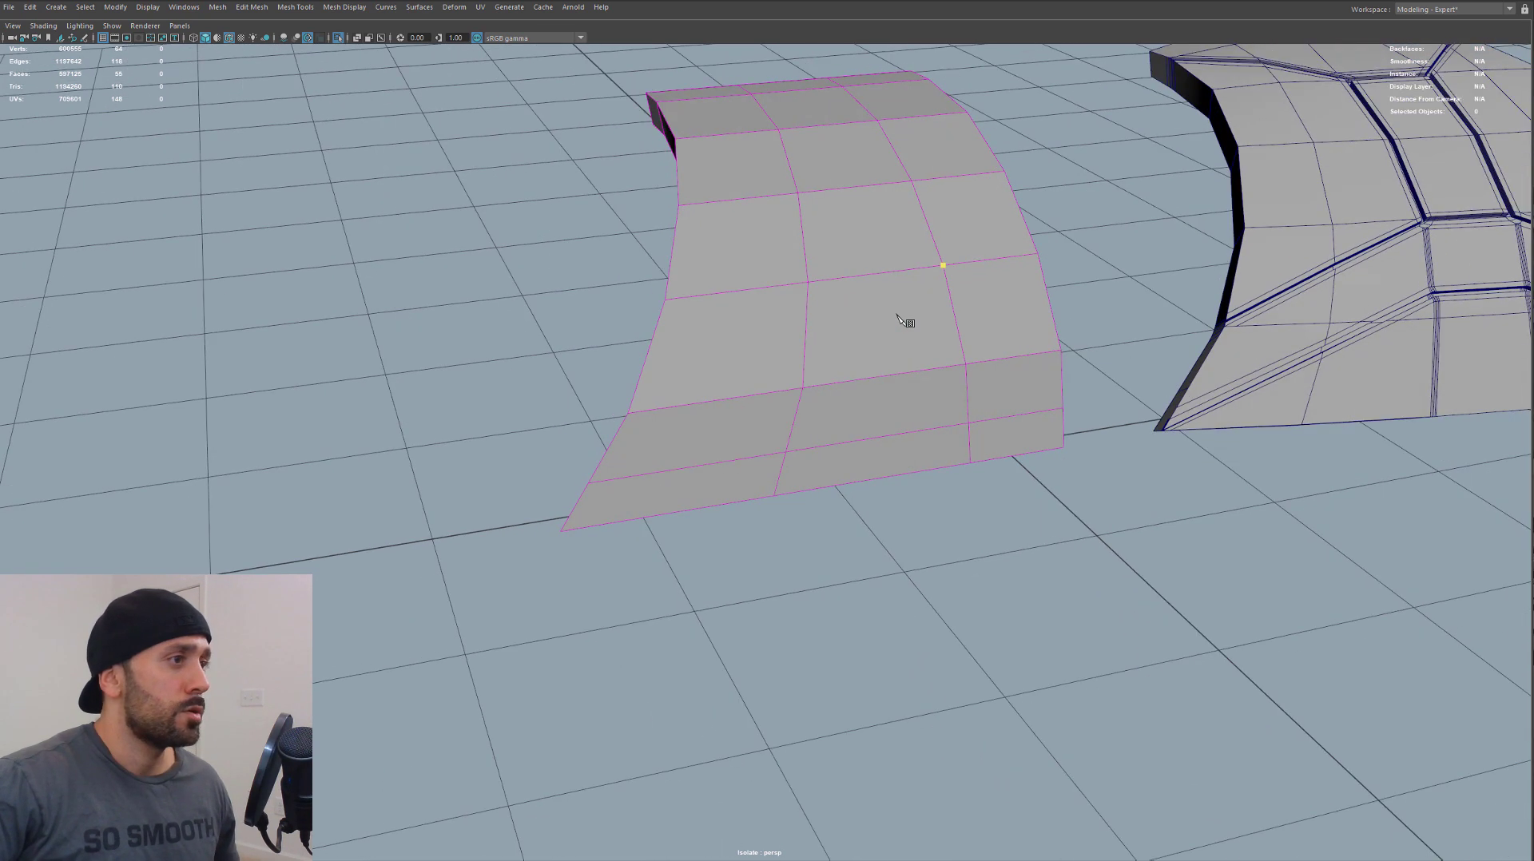
pyautogui.click(637, 411)
pyautogui.press('Return')
# Cut a matching diagonal near the panel's upper end, from the far lengthwise loop to the strip-side border vertex one row higher
pyautogui.keyDown('alt'); pyautogui.moveTo(856, 288); pyautogui.dragTo(854, 391); pyautogui.keyUp('alt')
pyautogui.click(883, 399)
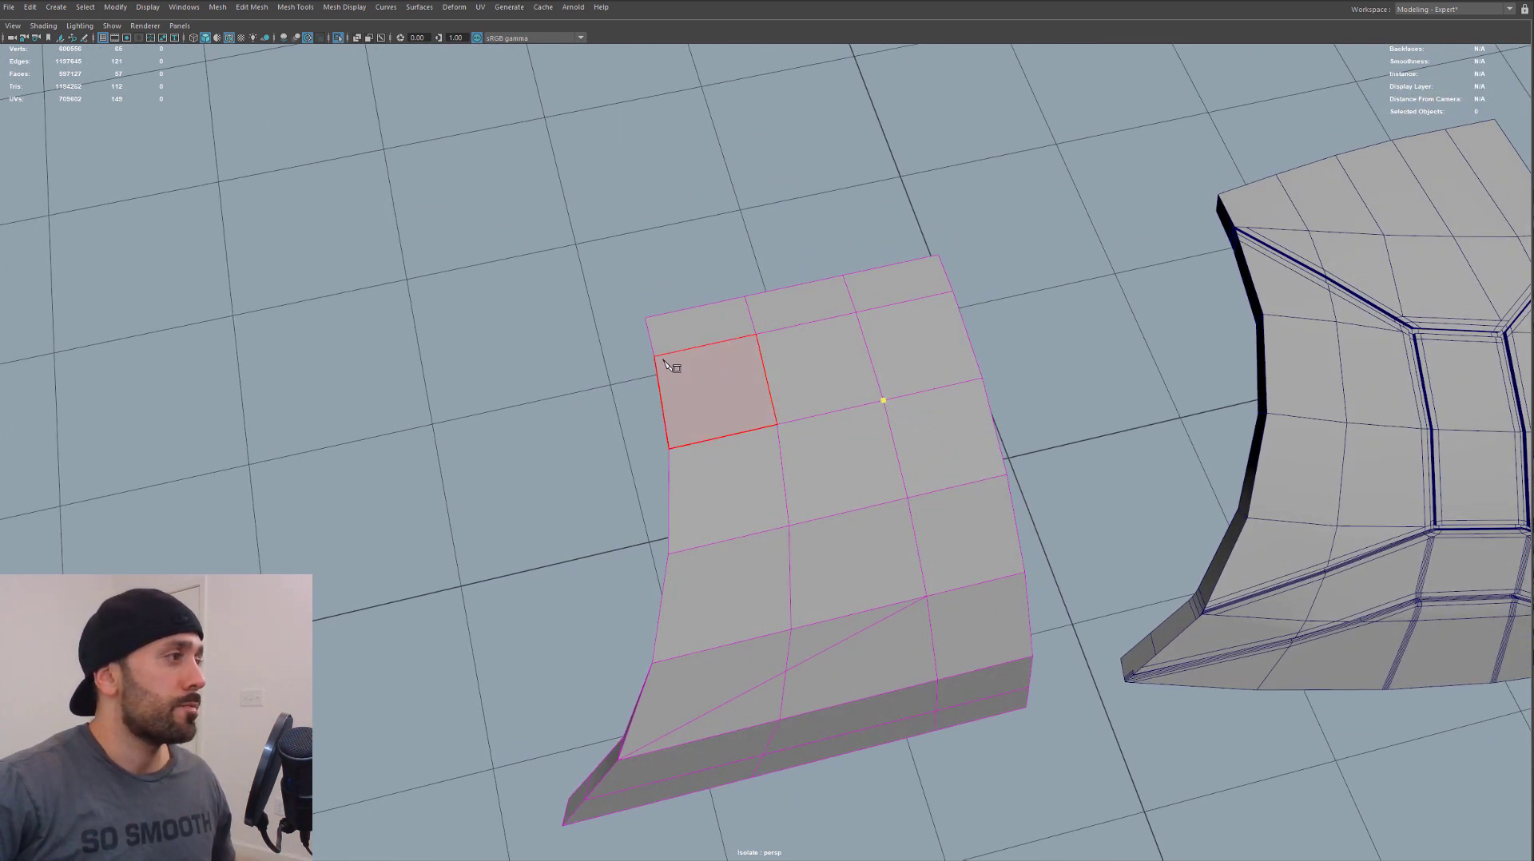
pyautogui.click(656, 358)
pyautogui.press('Return')
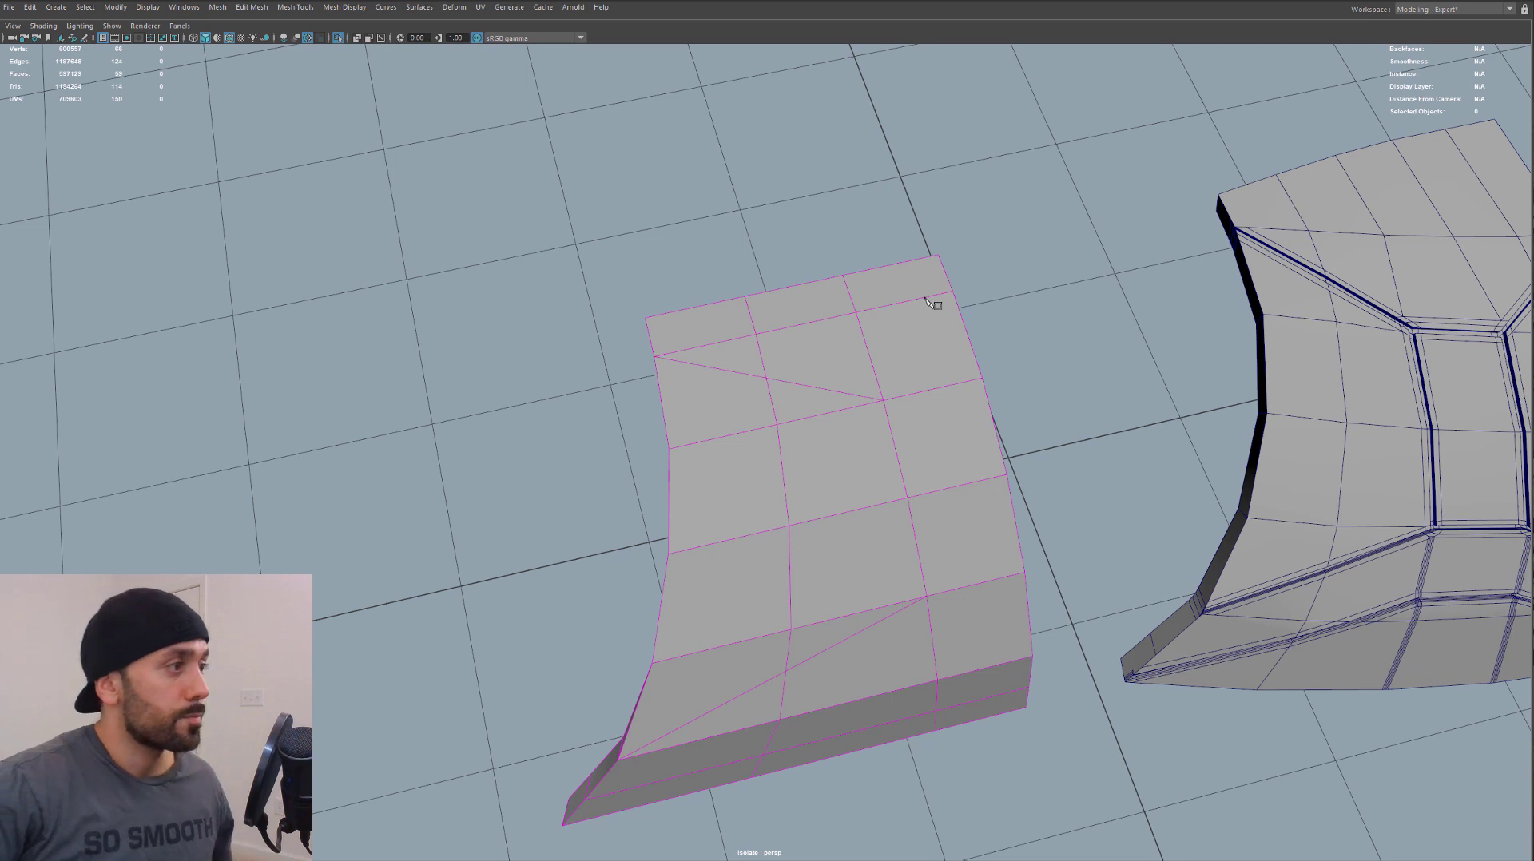
# Examine the lower diagonal cut and the cross row it meets at the far lengthwise loop from several angles
pyautogui.keyDown('alt'); pyautogui.moveTo(874, 467); pyautogui.dragTo(873, 432); pyautogui.keyUp('alt')
pyautogui.keyDown('alt'); pyautogui.moveTo(871, 449); pyautogui.dragTo(876, 299, button='middle'); pyautogui.keyUp('alt')
pyautogui.keyDown('alt'); pyautogui.moveTo(876, 298); pyautogui.dragTo(874, 364, button='right'); pyautogui.keyUp('alt')
pyautogui.keyDown('alt'); pyautogui.moveTo(873, 364); pyautogui.dragTo(870, 335); pyautogui.keyUp('alt')
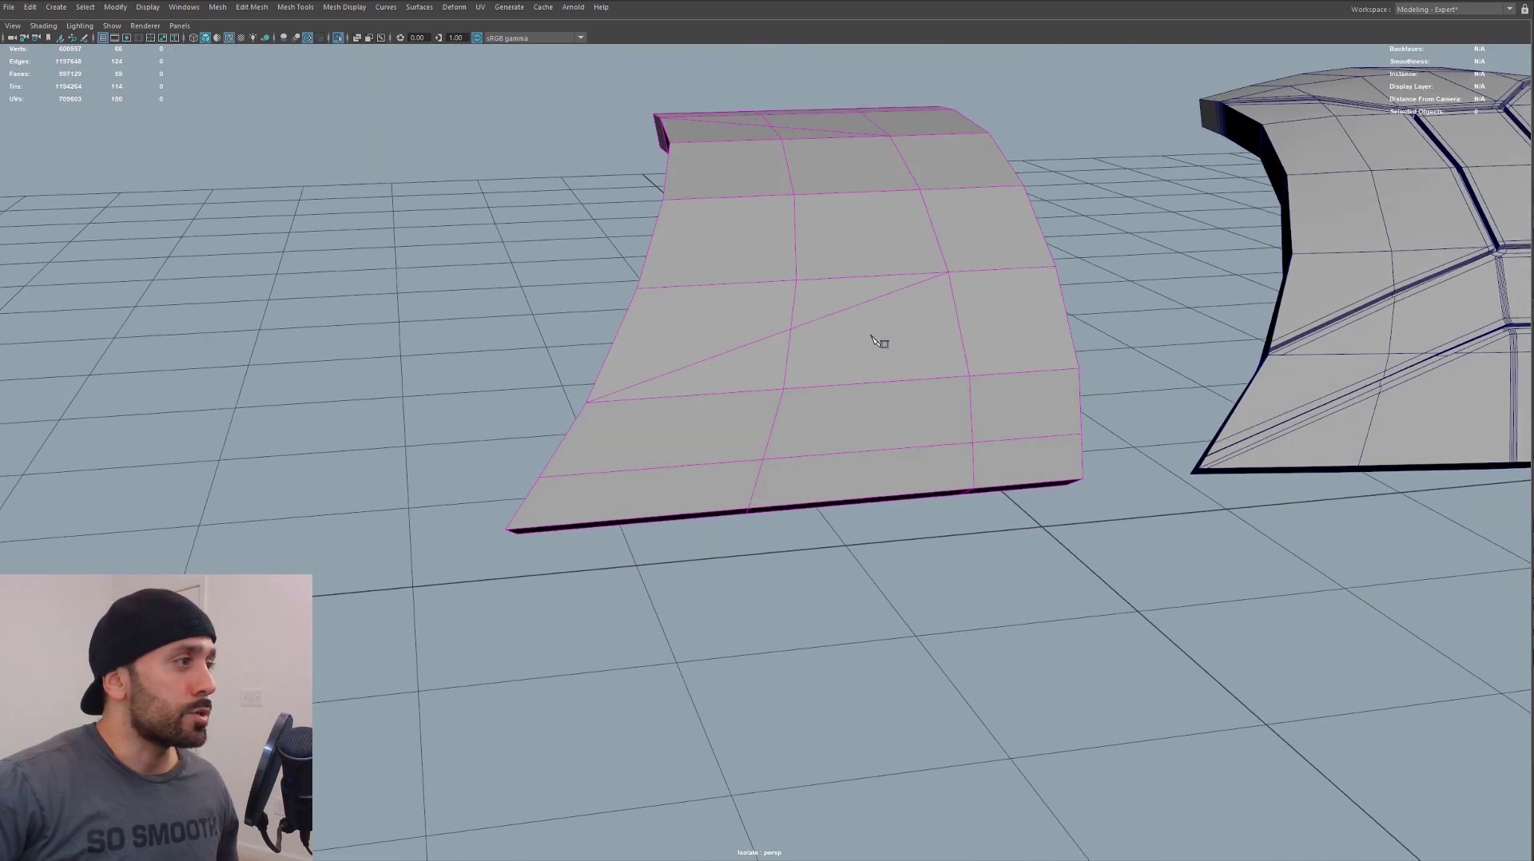
pyautogui.keyDown('alt'); pyautogui.moveTo(870, 335); pyautogui.dragTo(1071, 328, button='right'); pyautogui.keyUp('alt')
pyautogui.keyDown('alt'); pyautogui.moveTo(885, 326); pyautogui.dragTo(927, 326); pyautogui.keyUp('alt')
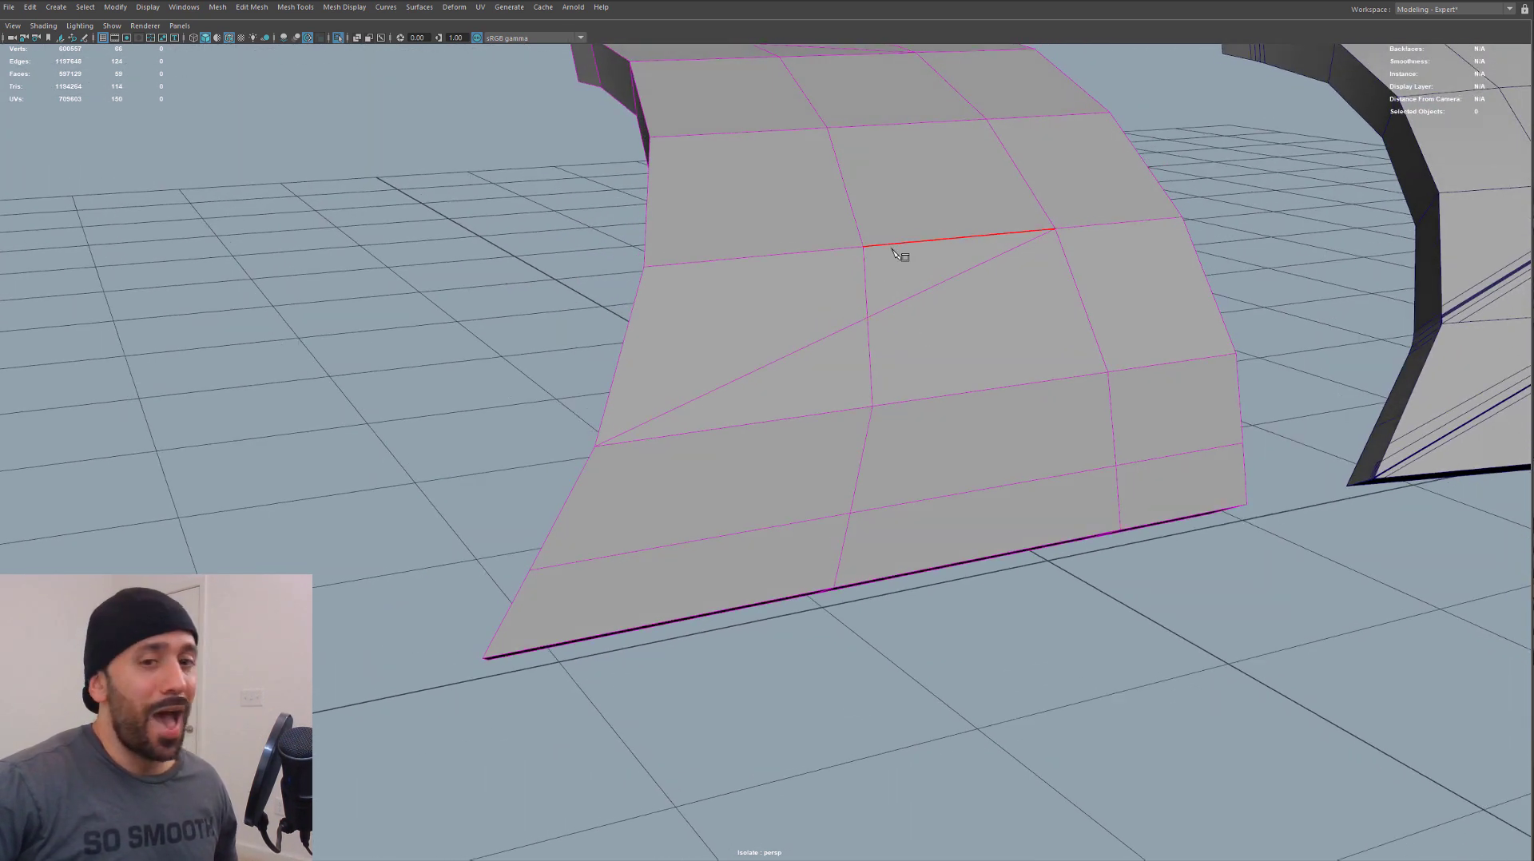
pyautogui.click(887, 248)
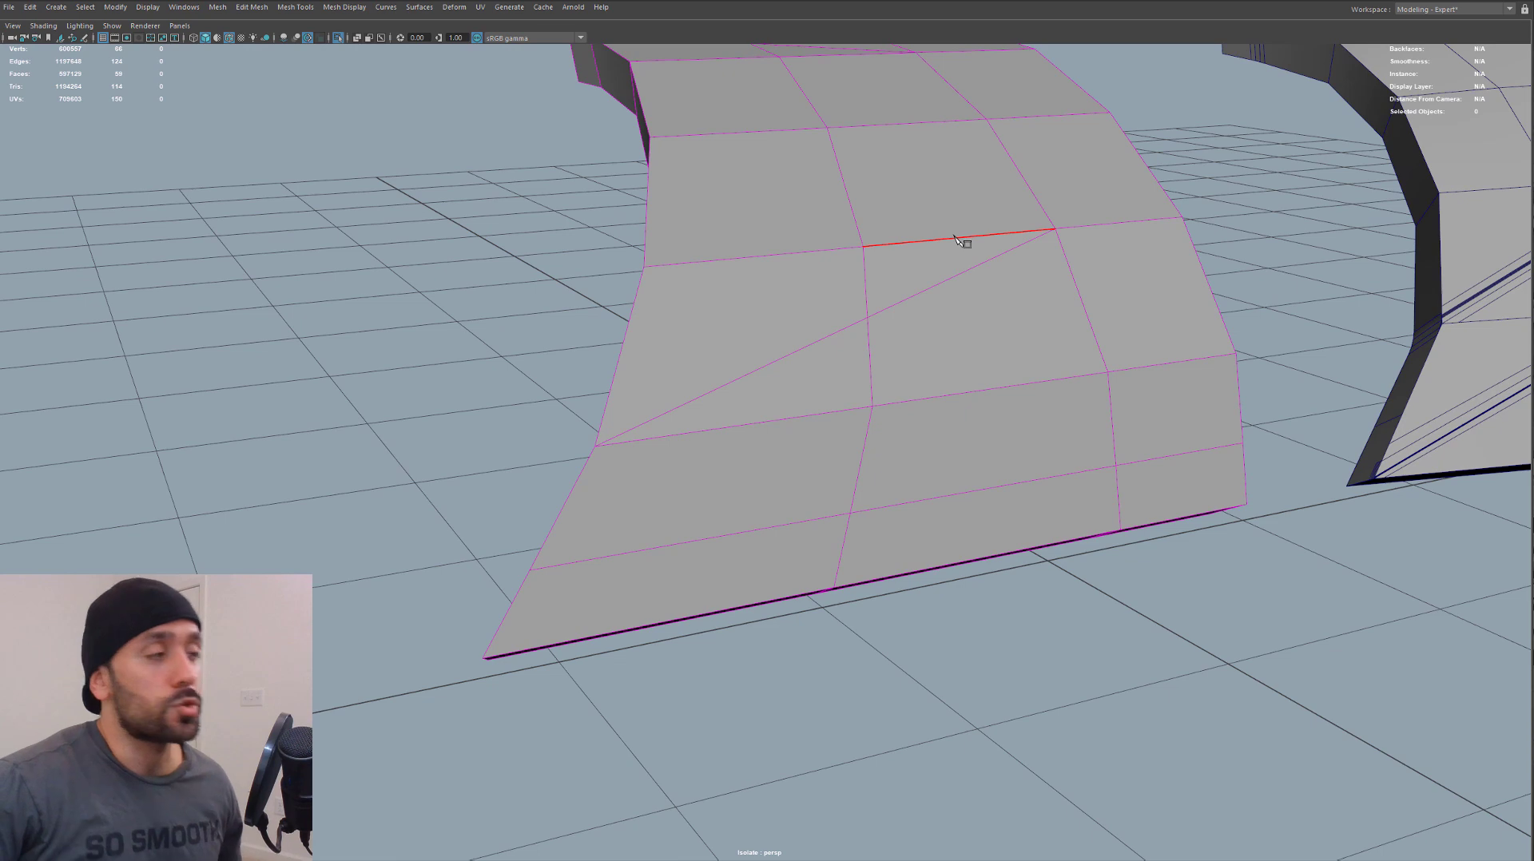
pyautogui.click(1046, 231)
pyautogui.keyDown('alt'); pyautogui.moveTo(971, 240); pyautogui.dragTo(996, 299); pyautogui.keyUp('alt')
pyautogui.click(822, 407)
pyautogui.click(1043, 297)
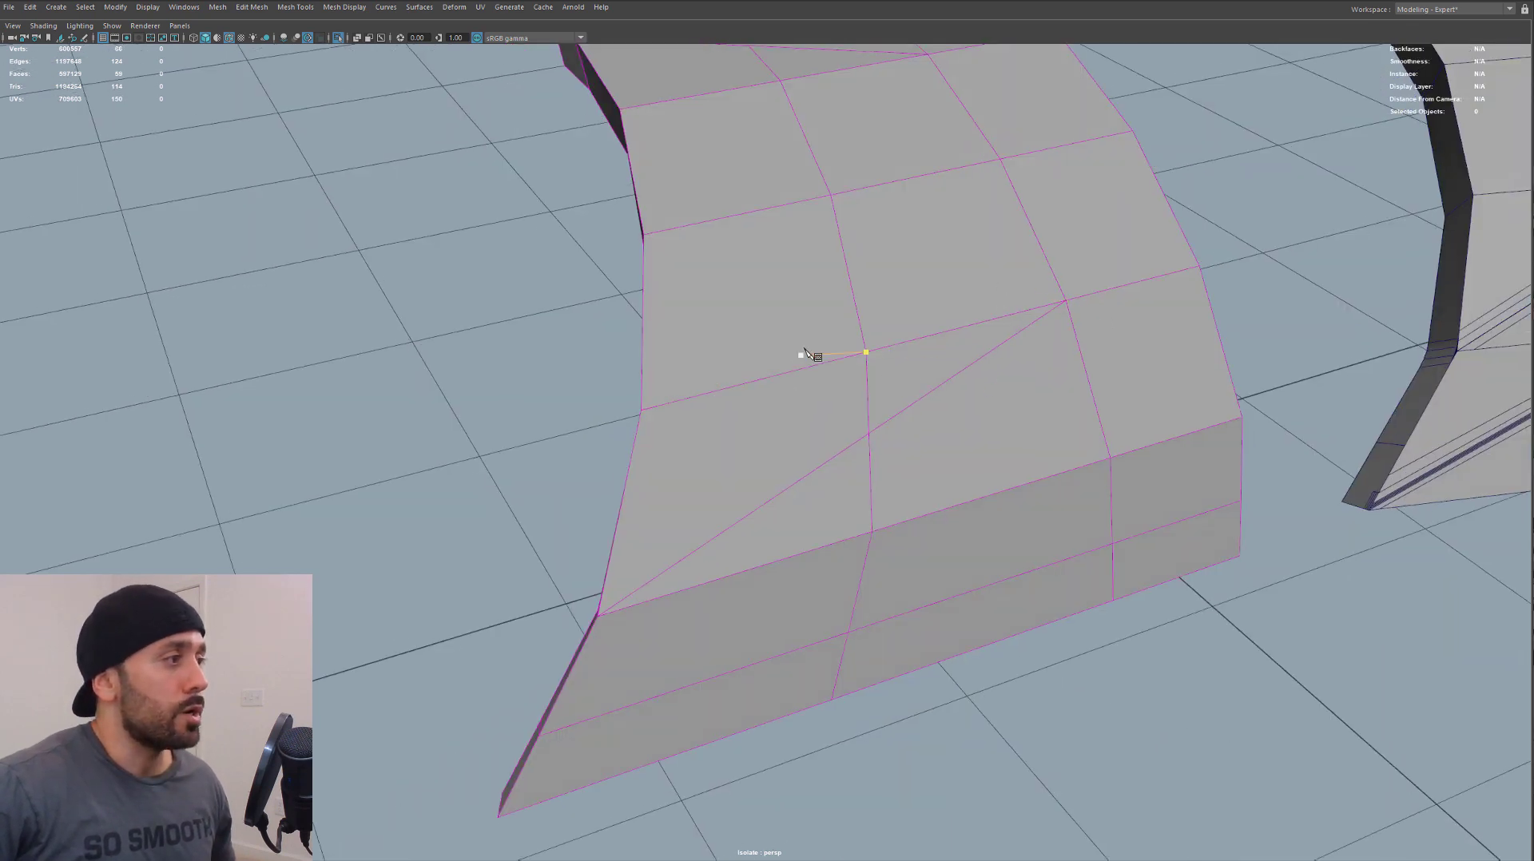
pyautogui.moveTo(805, 349)
pyautogui.keyDown('alt'); pyautogui.mouseDown()
pyautogui.moveTo(860, 342)
pyautogui.moveTo(835, 347)
pyautogui.mouseUp(); pyautogui.keyUp('alt')
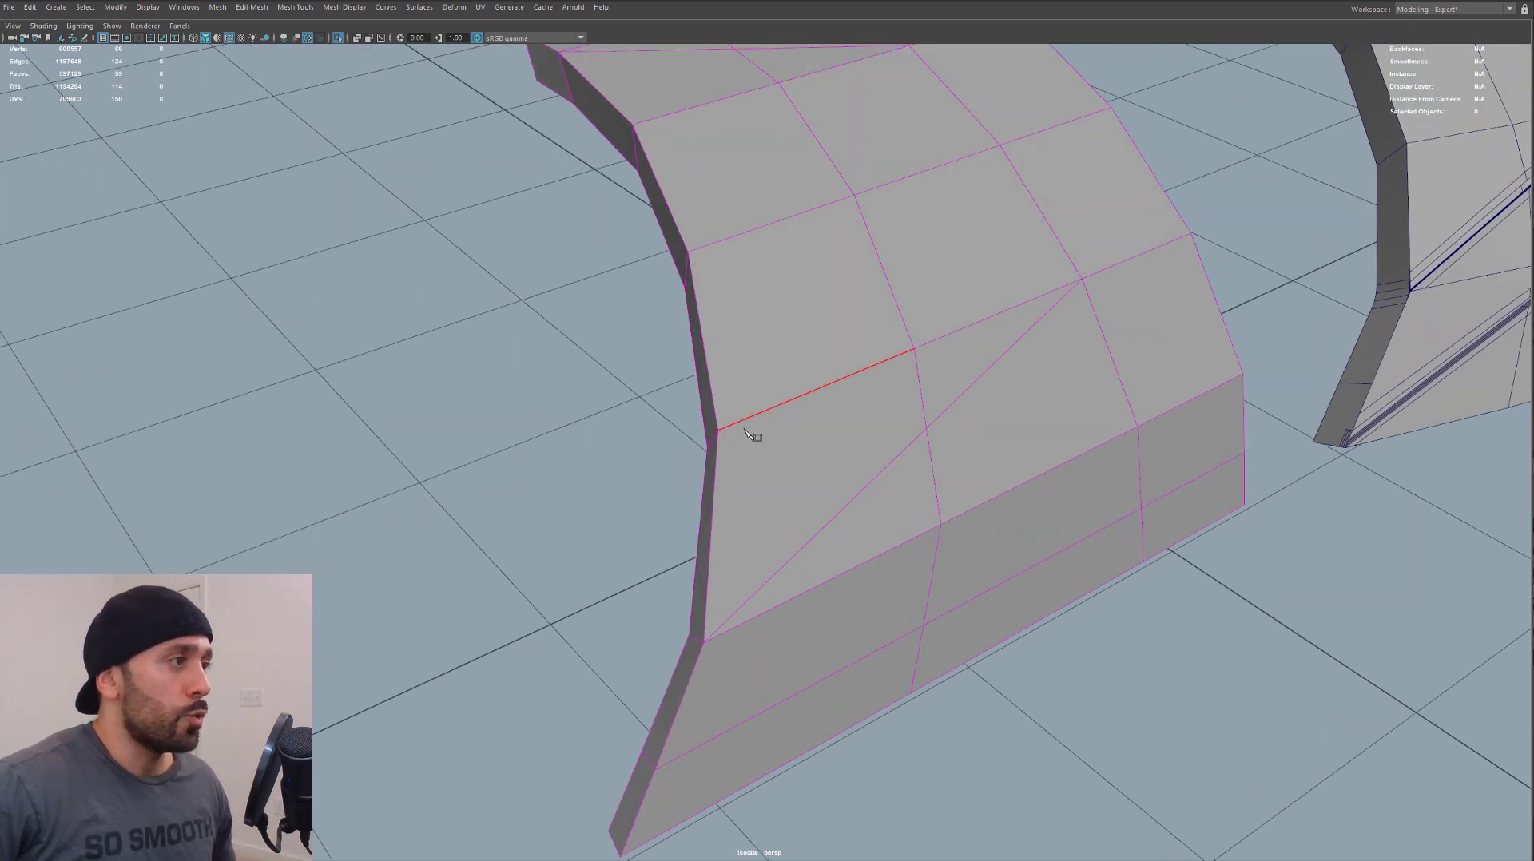
pyautogui.keyDown('alt'); pyautogui.moveTo(753, 435); pyautogui.dragTo(712, 397); pyautogui.keyUp('alt')
# Cut a slanted cross row from the strip-side border vertex above the lower diagonal, through both lengthwise loops to the opposite border
pyautogui.click(613, 444)
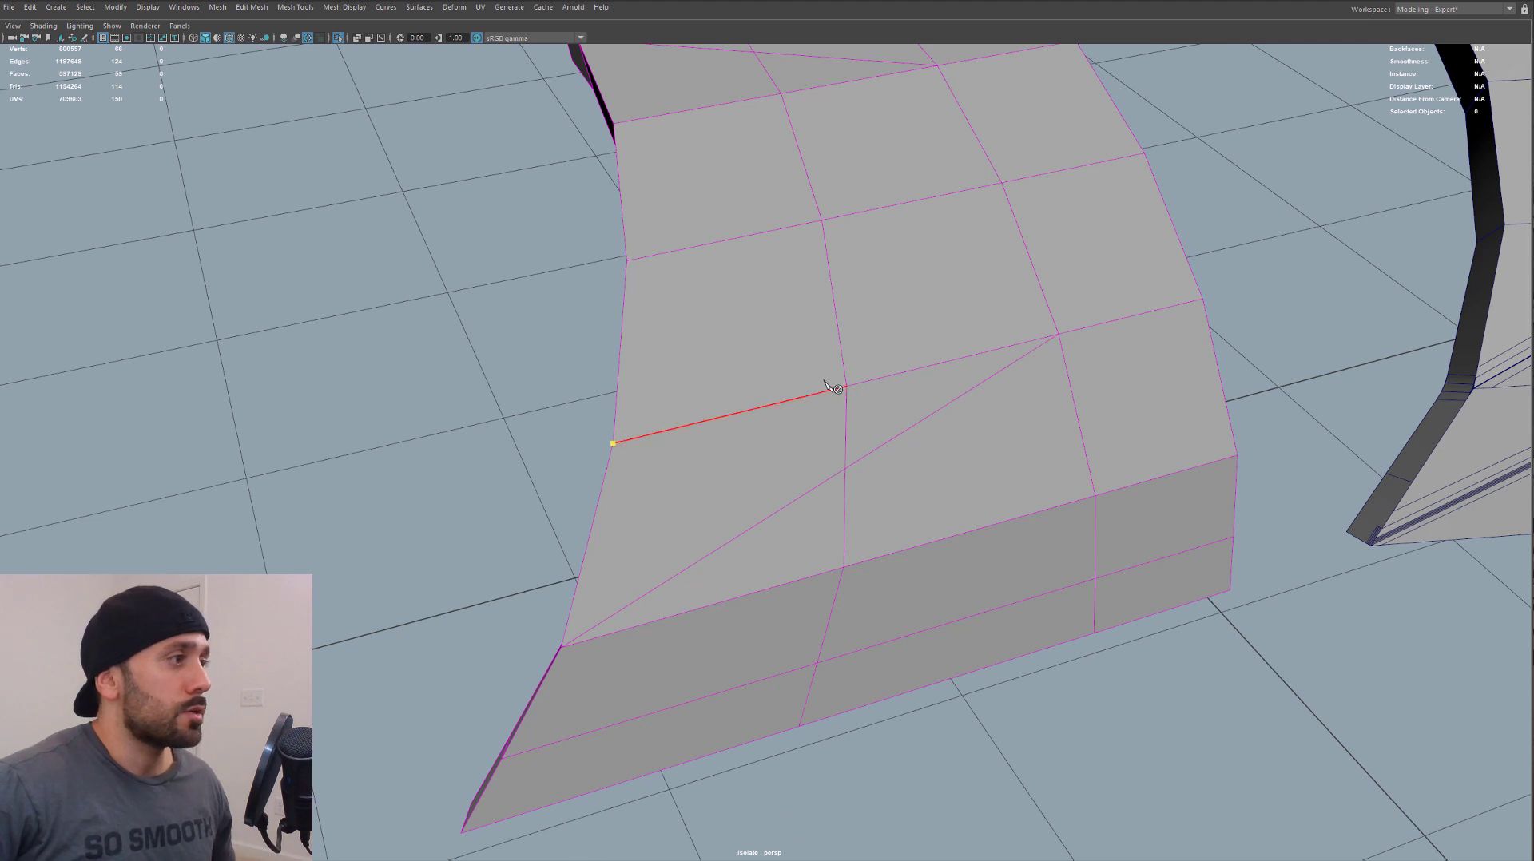
pyautogui.click(844, 361)
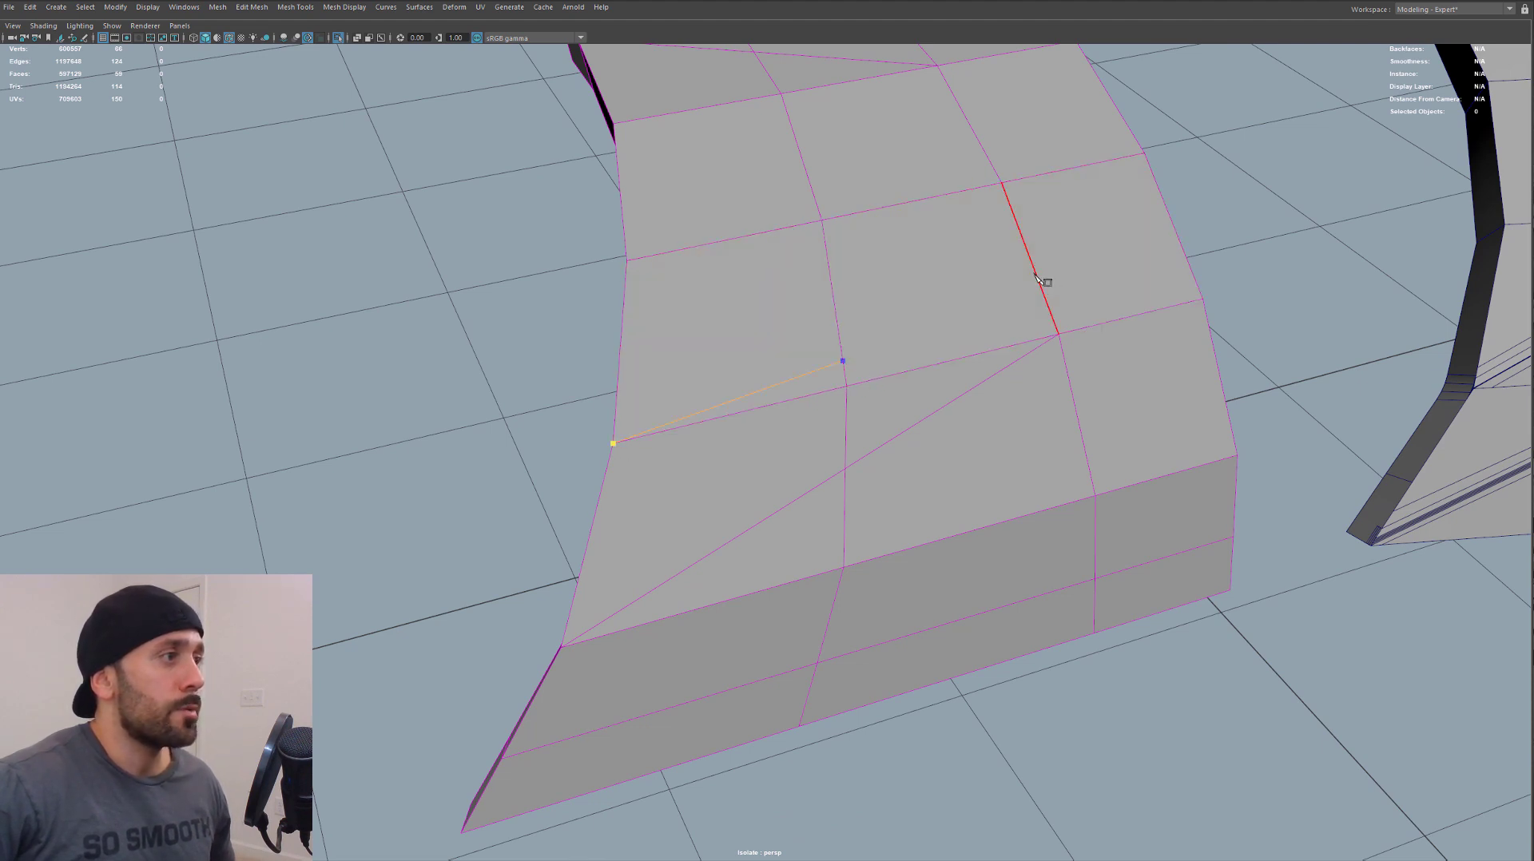
pyautogui.click(1041, 286)
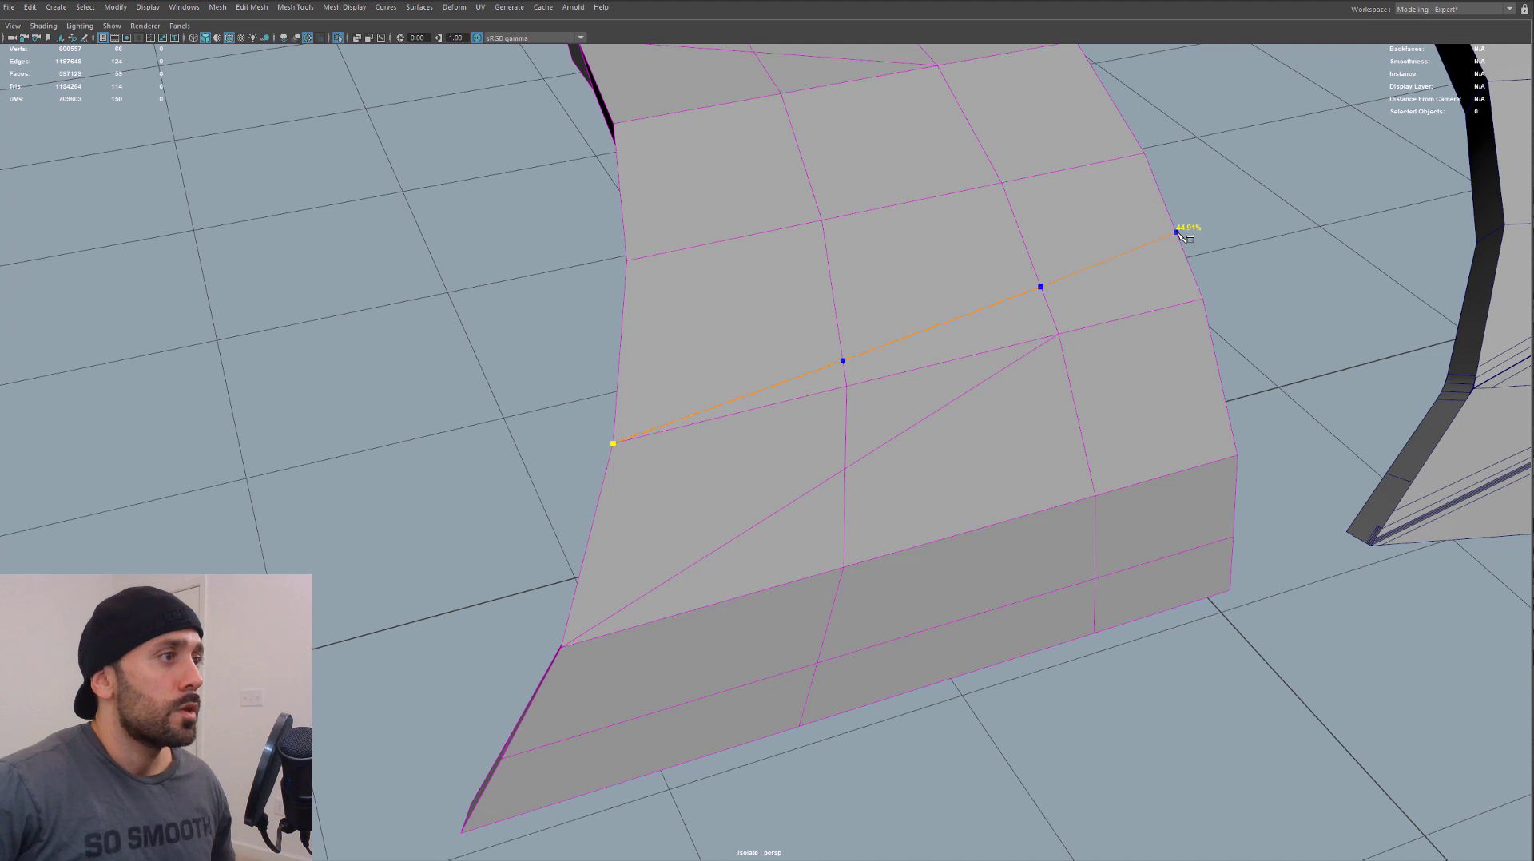
pyautogui.click(1180, 241)
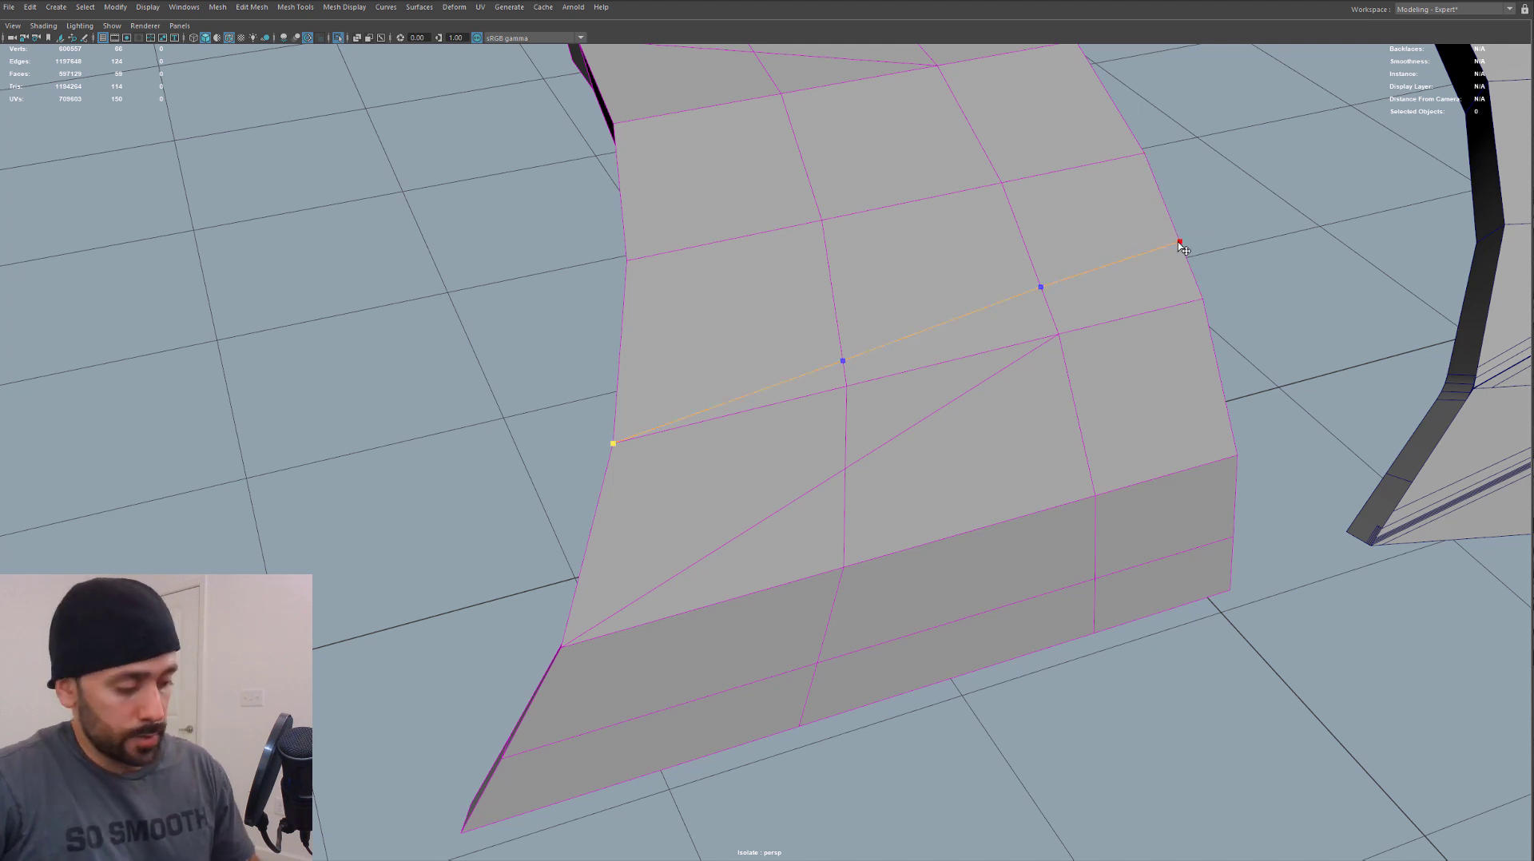
pyautogui.press('Return')
# Delete the two old cross-row edges between the strip-side border and the vertex where the lower diagonal starts
pyautogui.press('F10')
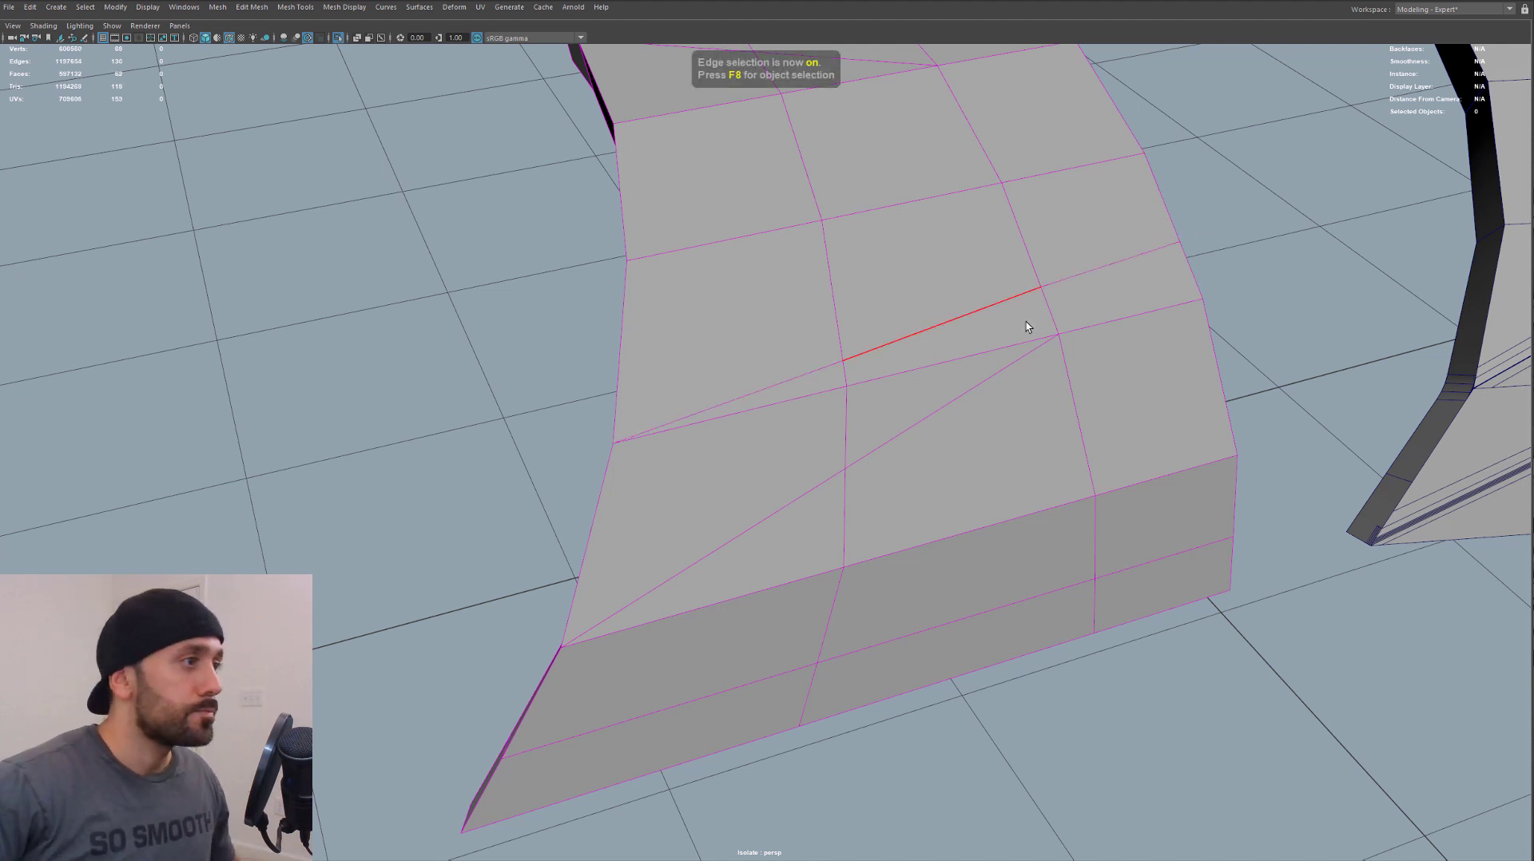
pyautogui.doubleClick(813, 400)
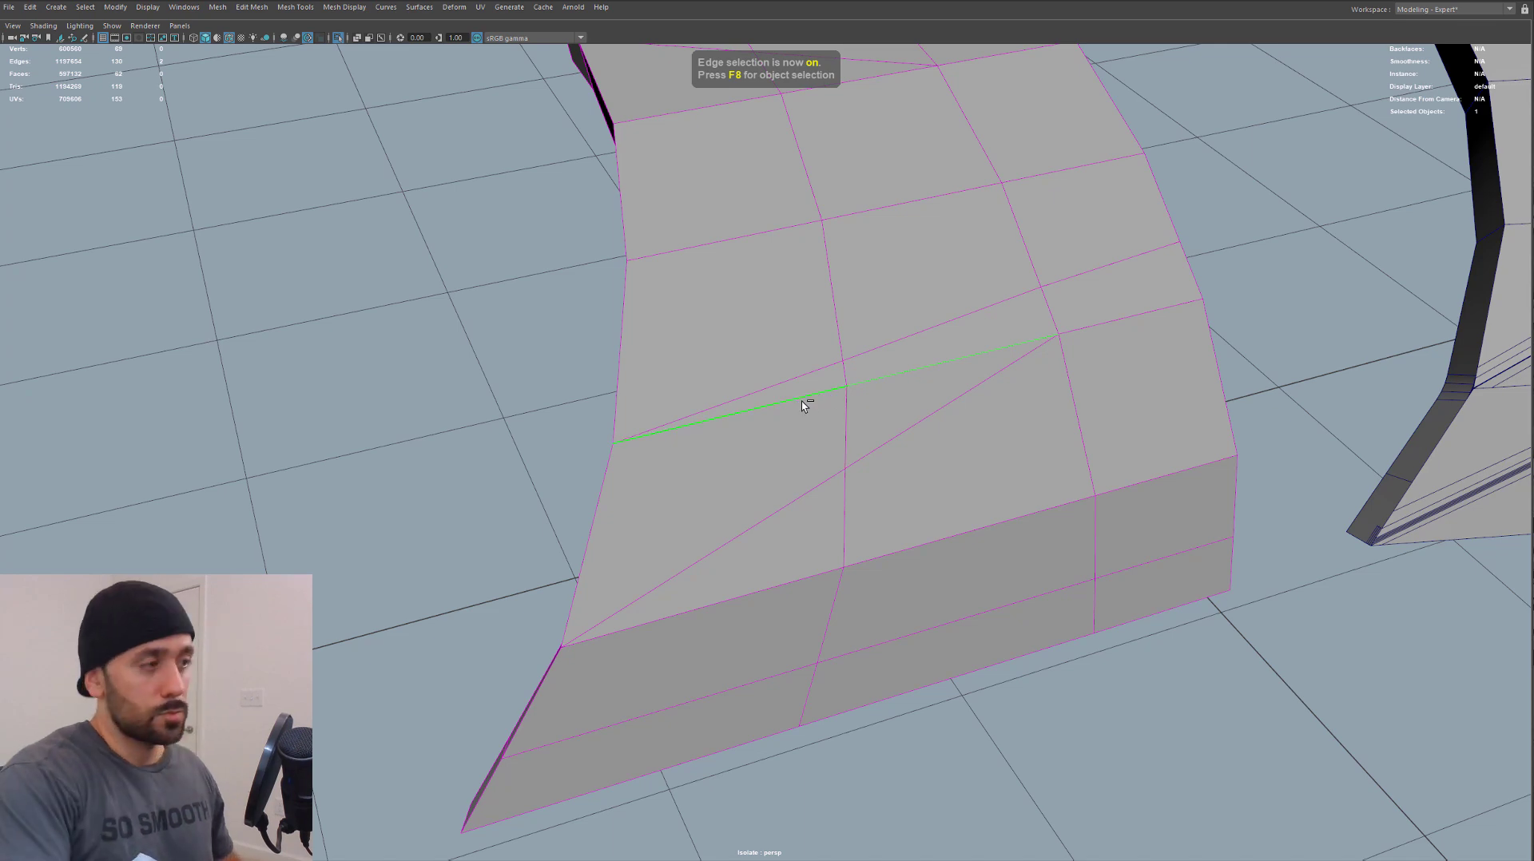
pyautogui.hotkey('ctrl', 'Delete')
# Select the two slanted-row edges on either side of the far lengthwise loop and realign the move pivot to the surface's slope
pyautogui.keyDown('alt'); pyautogui.moveTo(905, 402); pyautogui.dragTo(986, 351); pyautogui.keyUp('alt')
pyautogui.keyDown('alt'); pyautogui.moveTo(1004, 305); pyautogui.dragTo(903, 429, button='middle'); pyautogui.keyUp('alt')
pyautogui.keyDown('alt'); pyautogui.moveTo(903, 432); pyautogui.dragTo(887, 325); pyautogui.keyUp('alt')
pyautogui.keyDown('alt'); pyautogui.moveTo(887, 325); pyautogui.dragTo(885, 443, button='middle'); pyautogui.keyUp('alt')
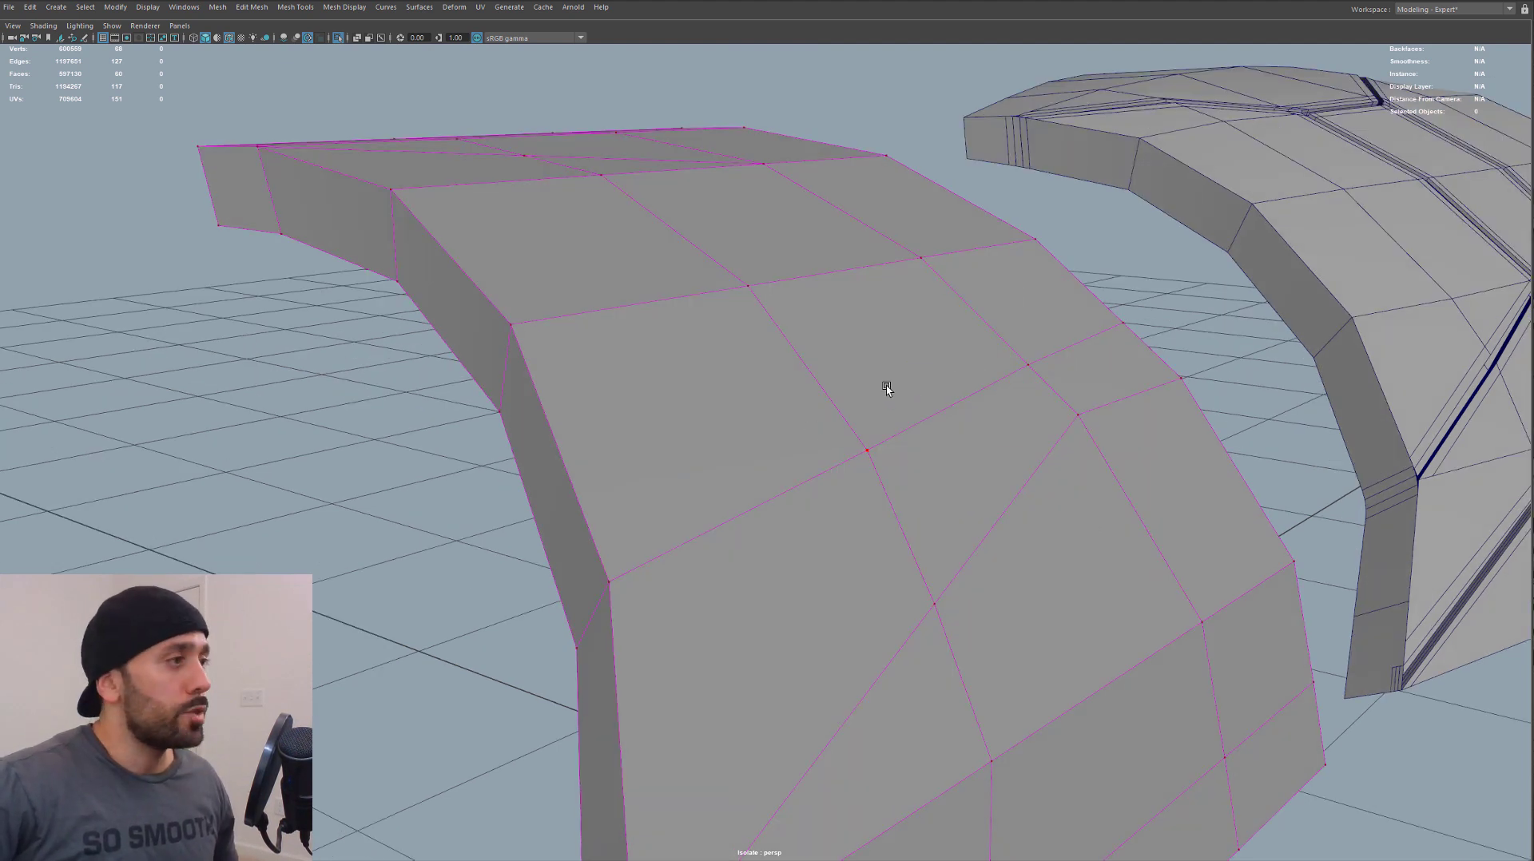
pyautogui.moveTo(885, 382); pyautogui.dragTo(879, 333, button='right')
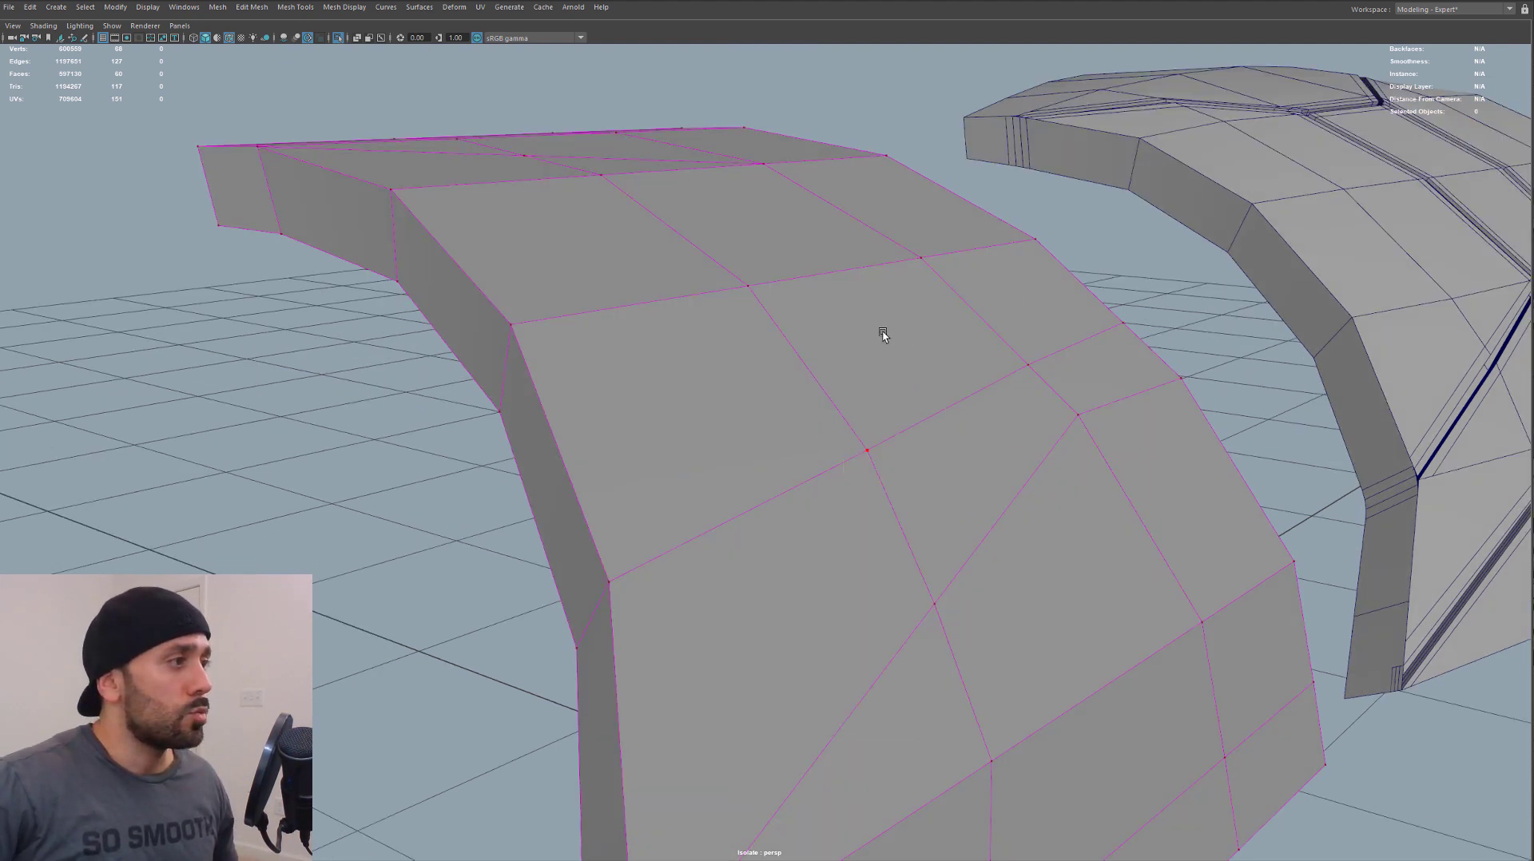
pyautogui.click(904, 417)
pyautogui.keyDown('shift'); pyautogui.click(1069, 350); pyautogui.keyUp('shift')
pyautogui.moveTo(969, 413)
pyautogui.keyDown('alt'); pyautogui.mouseDown()
pyautogui.moveTo(998, 393)
pyautogui.moveTo(977, 406)
pyautogui.mouseUp(); pyautogui.keyUp('alt')
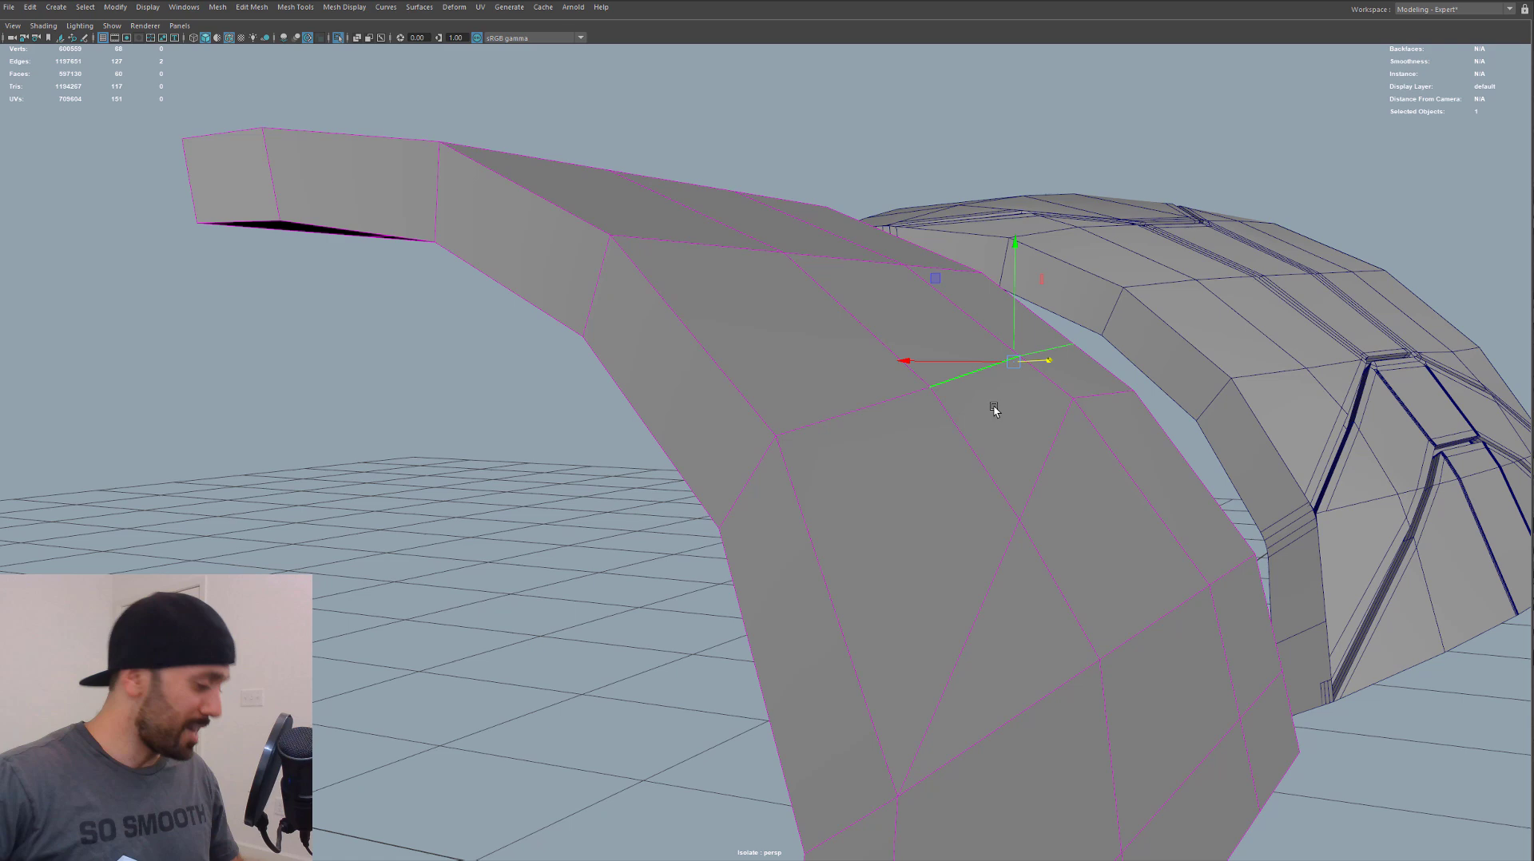
pyautogui.press('d')
pyautogui.keyDown('alt'); pyautogui.moveTo(999, 378); pyautogui.dragTo(950, 447, button='middle'); pyautogui.keyUp('alt')
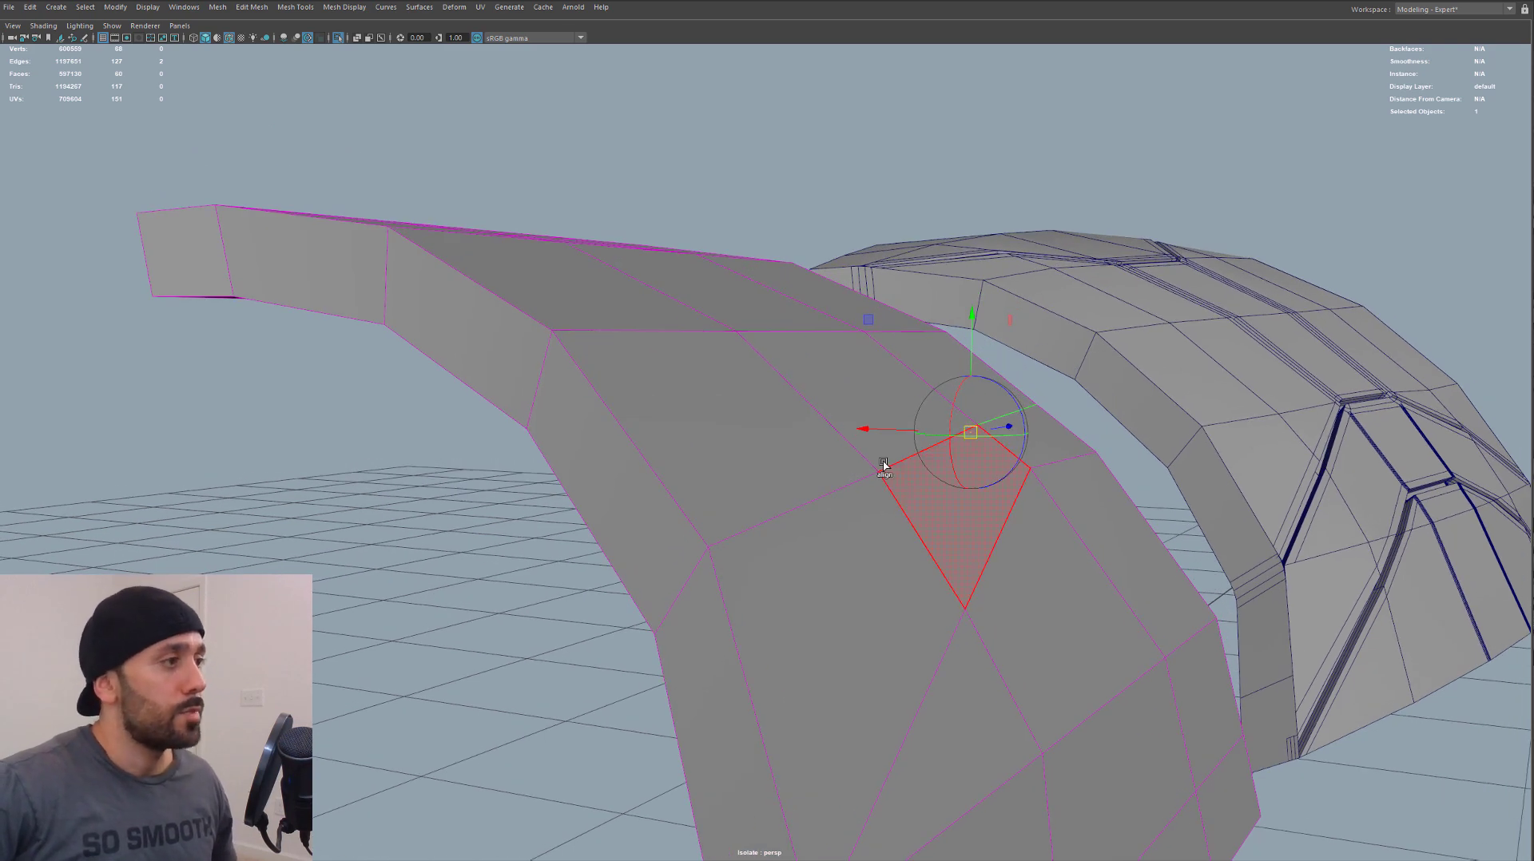
pyautogui.keyDown('alt'); pyautogui.moveTo(885, 466); pyautogui.dragTo(942, 418); pyautogui.keyUp('alt')
pyautogui.click(1015, 372)
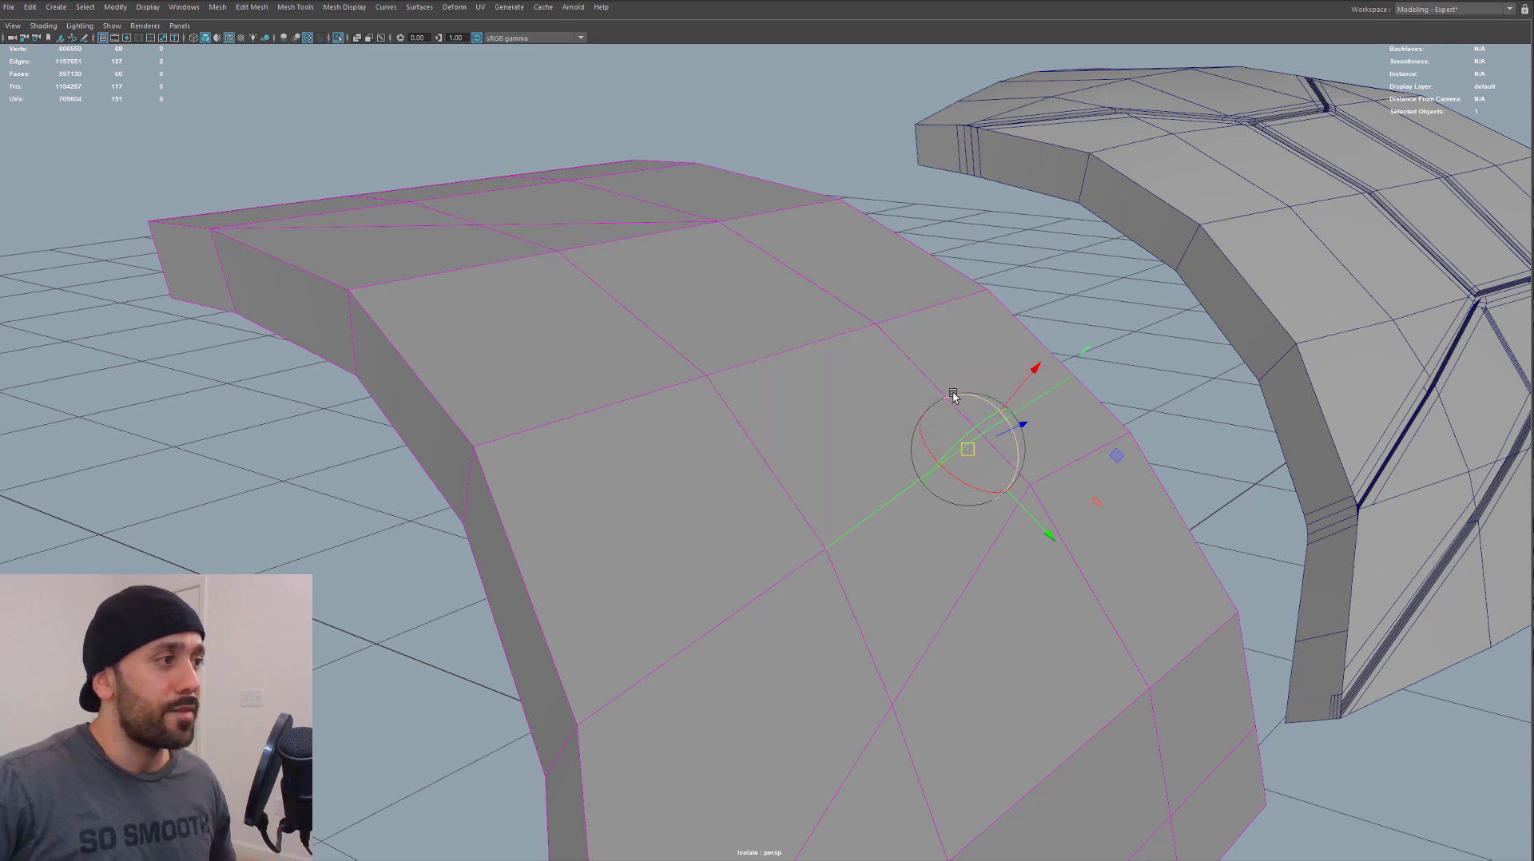
pyautogui.keyDown('alt'); pyautogui.moveTo(953, 394); pyautogui.dragTo(971, 381); pyautogui.keyUp('alt')
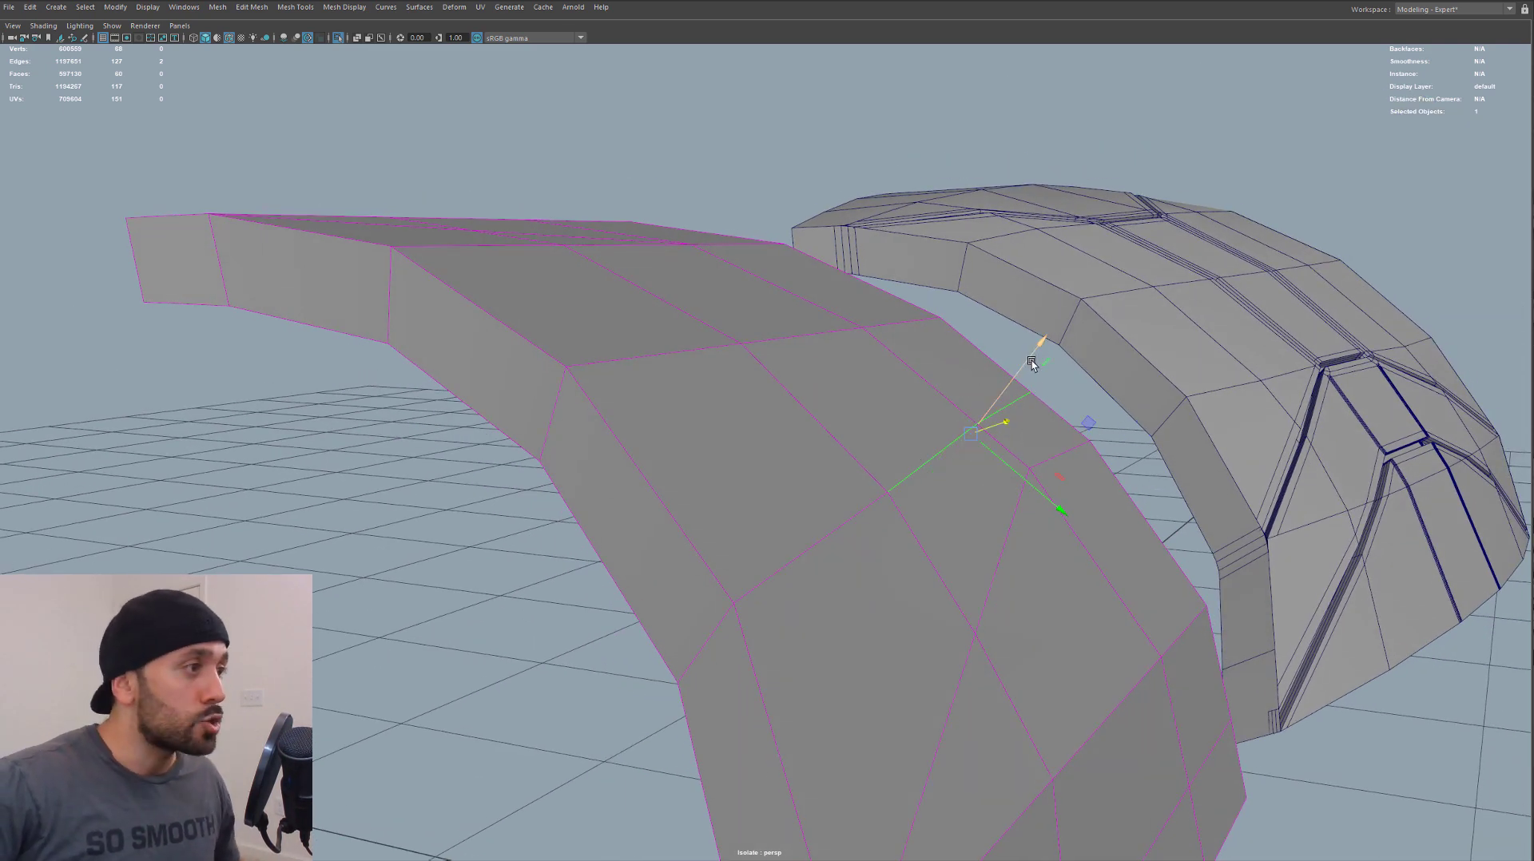
pyautogui.moveTo(1037, 357)
pyautogui.keyDown('alt'); pyautogui.mouseDown()
pyautogui.moveTo(1053, 354)
pyautogui.moveTo(870, 364)
pyautogui.moveTo(1015, 366)
pyautogui.moveTo(1017, 353)
pyautogui.mouseUp(); pyautogui.keyUp('alt')
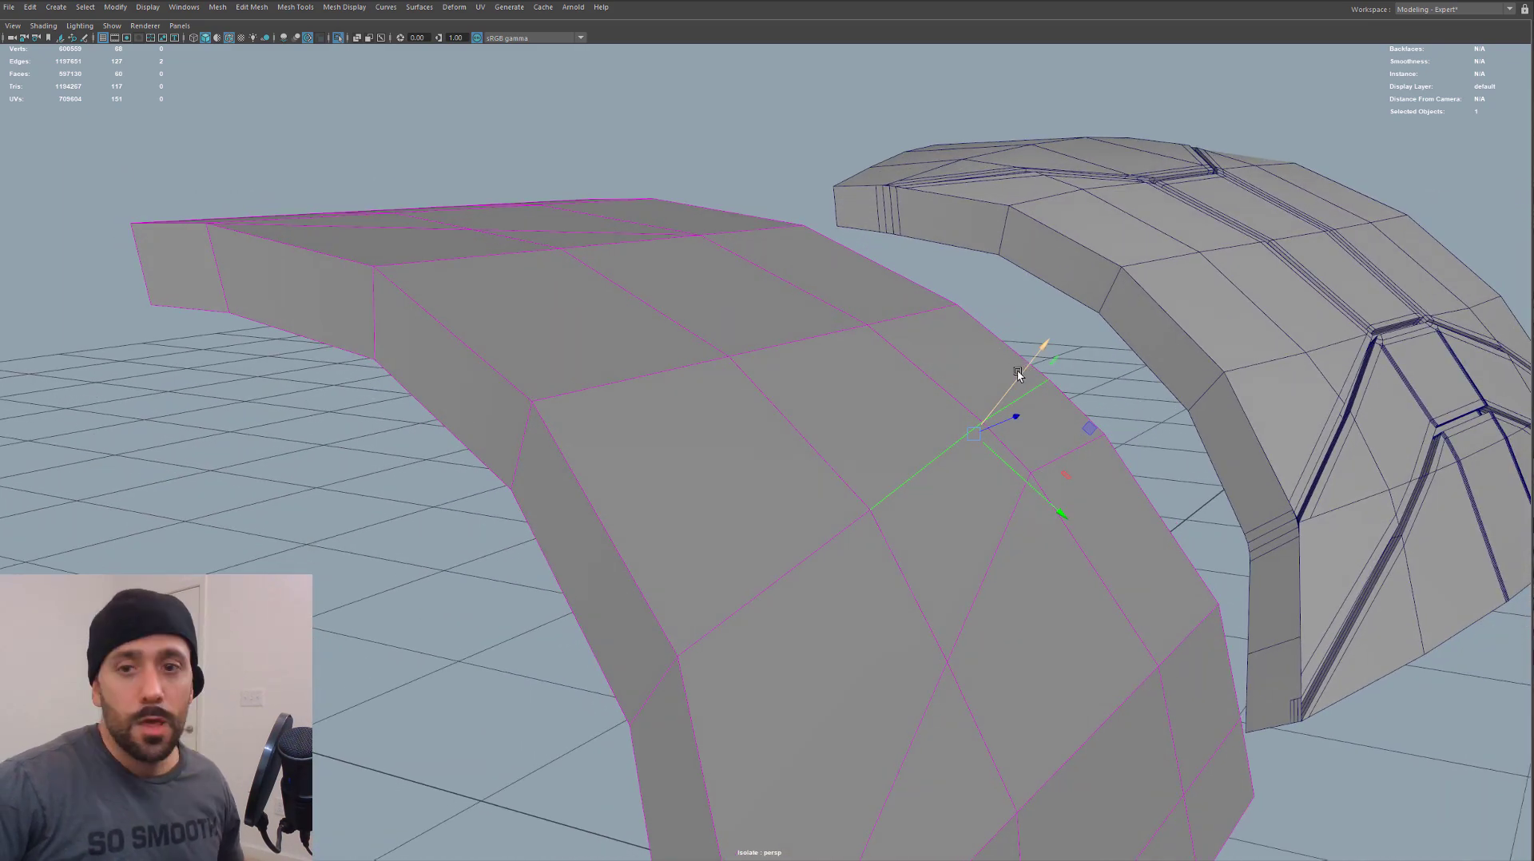
# Restore the full interface, float the Modeling Toolkit as a separate window and open its Transform Constraint options
pyautogui.hotkey('ctrl', 'space')
pyautogui.click(301, 423)
pyautogui.keyDown('alt'); pyautogui.moveTo(302, 424); pyautogui.dragTo(724, 487); pyautogui.keyUp('alt')
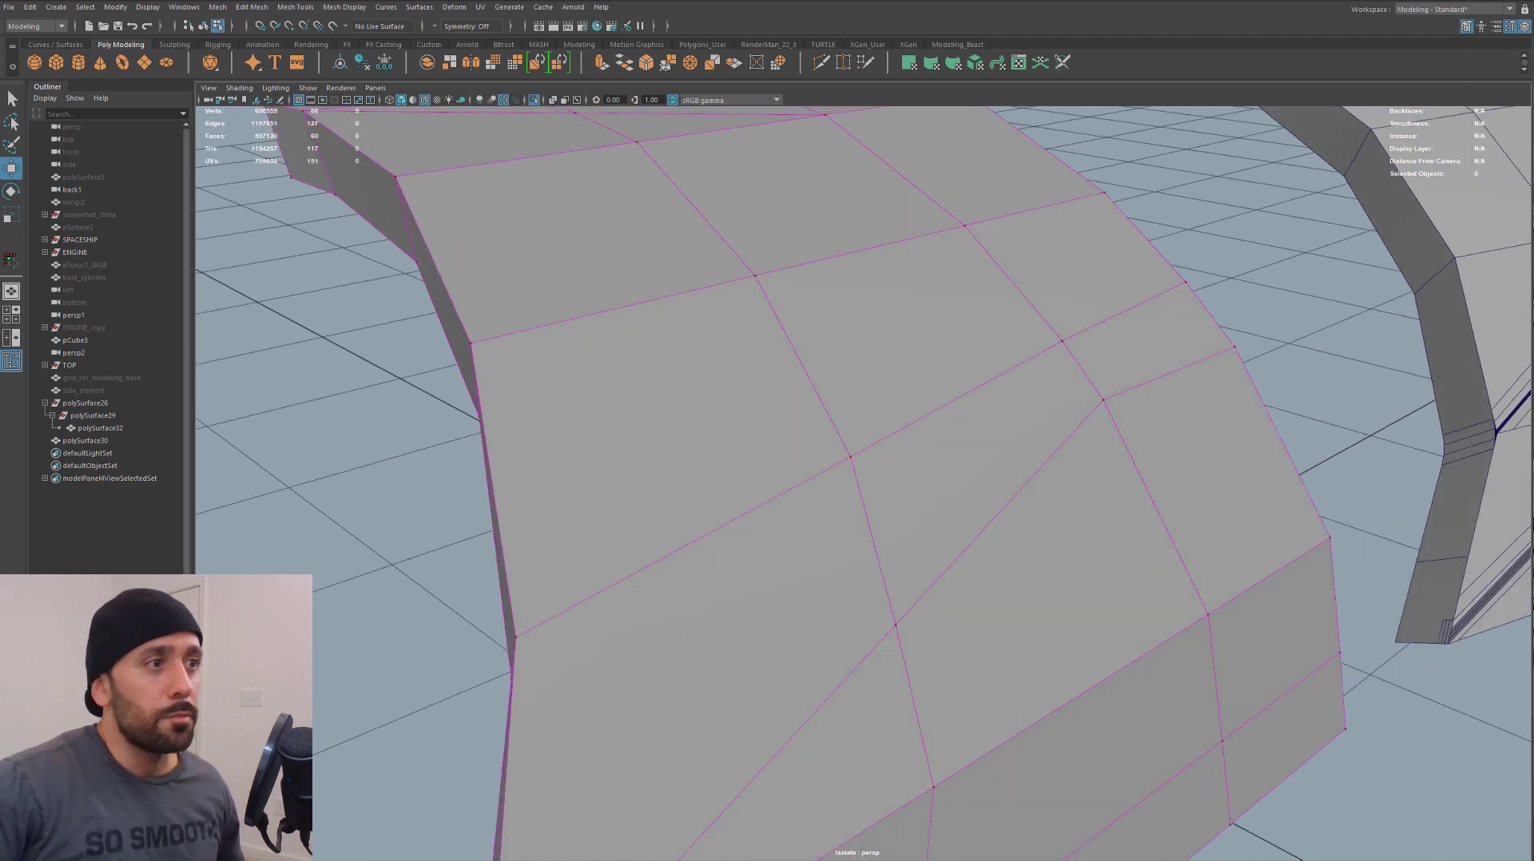
pyautogui.moveTo(1533, 200); pyautogui.dragTo(1533, 146)
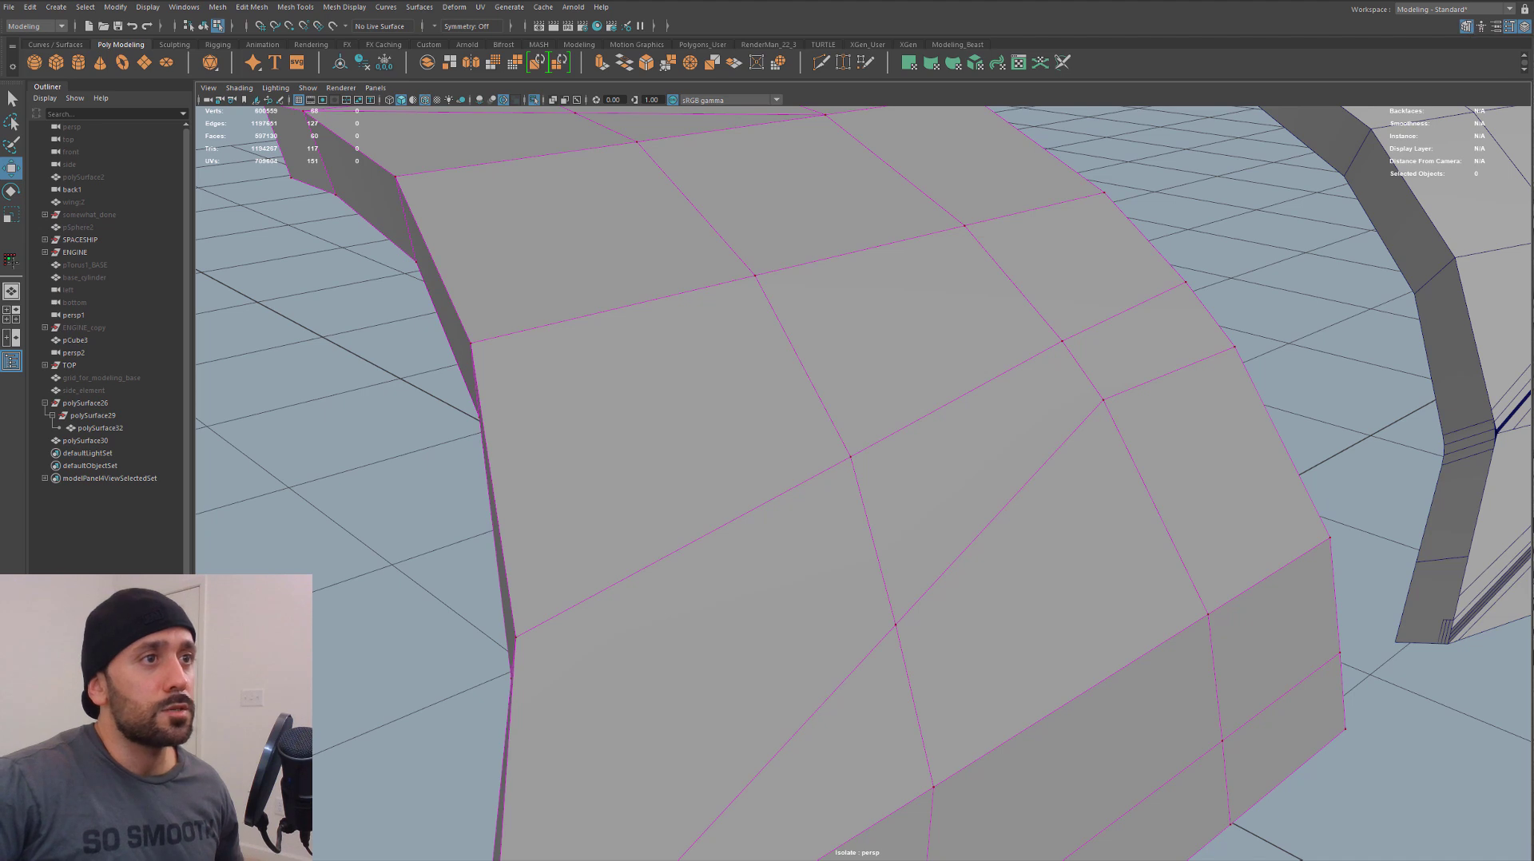
pyautogui.moveTo(1533, 146); pyautogui.dragTo(1307, 118)
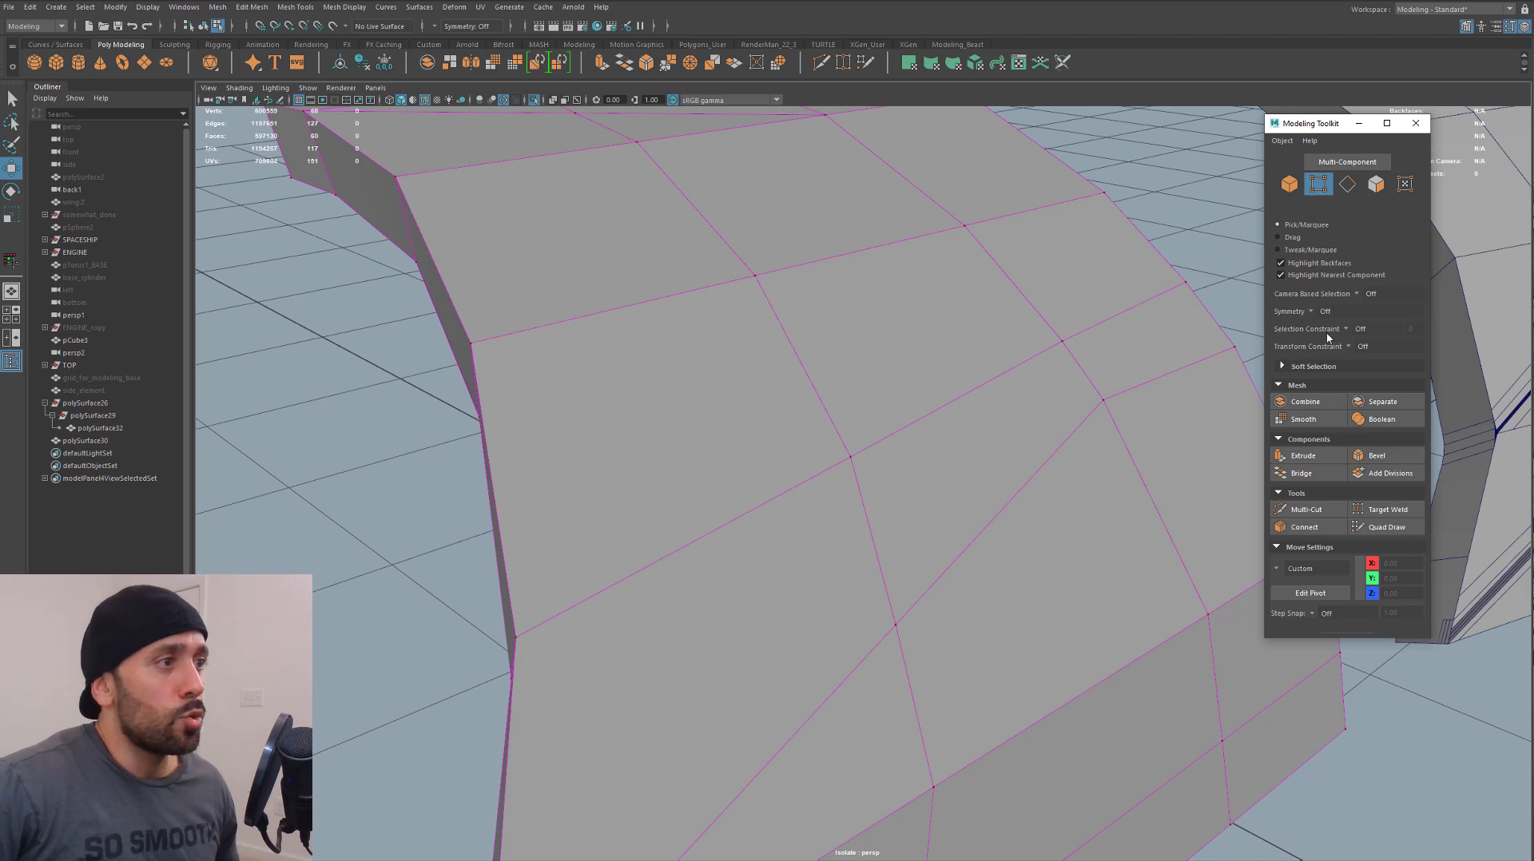
pyautogui.click(1350, 347)
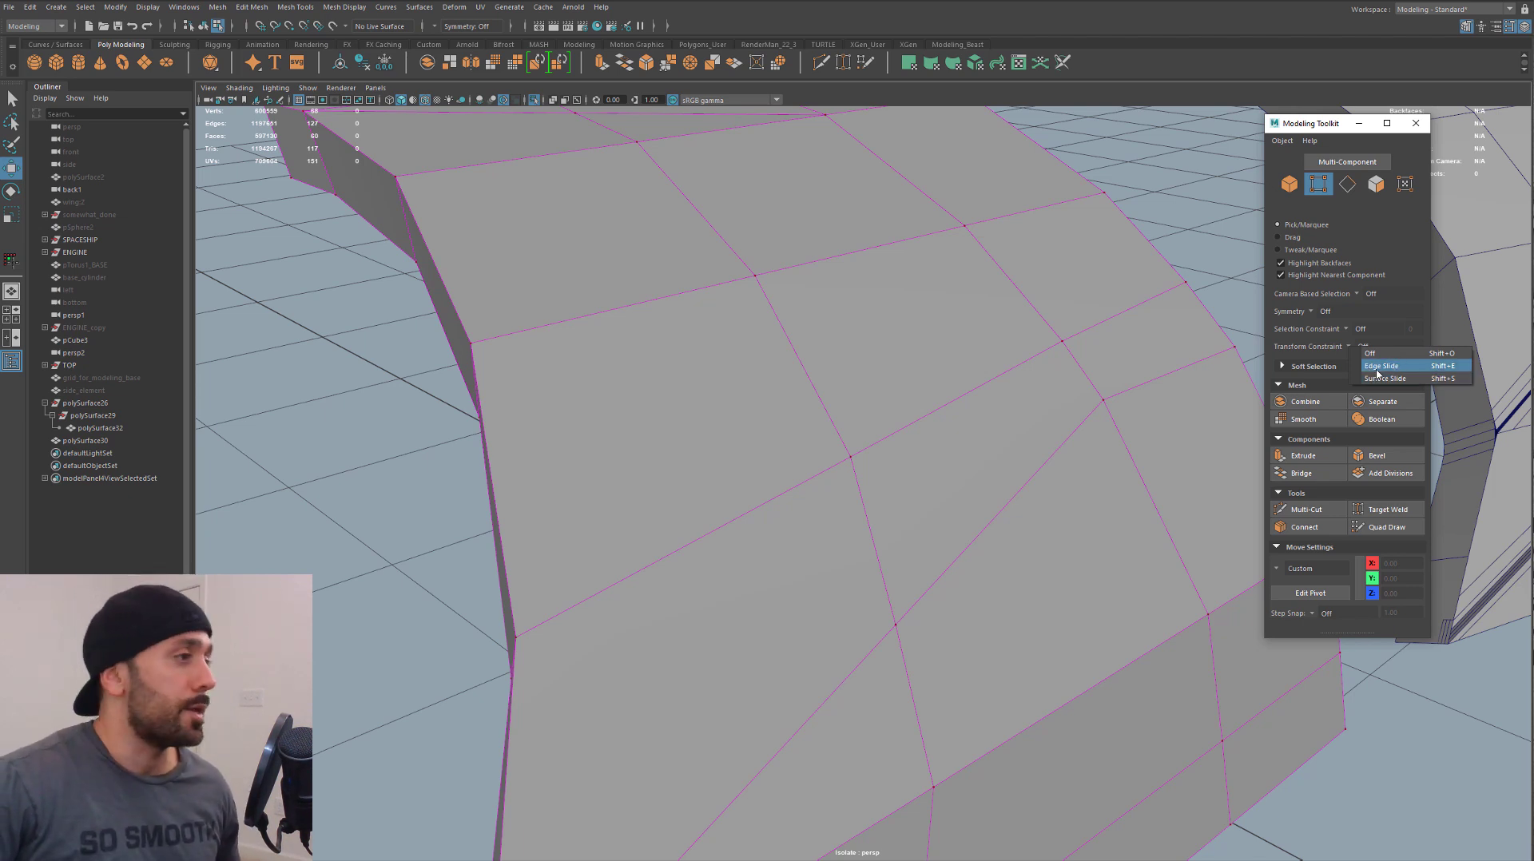
# Turn on the Surface transform constraint and slide the slanted row's vertex on the far lengthwise loop slightly along the surface
pyautogui.moveTo(827, 434); pyautogui.dragTo(877, 471)
pyautogui.keyDown('alt'); pyautogui.moveTo(877, 471); pyautogui.dragTo(883, 462); pyautogui.keyUp('alt')
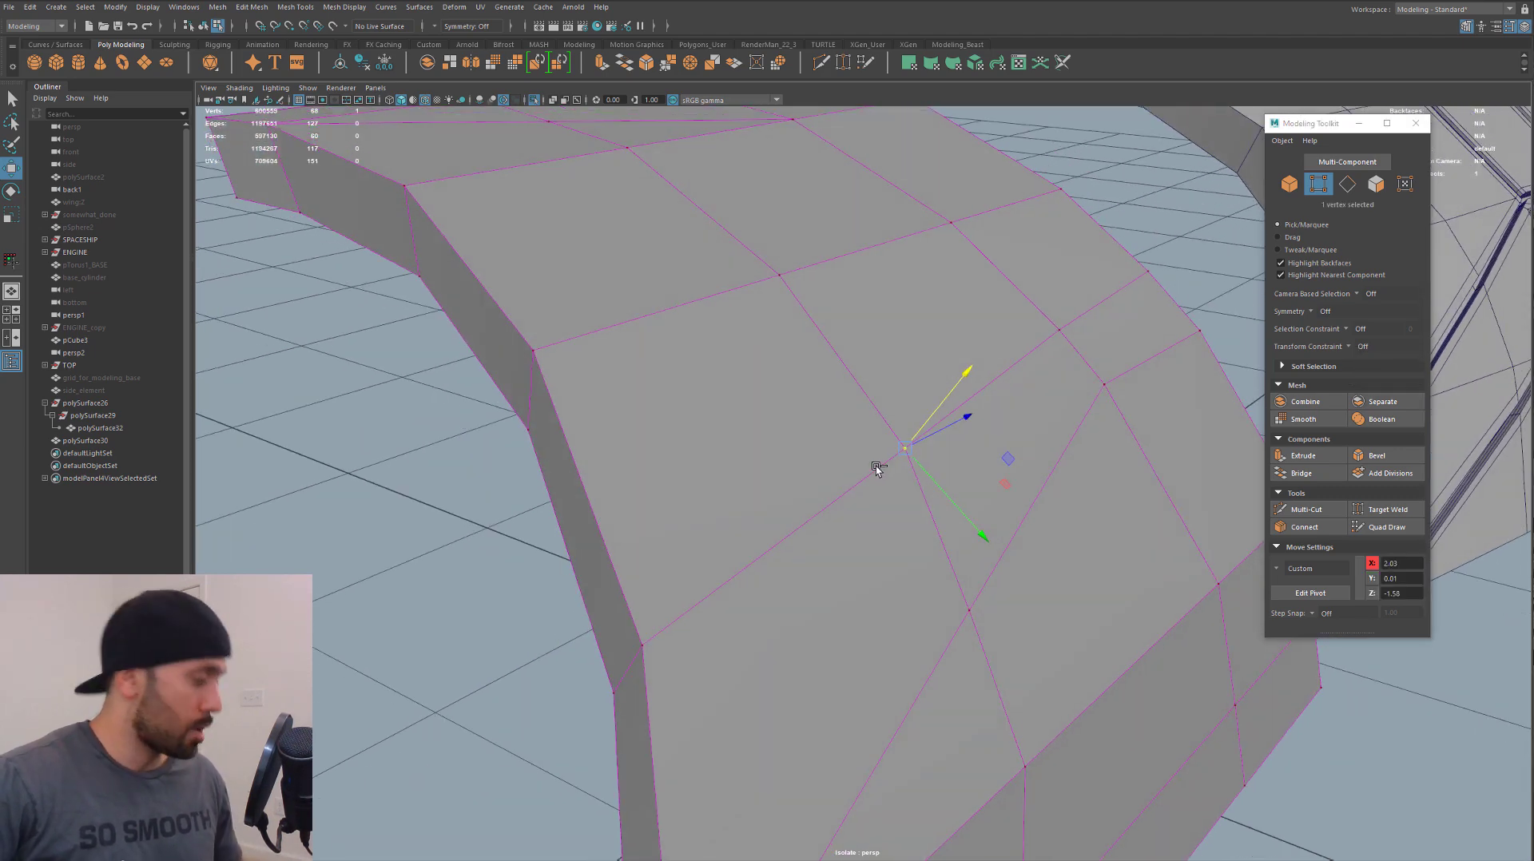
pyautogui.hotkey('ctrl', 'shift')
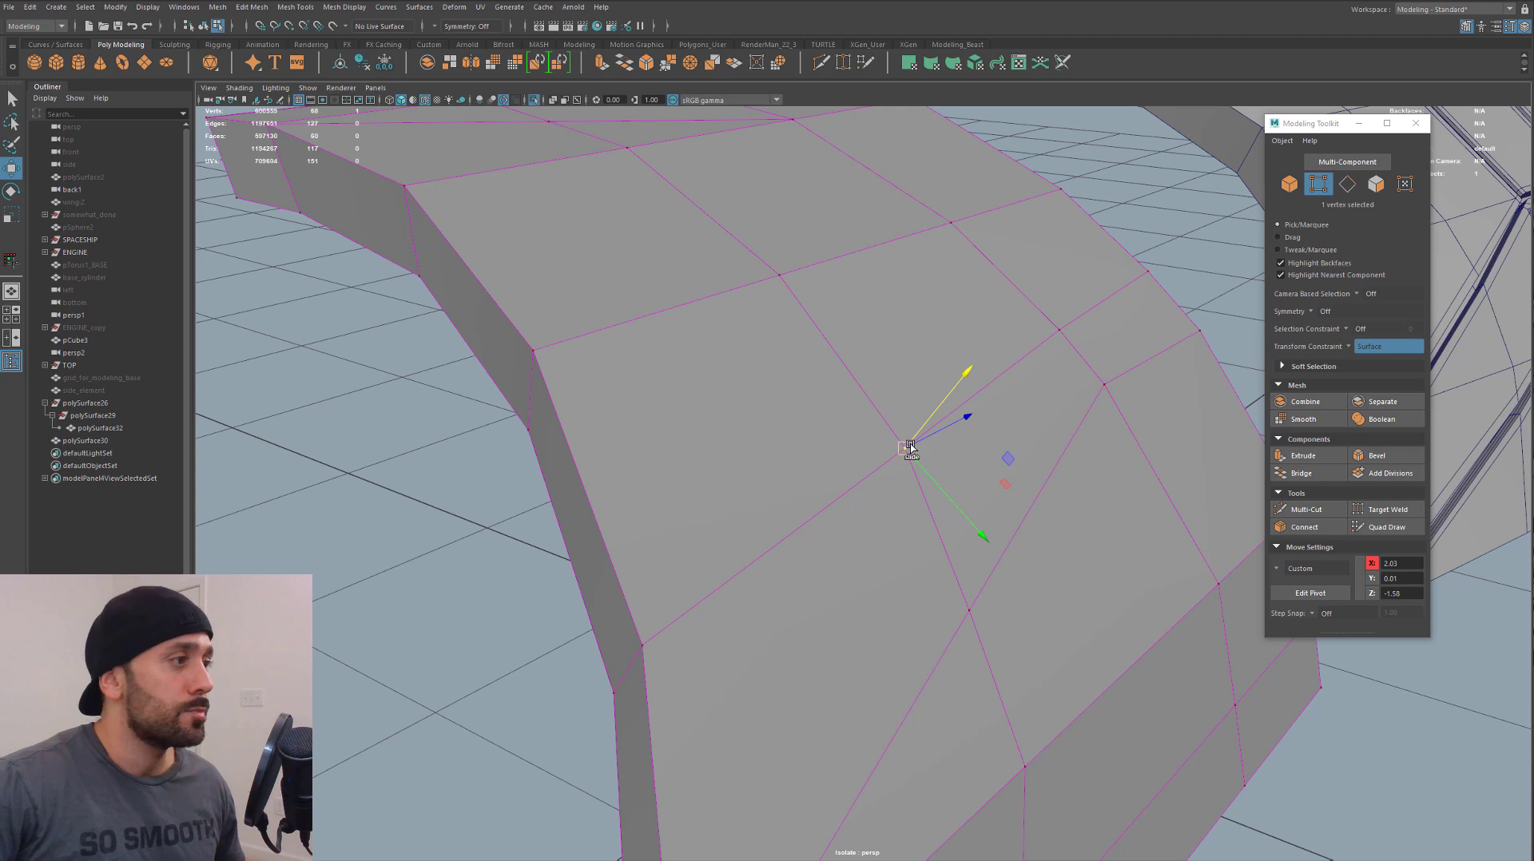
pyautogui.moveTo(909, 448); pyautogui.dragTo(891, 437)
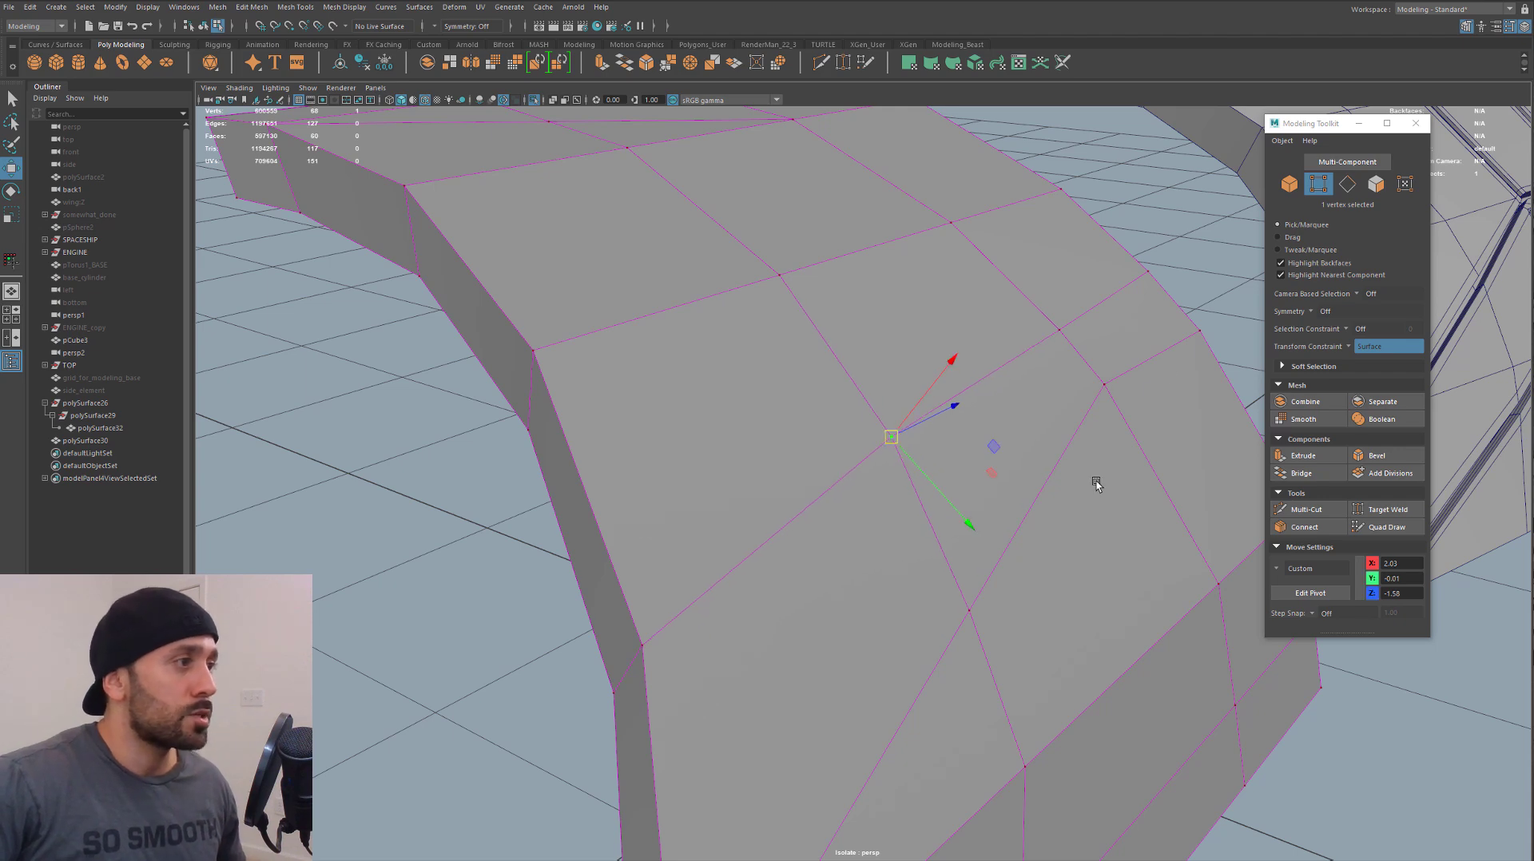
# Fine-tune the slanted row's vertices where it crosses the lengthwise loops, keeping them on the surface
pyautogui.click(1063, 331)
pyautogui.keyDown('alt'); pyautogui.moveTo(1051, 328); pyautogui.dragTo(967, 374); pyautogui.keyUp('alt')
pyautogui.click(937, 374)
pyautogui.moveTo(689, 430); pyautogui.dragTo(708, 423)
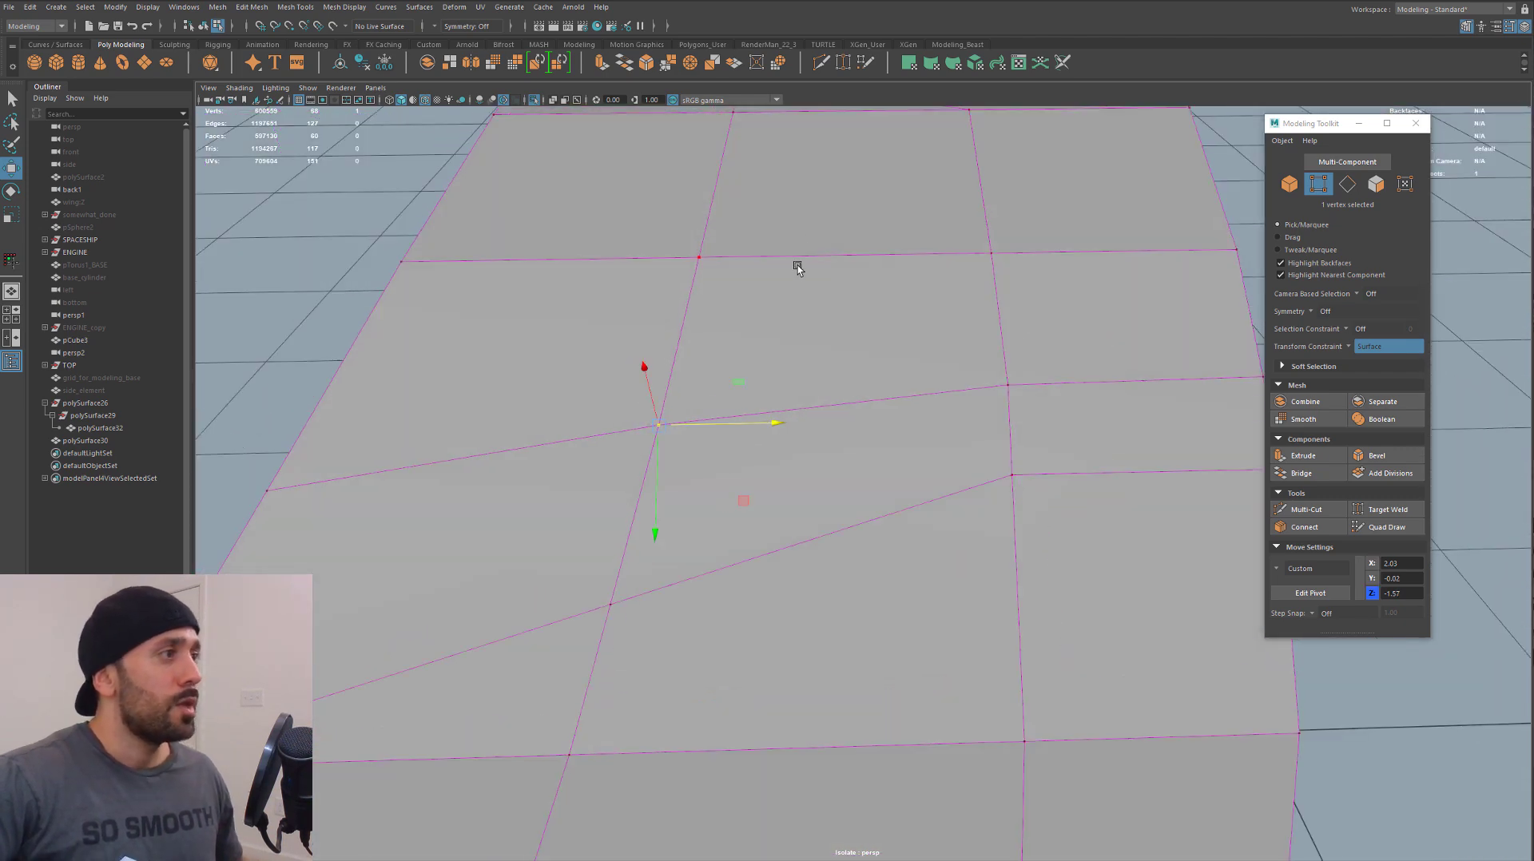
# With Multi-Cut, add a vertex midway on the border strip's inner cross-row edge and cut a loop lengthwise through the strip's end row
pyautogui.keyDown('alt'); pyautogui.moveTo(797, 267); pyautogui.dragTo(931, 409); pyautogui.keyUp('alt')
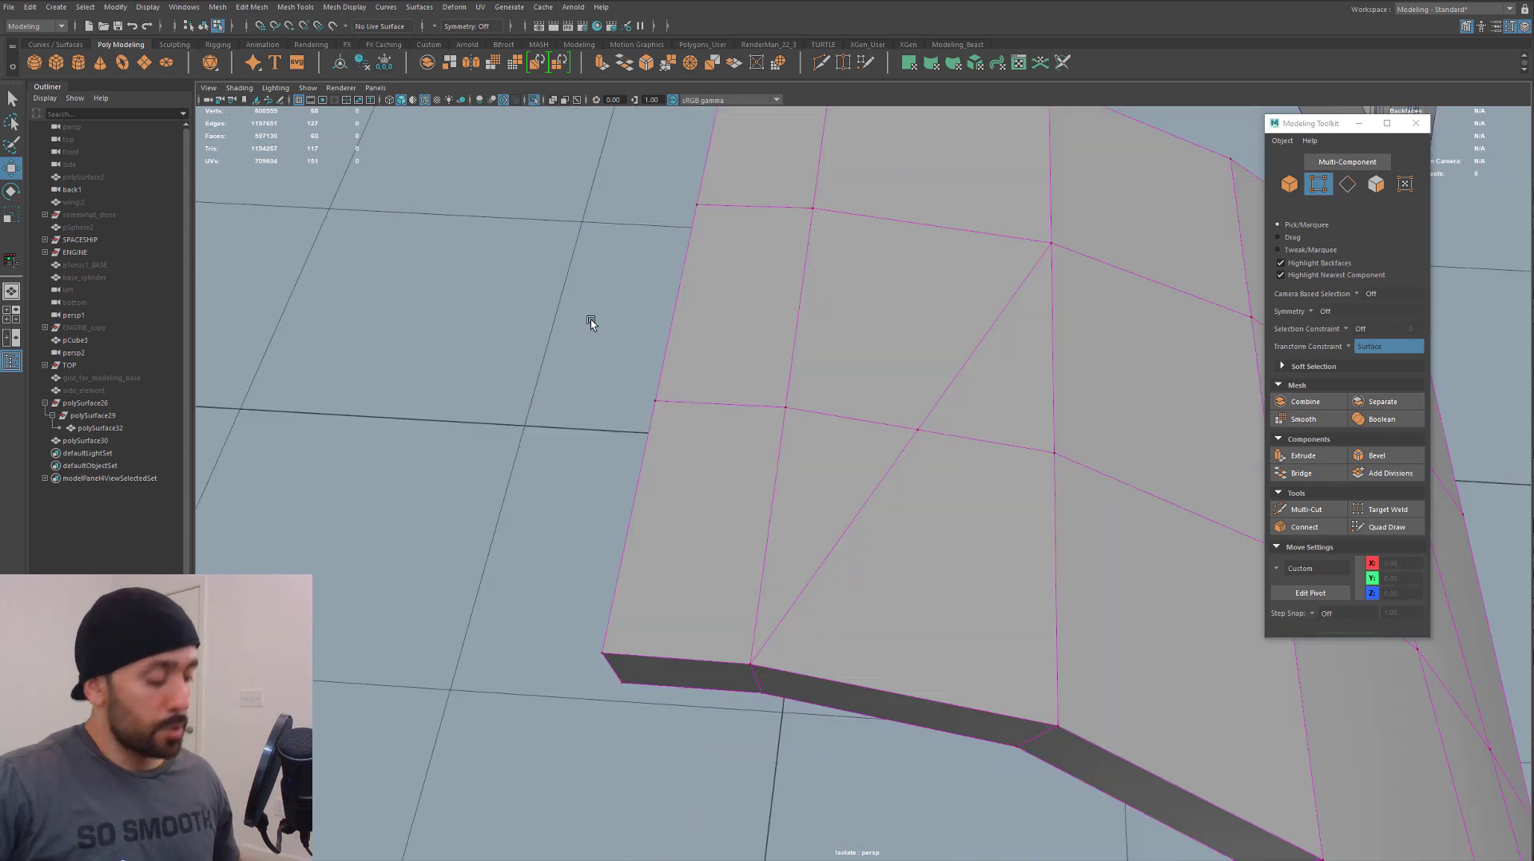
pyautogui.hotkey('ctrl', 'shift', 'x')
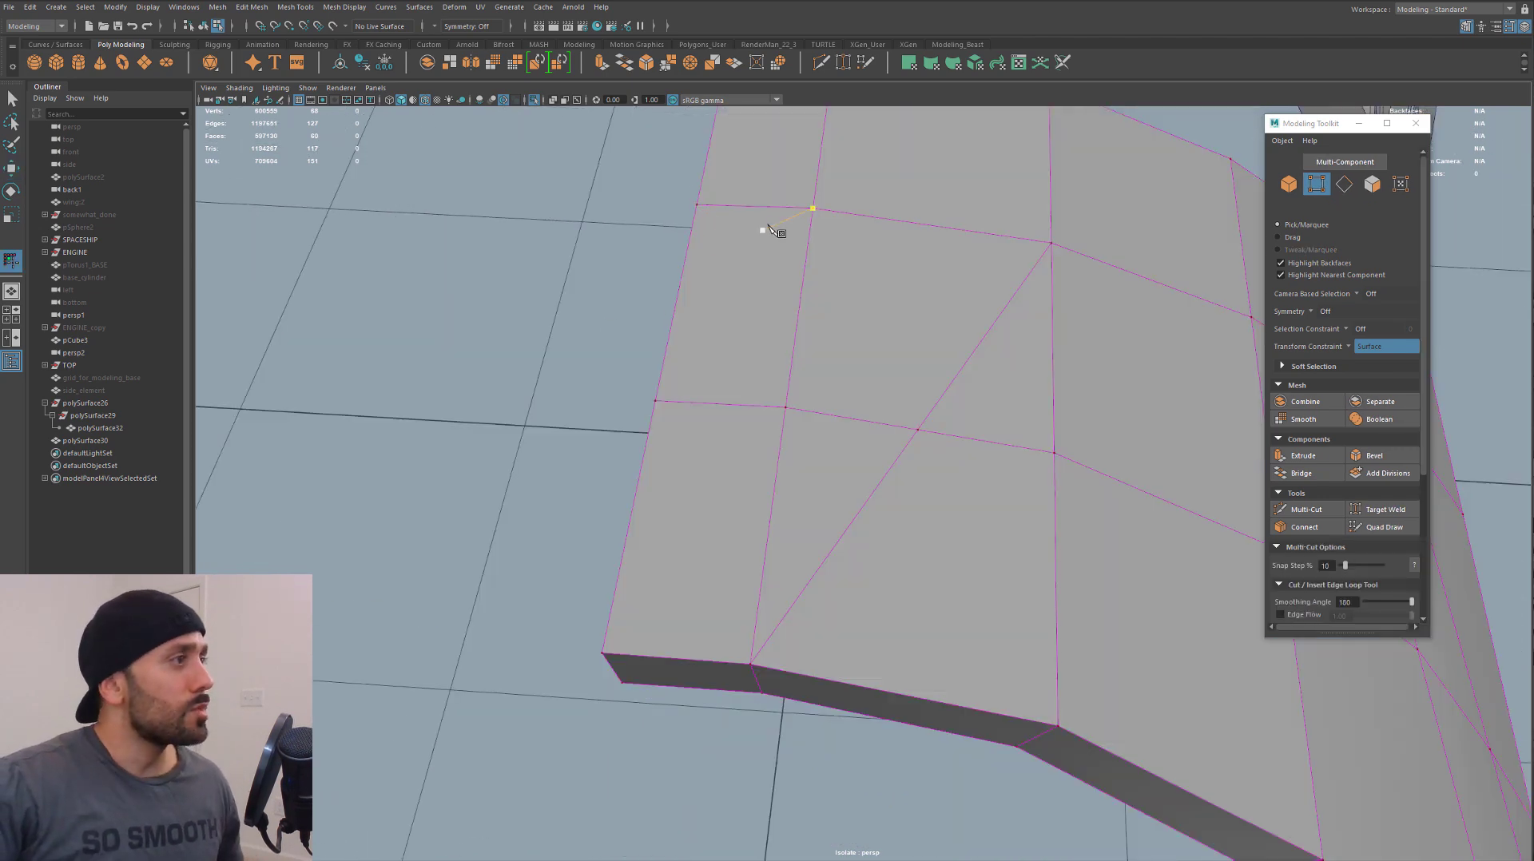
pyautogui.click(761, 208)
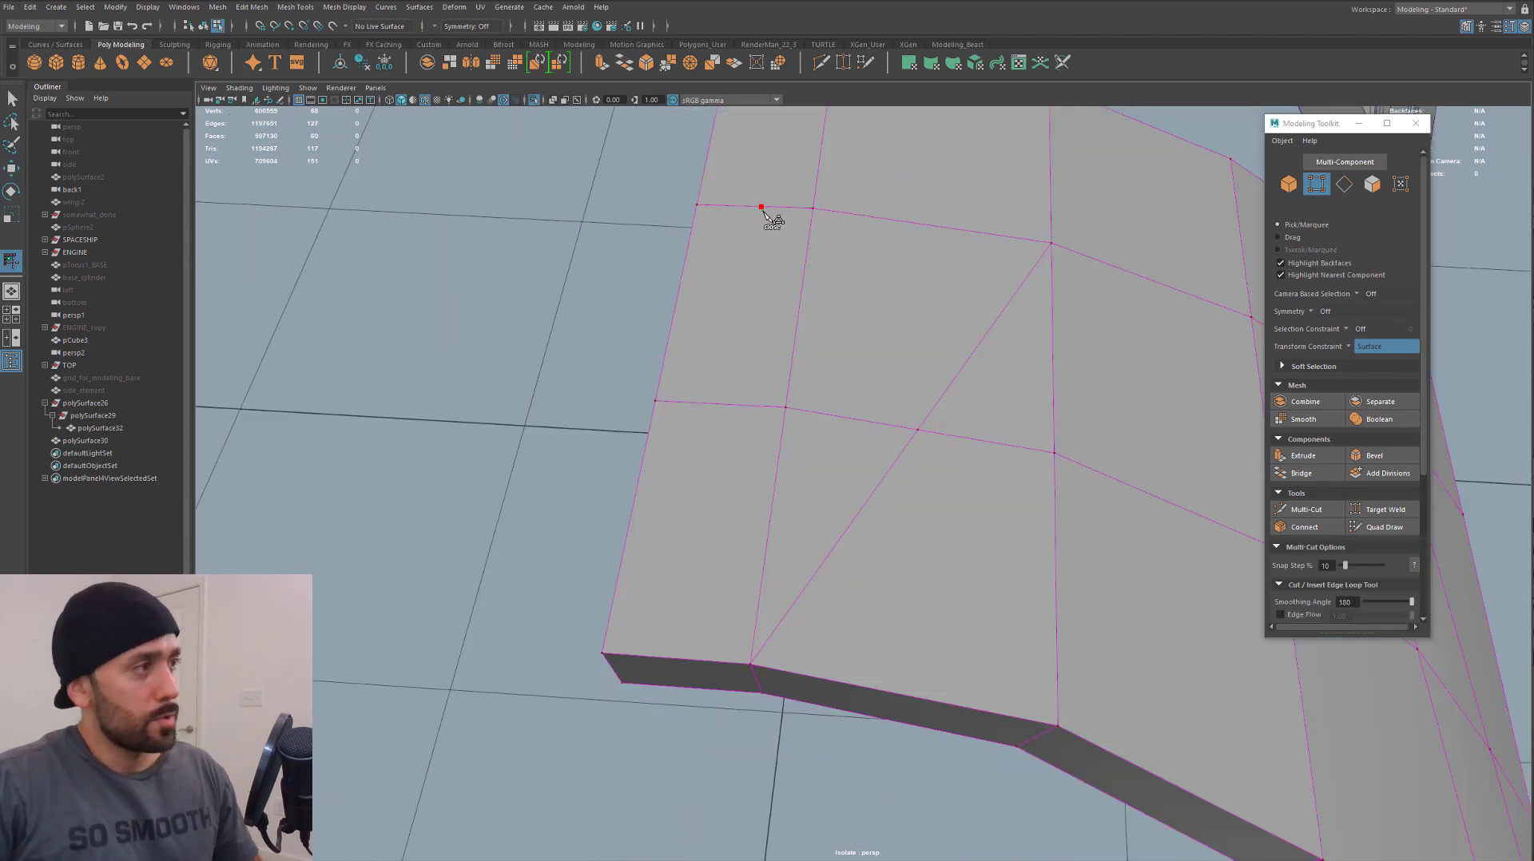
pyautogui.press('Return')
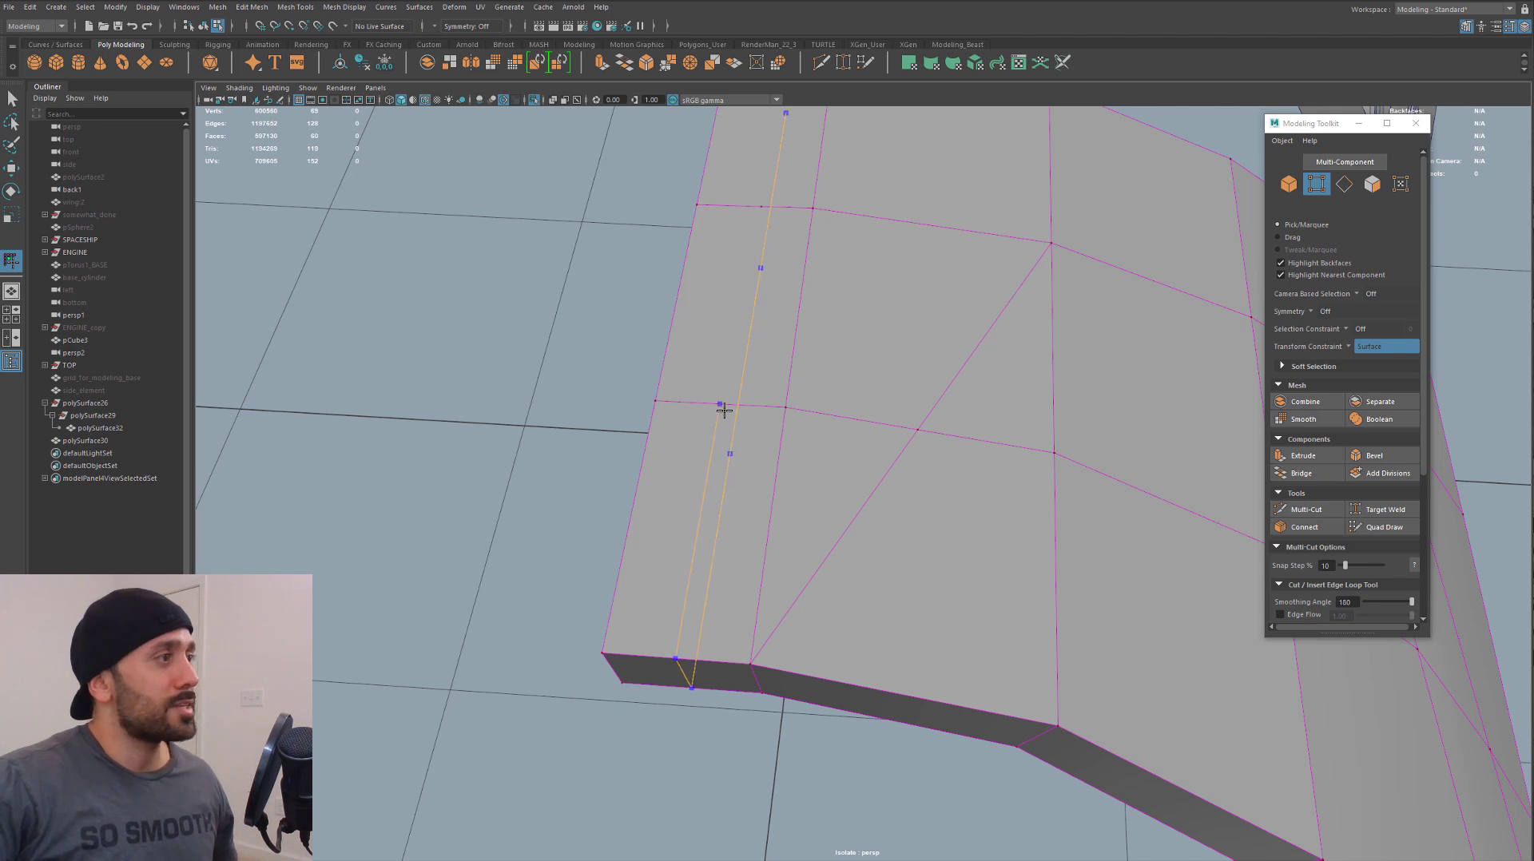
pyautogui.rightClick(746, 370)
pyautogui.keyDown('alt'); pyautogui.moveTo(747, 362); pyautogui.dragTo(759, 483); pyautogui.keyUp('alt')
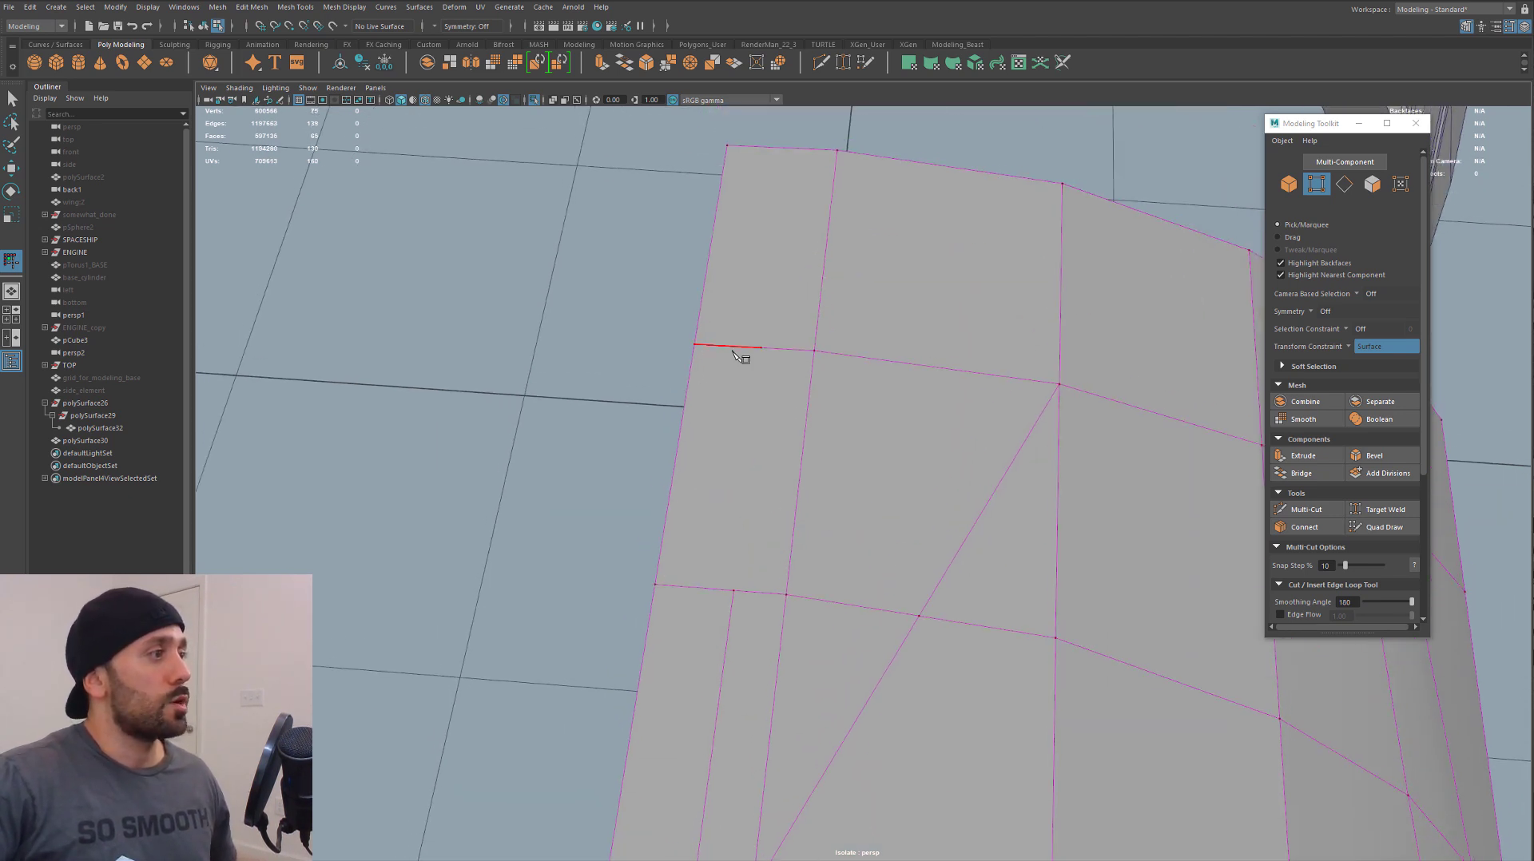
# Cut a lengthwise line from the end border corner below the diagonal through both cross rows to the opposite border
pyautogui.click(737, 354)
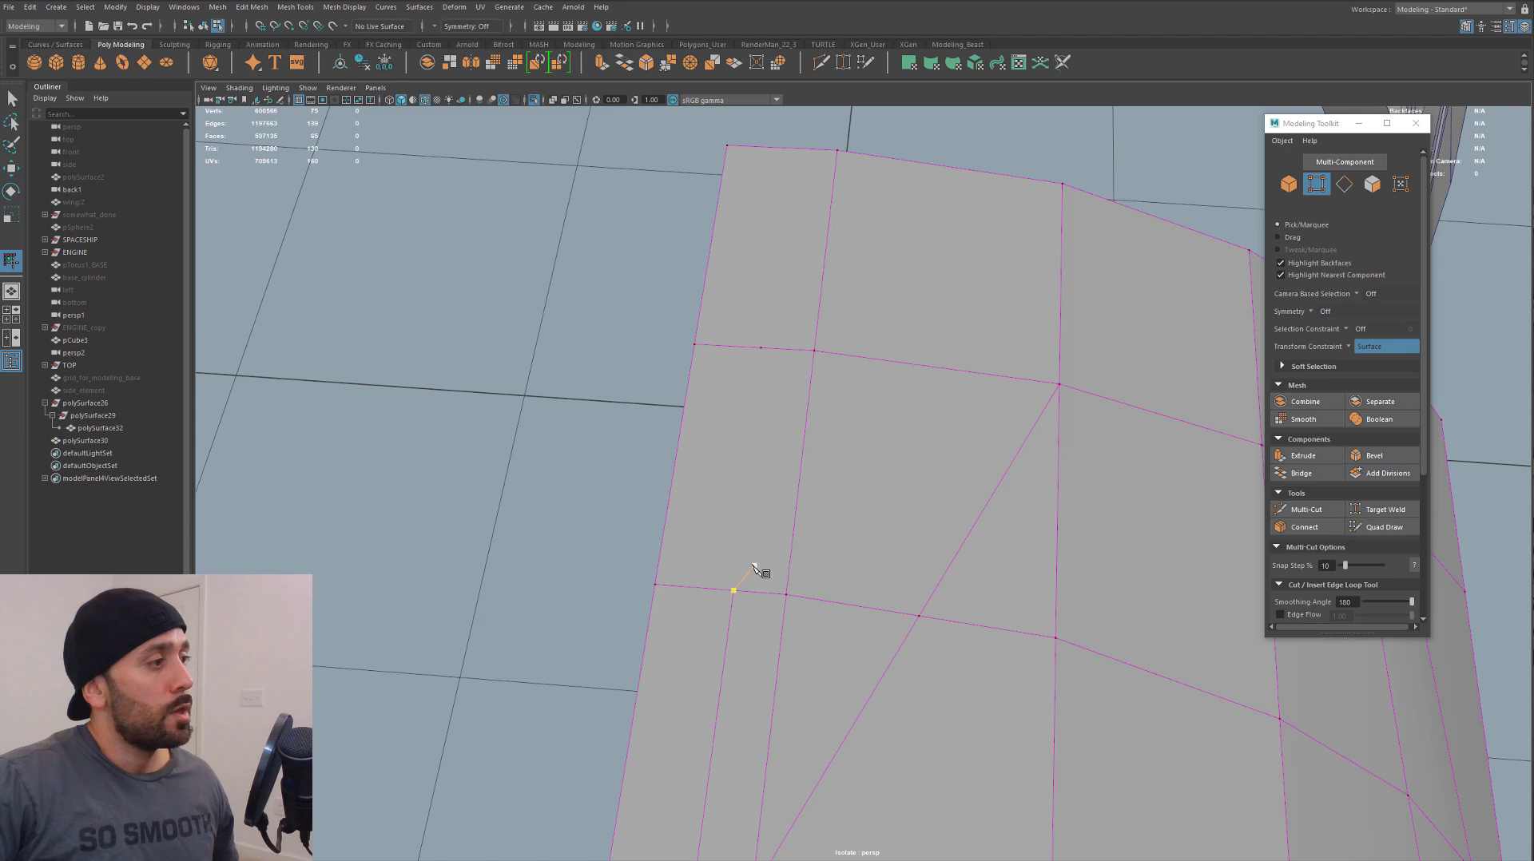
pyautogui.keyDown('alt'); pyautogui.moveTo(761, 270); pyautogui.dragTo(685, 532); pyautogui.keyUp('alt')
pyautogui.click(782, 556)
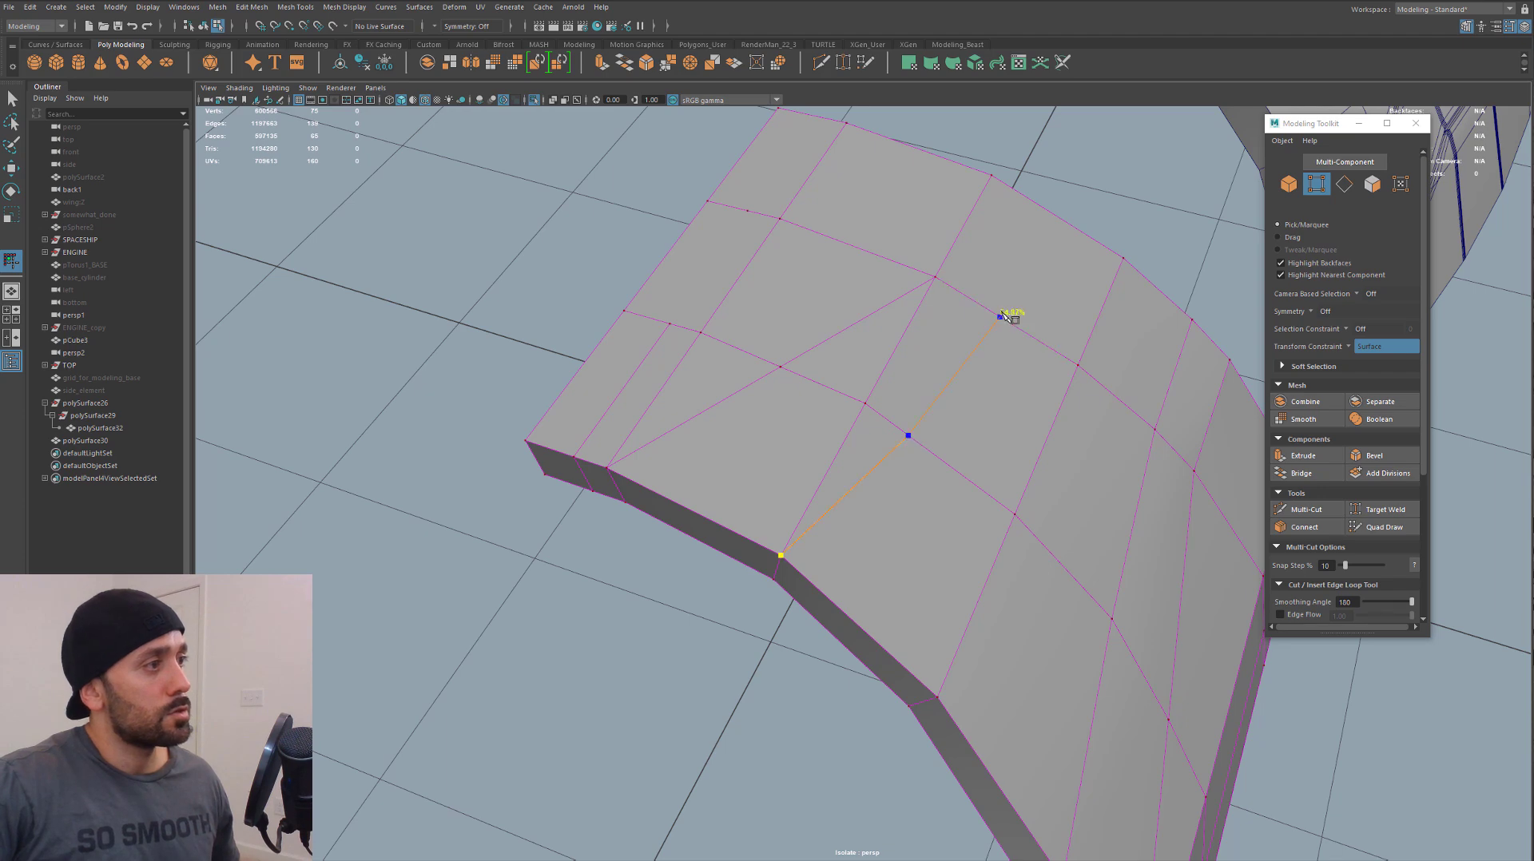
pyautogui.click(1055, 217)
pyautogui.keyDown('alt'); pyautogui.moveTo(991, 312); pyautogui.dragTo(627, 463); pyautogui.keyUp('alt')
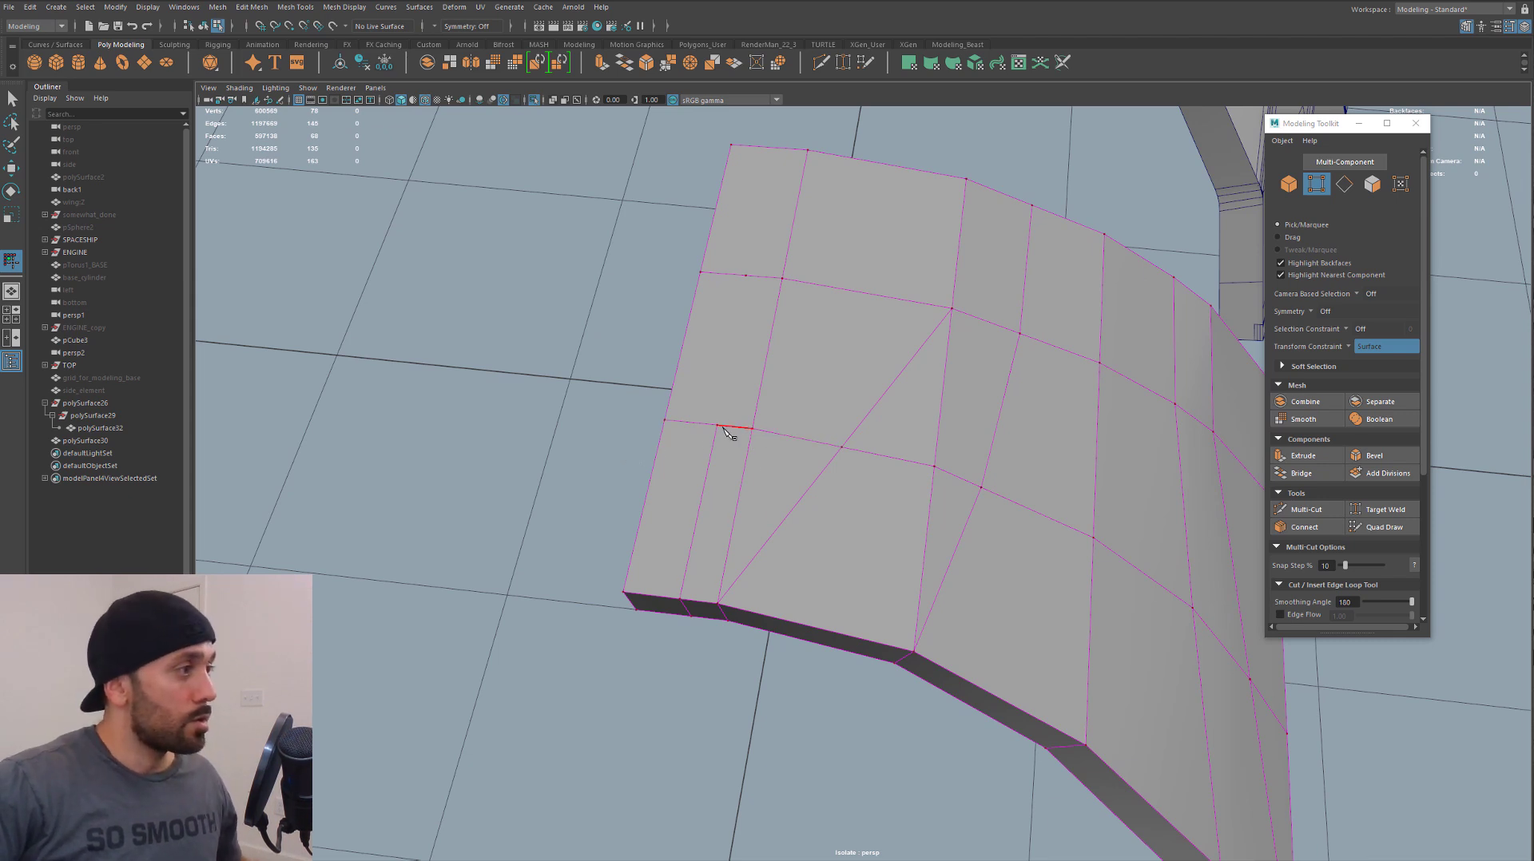
# Connect the end-row cut to the strip loop's next cross-row vertex, removing the two replaced loop edges and the stray midpoint vertex
pyautogui.click(782, 279)
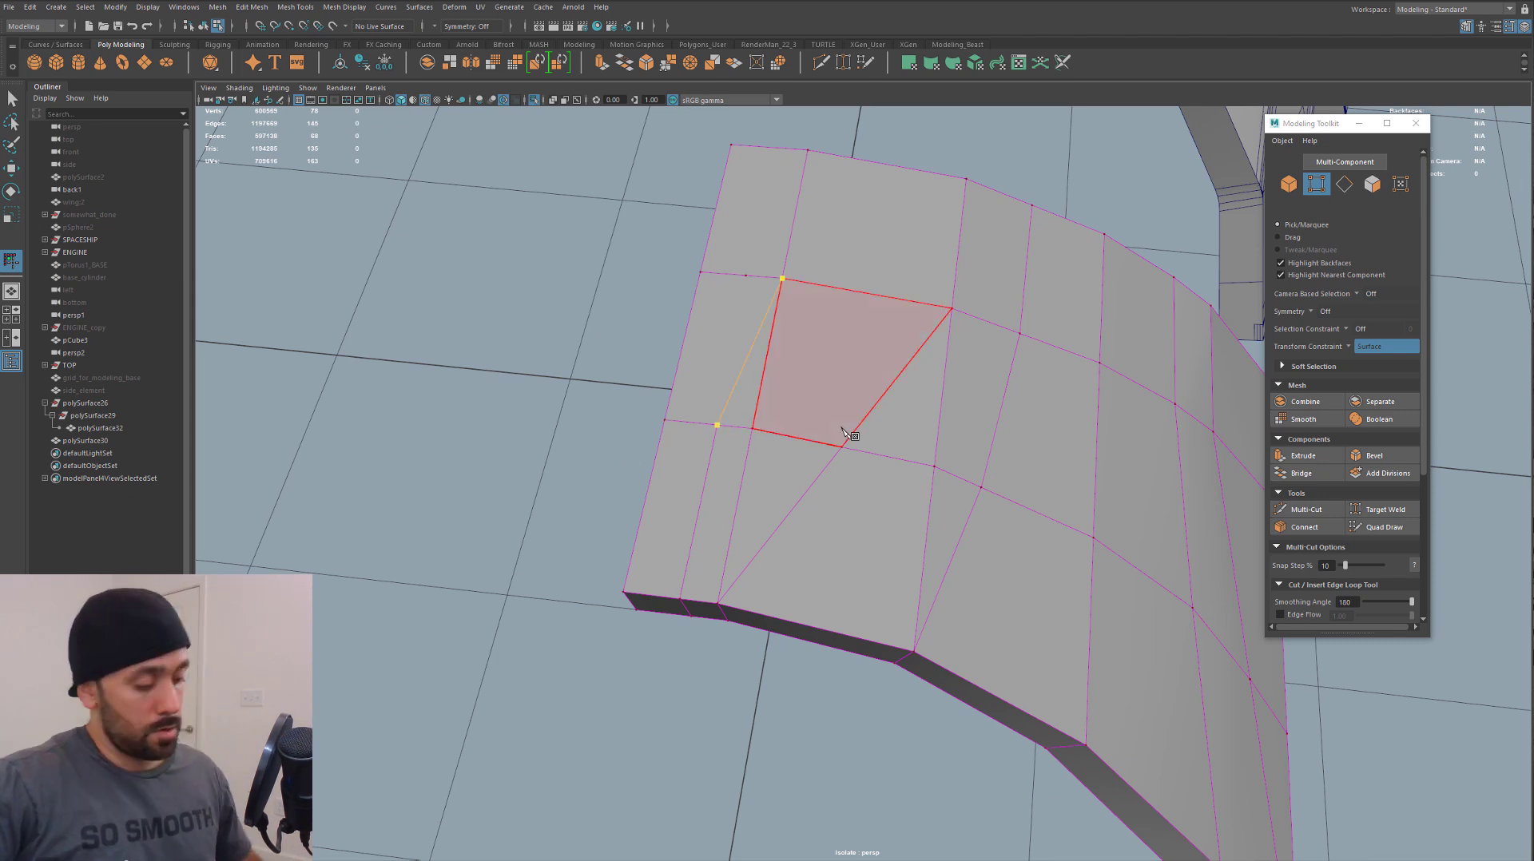
pyautogui.rightClick(848, 439)
pyautogui.press('q')
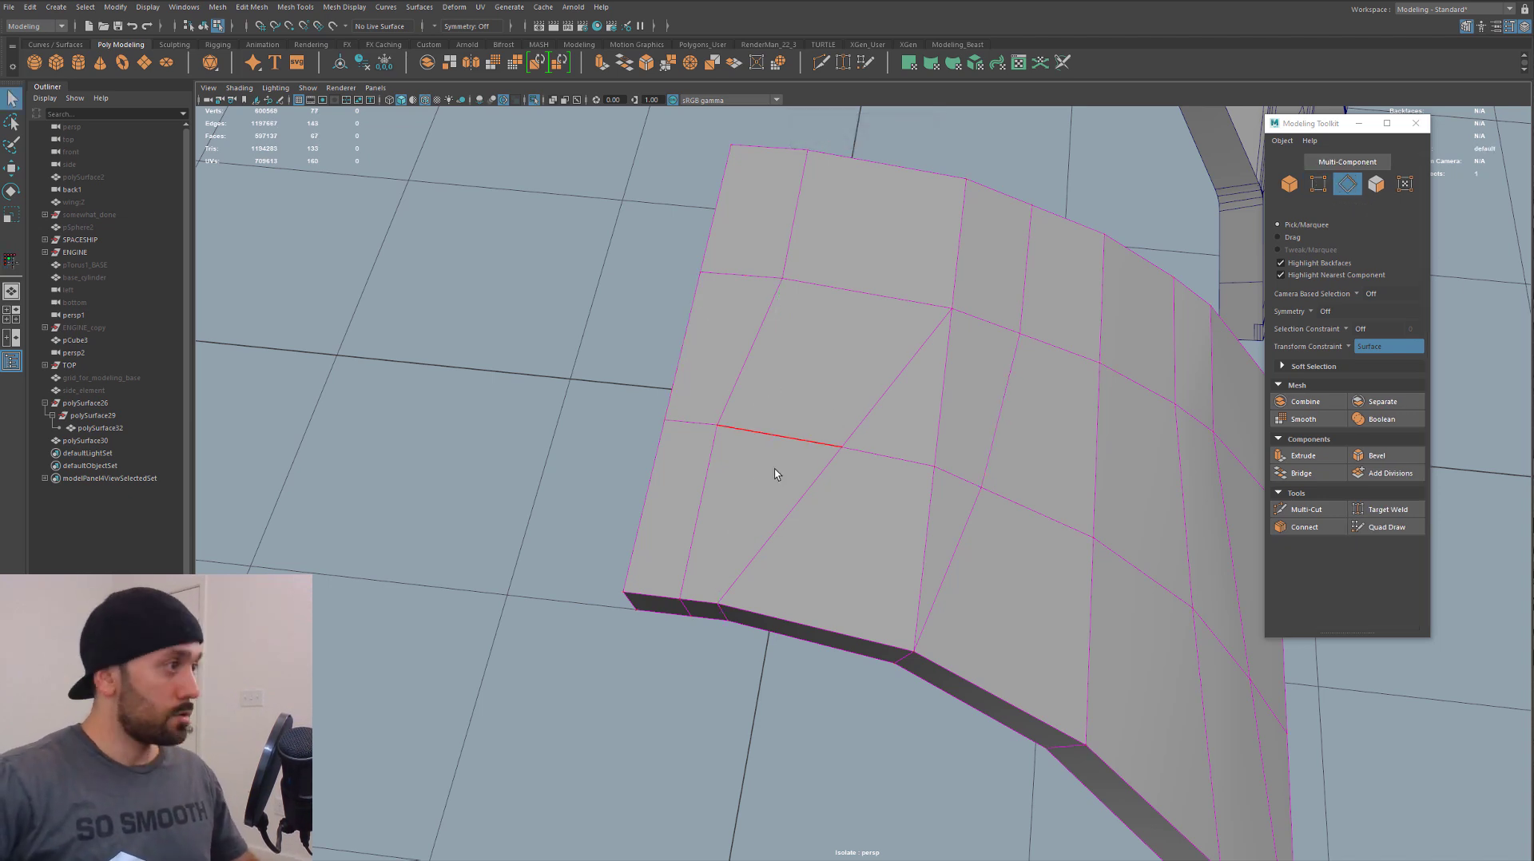
pyautogui.press('F9')
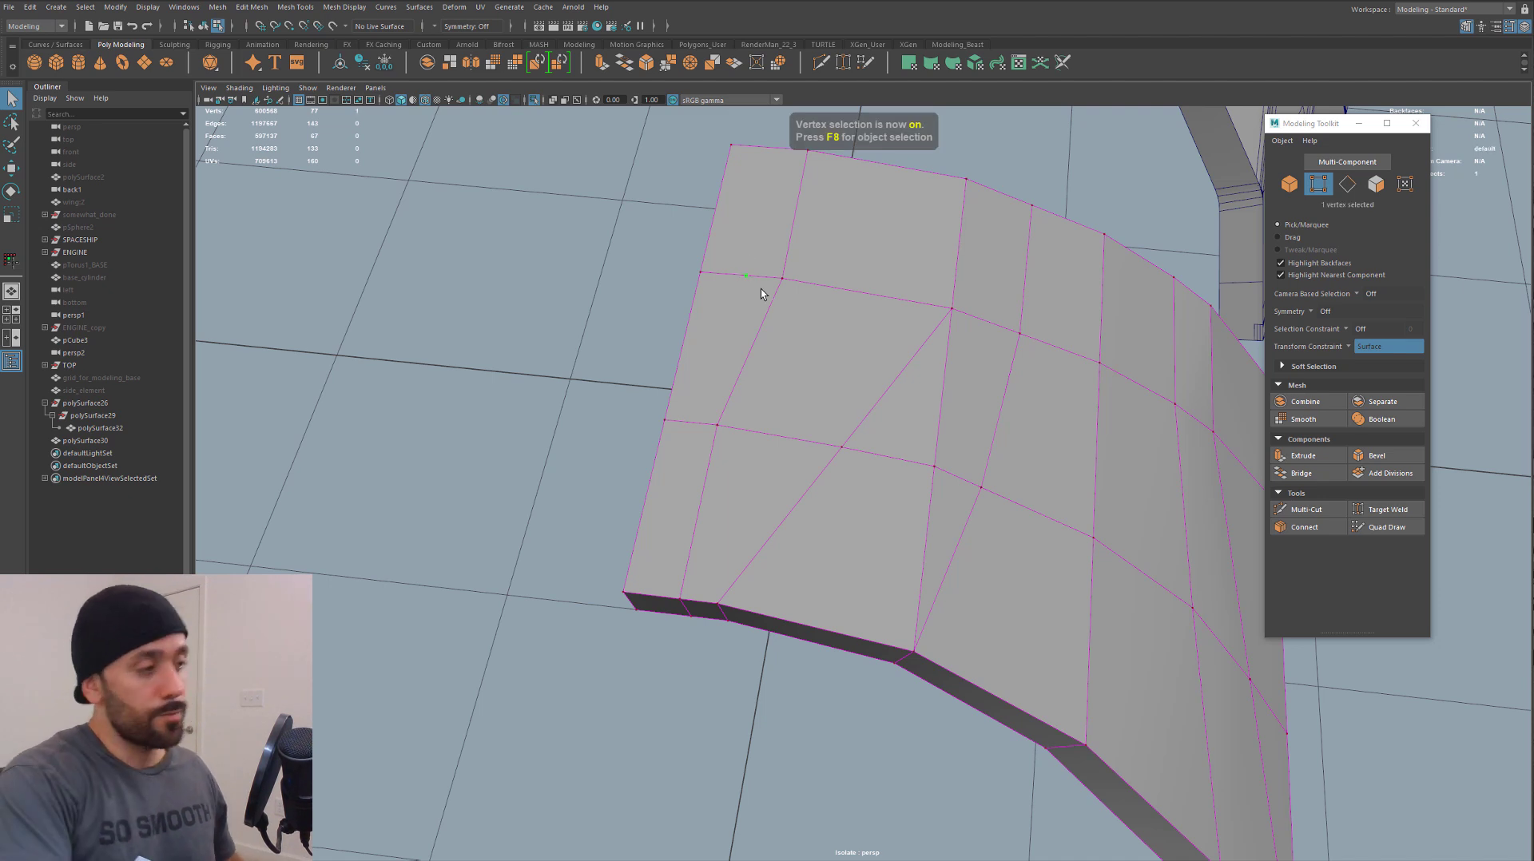
# Slide the rerouted strip loop's cross-row vertex slightly away from the border along the surface
pyautogui.click(718, 425)
pyautogui.press('w')
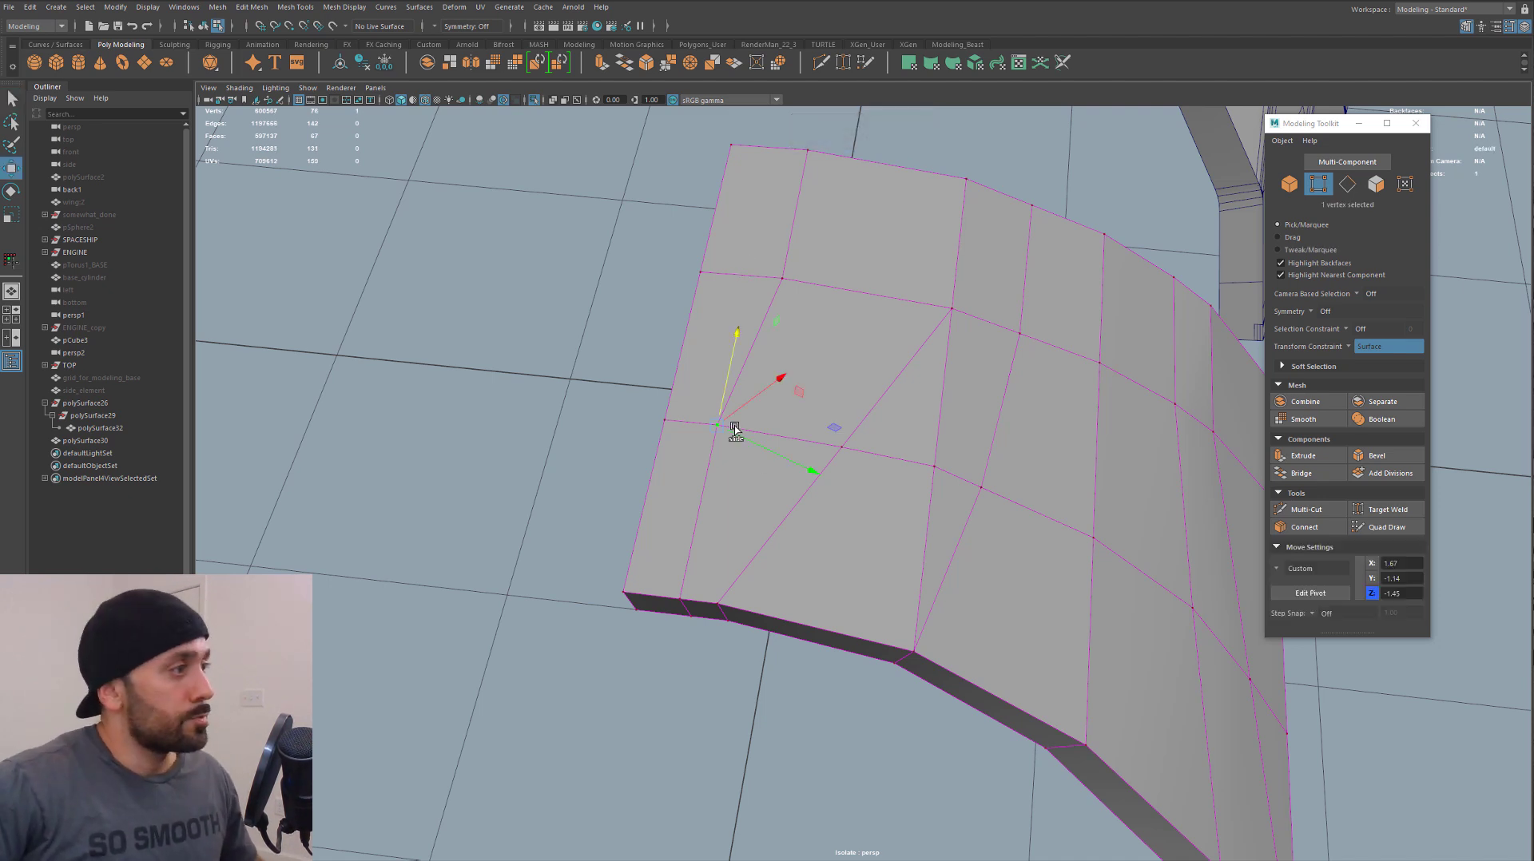
pyautogui.moveTo(722, 426); pyautogui.dragTo(737, 430)
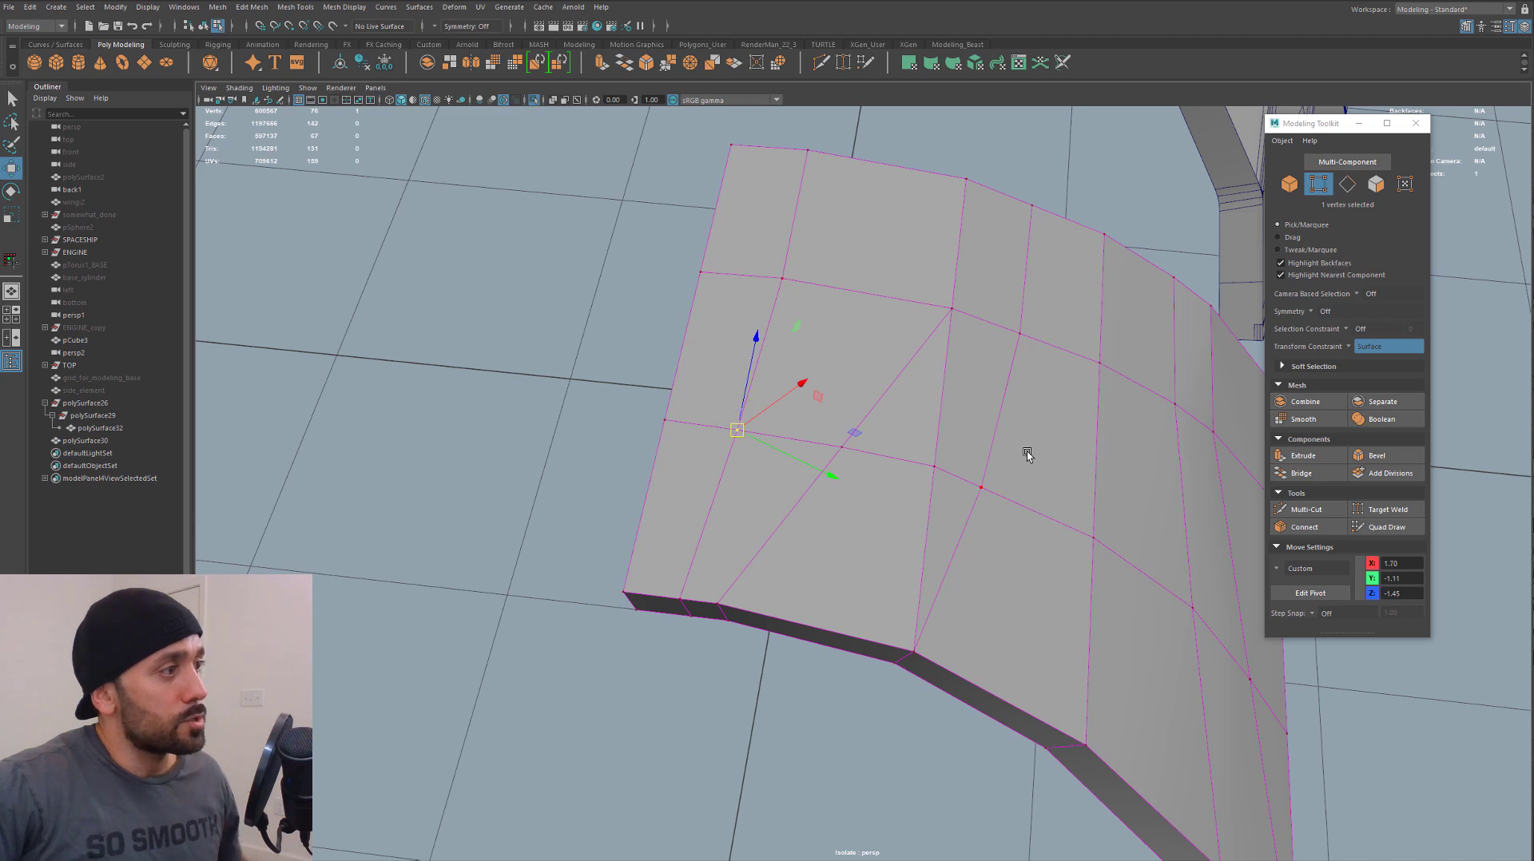
# Slide the new lengthwise cut's two cross-row vertices along the surface to smooth its curve
pyautogui.keyDown('alt'); pyautogui.moveTo(1011, 382); pyautogui.dragTo(993, 382); pyautogui.keyUp('alt')
pyautogui.moveTo(1025, 454)
pyautogui.keyDown('alt'); pyautogui.mouseDown()
pyautogui.moveTo(1024, 433)
pyautogui.moveTo(1003, 467)
pyautogui.mouseUp(); pyautogui.keyUp('alt')
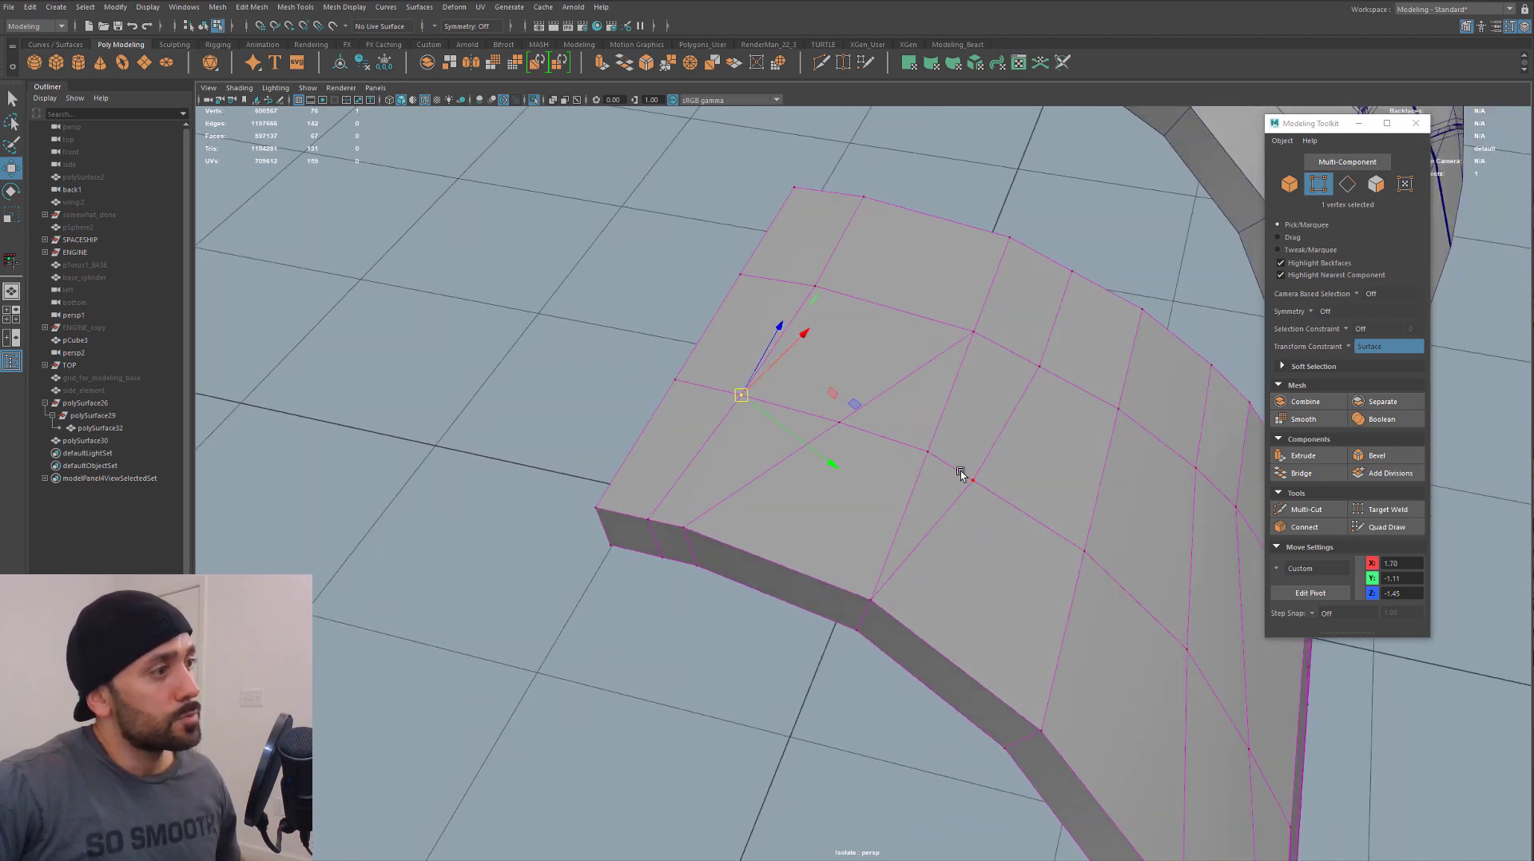
pyautogui.click(963, 477)
pyautogui.click(1040, 367)
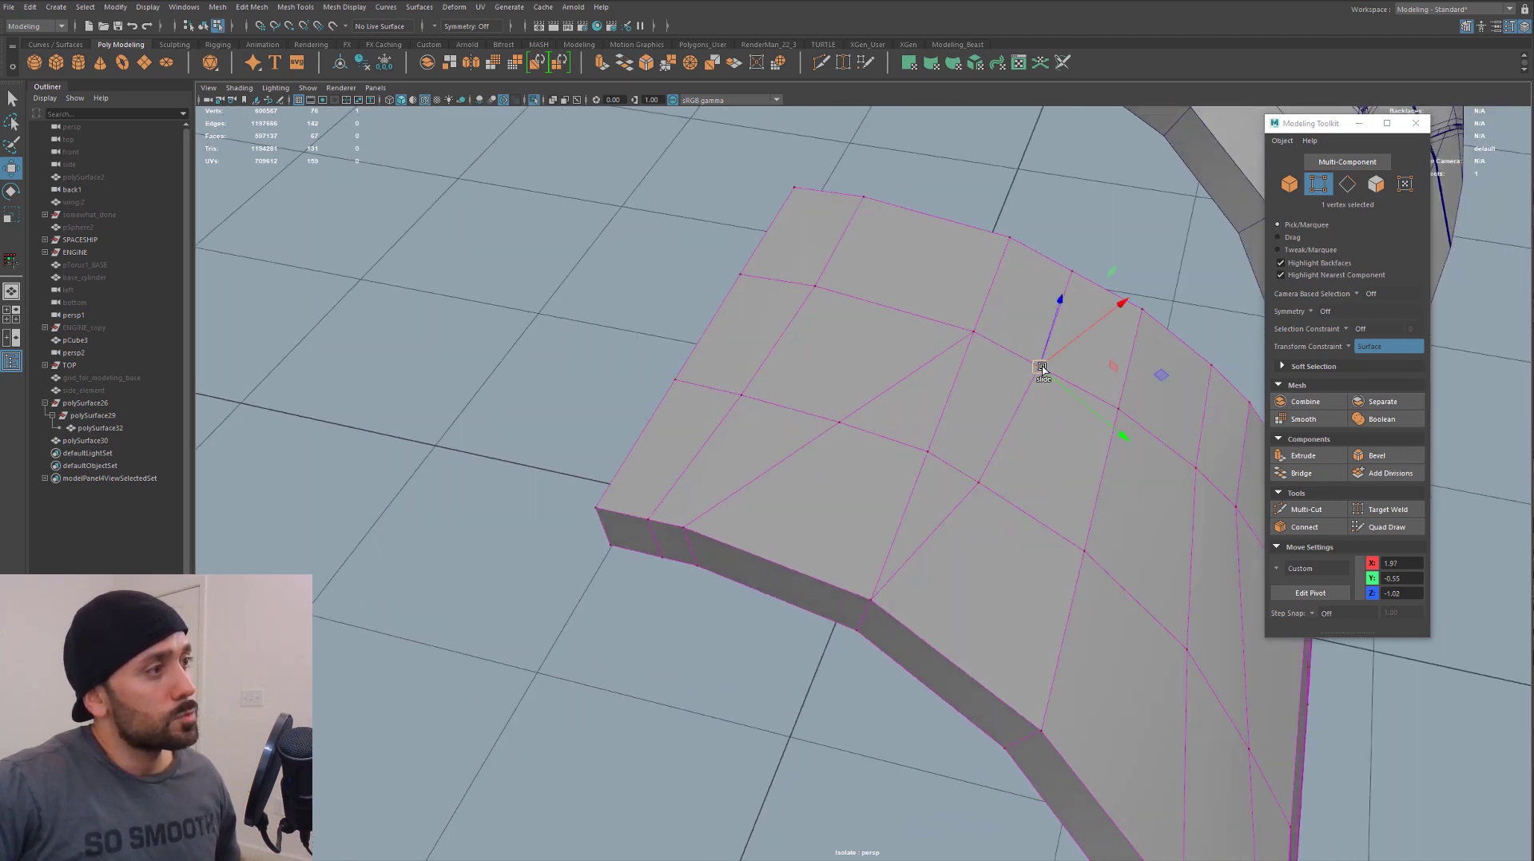
pyautogui.keyDown('alt'); pyautogui.moveTo(993, 343); pyautogui.dragTo(921, 418); pyautogui.keyUp('alt')
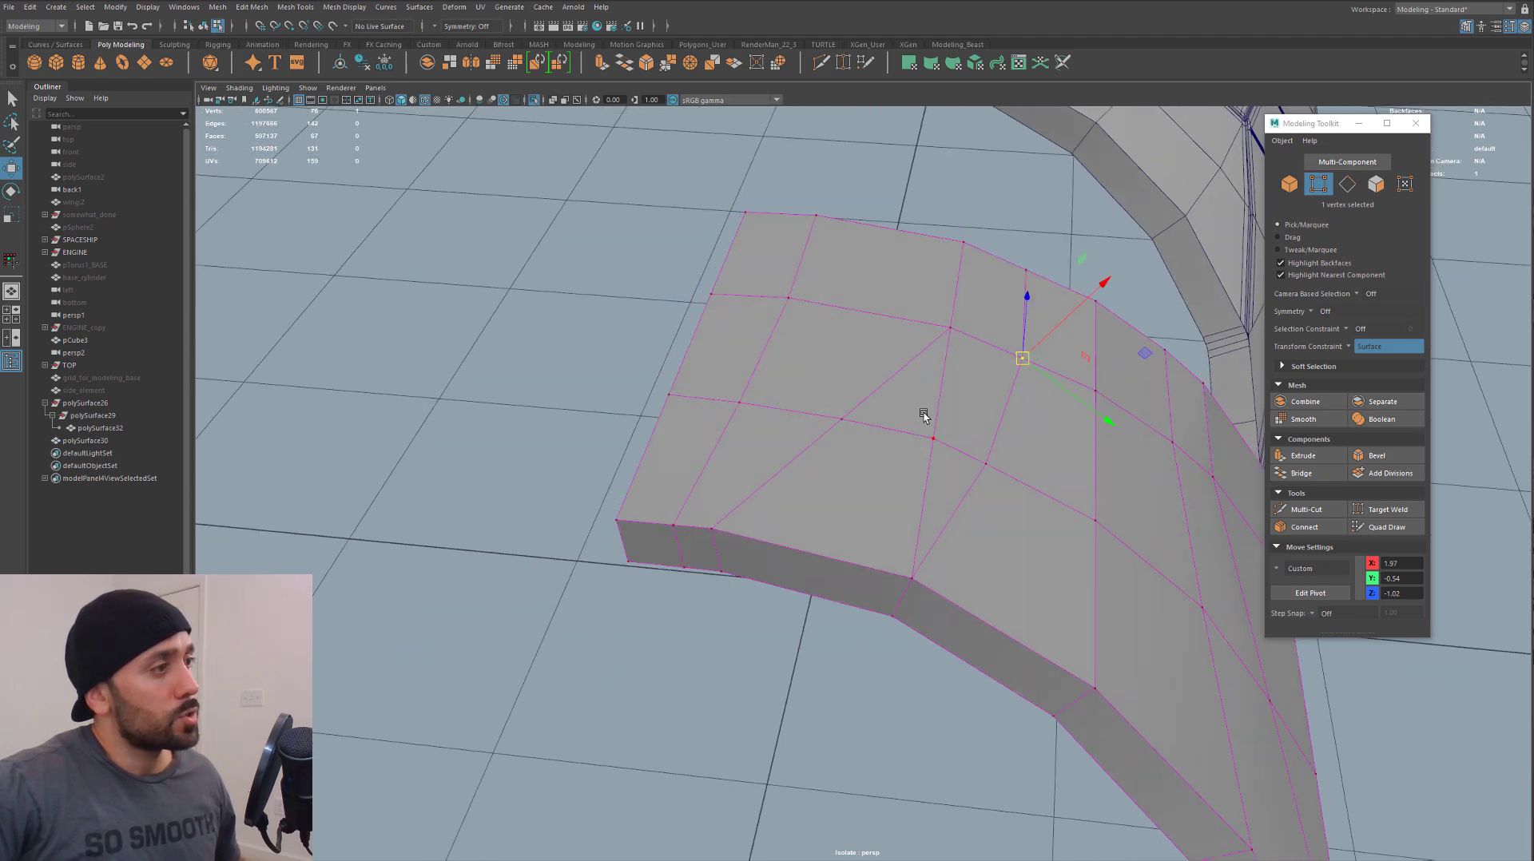
# Delete the two old lengthwise edges between the end border corner and the vertex where the upper diagonal ends
pyautogui.moveTo(921, 418); pyautogui.dragTo(921, 371, button='right')
pyautogui.click(931, 495)
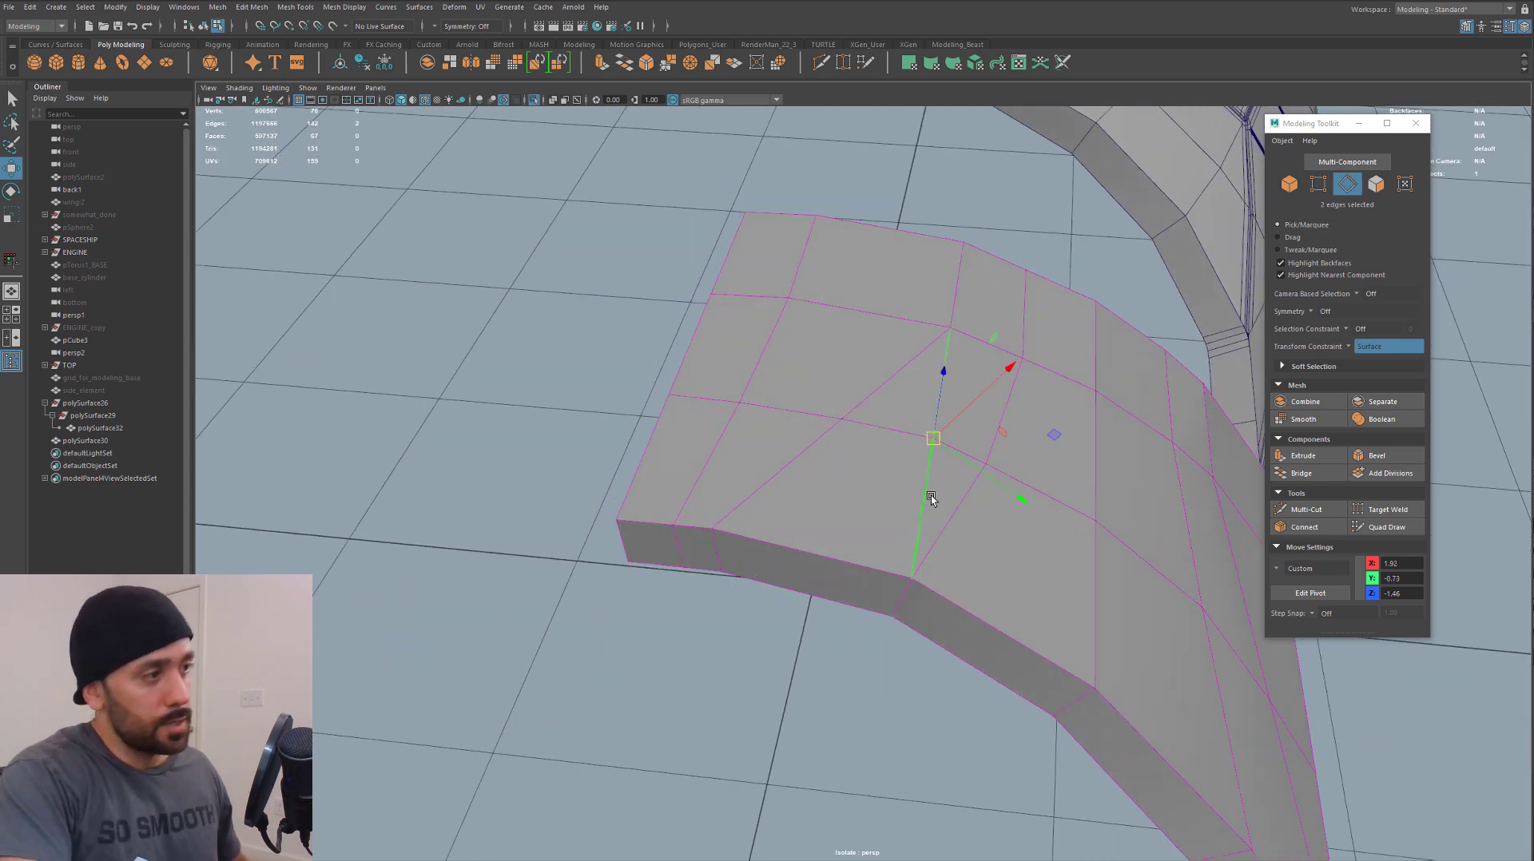
pyautogui.hotkey('ctrl', 'Delete')
pyautogui.moveTo(963, 498)
pyautogui.keyDown('alt'); pyautogui.mouseDown()
pyautogui.moveTo(990, 505)
pyautogui.moveTo(872, 525)
pyautogui.moveTo(961, 498)
pyautogui.mouseUp(); pyautogui.keyUp('alt')
pyautogui.keyDown('alt'); pyautogui.moveTo(930, 441); pyautogui.dragTo(1000, 428); pyautogui.keyUp('alt')
pyautogui.scroll(2, 1008, 289)
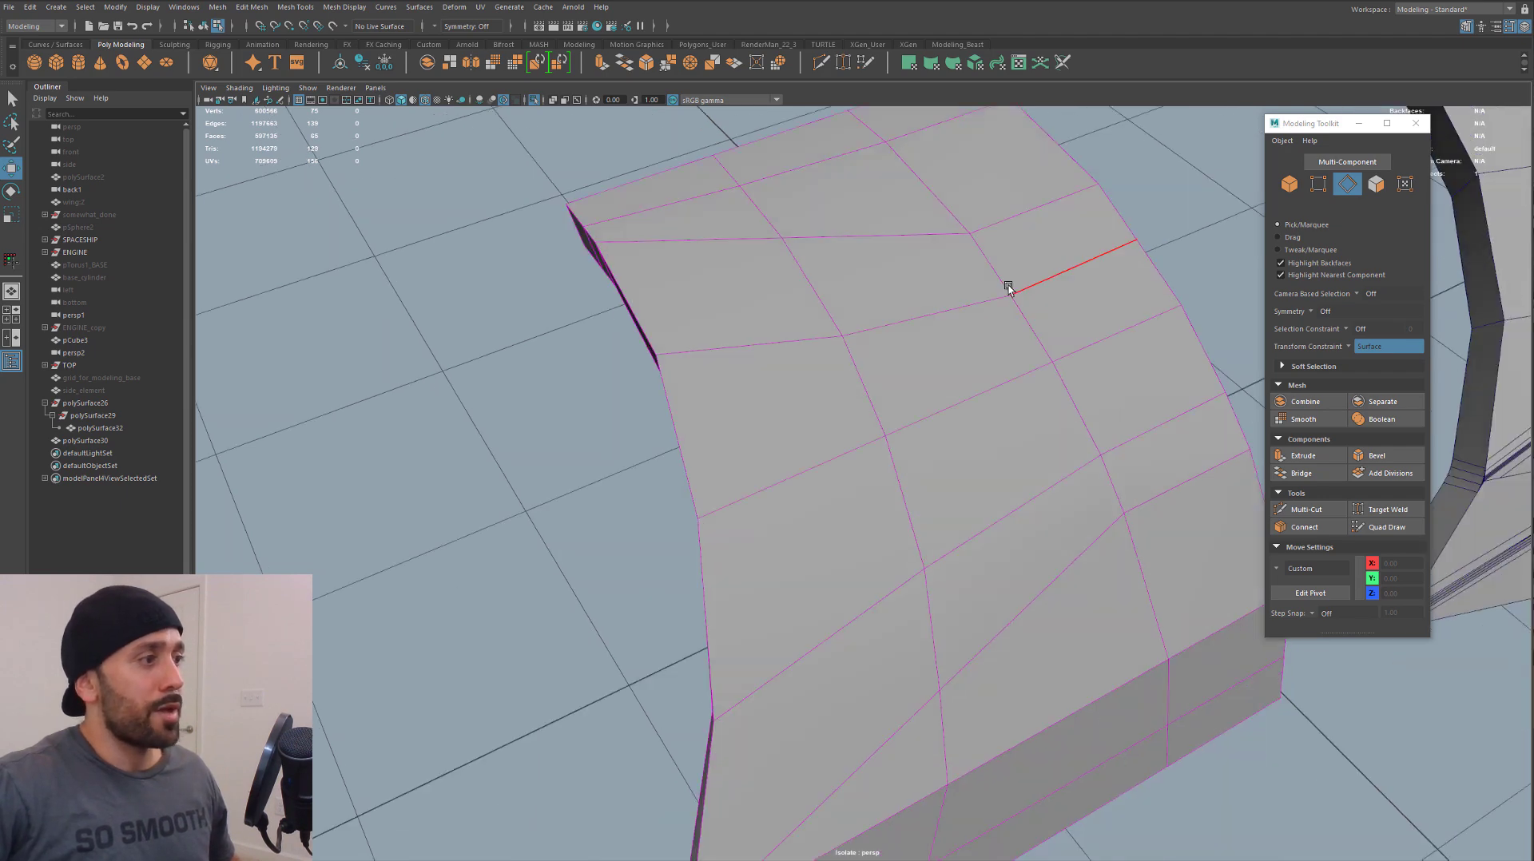
# Select the new lengthwise cut's middle and far edges, align the move pivot to the adjacent face and turn off the Surface constraint
pyautogui.scroll(-3, 1009, 290)
pyautogui.keyDown('alt'); pyautogui.moveTo(1008, 289); pyautogui.dragTo(939, 505); pyautogui.keyUp('alt')
pyautogui.moveTo(885, 426); pyautogui.dragTo(884, 386, button='right')
pyautogui.click(884, 386)
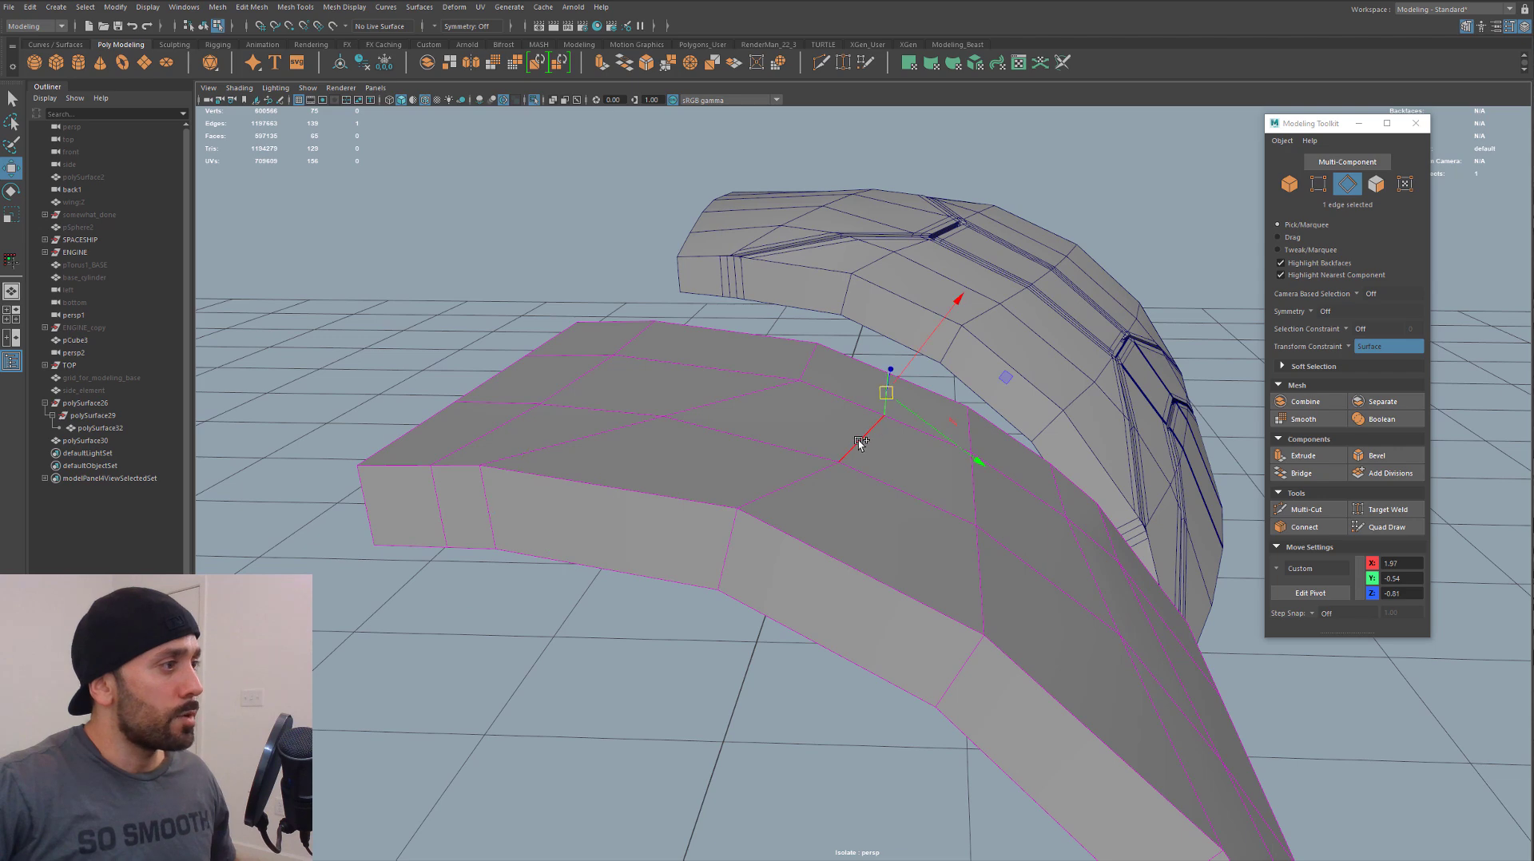
pyautogui.keyDown('shift'); pyautogui.click(858, 442); pyautogui.keyUp('shift')
pyautogui.keyDown('alt'); pyautogui.moveTo(859, 442); pyautogui.dragTo(845, 497); pyautogui.keyUp('alt')
pyautogui.press('d')
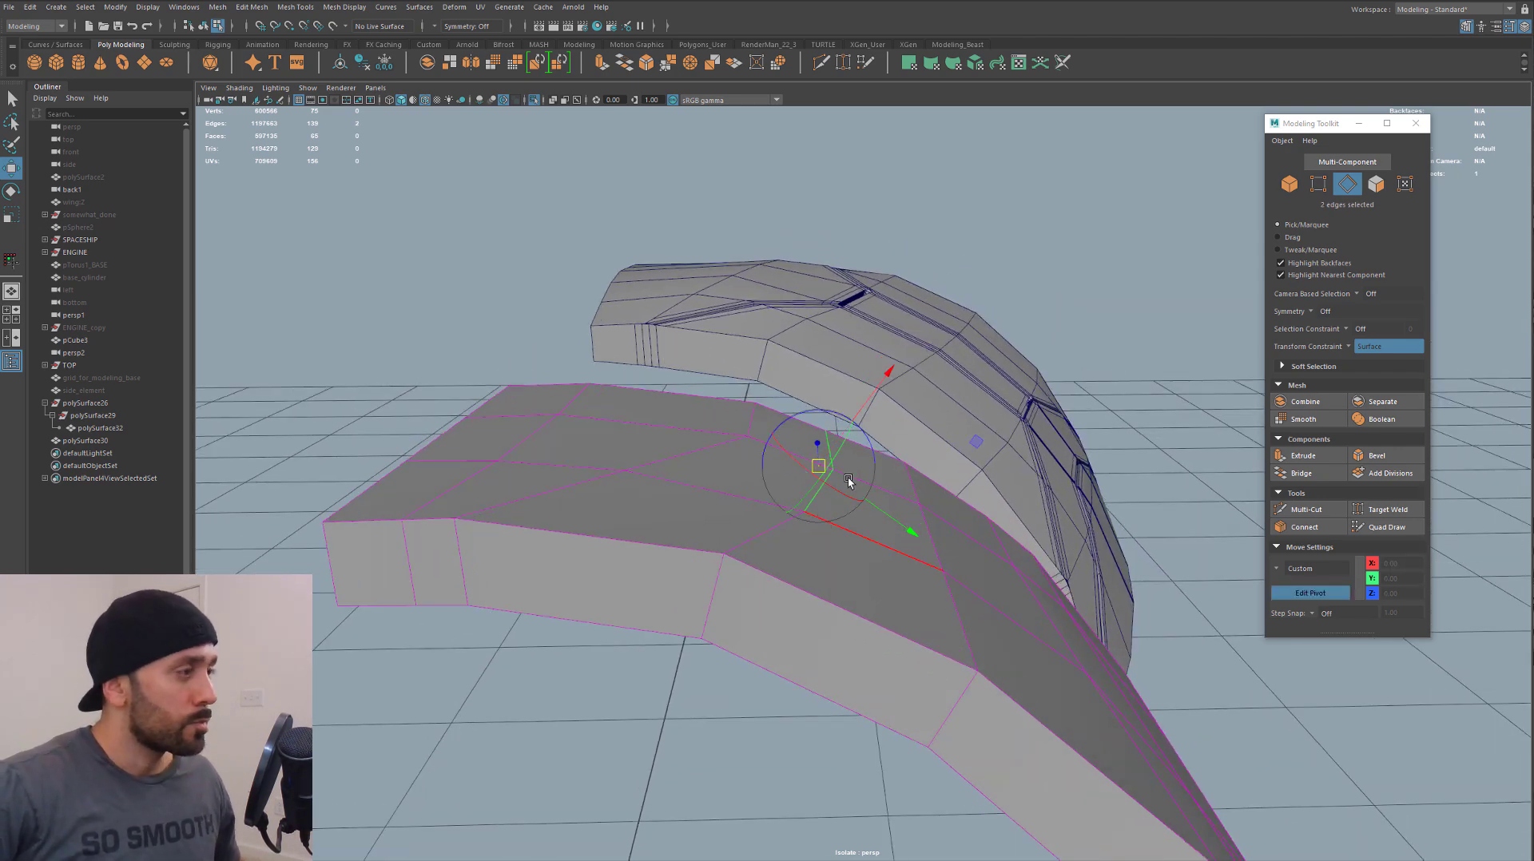
pyautogui.keyDown('ctrl'); pyautogui.click(838, 503); pyautogui.keyUp('ctrl')
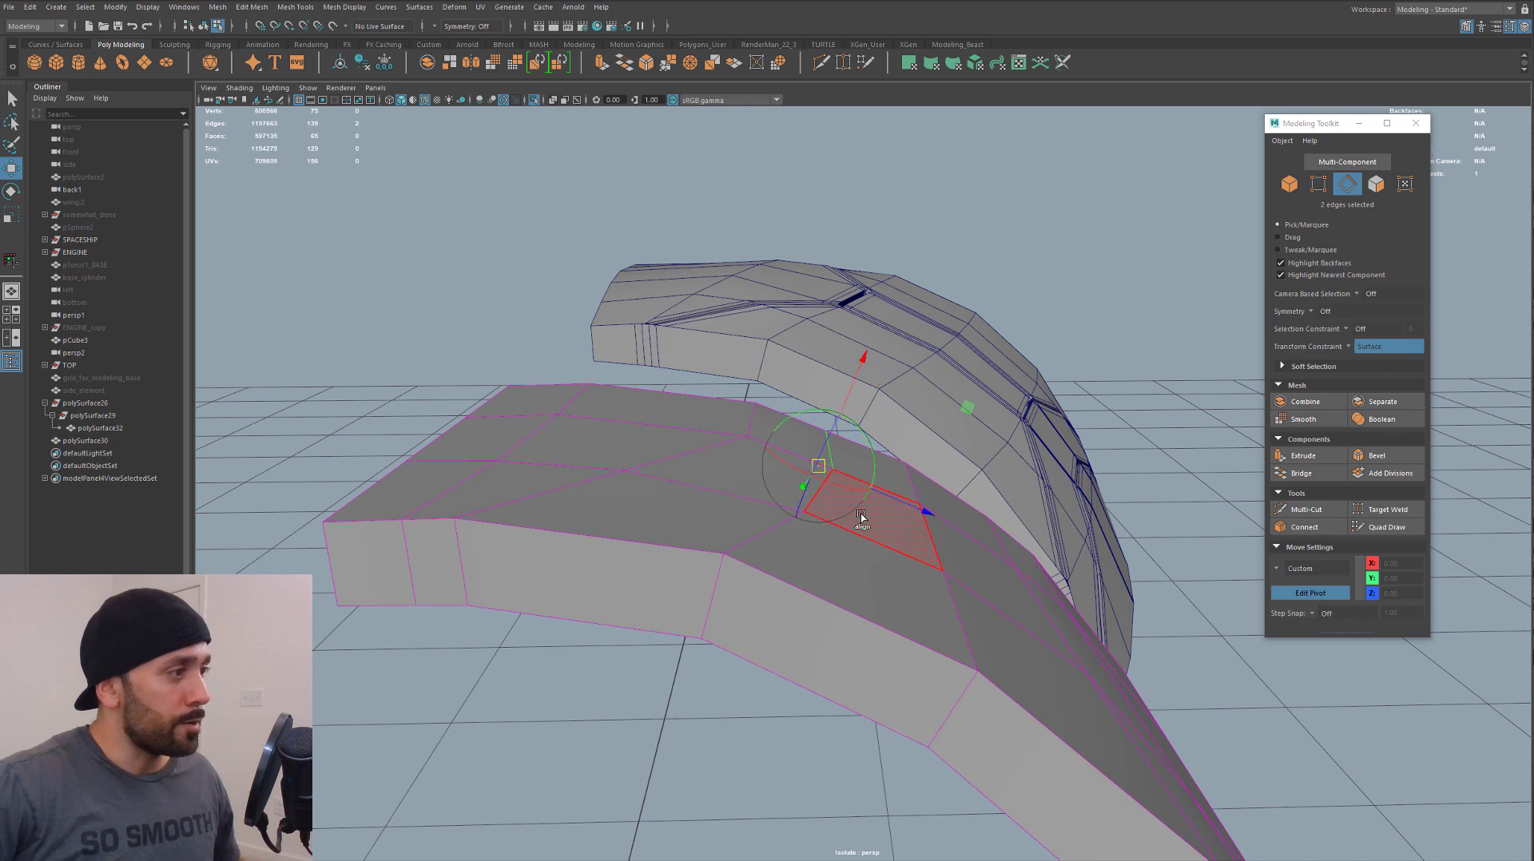
pyautogui.keyDown('alt'); pyautogui.moveTo(863, 516); pyautogui.dragTo(814, 479); pyautogui.keyUp('alt')
pyautogui.press('d')
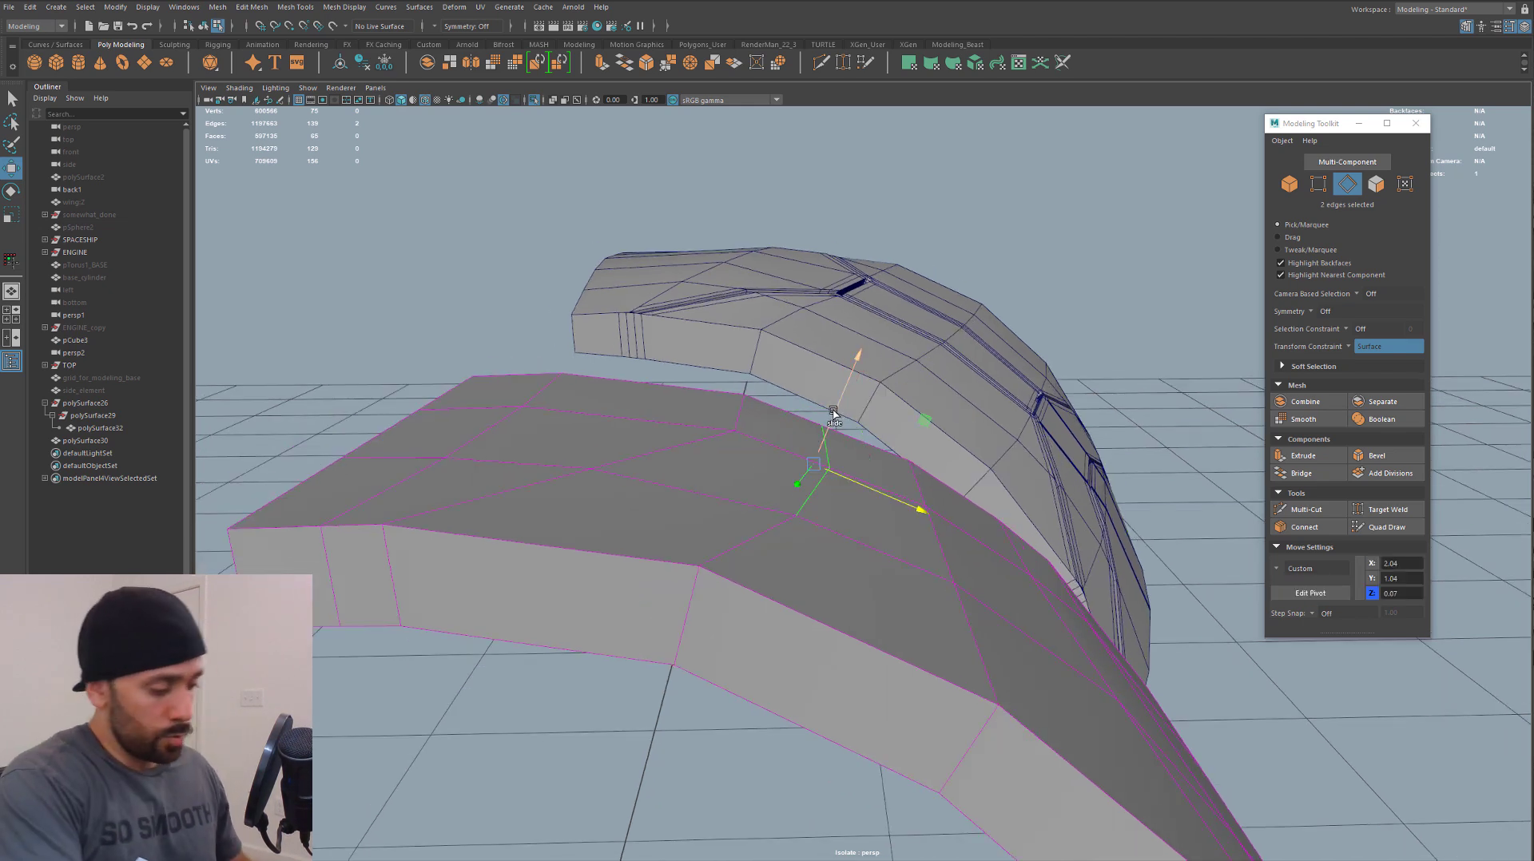
pyautogui.hotkey('ctrl', 'shift', 's')
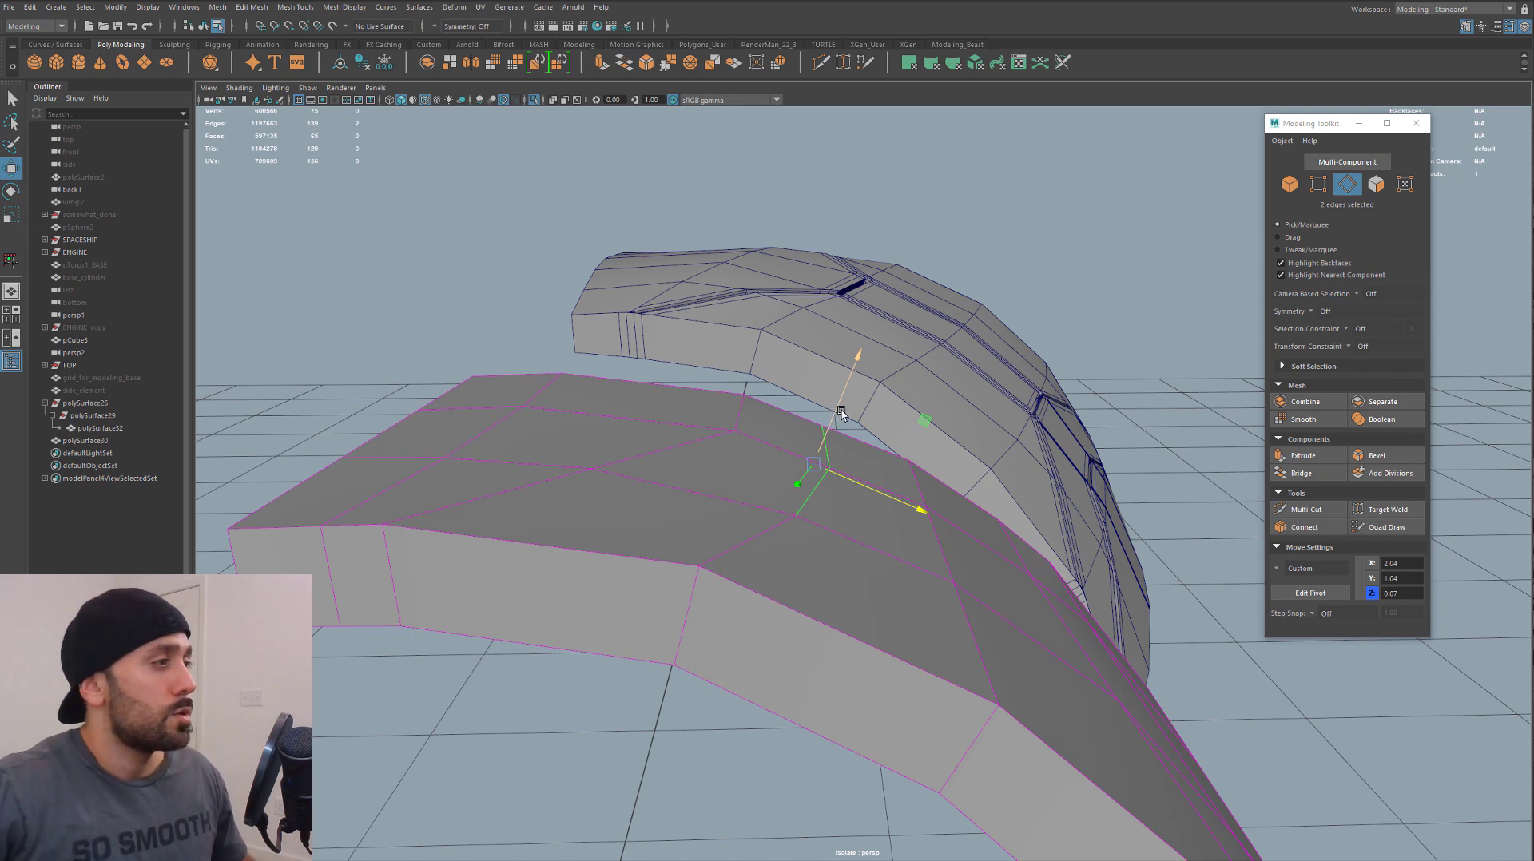
pyautogui.keyDown('alt'); pyautogui.moveTo(836, 410); pyautogui.dragTo(746, 398); pyautogui.keyUp('alt')
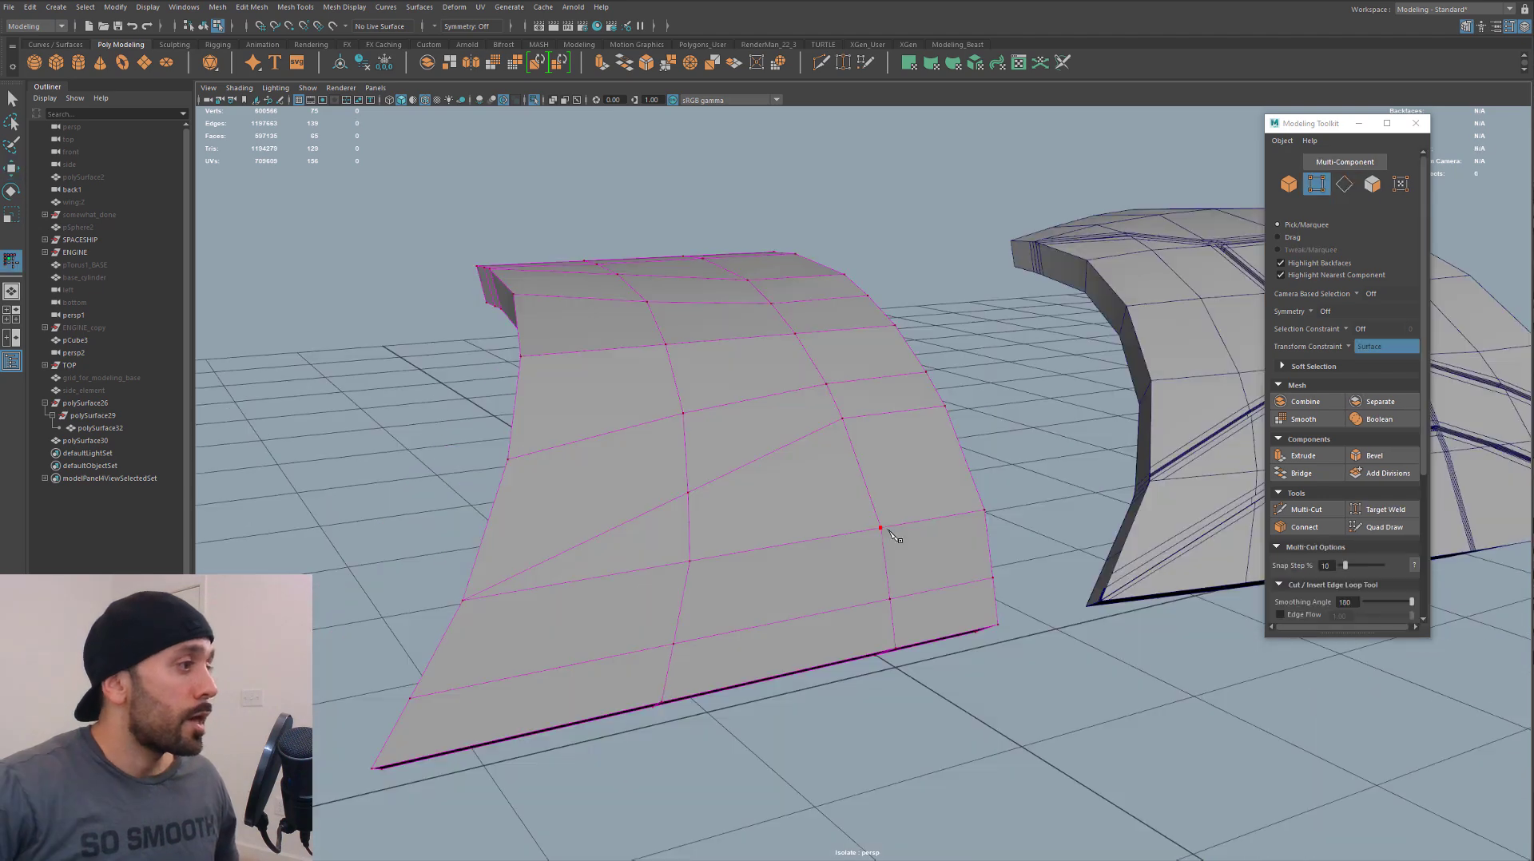
# Cut a diagonal between the two lengthwise loops, from the upper cross-row vertex on one to the lowest cross-row vertex on the other
pyautogui.click(872, 535)
pyautogui.keyDown('alt'); pyautogui.moveTo(871, 535); pyautogui.dragTo(954, 496, button='middle'); pyautogui.keyUp('alt')
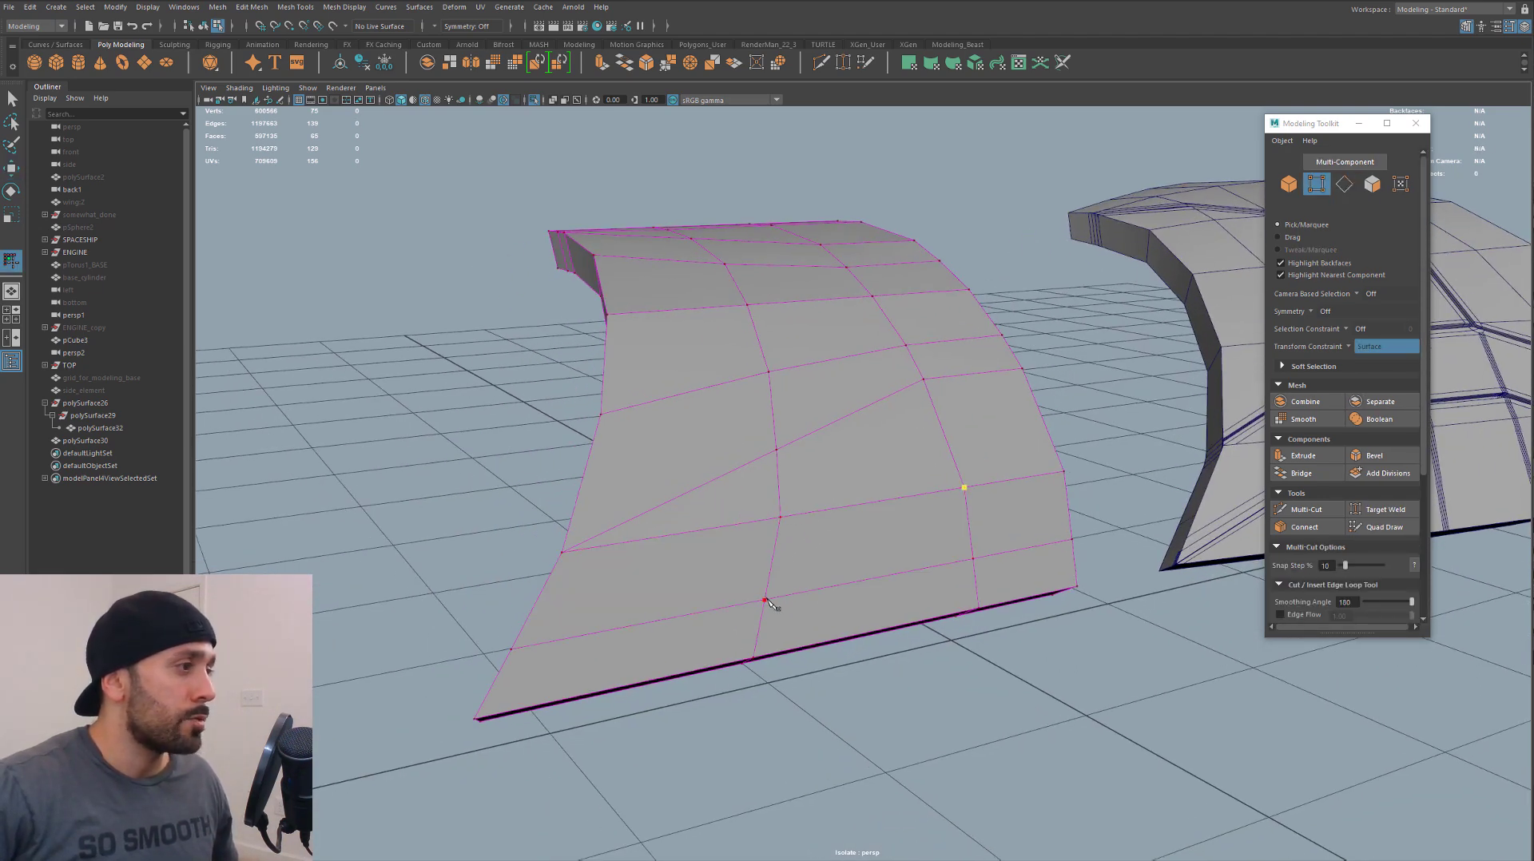
pyautogui.keyDown('alt'); pyautogui.moveTo(779, 568); pyautogui.dragTo(720, 577); pyautogui.keyUp('alt')
pyautogui.press('w')
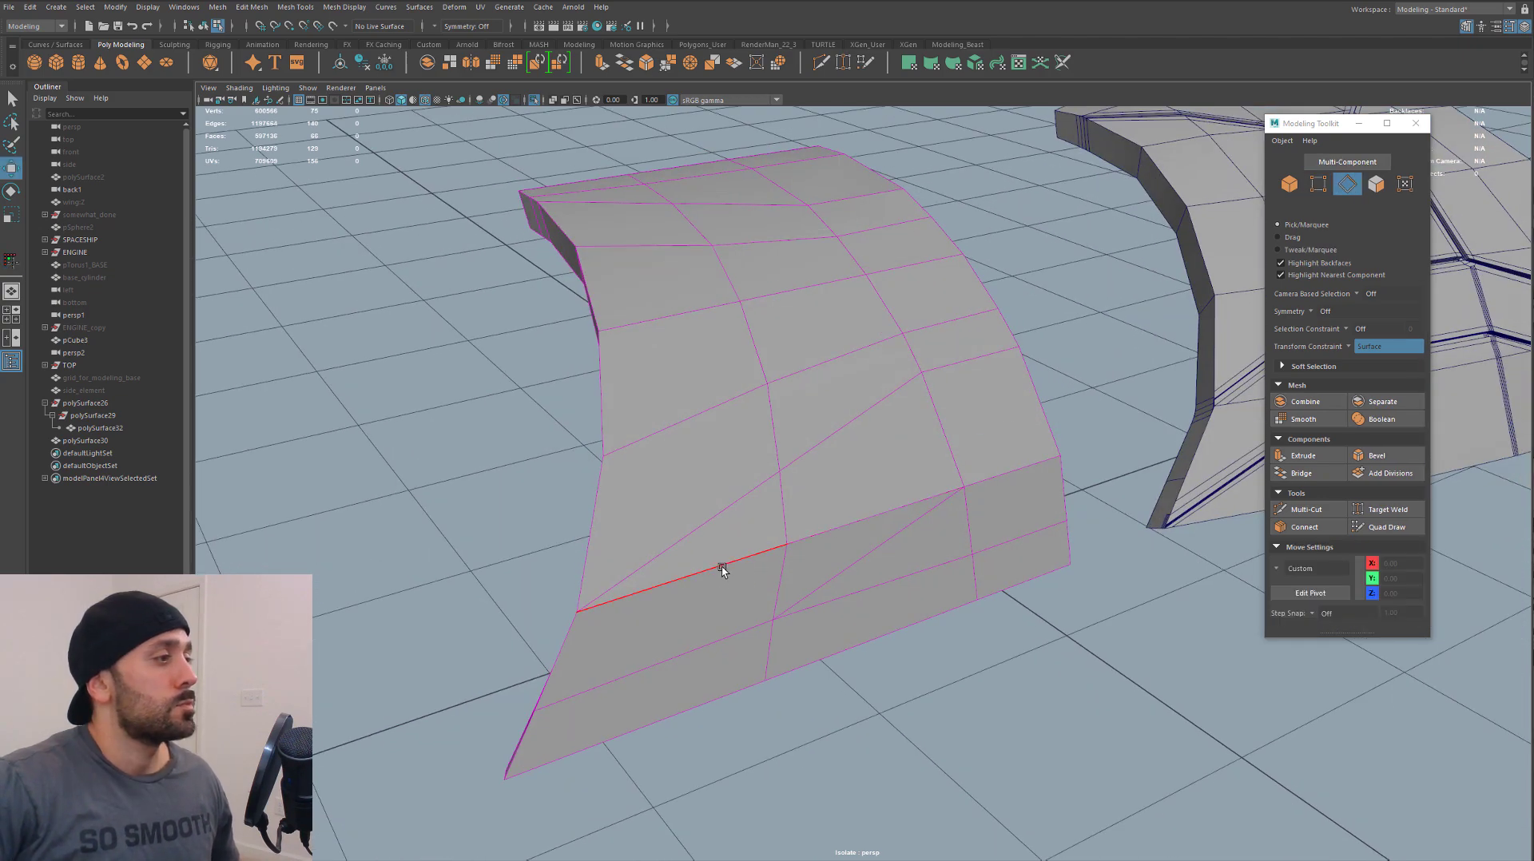
# Delete the old upper cross-row edges before the new diagonal and the lowest cross-row edges beyond it
pyautogui.click(723, 569)
pyautogui.keyDown('shift'); pyautogui.click(893, 511); pyautogui.keyUp('shift')
pyautogui.keyDown('shift'); pyautogui.click(907, 575); pyautogui.keyUp('shift')
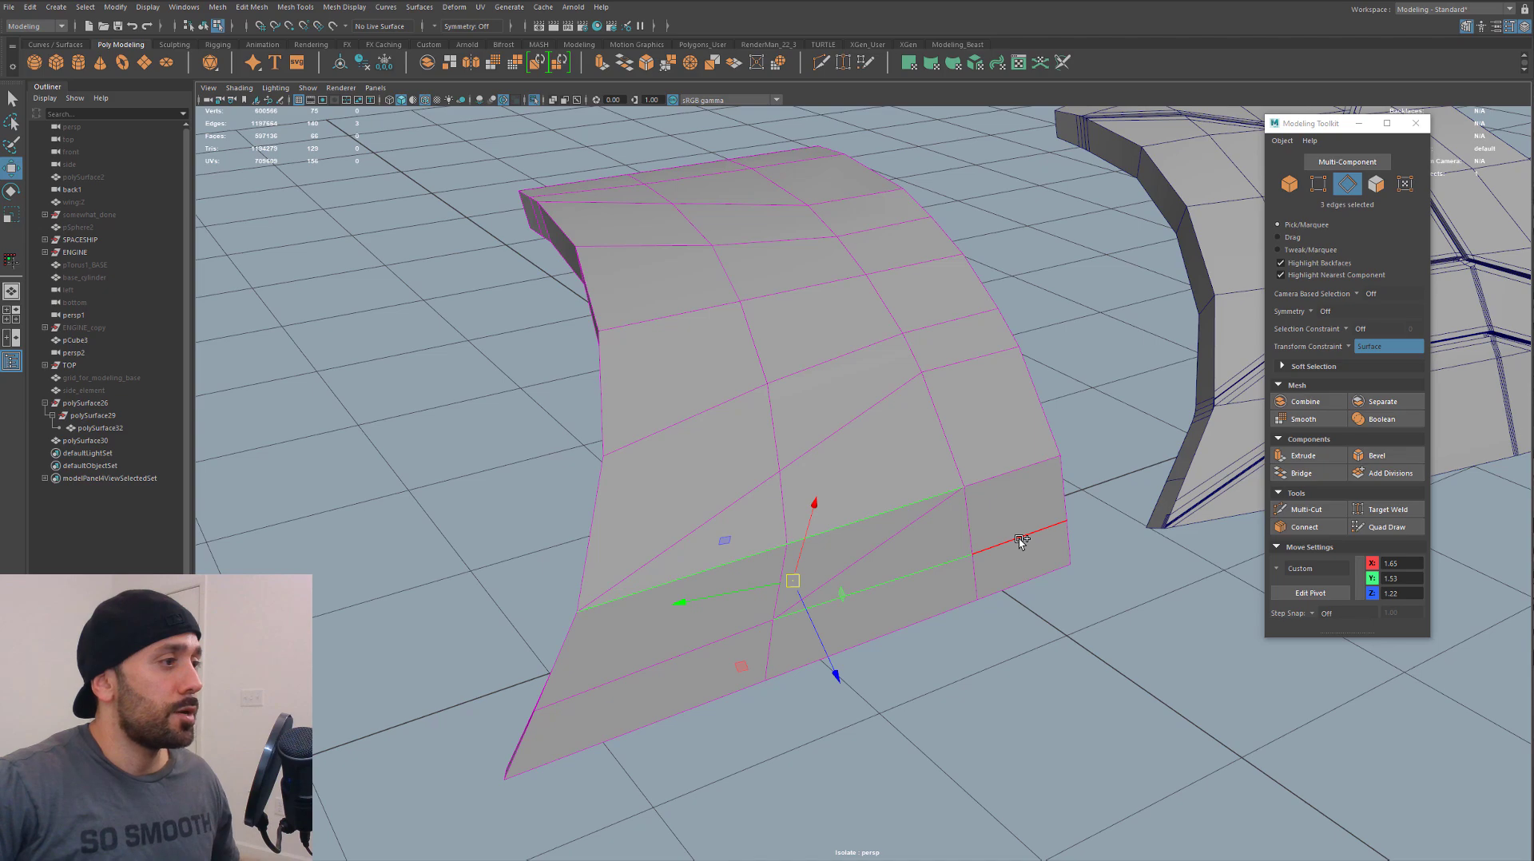
pyautogui.hotkey('ctrl', 'Delete')
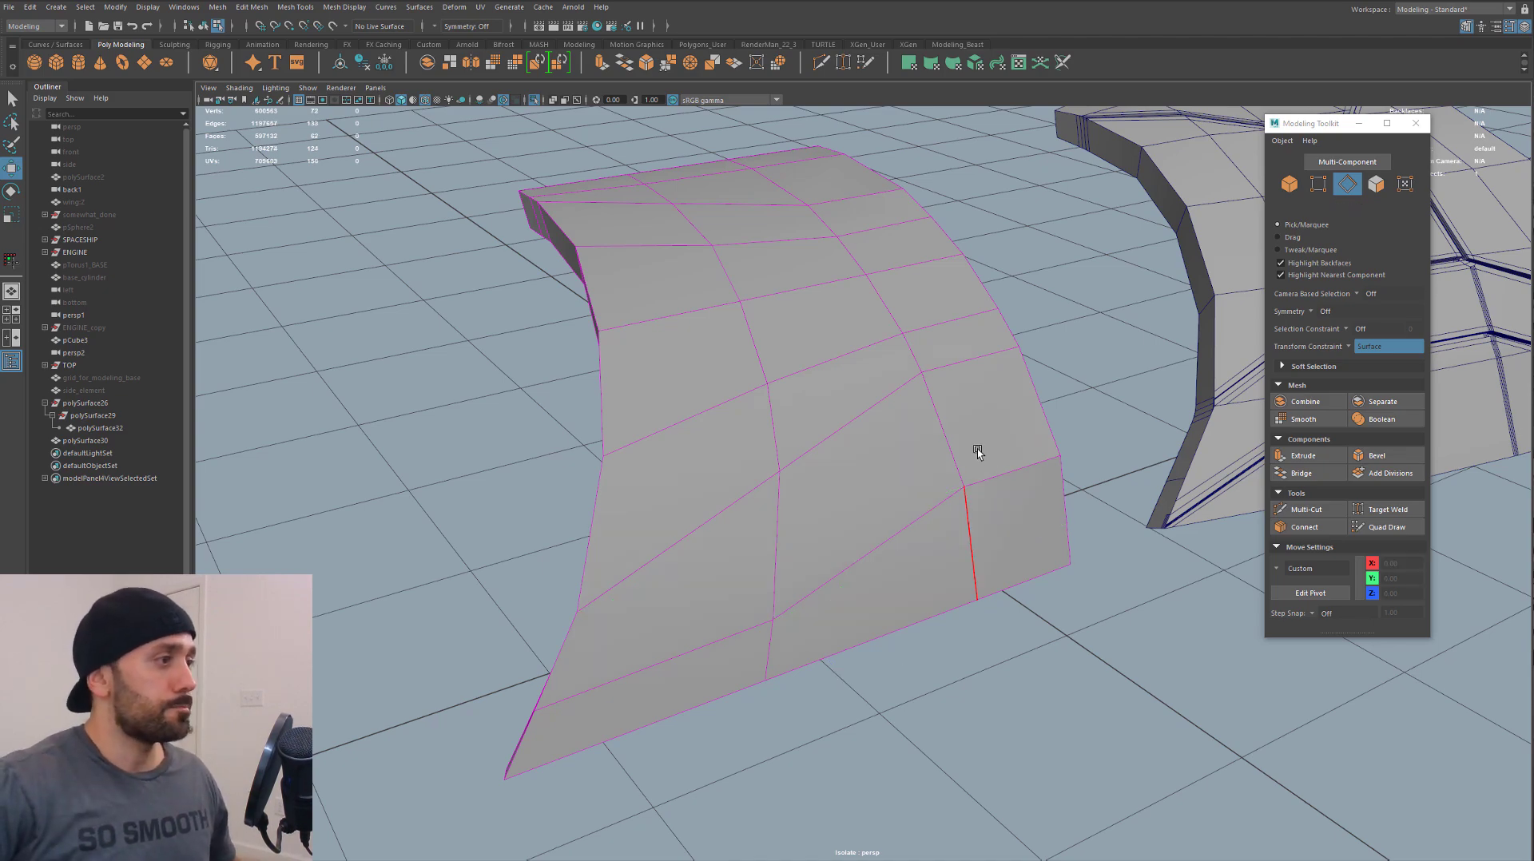
# Slide the two interior vertices of the lowest cross-row along the surface to even out the row's spacing
pyautogui.moveTo(977, 449)
pyautogui.keyDown('alt'); pyautogui.mouseDown()
pyautogui.moveTo(1044, 431)
pyautogui.moveTo(956, 445)
pyautogui.mouseUp(); pyautogui.keyUp('alt')
pyautogui.scroll(3, 956, 445)
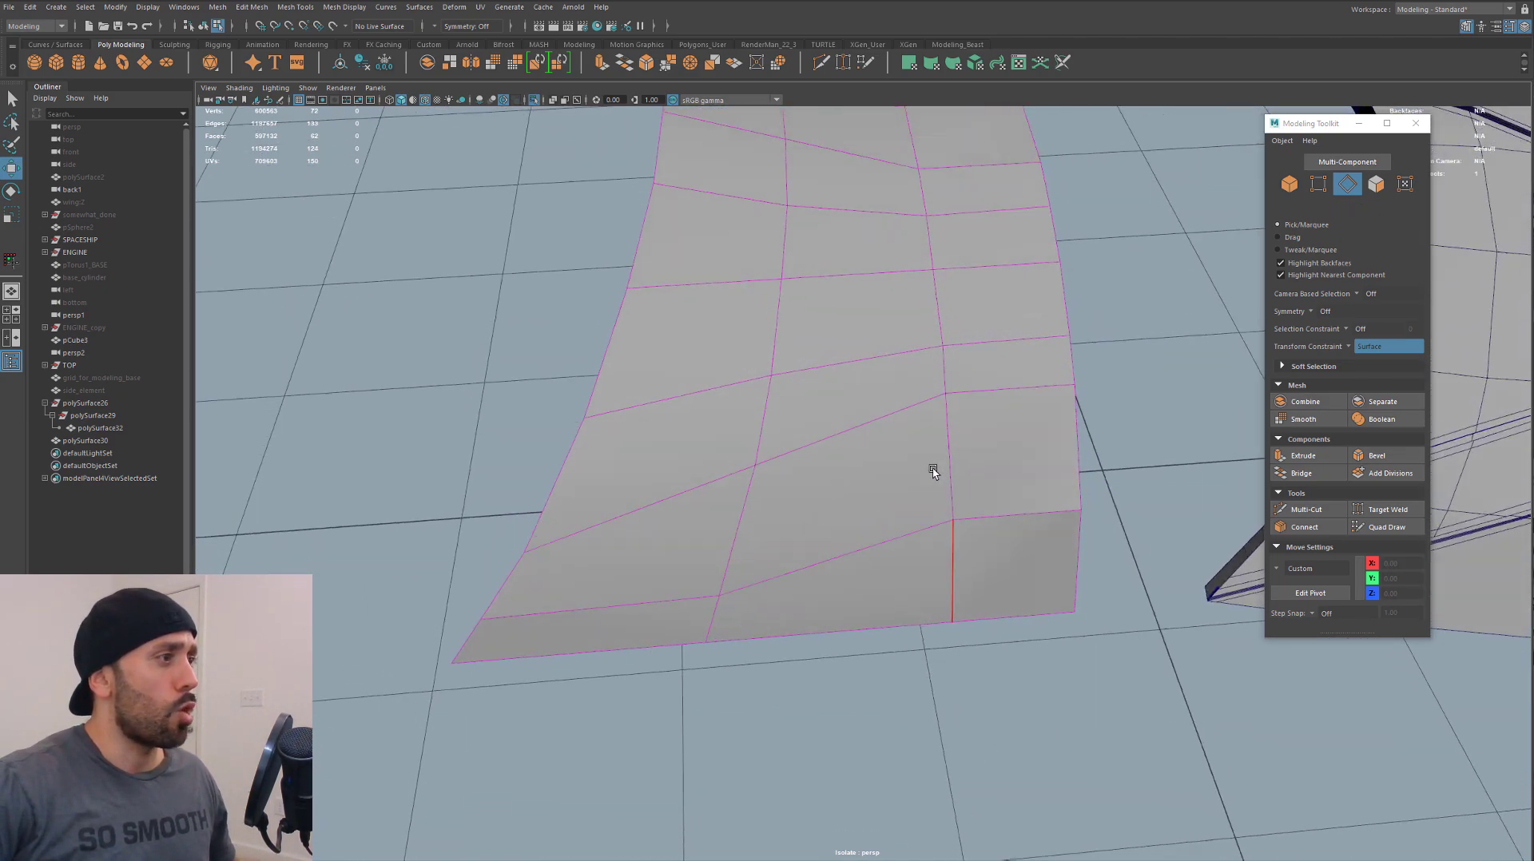
pyautogui.scroll(-5, 933, 471)
pyautogui.press('q')
pyautogui.press('F9')
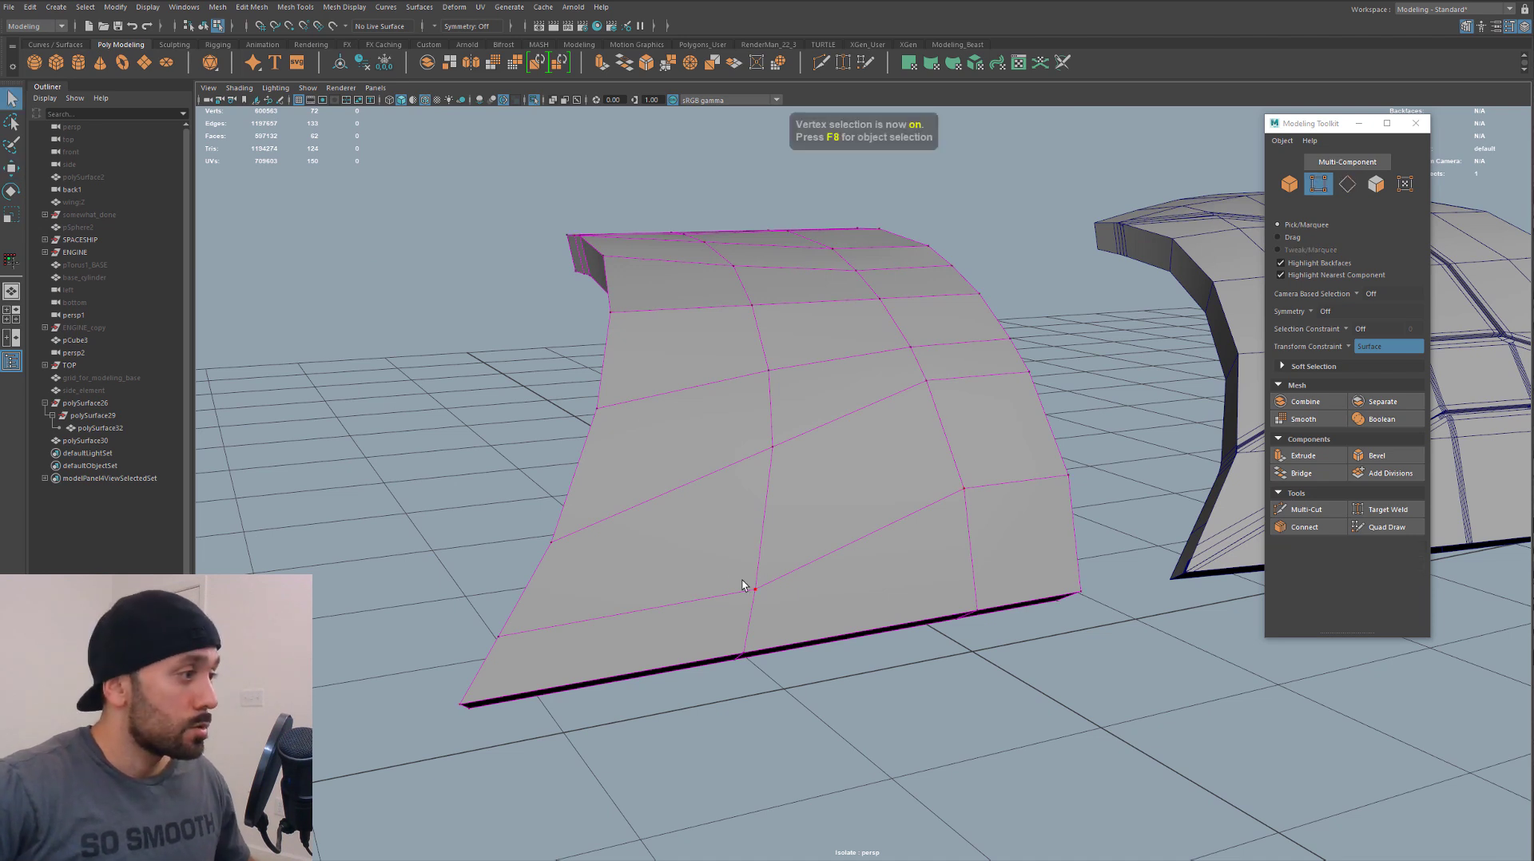
pyautogui.press('w')
pyautogui.moveTo(742, 586)
pyautogui.mouseDown()
pyautogui.moveTo(764, 600)
pyautogui.moveTo(760, 585)
pyautogui.mouseUp()
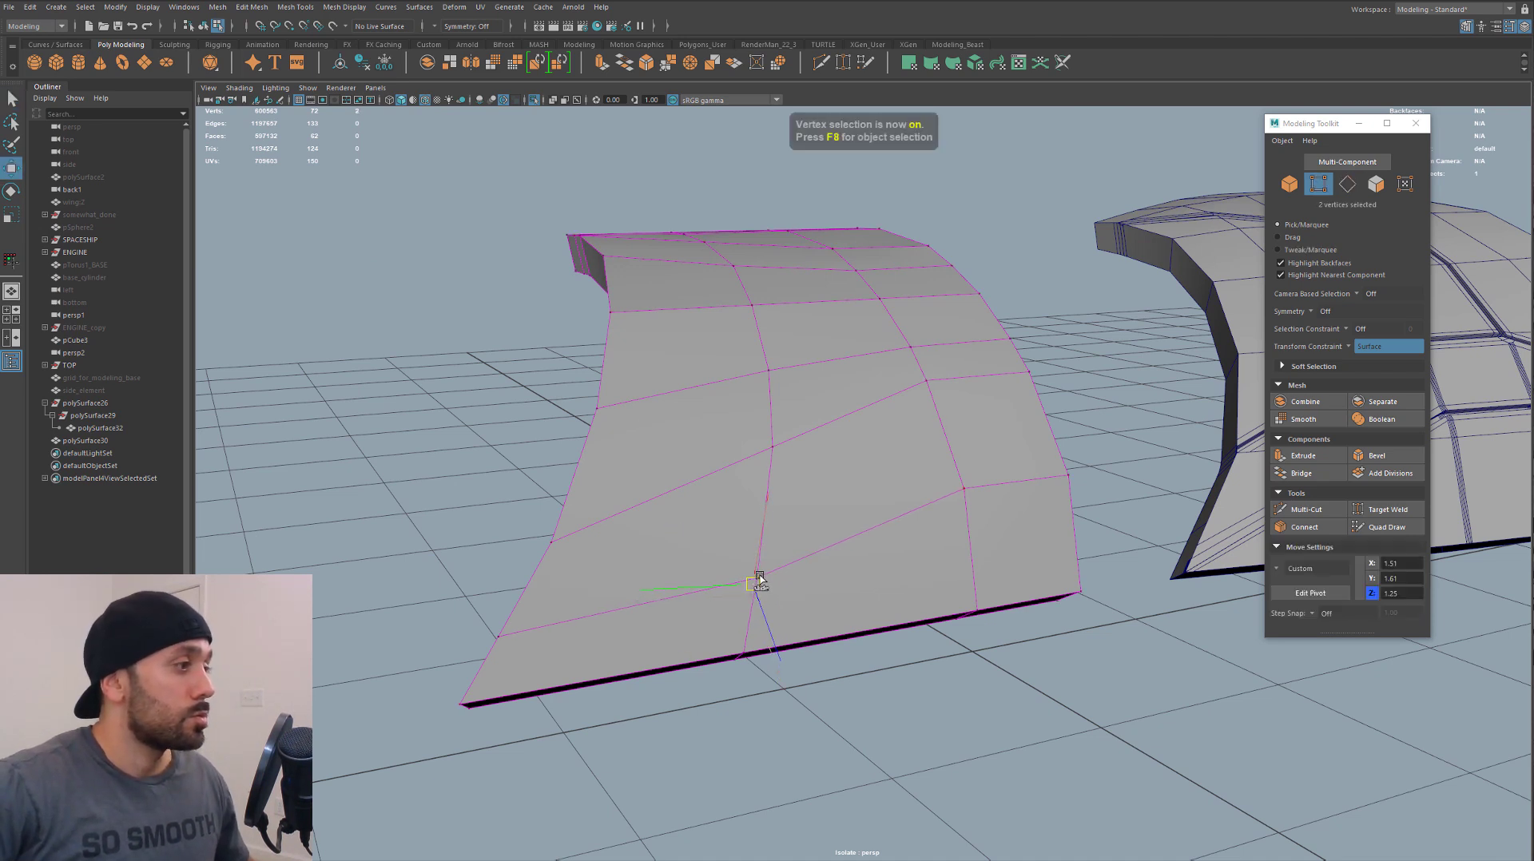
pyautogui.click(967, 496)
pyautogui.moveTo(968, 502); pyautogui.dragTo(965, 497)
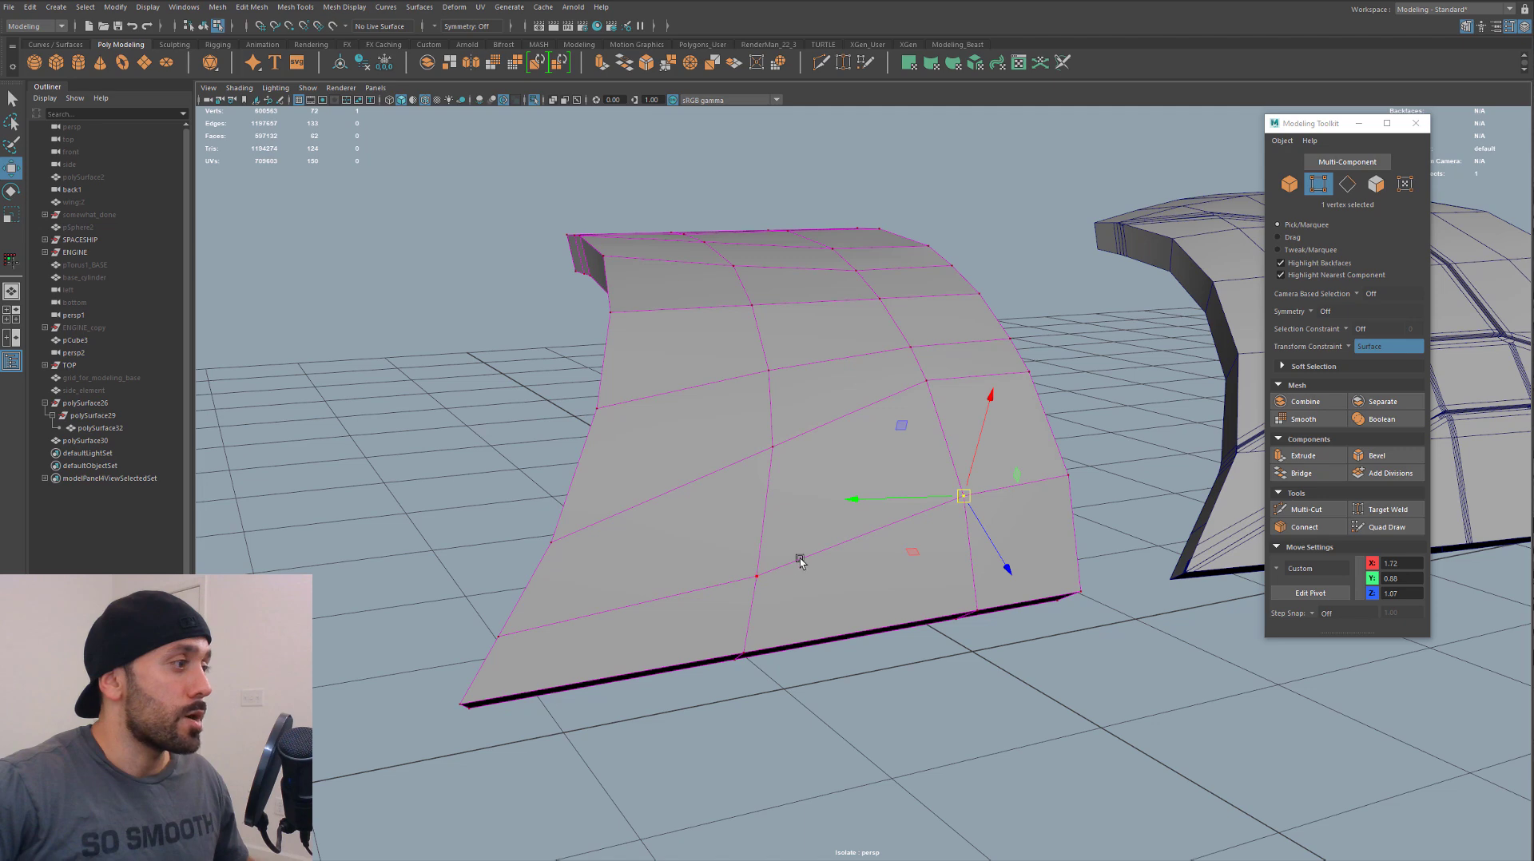
pyautogui.click(759, 578)
pyautogui.moveTo(759, 575); pyautogui.dragTo(759, 568)
pyautogui.click(1038, 709)
pyautogui.keyDown('alt'); pyautogui.moveTo(1039, 709); pyautogui.dragTo(1018, 553); pyautogui.keyUp('alt')
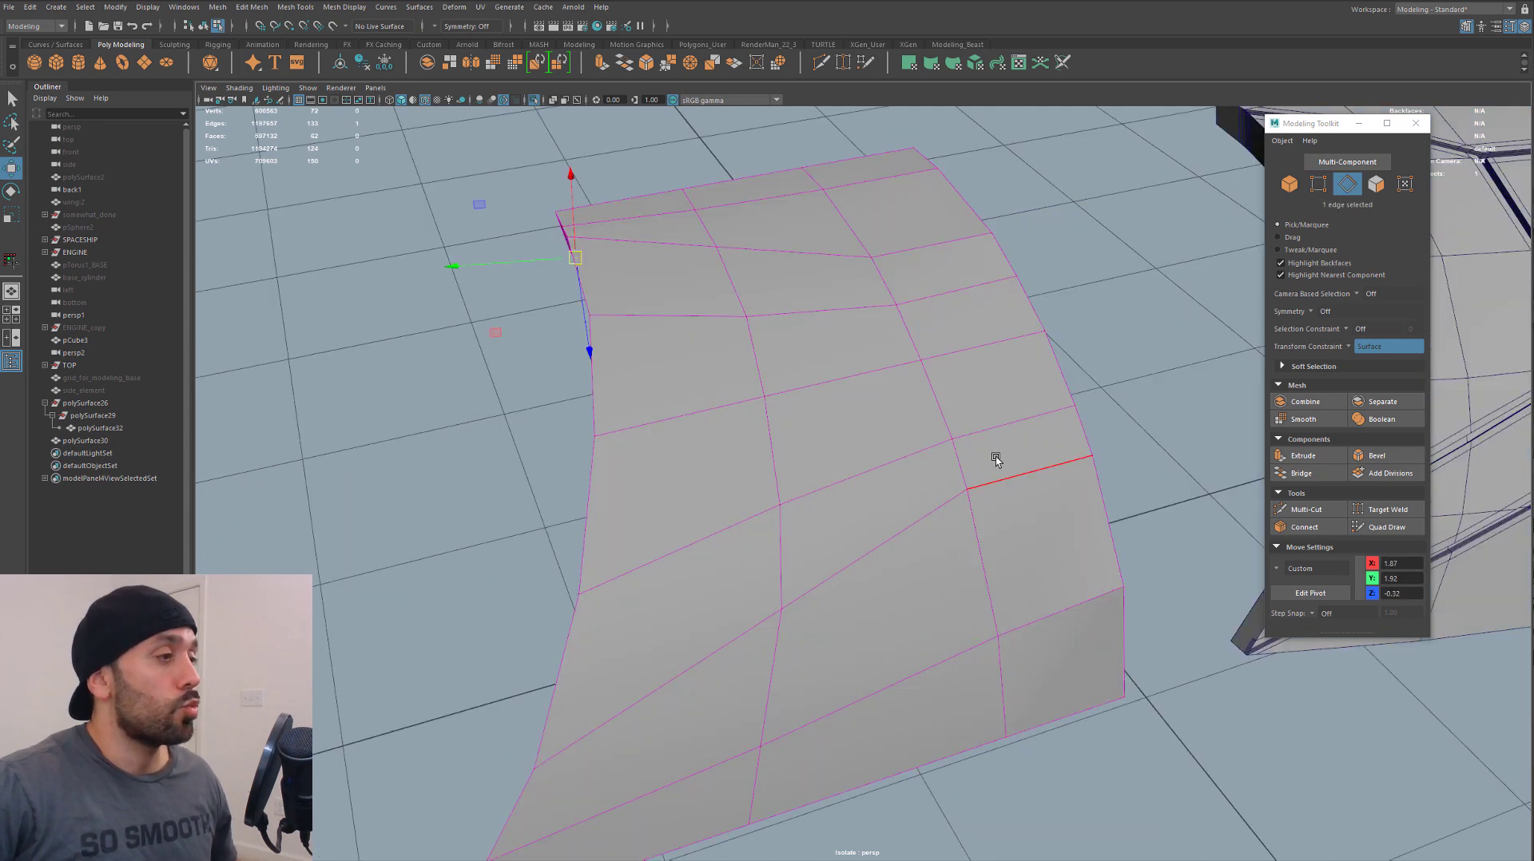
# Move the Modeling Toolkit window clear of the panels to compare the rebuilt panel with the finished reference panel
pyautogui.moveTo(1297, 124); pyautogui.dragTo(1530, 280)
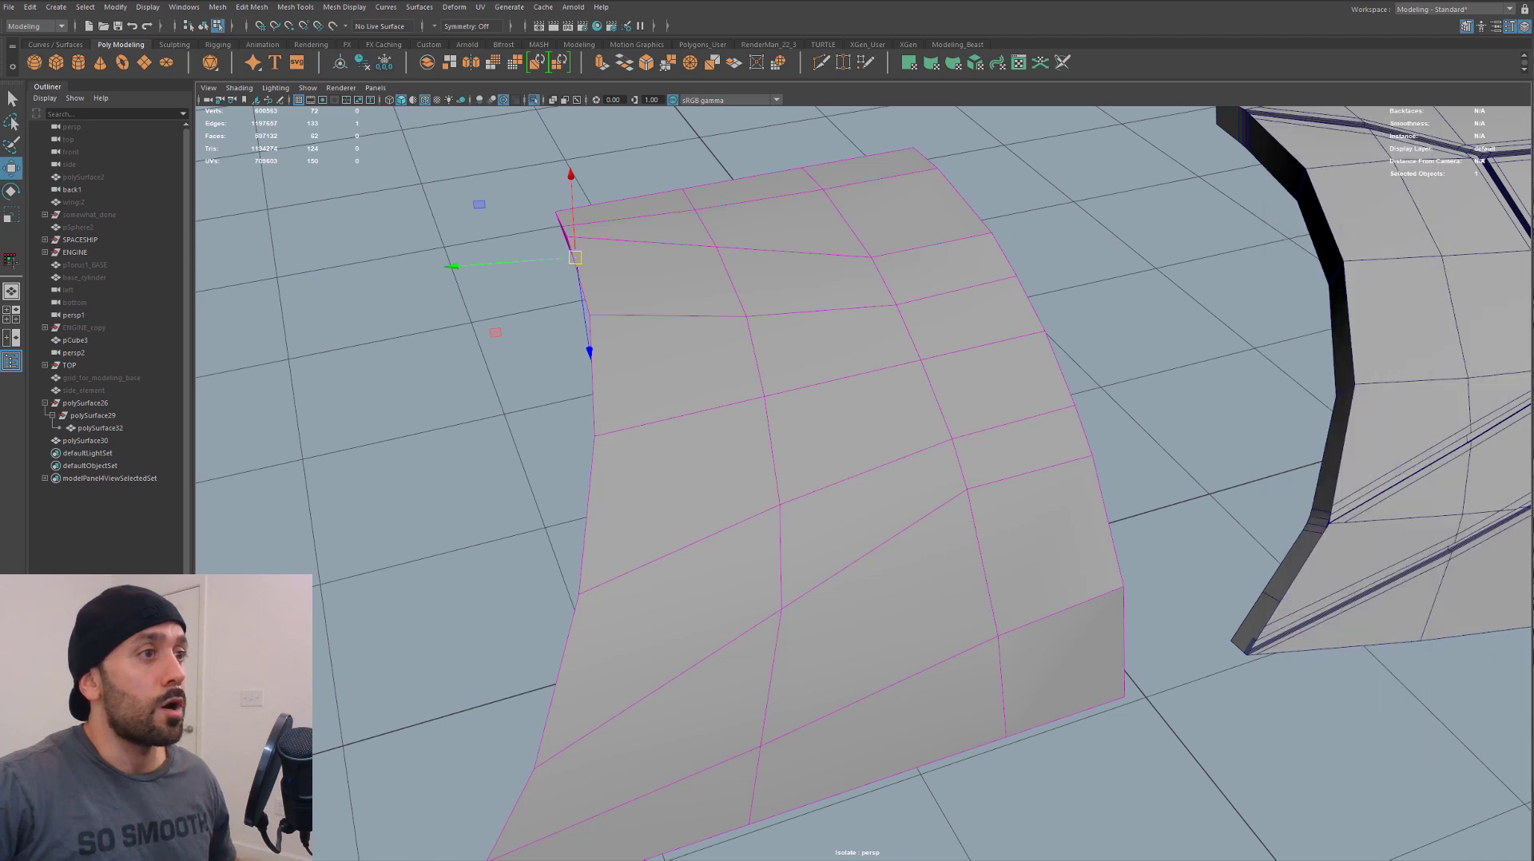
pyautogui.keyDown('alt'); pyautogui.moveTo(1275, 306); pyautogui.dragTo(1083, 471, button='middle'); pyautogui.keyUp('alt')
pyautogui.scroll(2, 1099, 131)
pyautogui.scroll(-5, 1099, 131)
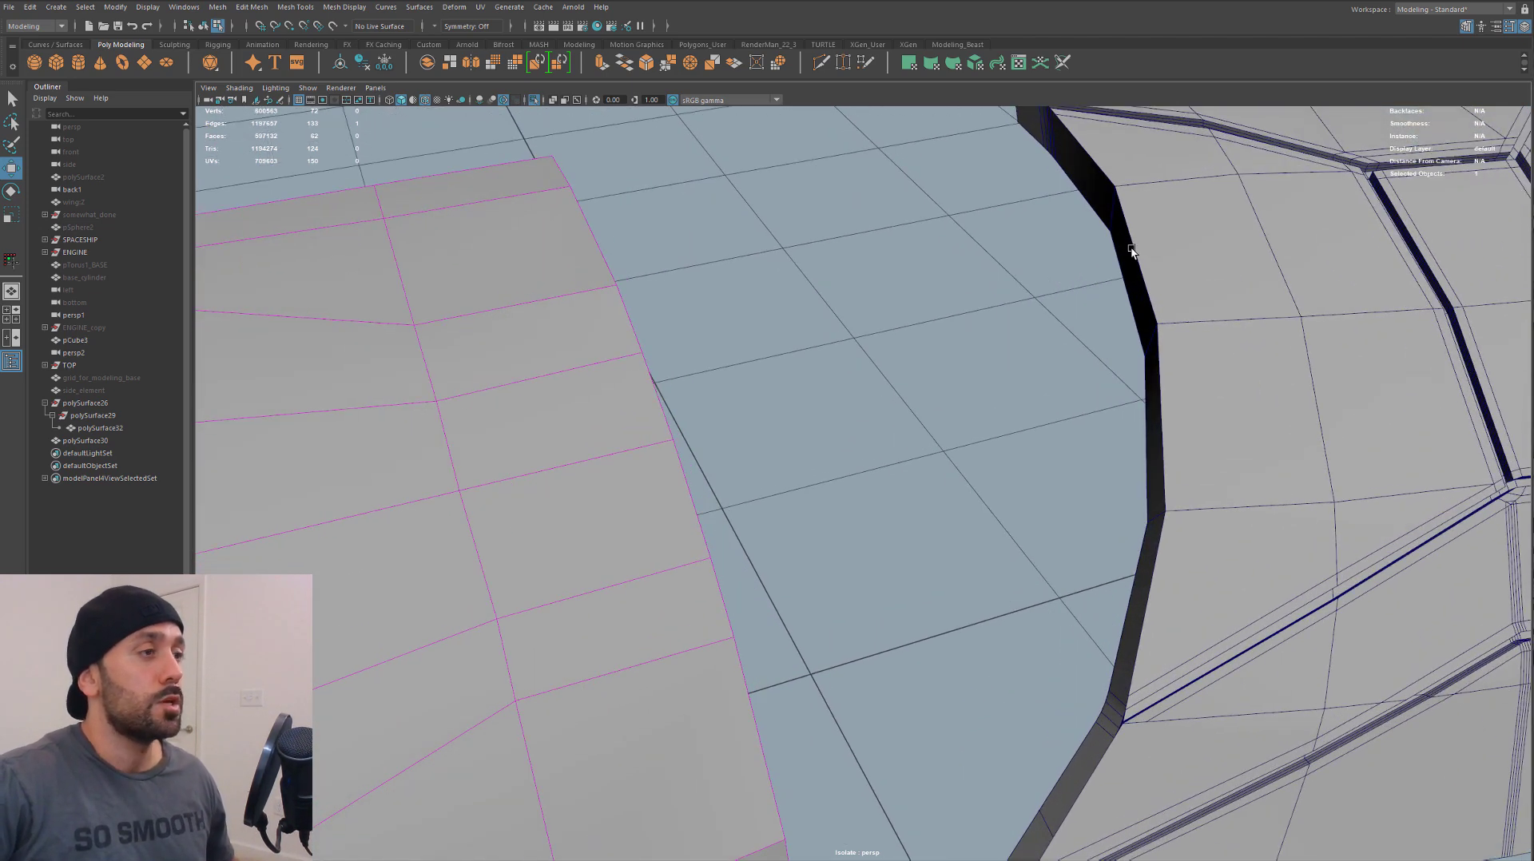
pyautogui.keyDown('alt'); pyautogui.moveTo(702, 364); pyautogui.dragTo(846, 298, button='middle'); pyautogui.keyUp('alt')
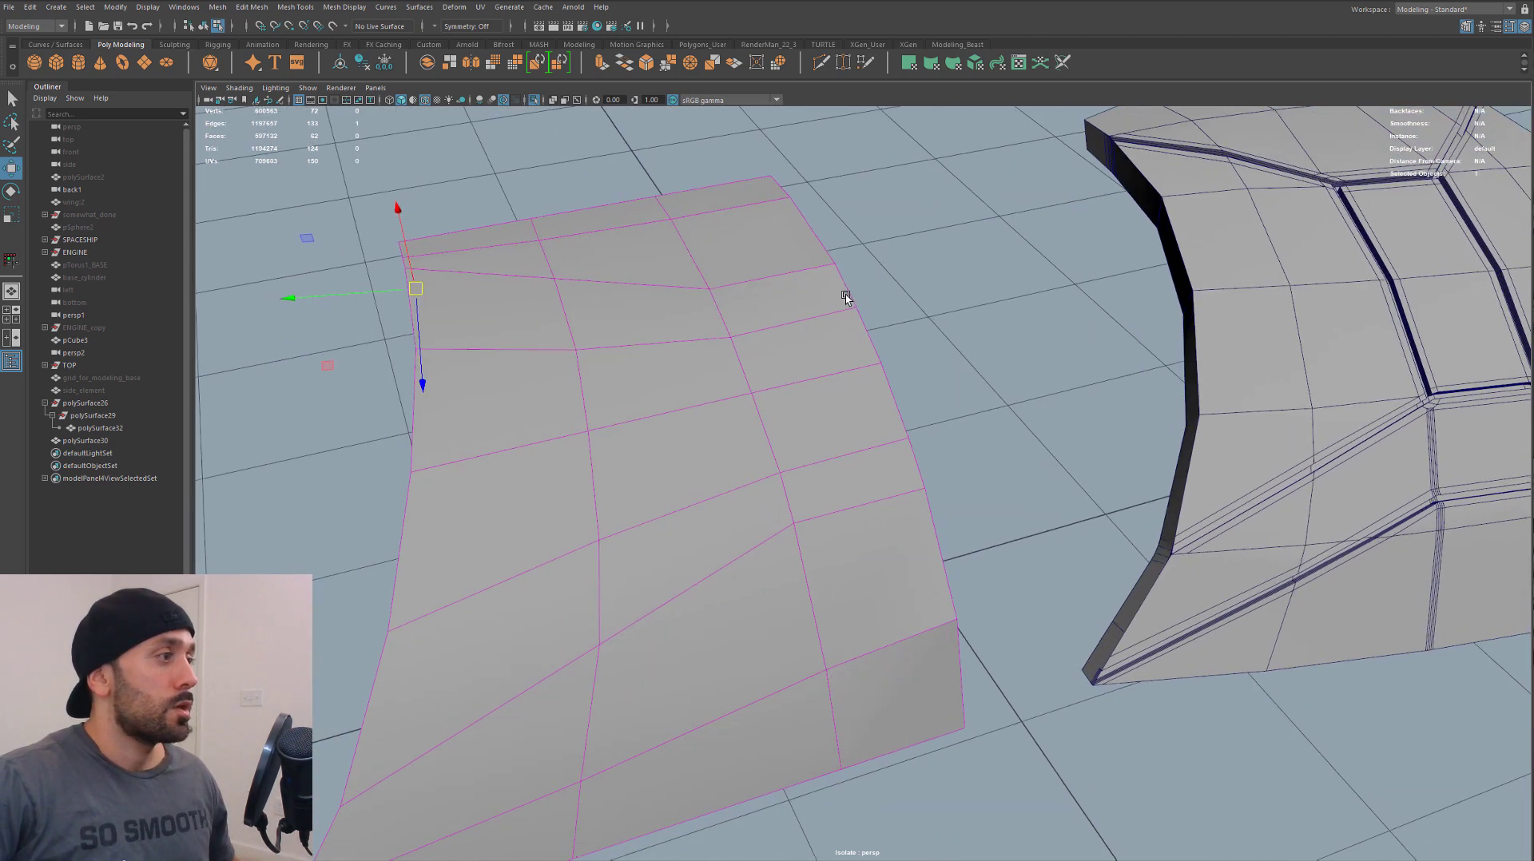
# Select the groove path: the upper and lower diagonal rows to both borders and the lengthwise edges joining them
pyautogui.scroll(2, 846, 298)
pyautogui.moveTo(628, 312); pyautogui.dragTo(639, 277, button='right')
pyautogui.click(754, 251)
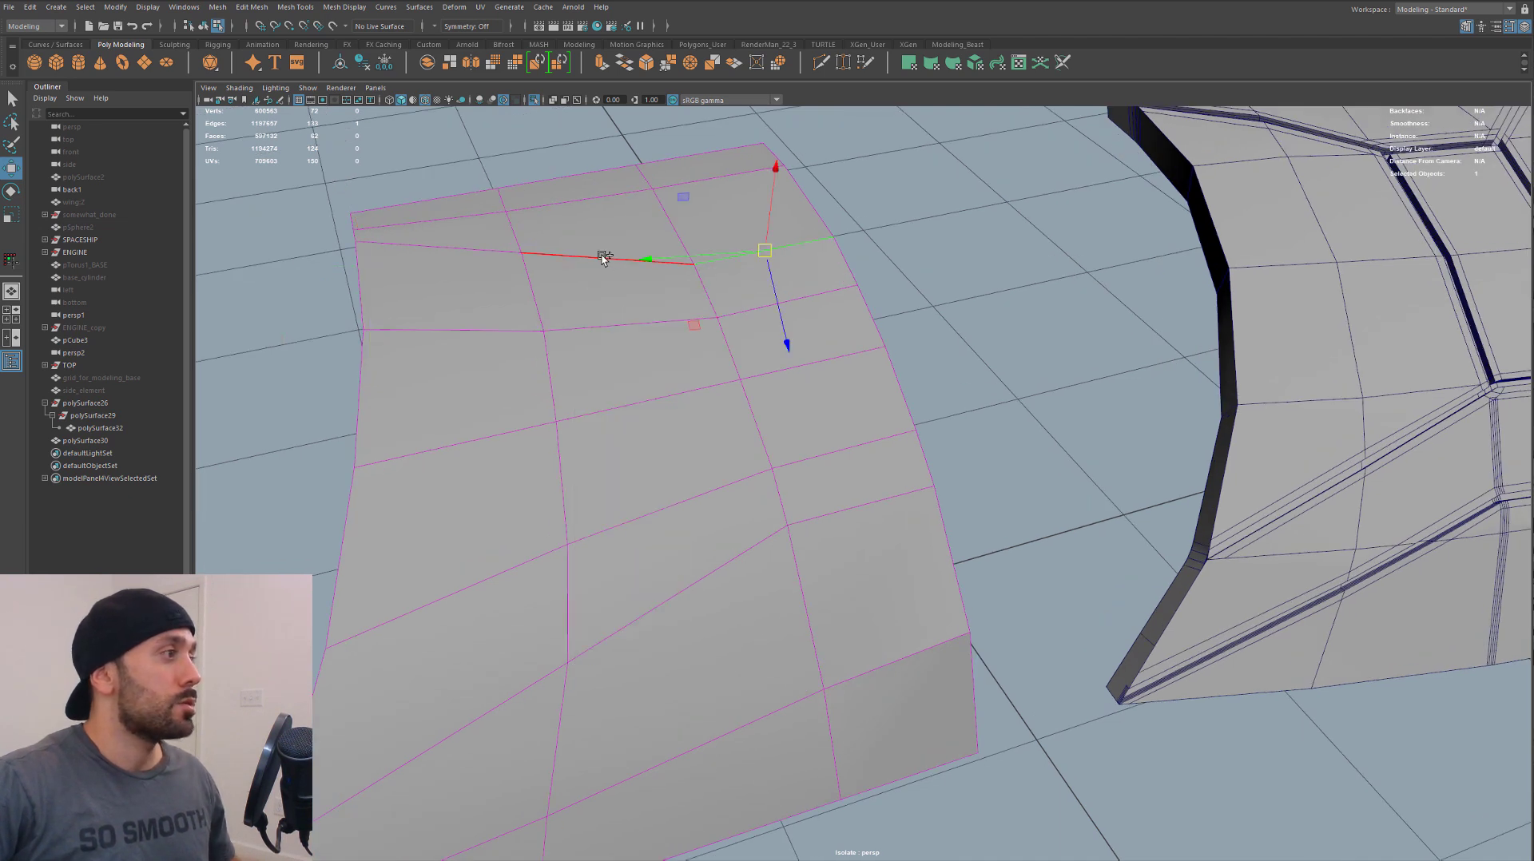
pyautogui.doubleClick(604, 257)
pyautogui.keyDown('shift'); pyautogui.click(710, 289); pyautogui.keyUp('shift')
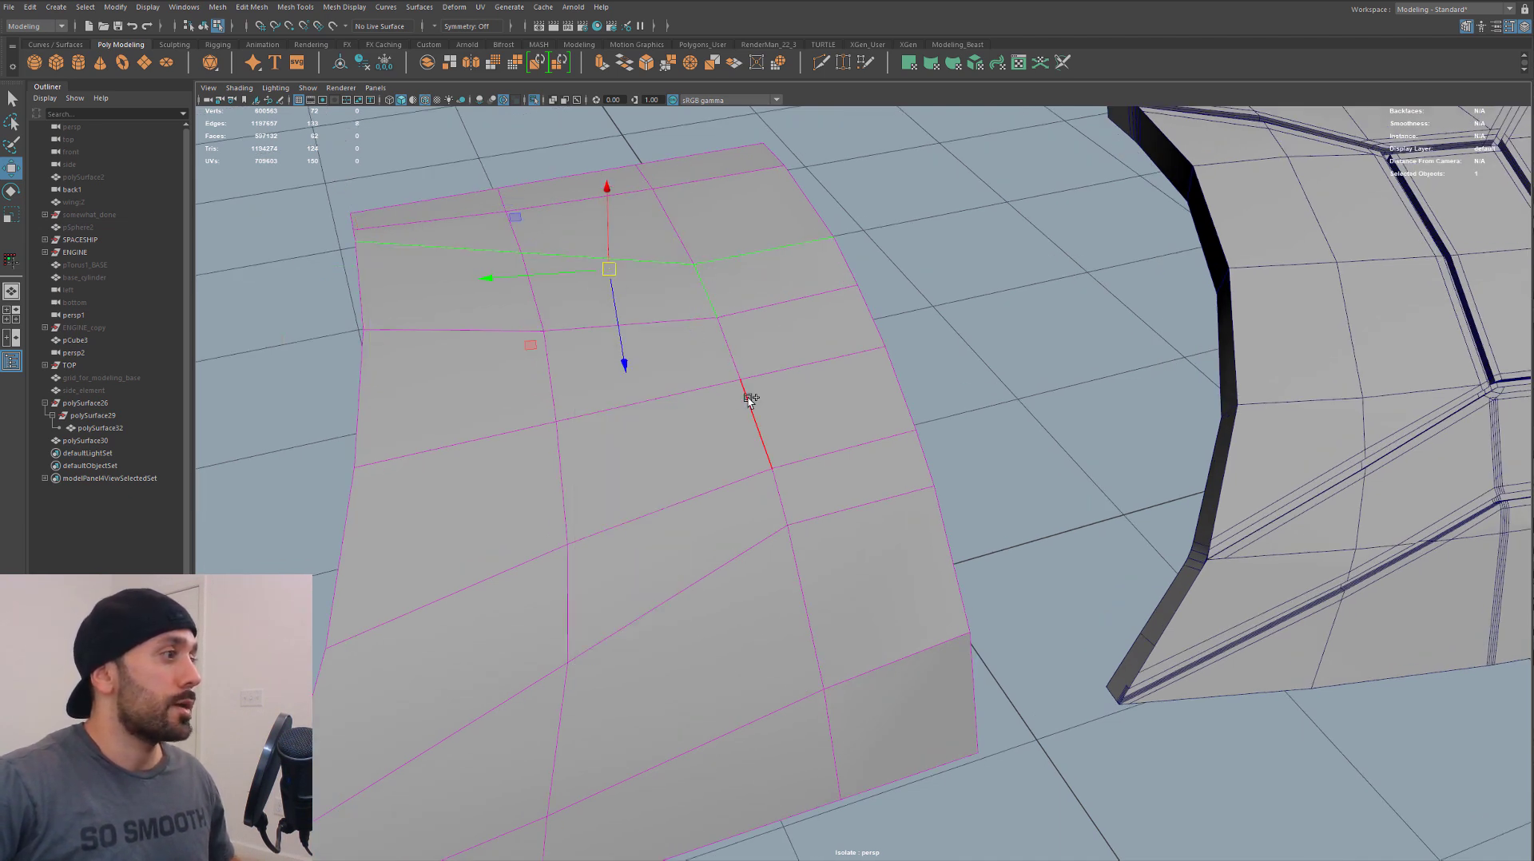
pyautogui.keyDown('shift'); pyautogui.doubleClick(779, 508); pyautogui.keyUp('shift')
pyautogui.keyDown('shift'); pyautogui.doubleClick(712, 574); pyautogui.keyUp('shift')
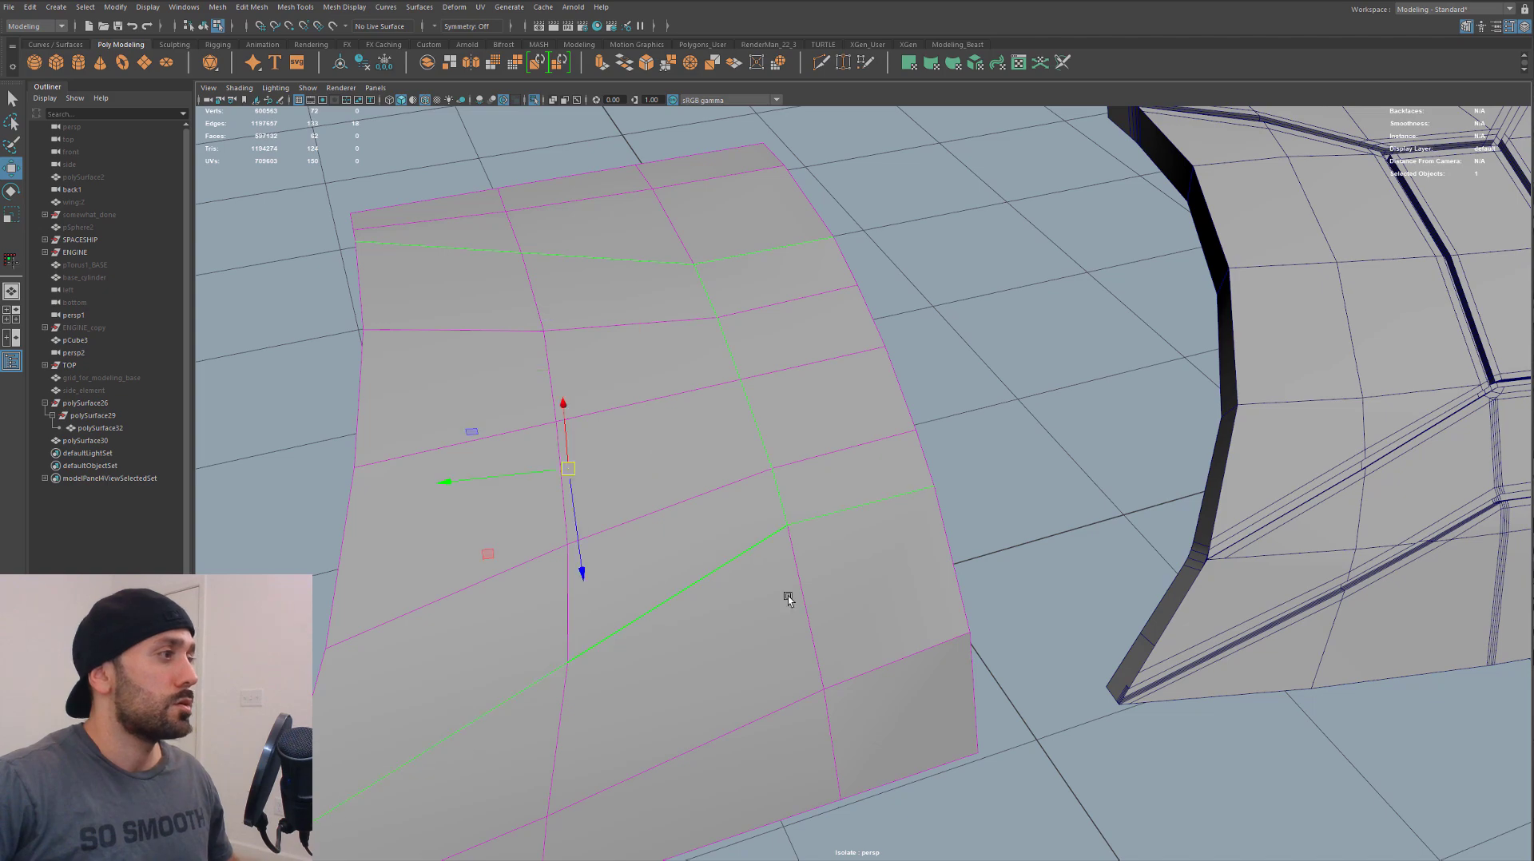
# Bevel the selected groove-path edges with an offset of about 0.38 to turn them into a narrow face strip
pyautogui.keyDown('alt'); pyautogui.moveTo(788, 595); pyautogui.dragTo(941, 444, button='middle'); pyautogui.keyUp('alt')
pyautogui.keyDown('alt'); pyautogui.moveTo(942, 445); pyautogui.dragTo(809, 487, button='right'); pyautogui.keyUp('alt')
pyautogui.keyDown('alt'); pyautogui.moveTo(808, 488); pyautogui.dragTo(728, 371); pyautogui.keyUp('alt')
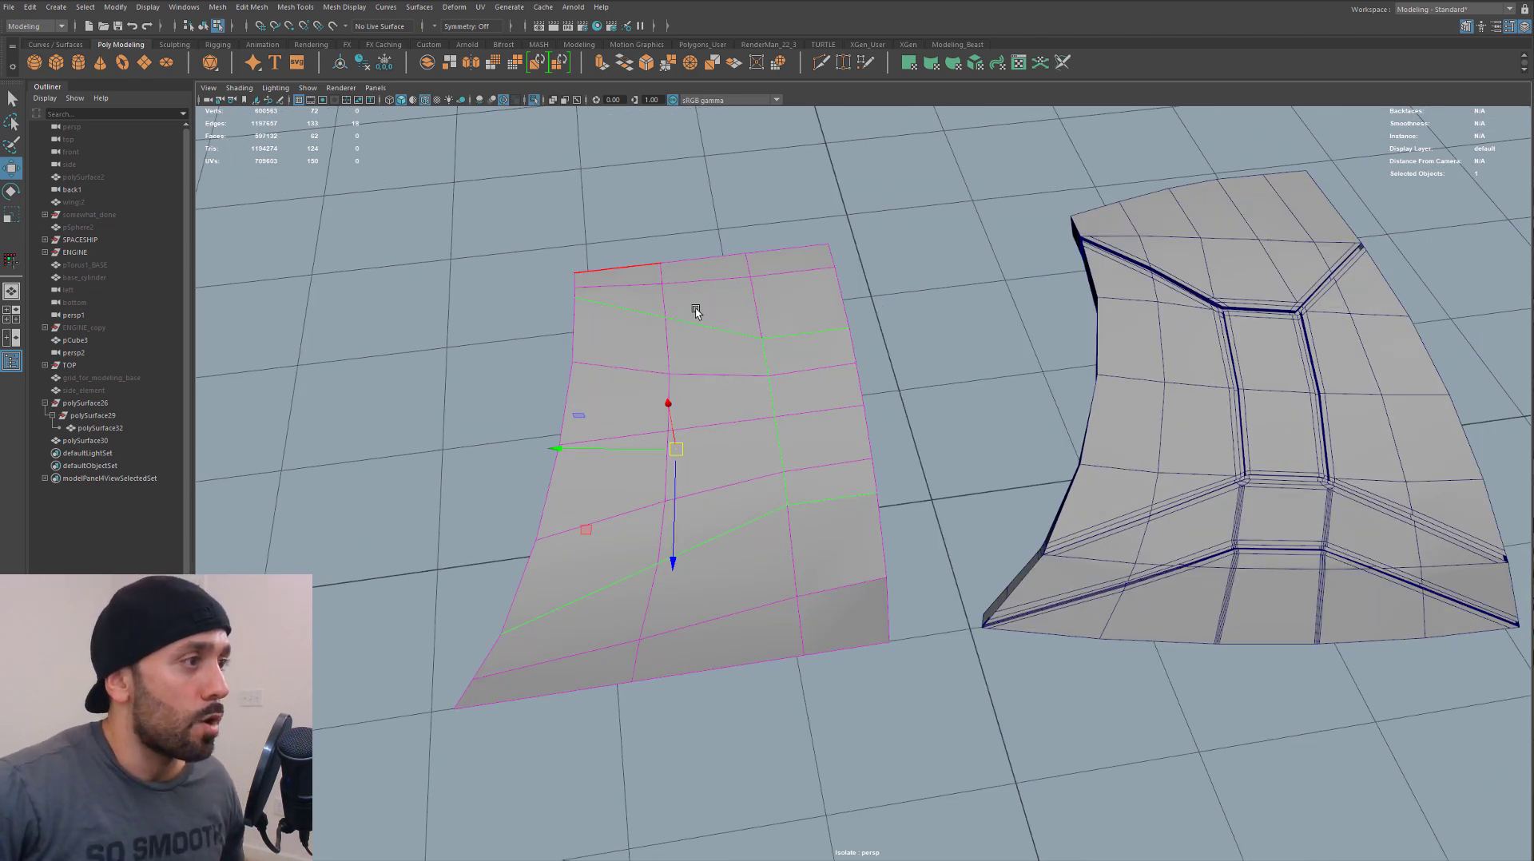
pyautogui.keyDown('alt'); pyautogui.moveTo(788, 451); pyautogui.dragTo(799, 406); pyautogui.keyUp('alt')
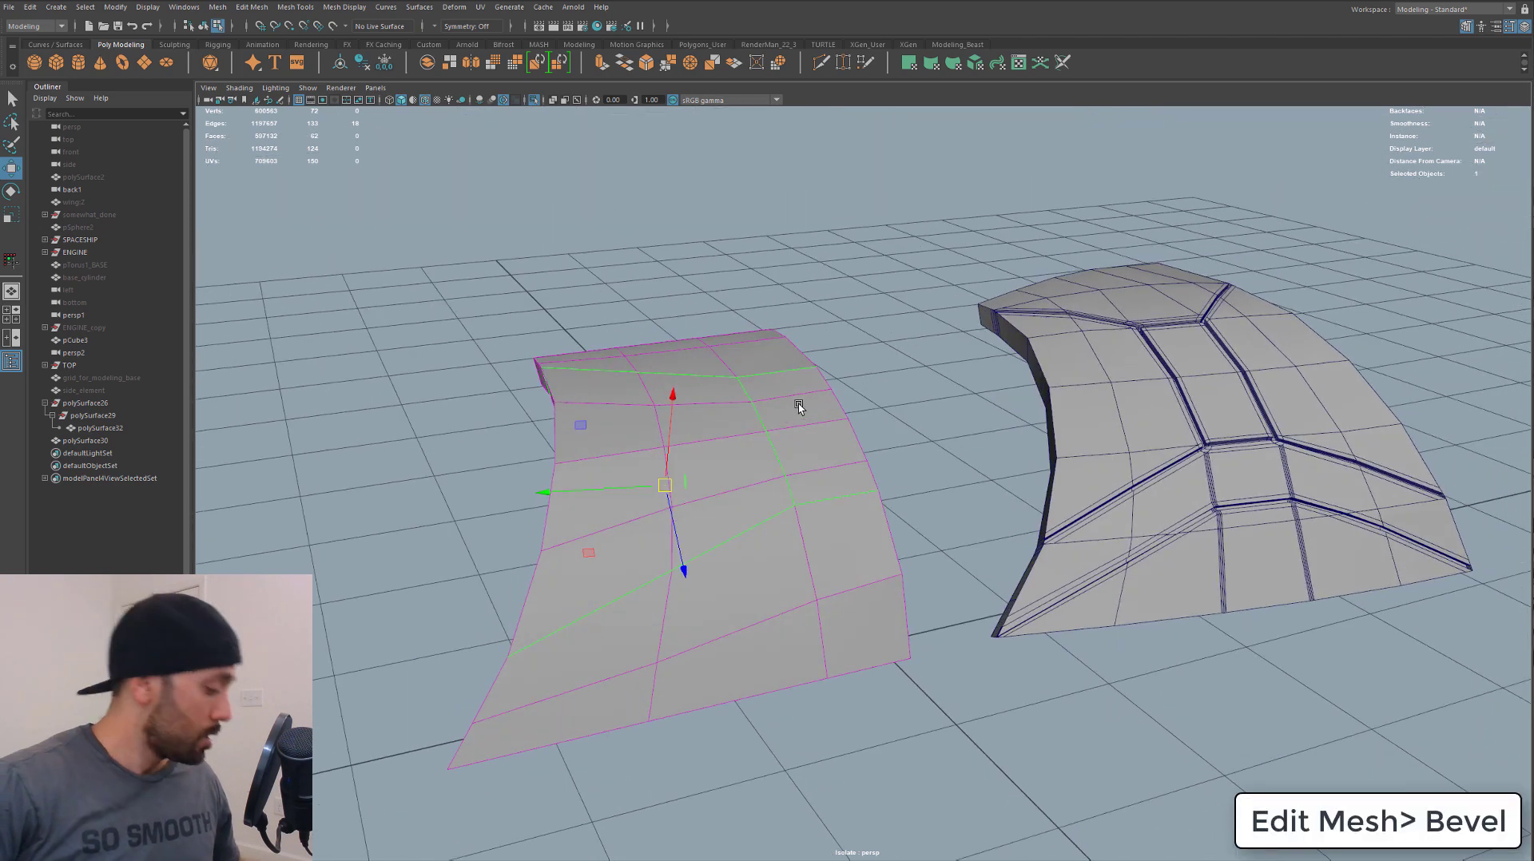
pyautogui.hotkey('ctrl', 'b')
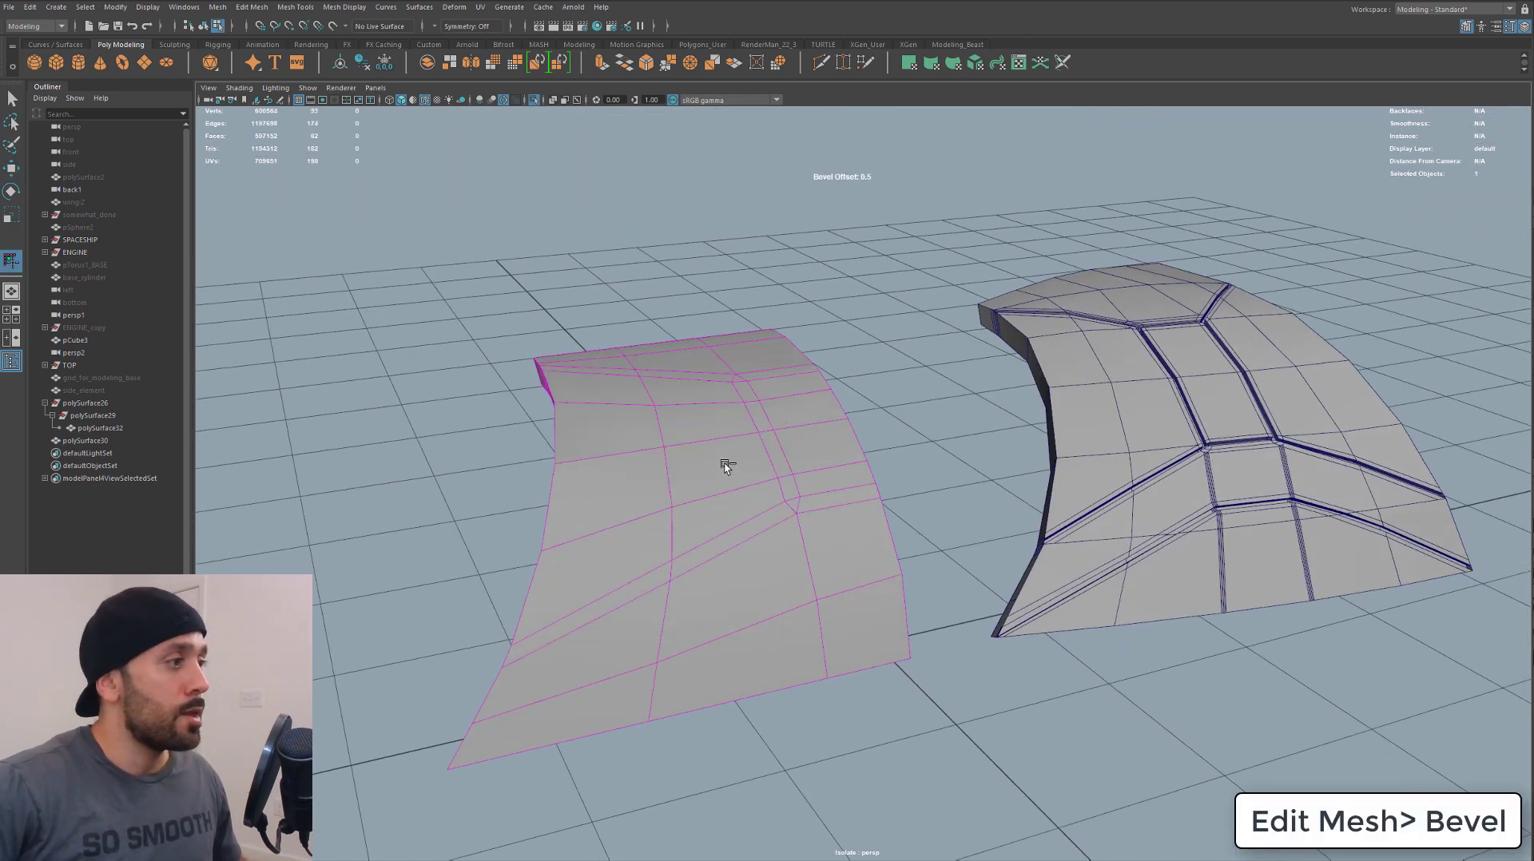
pyautogui.scroll(2, 775, 499)
pyautogui.scroll(1, 775, 499)
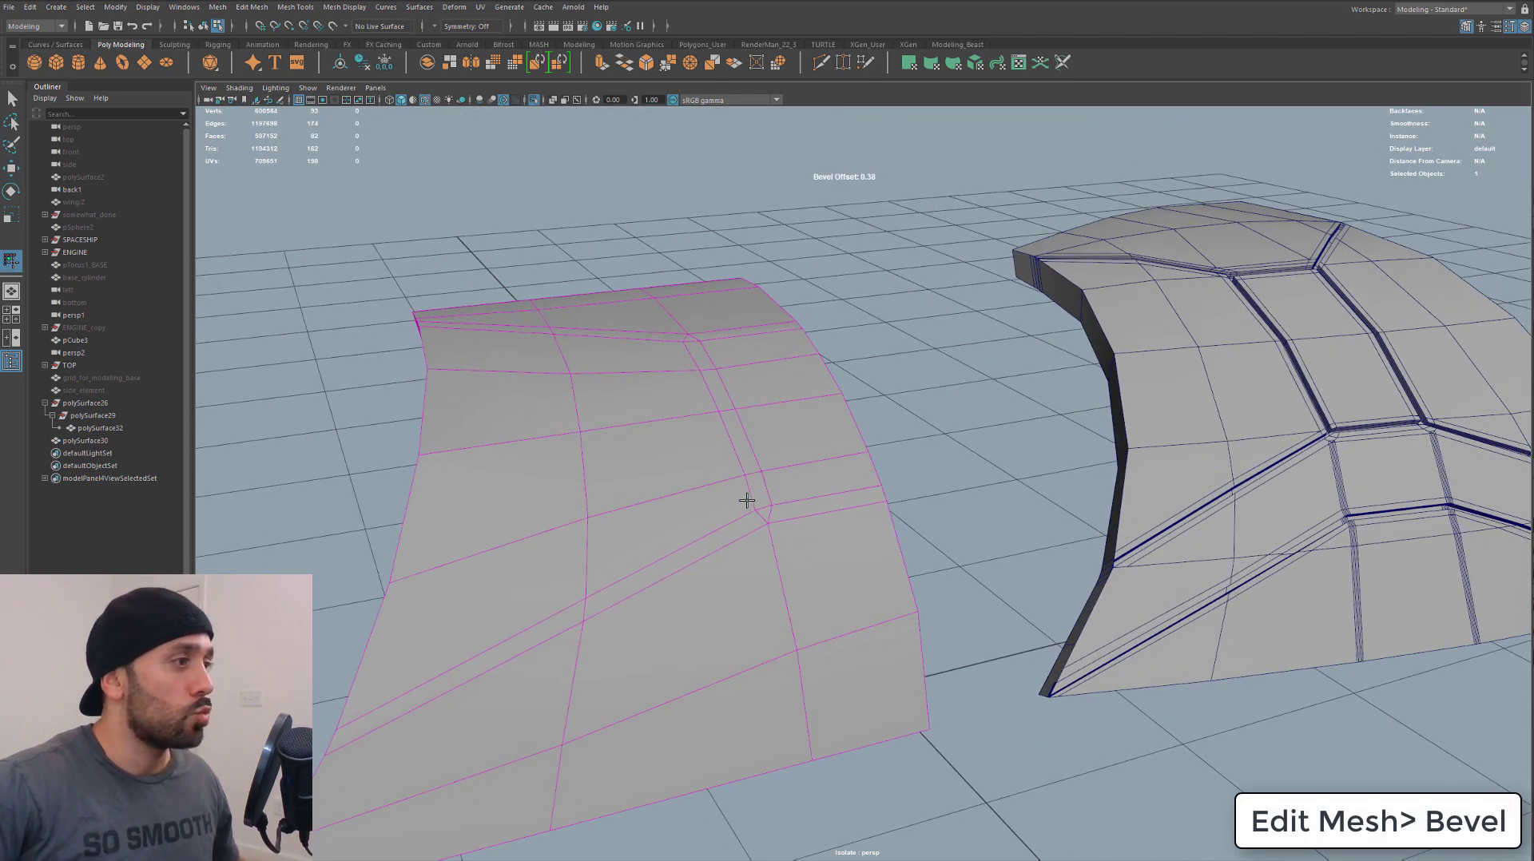
pyautogui.moveTo(735, 501)
pyautogui.mouseDown()
pyautogui.moveTo(815, 464)
pyautogui.moveTo(799, 511)
pyautogui.moveTo(797, 495)
pyautogui.moveTo(733, 524)
pyautogui.mouseUp()
pyautogui.press('q')
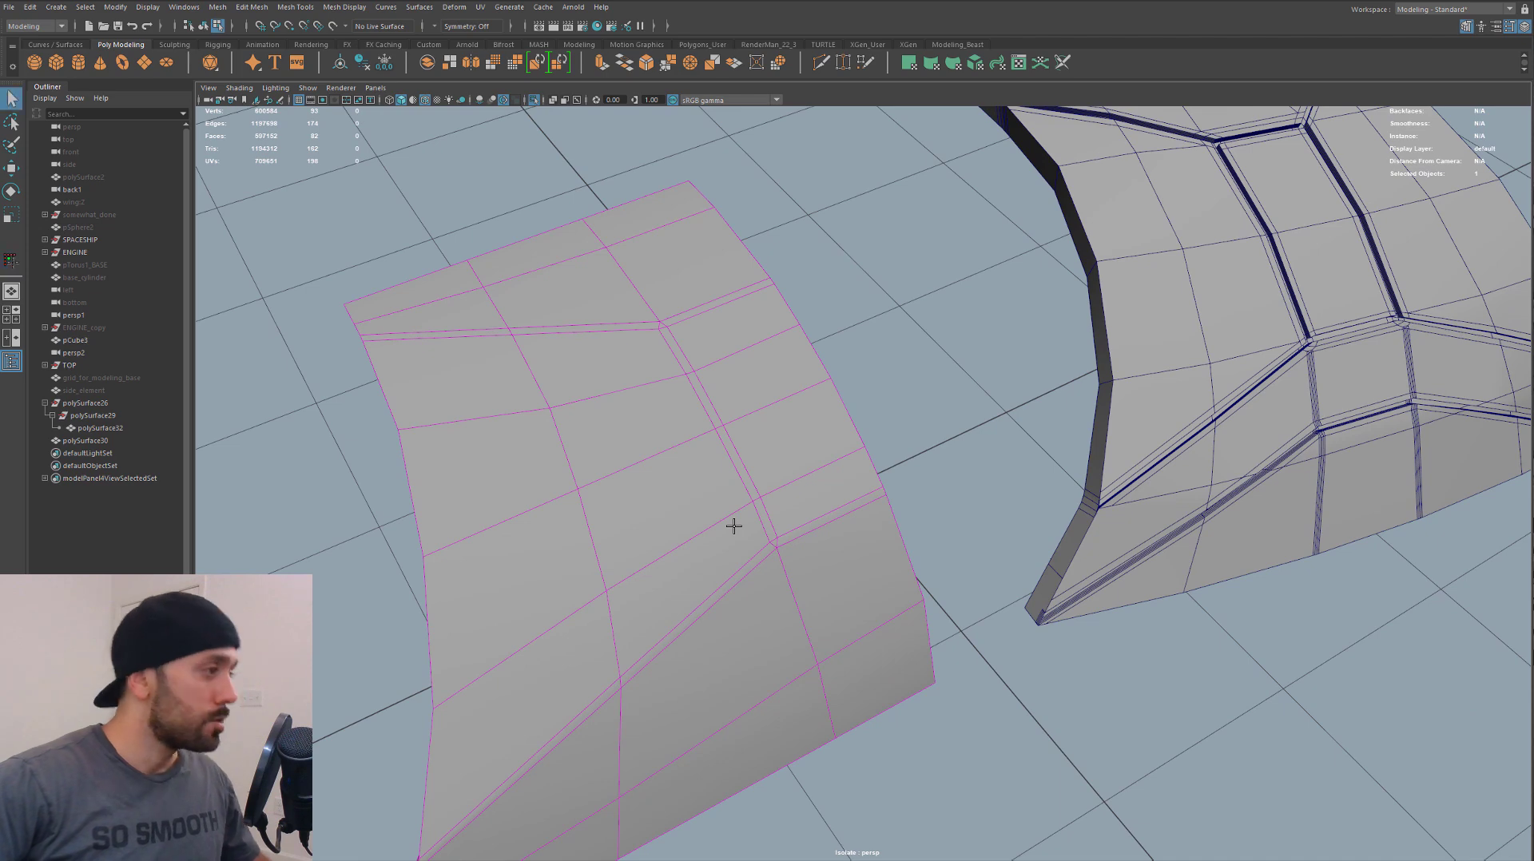
# Select the faces of the lower bevel strip, from the short branch at one border across the whole diagonal
pyautogui.press('F11')
pyautogui.click(802, 536)
pyautogui.keyDown('shift'); pyautogui.doubleClick(761, 562); pyautogui.keyUp('shift')
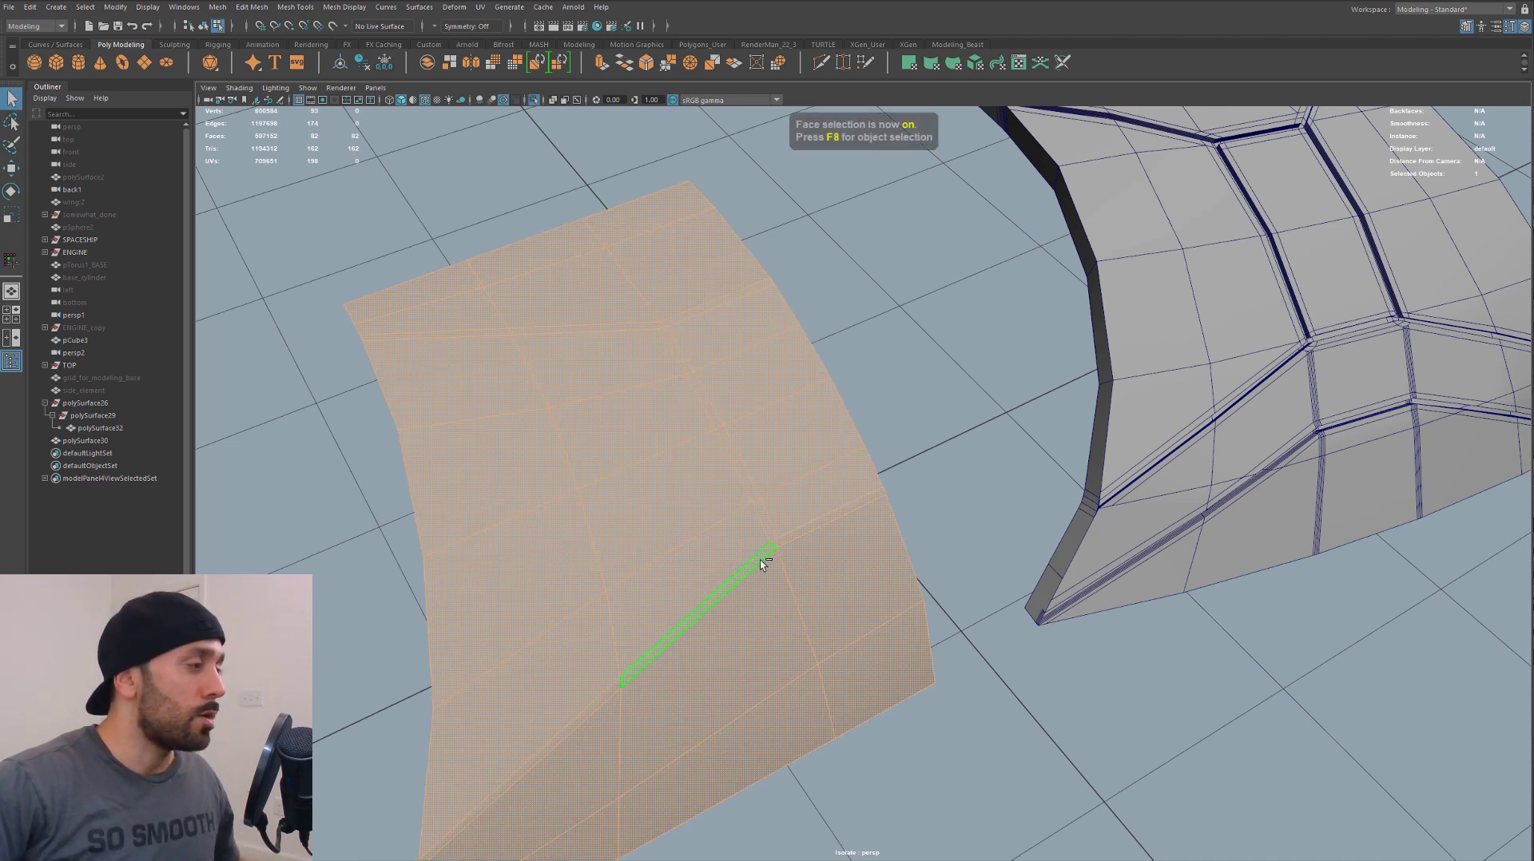
pyautogui.click(809, 530)
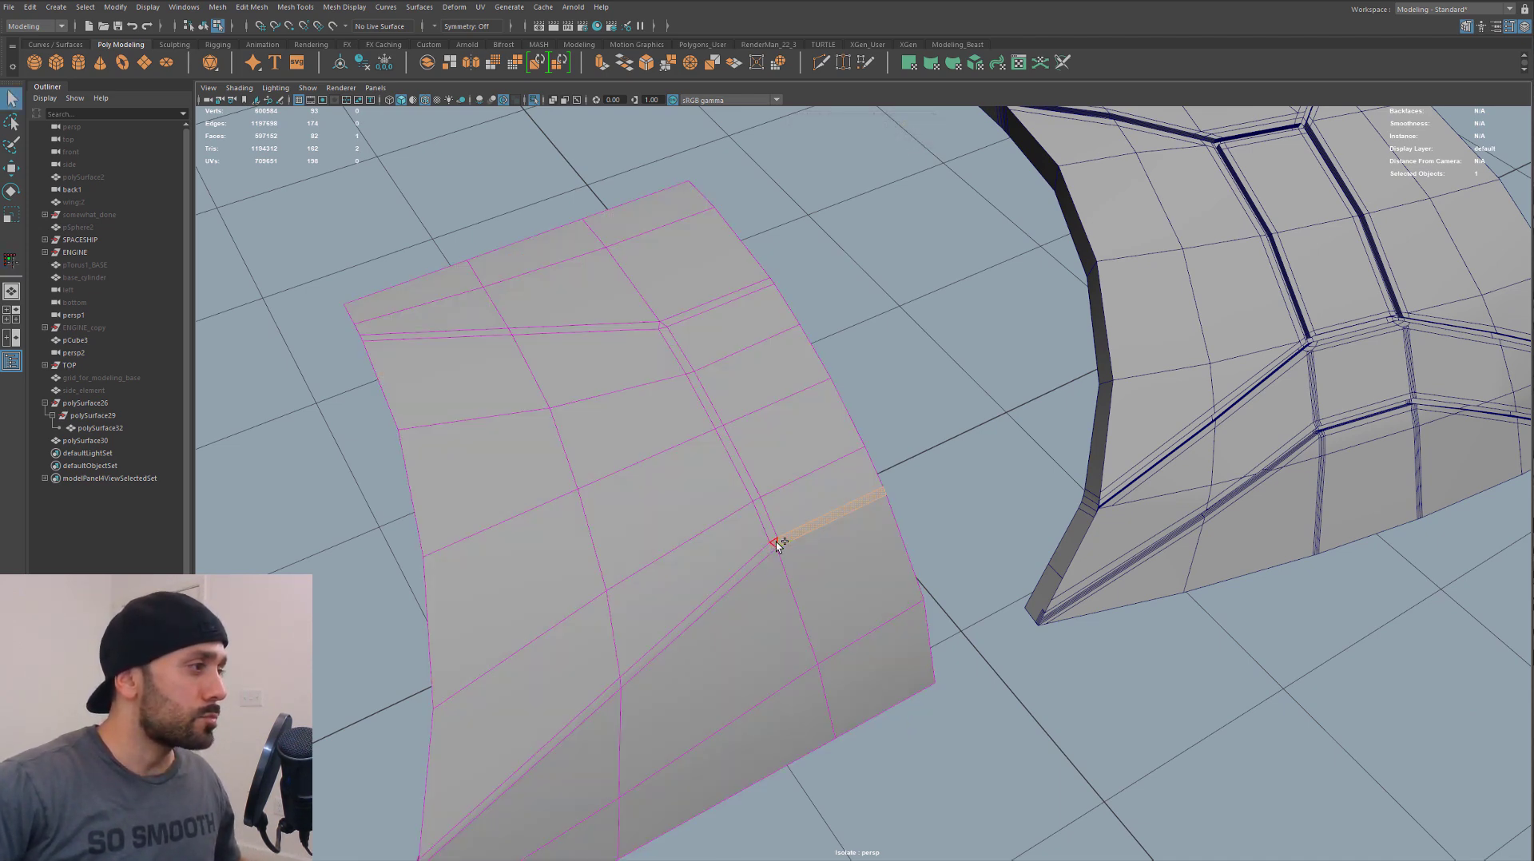
pyautogui.keyDown('alt'); pyautogui.moveTo(751, 587); pyautogui.dragTo(1082, 511); pyautogui.keyUp('alt')
pyautogui.keyDown('alt'); pyautogui.moveTo(918, 524); pyautogui.dragTo(980, 419); pyautogui.keyUp('alt')
pyautogui.keyDown('shift'); pyautogui.click(620, 510); pyautogui.keyUp('shift')
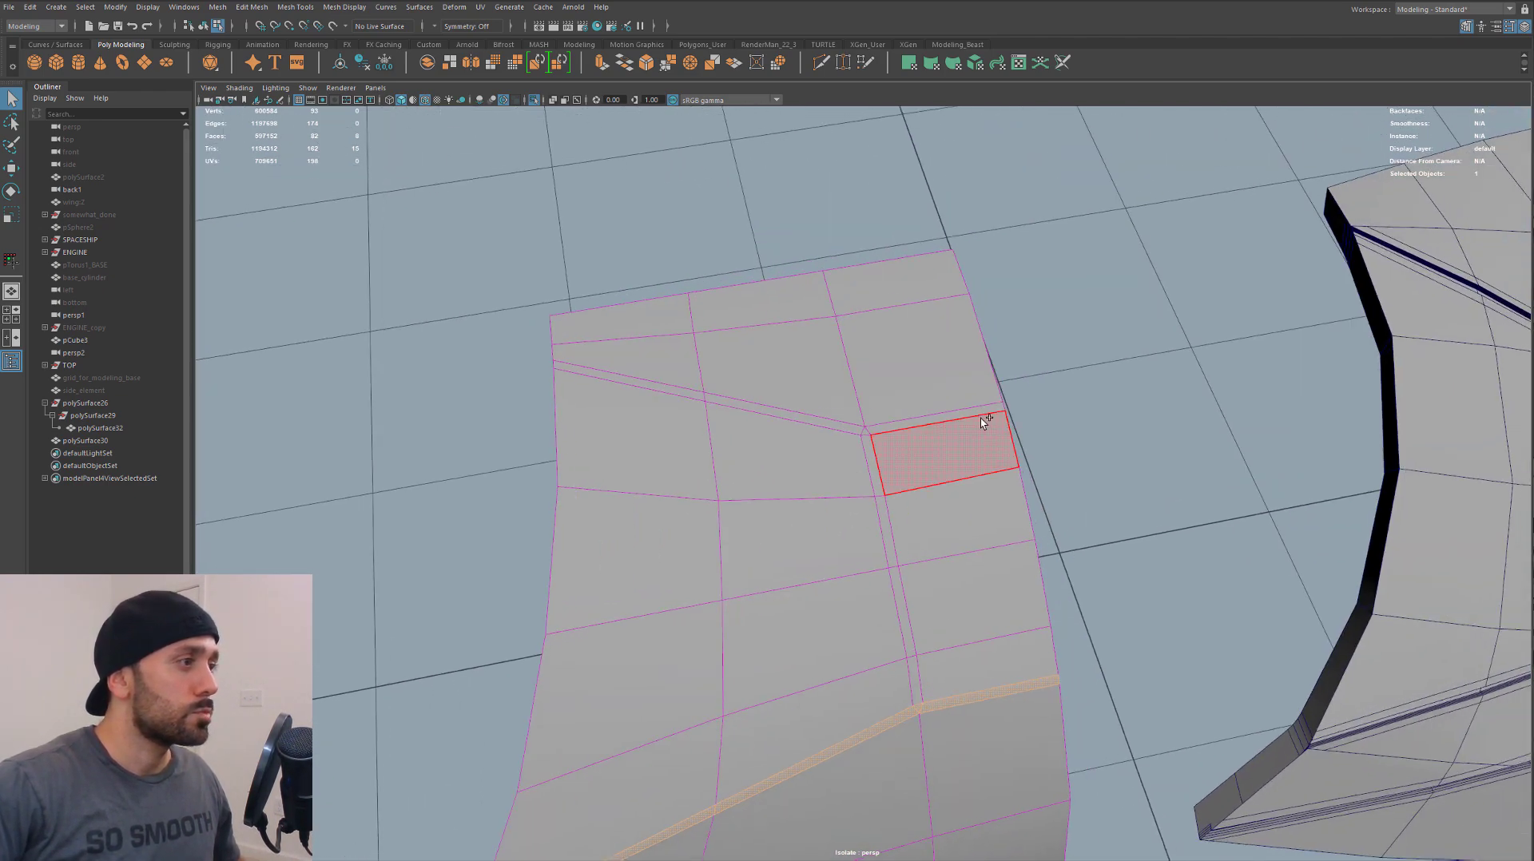
# Add the faces of the upper strip, the lengthwise strip and the strip's continuation around the end border to the selection
pyautogui.keyDown('shift'); pyautogui.click(951, 427); pyautogui.keyUp('shift')
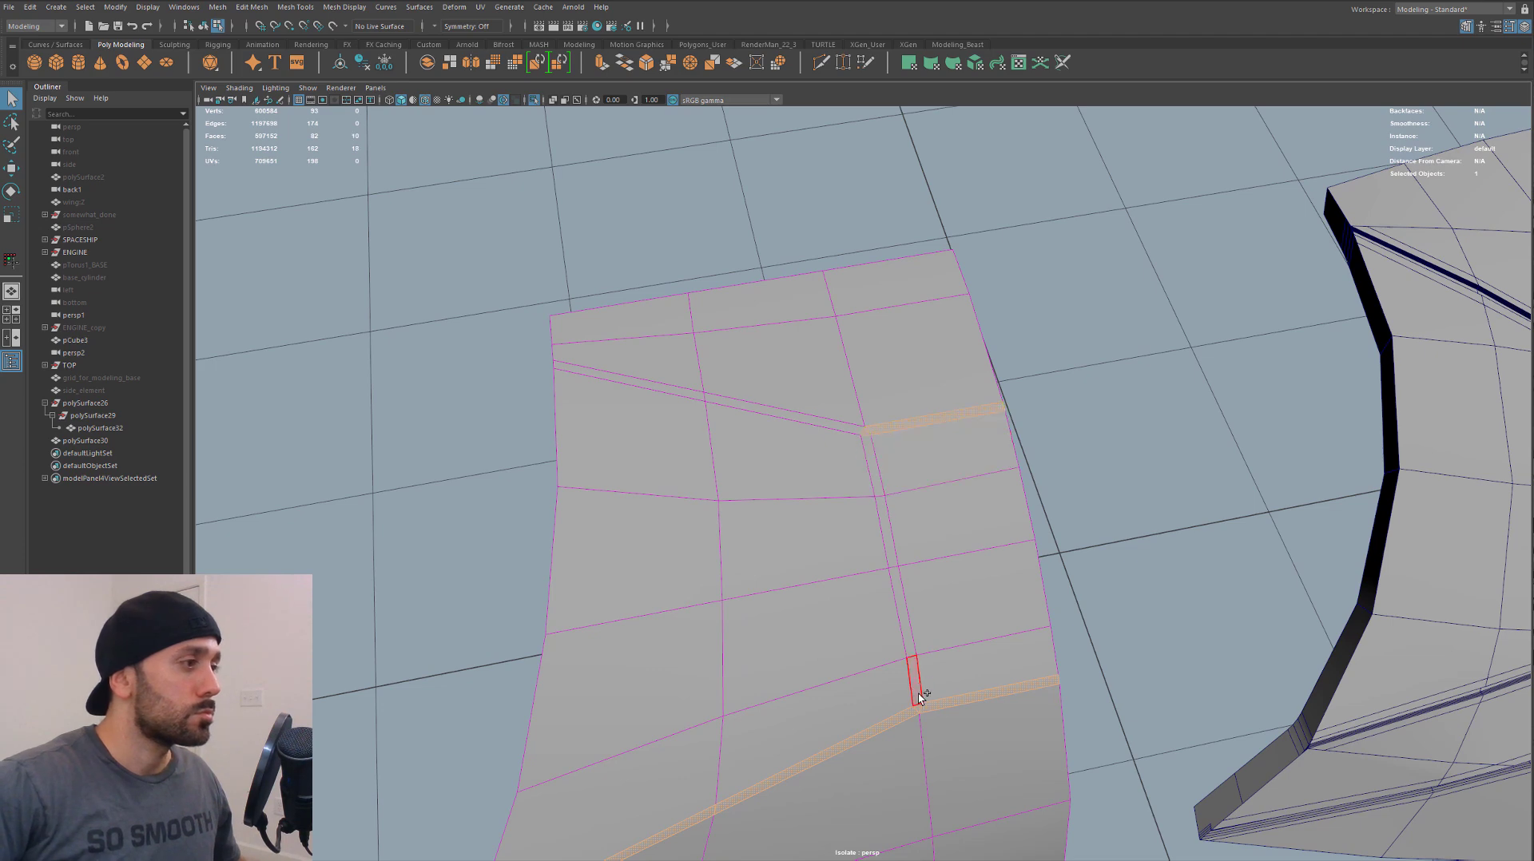
pyautogui.keyDown('shift'); pyautogui.doubleClick(920, 693); pyautogui.keyUp('shift')
pyautogui.doubleClick(915, 683)
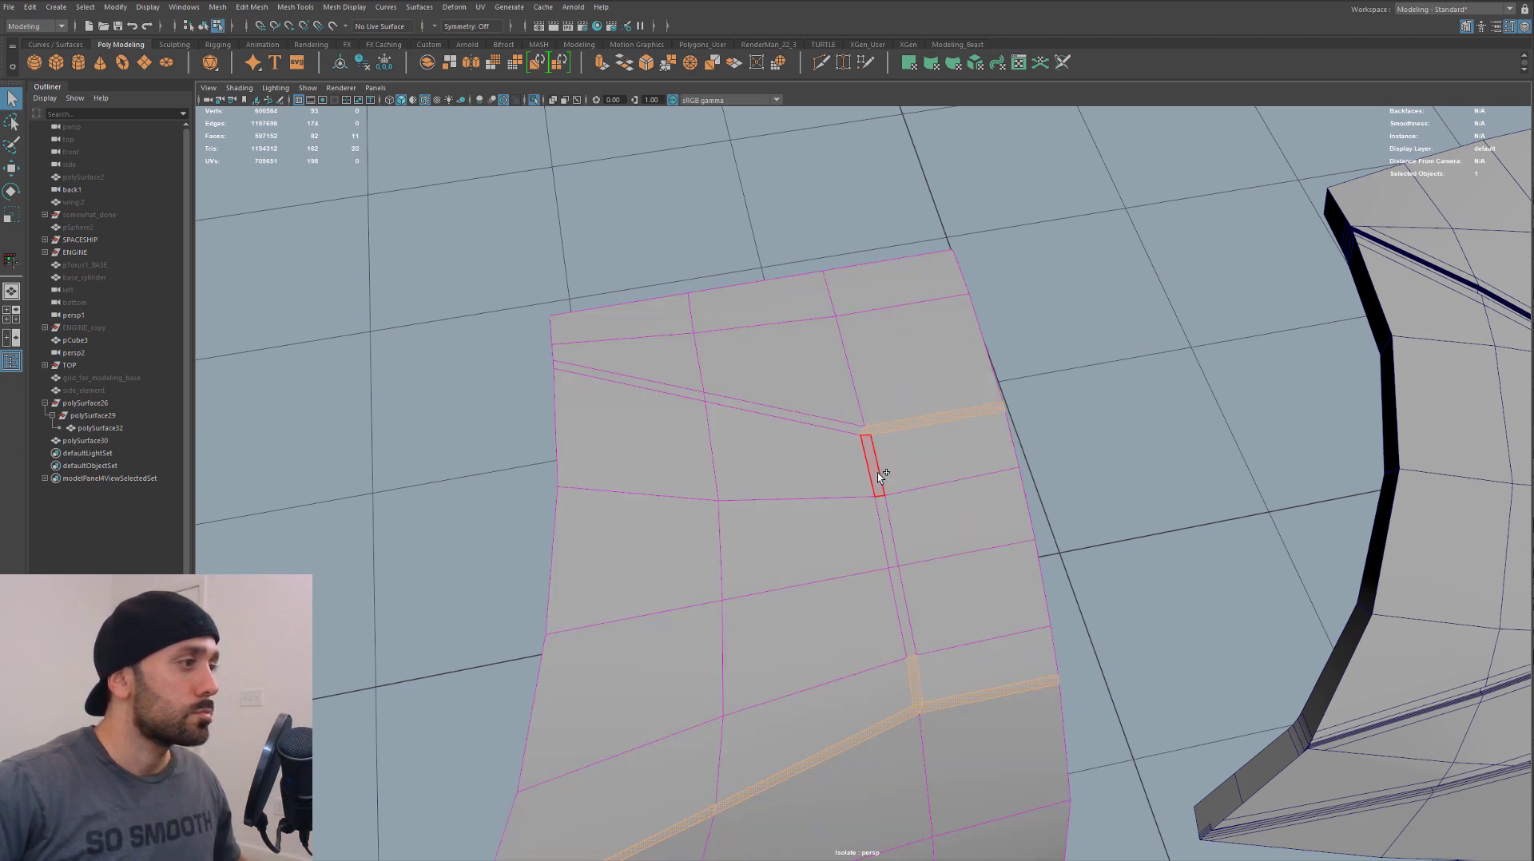
pyautogui.keyDown('shift'); pyautogui.click(895, 572); pyautogui.keyUp('shift')
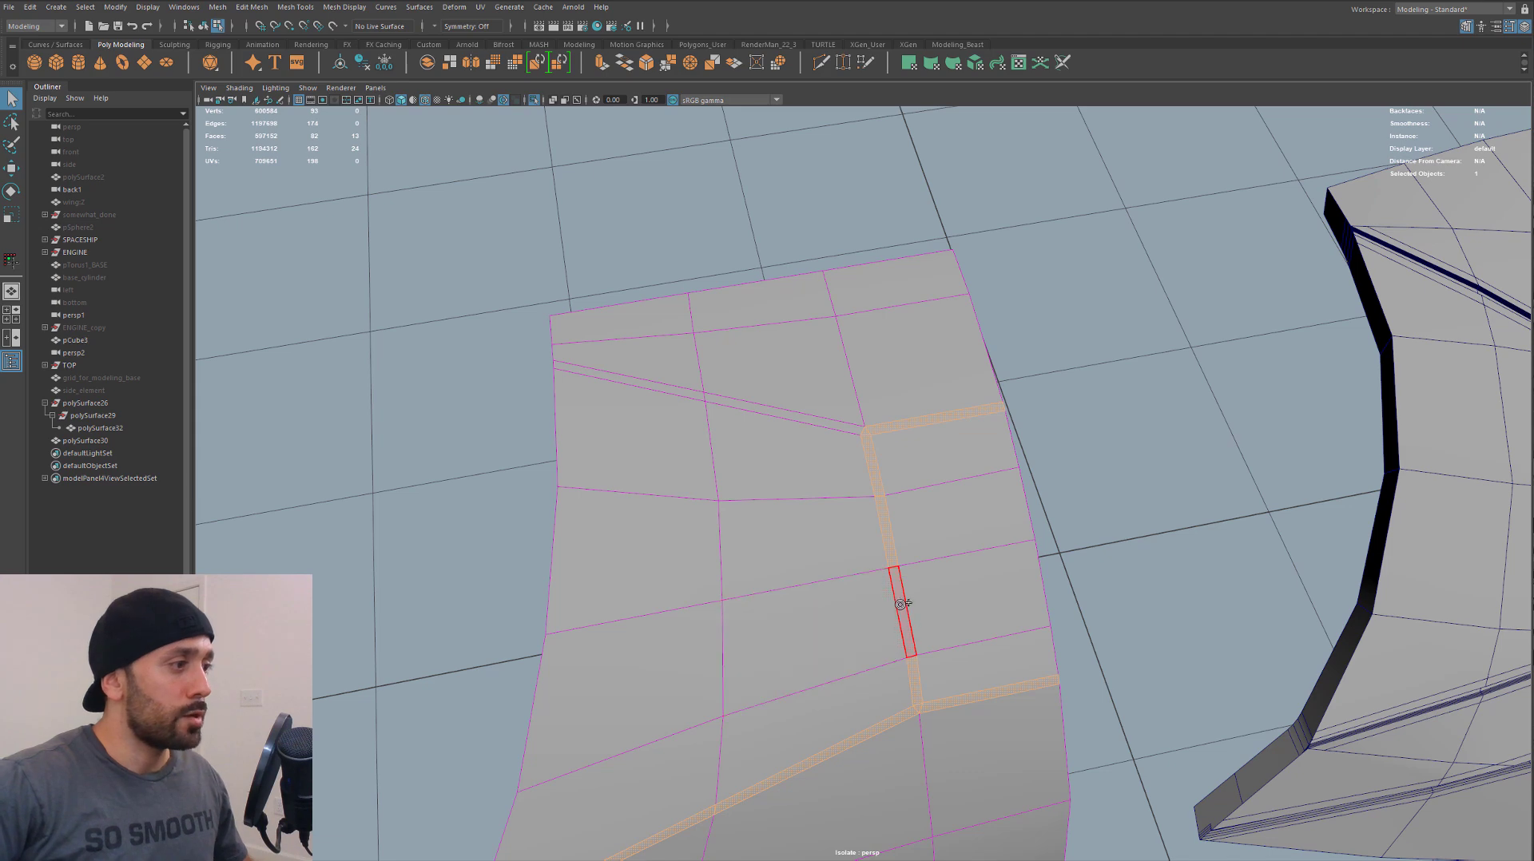
pyautogui.keyDown('shift'); pyautogui.click(796, 414); pyautogui.keyUp('shift')
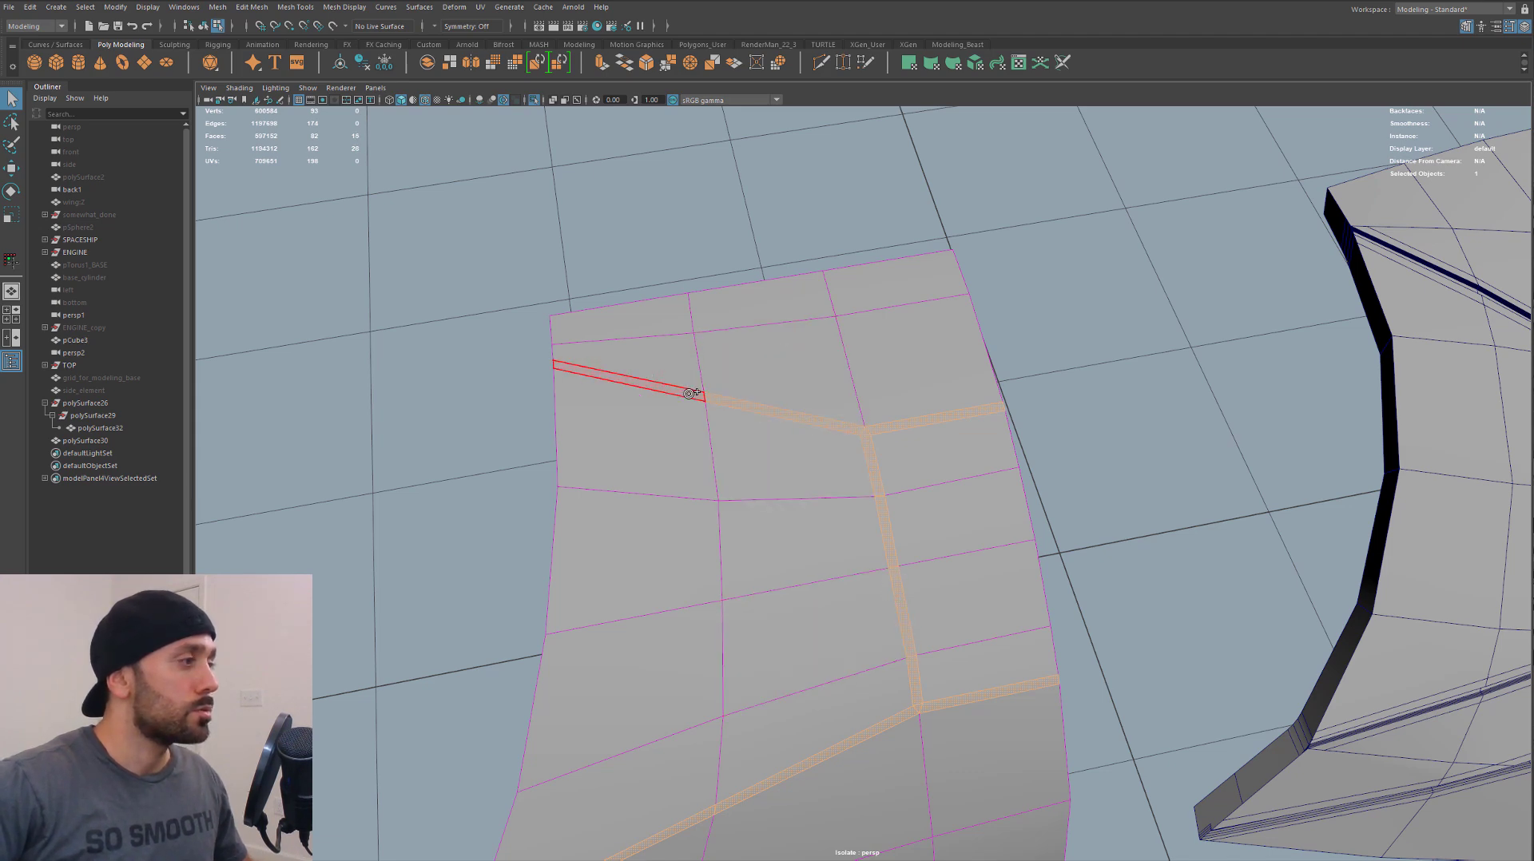
pyautogui.keyDown('shift'); pyautogui.click(692, 394); pyautogui.keyUp('shift')
pyautogui.keyDown('alt'); pyautogui.moveTo(712, 349); pyautogui.dragTo(822, 533); pyautogui.keyUp('alt')
pyautogui.keyDown('shift'); pyautogui.click(684, 594); pyautogui.keyUp('shift')
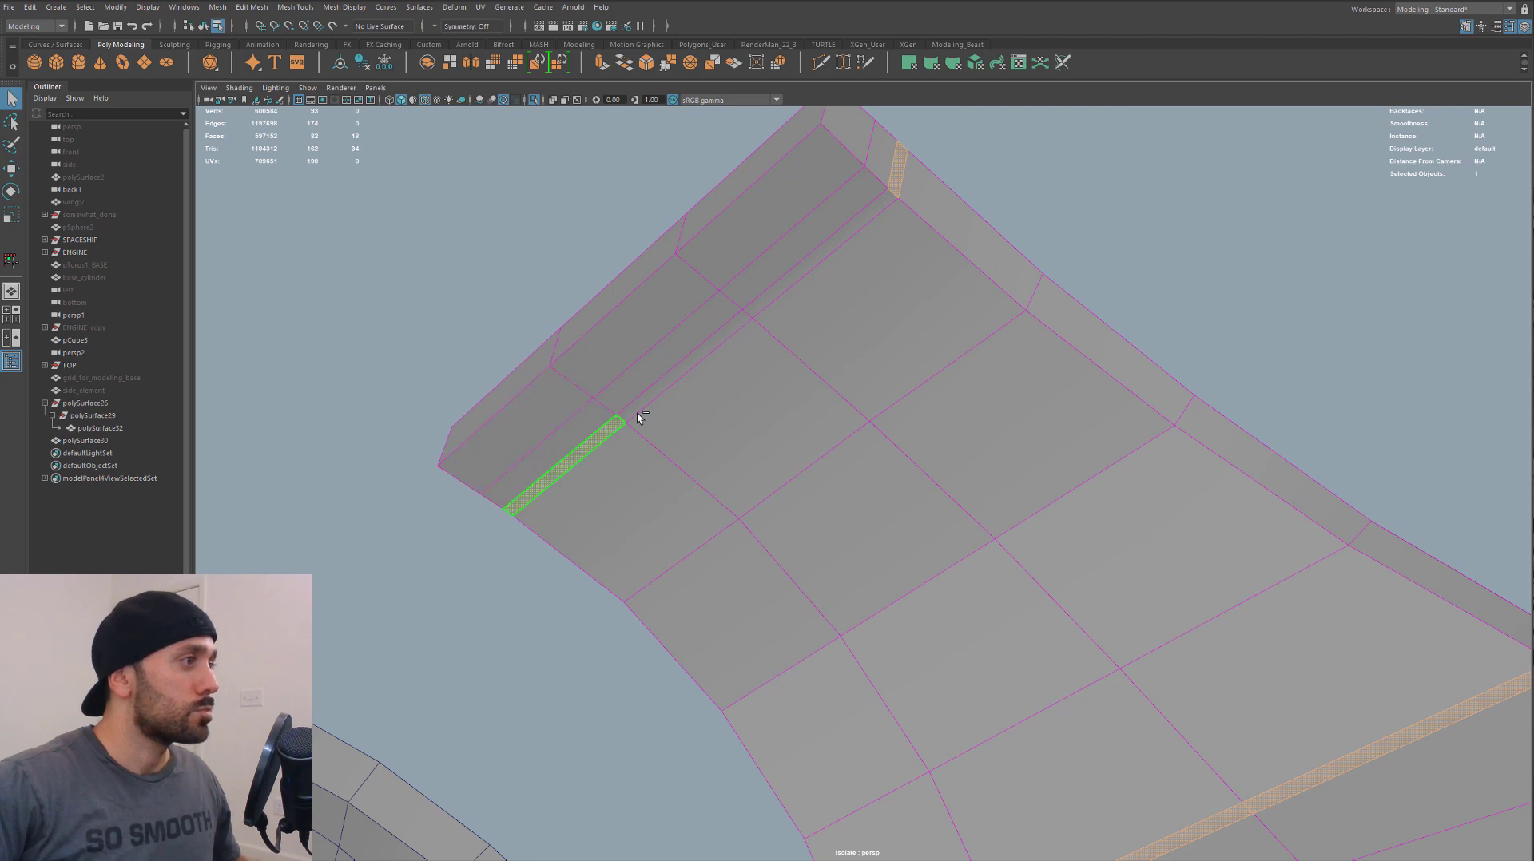
pyautogui.keyDown('shift'); pyautogui.doubleClick(846, 240); pyautogui.keyUp('shift')
# Extrude the selected strip faces inward with a thickness of about -0.026 to form the panel groove
pyautogui.keyDown('alt'); pyautogui.moveTo(1022, 277); pyautogui.dragTo(955, 307); pyautogui.keyUp('alt')
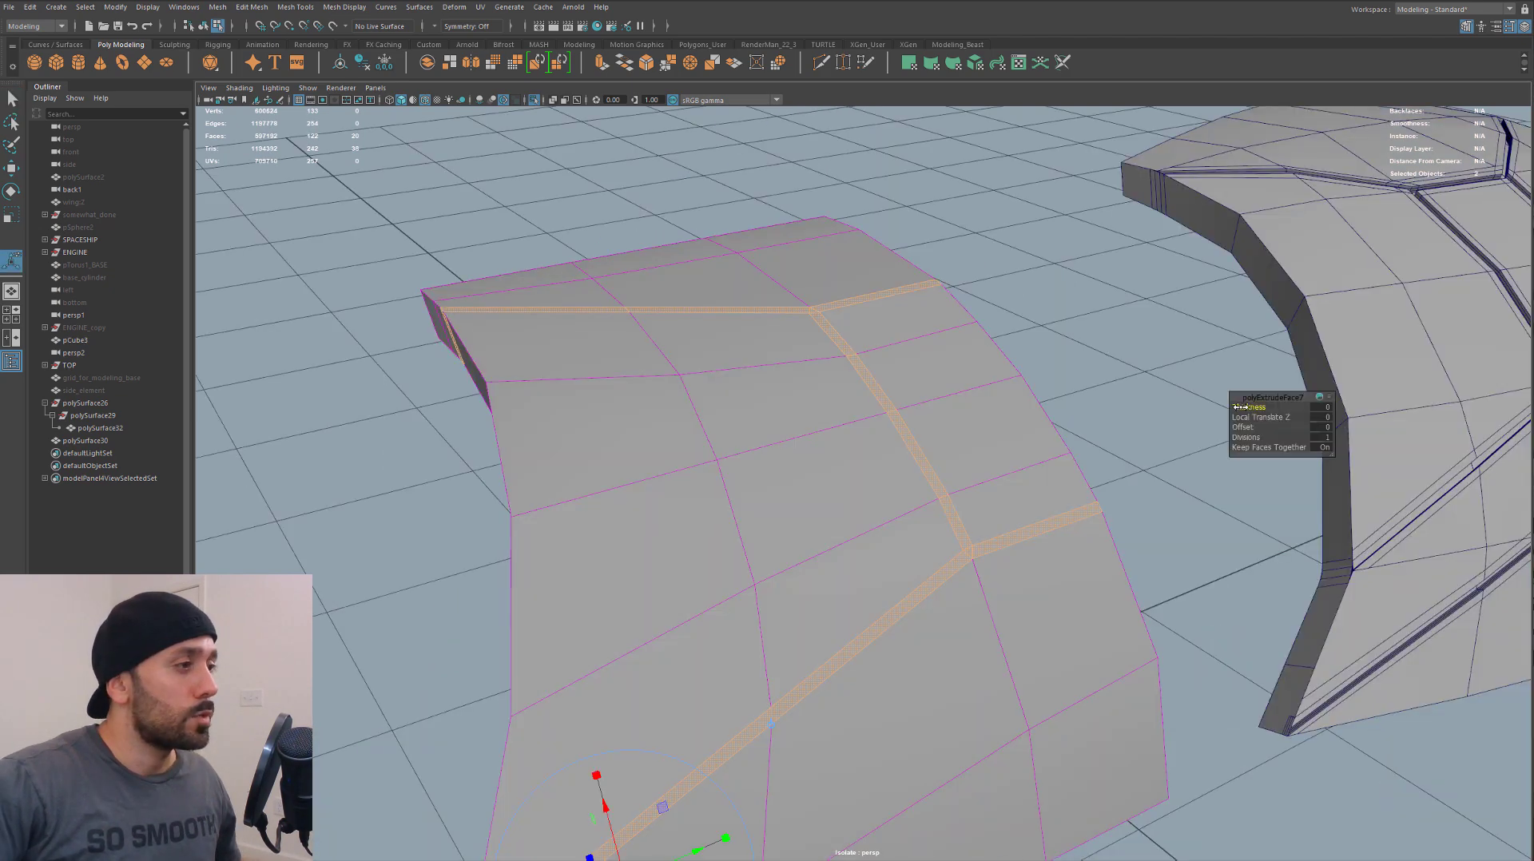
pyautogui.moveTo(1245, 409); pyautogui.dragTo(1222, 417)
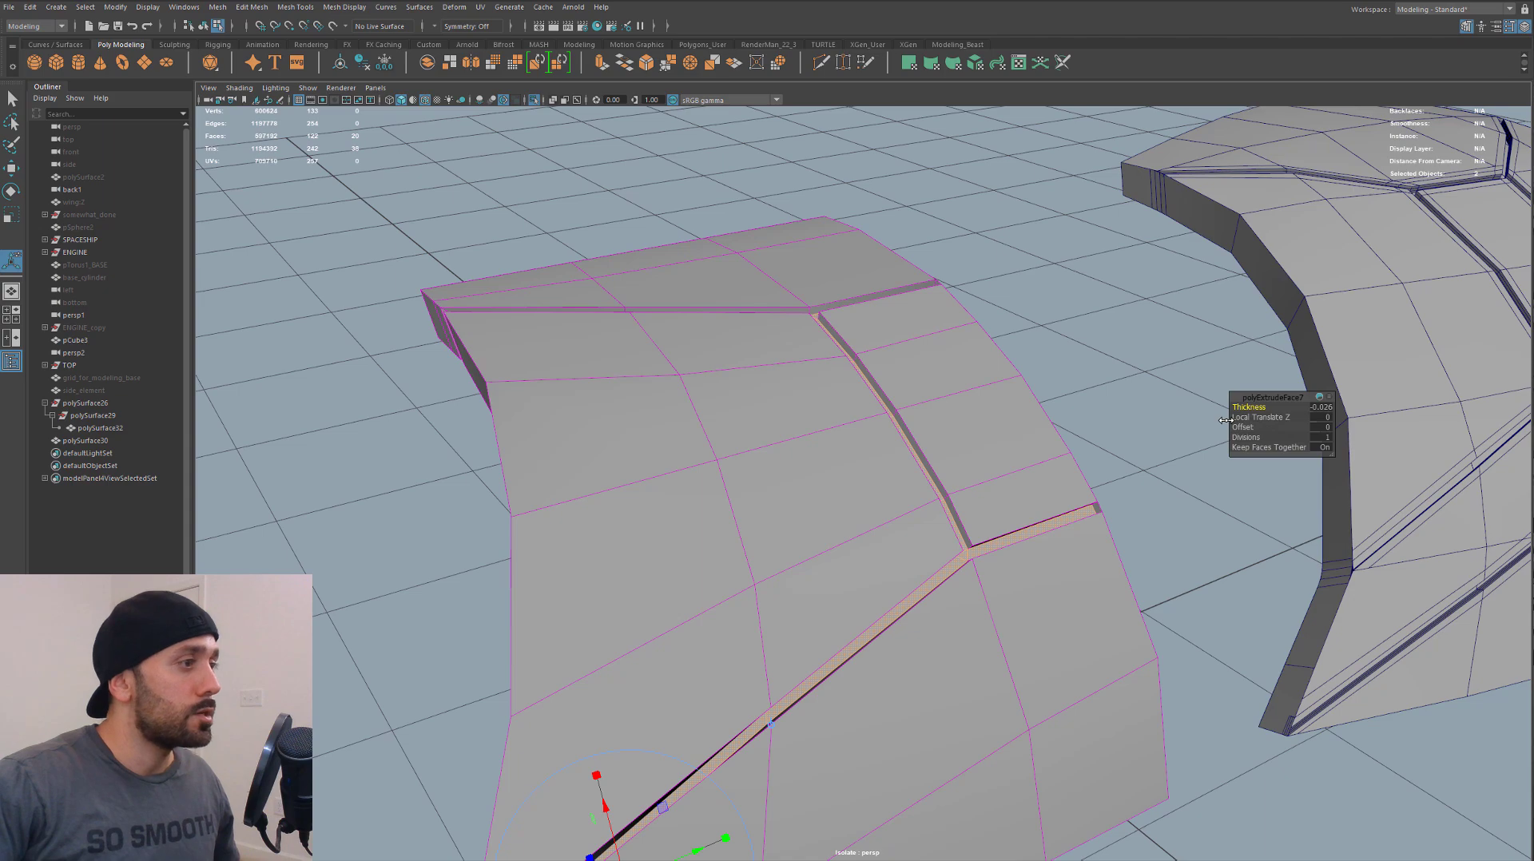
pyautogui.keyDown('alt'); pyautogui.moveTo(804, 483); pyautogui.dragTo(860, 438); pyautogui.keyUp('alt')
pyautogui.keyDown('alt'); pyautogui.moveTo(860, 443); pyautogui.dragTo(794, 424); pyautogui.keyUp('alt')
pyautogui.scroll(3, 815, 478)
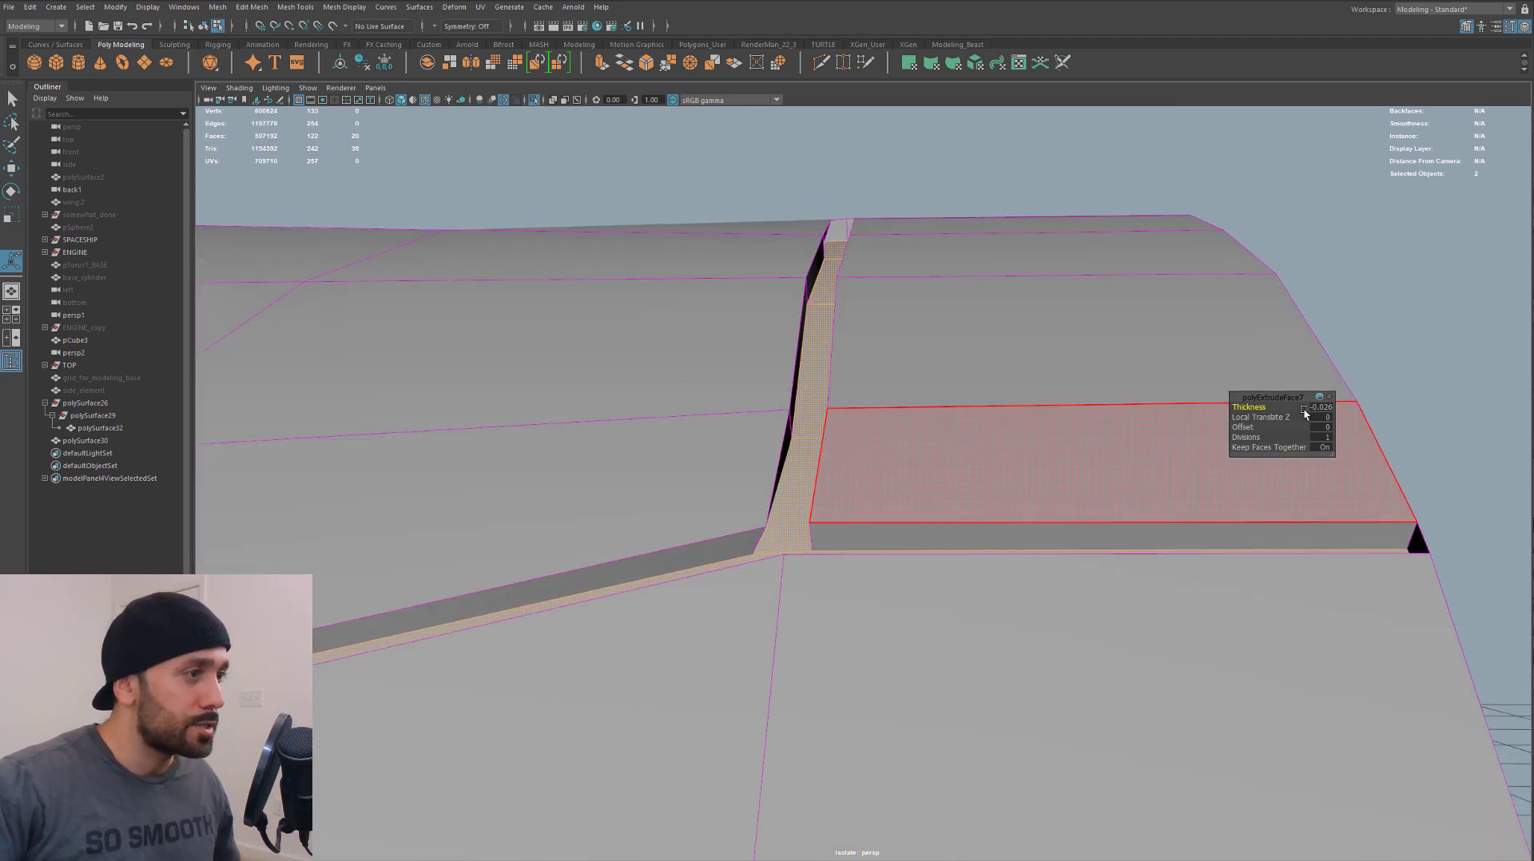
pyautogui.moveTo(1113, 394)
pyautogui.keyDown('alt'); pyautogui.mouseDown()
pyautogui.moveTo(1158, 411)
pyautogui.moveTo(1140, 407)
pyautogui.mouseUp(); pyautogui.keyUp('alt')
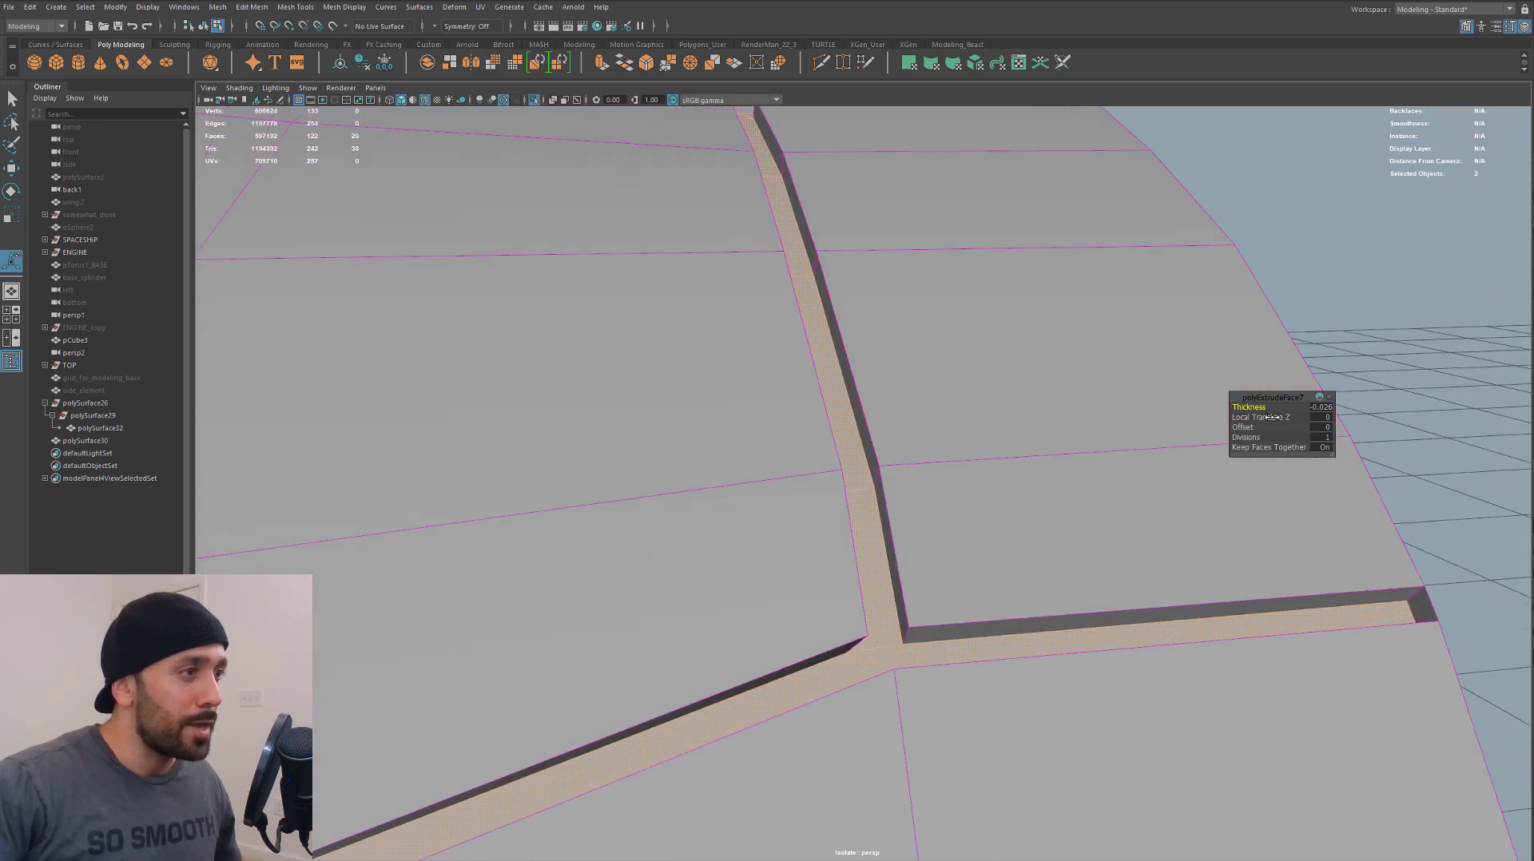
pyautogui.moveTo(1249, 407)
pyautogui.mouseDown()
pyautogui.moveTo(1269, 398)
pyautogui.moveTo(1256, 408)
pyautogui.mouseUp()
# Select the groove-floor corner vertex at the lower junction, align the move pivot to the diagonal edge and slide the vertex along it
pyautogui.keyDown('alt'); pyautogui.moveTo(975, 445); pyautogui.dragTo(710, 432); pyautogui.keyUp('alt')
pyautogui.keyDown('alt'); pyautogui.moveTo(710, 431); pyautogui.dragTo(822, 425, button='right'); pyautogui.keyUp('alt')
pyautogui.keyDown('alt'); pyautogui.moveTo(822, 425); pyautogui.dragTo(815, 411); pyautogui.keyUp('alt')
pyautogui.moveTo(658, 527)
pyautogui.mouseDown(button='right')
pyautogui.moveTo(620, 483)
pyautogui.moveTo(671, 512)
pyautogui.moveTo(661, 497)
pyautogui.mouseUp(button='right')
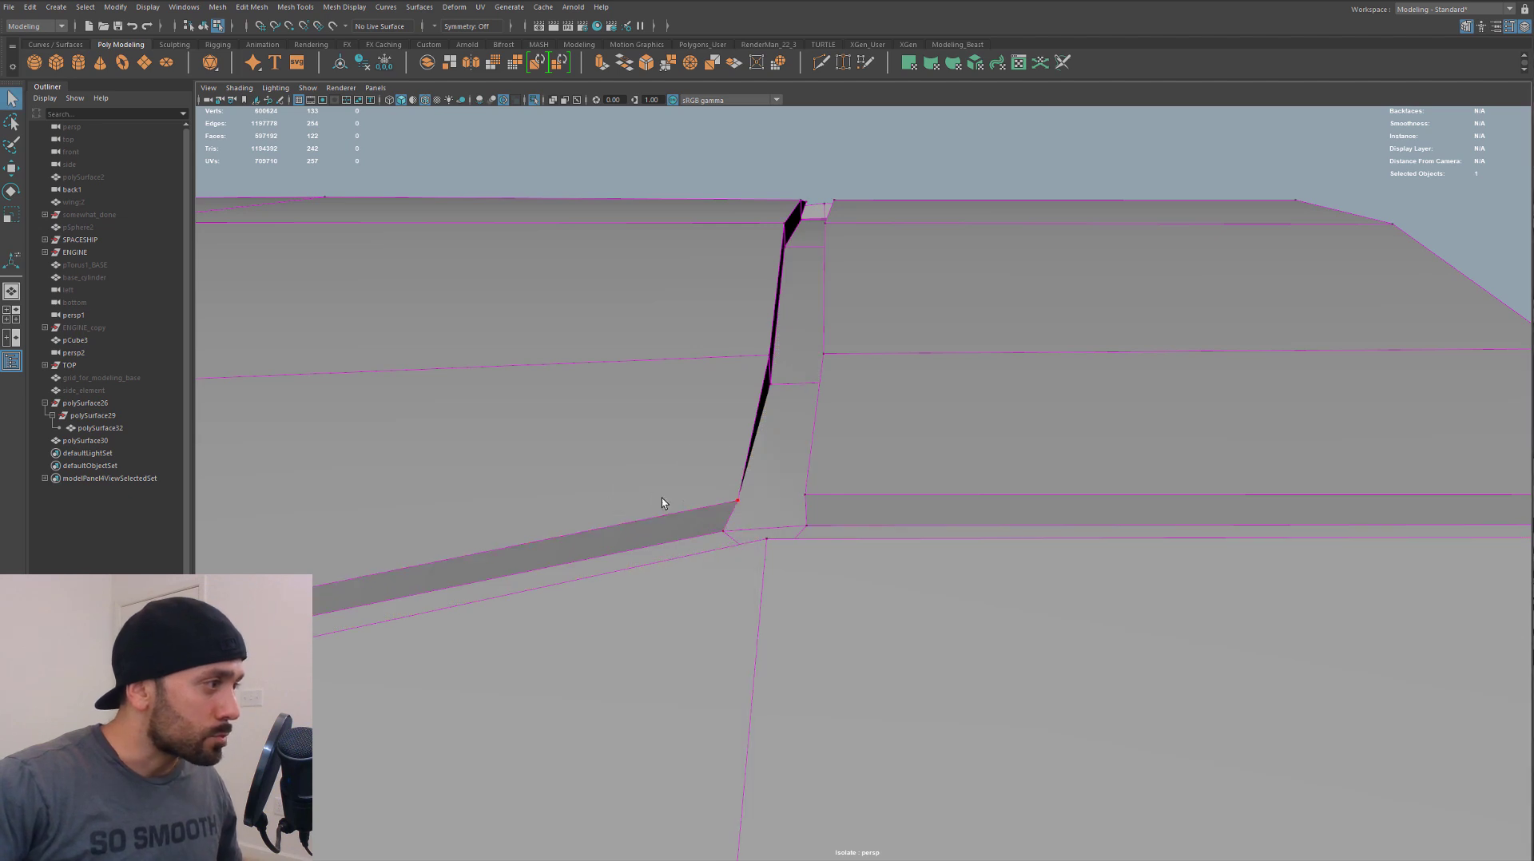
pyautogui.click(724, 531)
pyautogui.press('w')
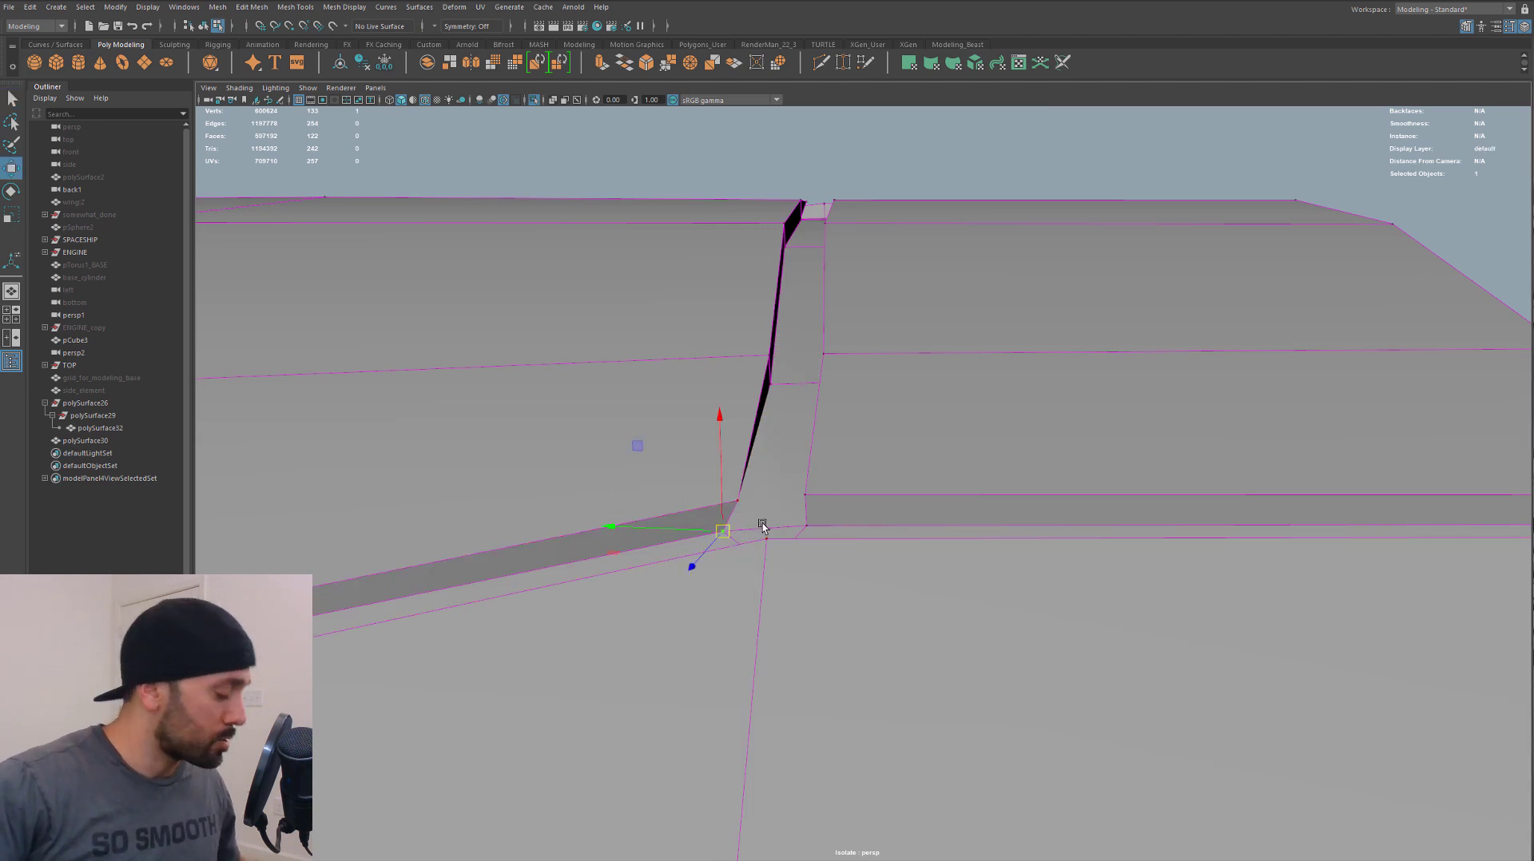
pyautogui.press('e')
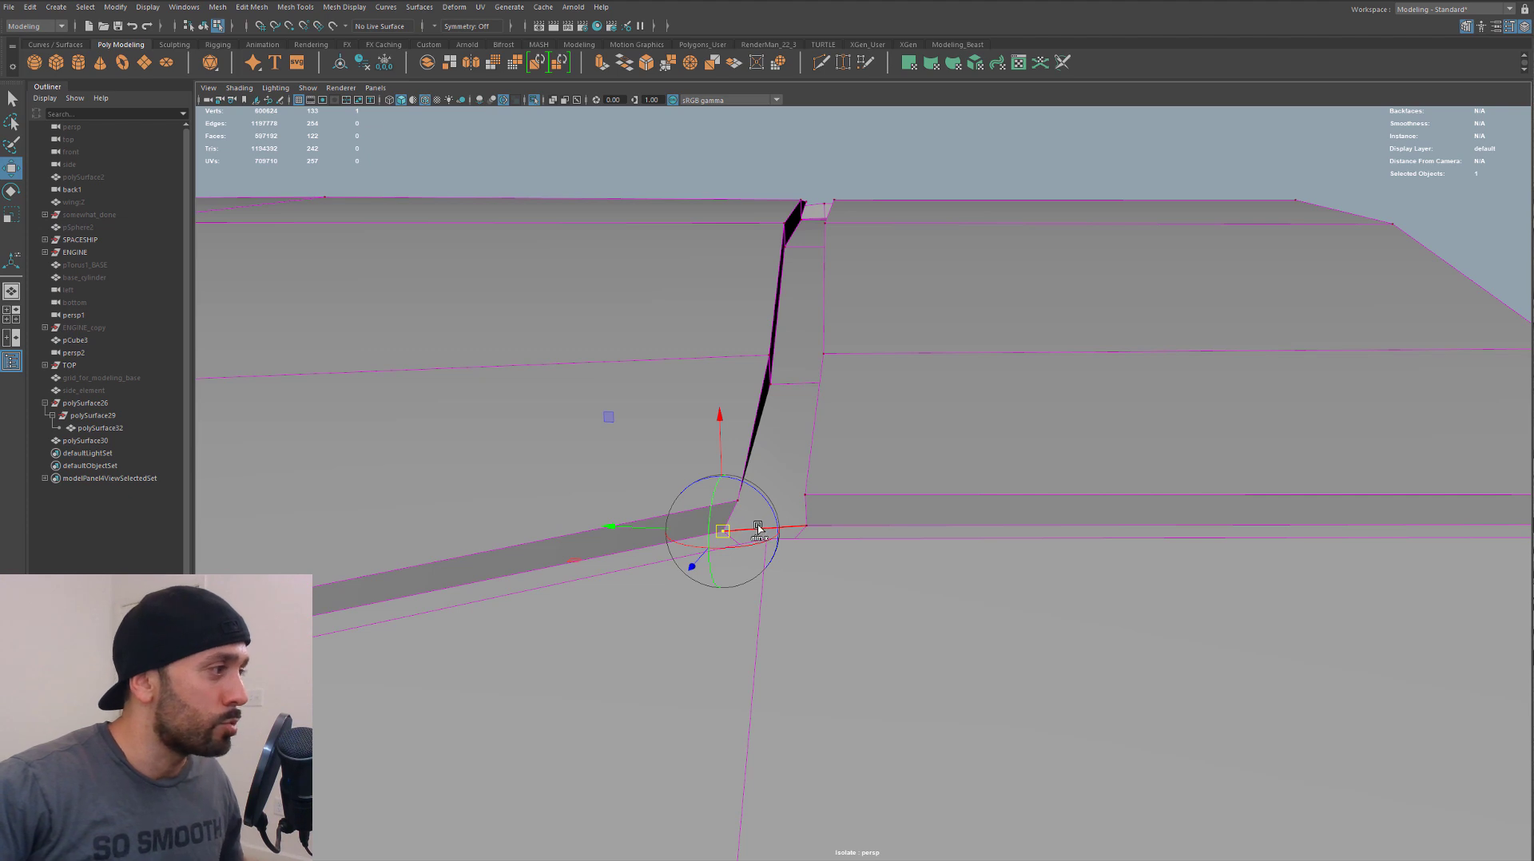
pyautogui.click(648, 545)
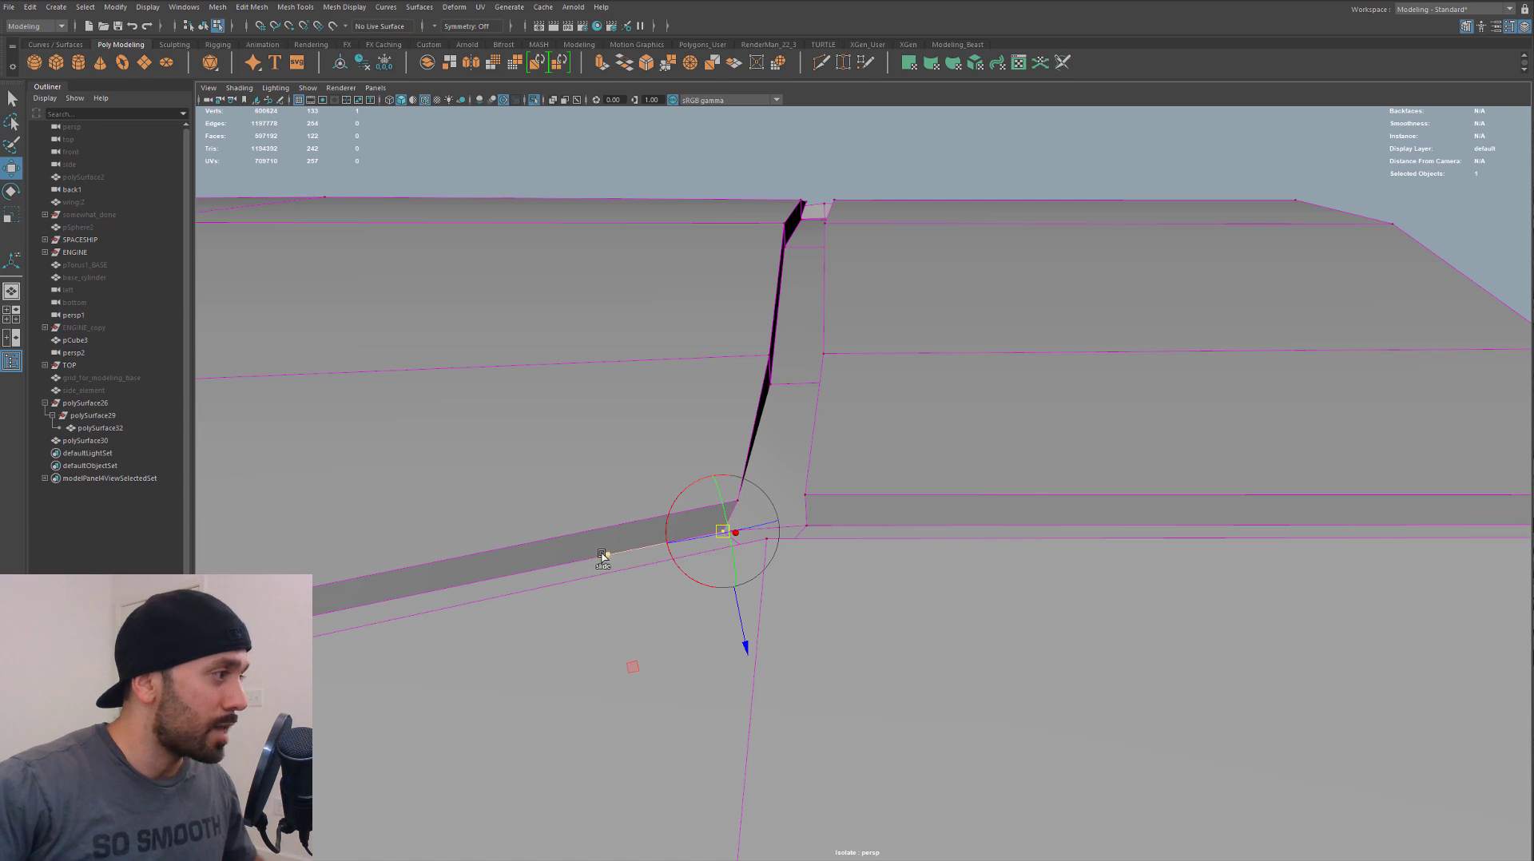
pyautogui.moveTo(602, 555); pyautogui.dragTo(640, 567)
# Inspect the panel and its groove in smooth mesh preview, and return to the unsmoothed display
pyautogui.keyDown('alt'); pyautogui.moveTo(749, 580); pyautogui.dragTo(363, 630, button='right'); pyautogui.keyUp('alt')
pyautogui.keyDown('alt'); pyautogui.moveTo(616, 664); pyautogui.dragTo(890, 400, button='middle'); pyautogui.keyUp('alt')
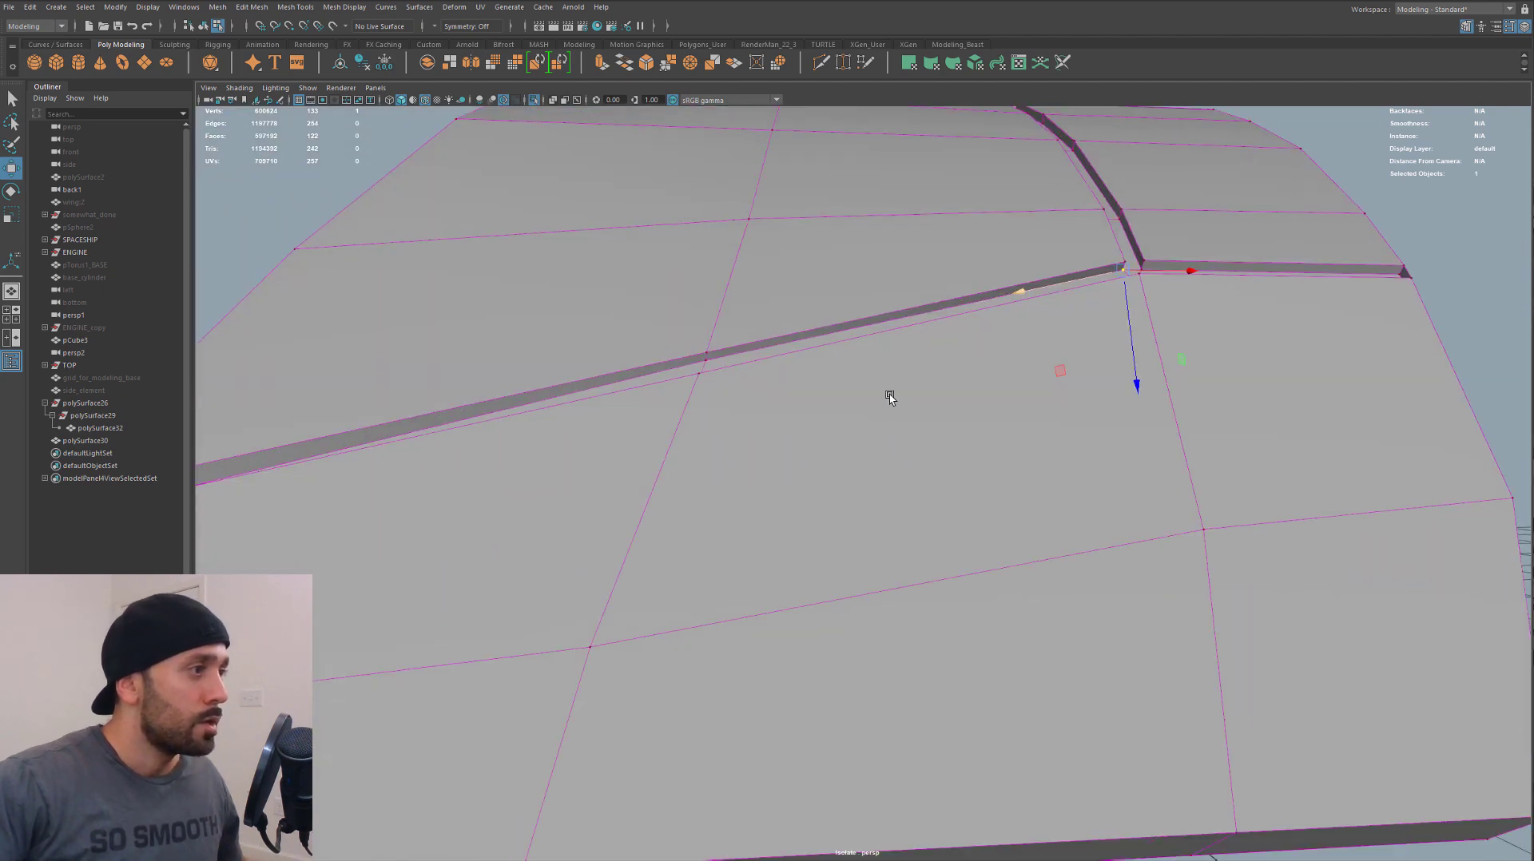
pyautogui.keyDown('alt'); pyautogui.moveTo(891, 400); pyautogui.dragTo(969, 473); pyautogui.keyUp('alt')
pyautogui.keyDown('alt'); pyautogui.moveTo(969, 472); pyautogui.dragTo(719, 488, button='right'); pyautogui.keyUp('alt')
pyautogui.keyDown('alt'); pyautogui.moveTo(720, 489); pyautogui.dragTo(741, 442); pyautogui.keyUp('alt')
pyautogui.press('3')
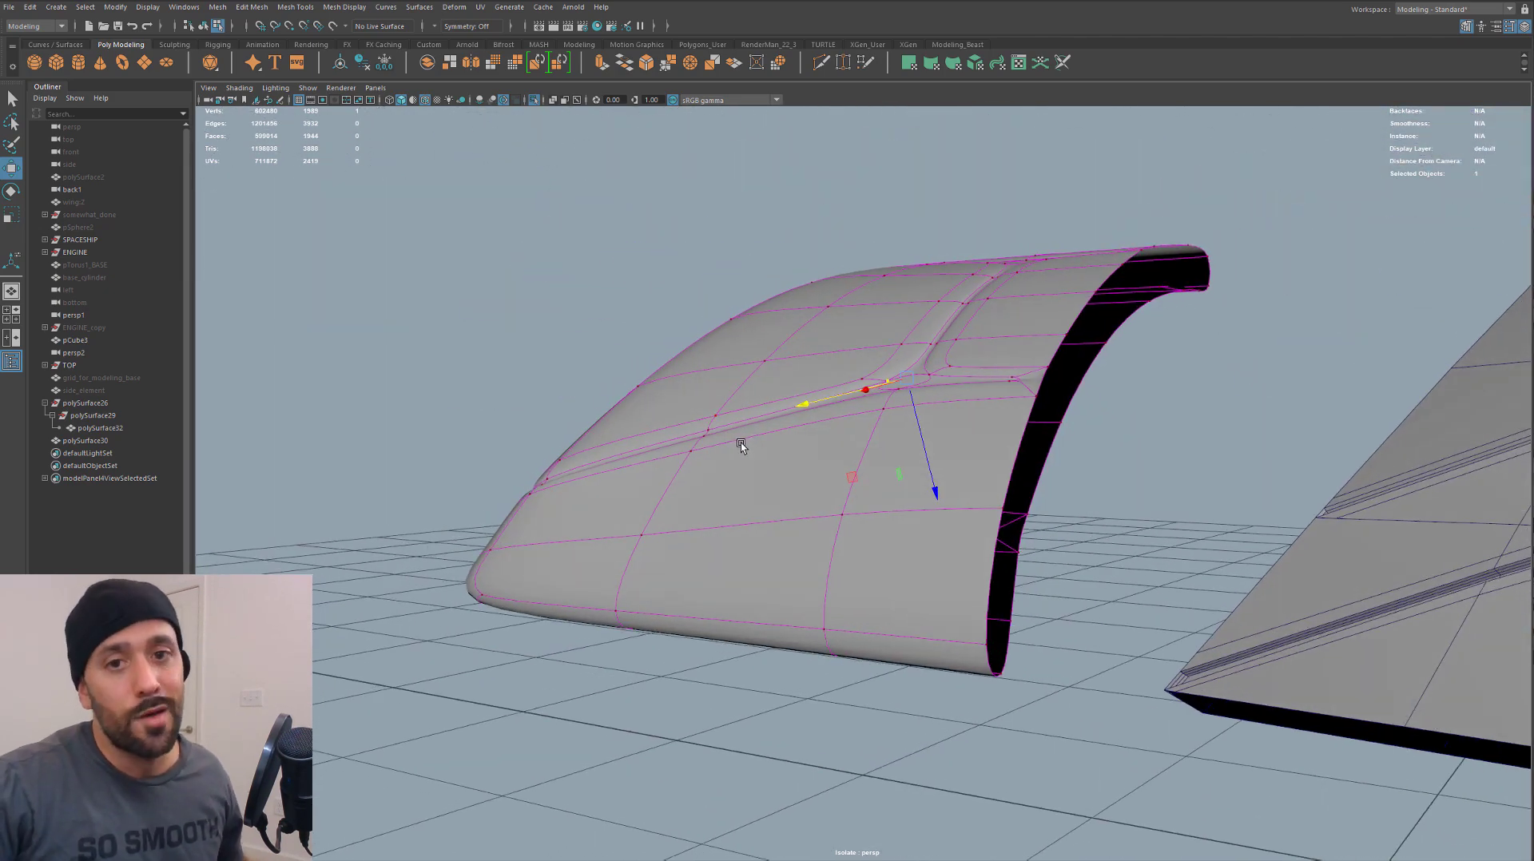
pyautogui.keyDown('alt'); pyautogui.moveTo(765, 445); pyautogui.dragTo(971, 452); pyautogui.keyUp('alt')
pyautogui.press('1')
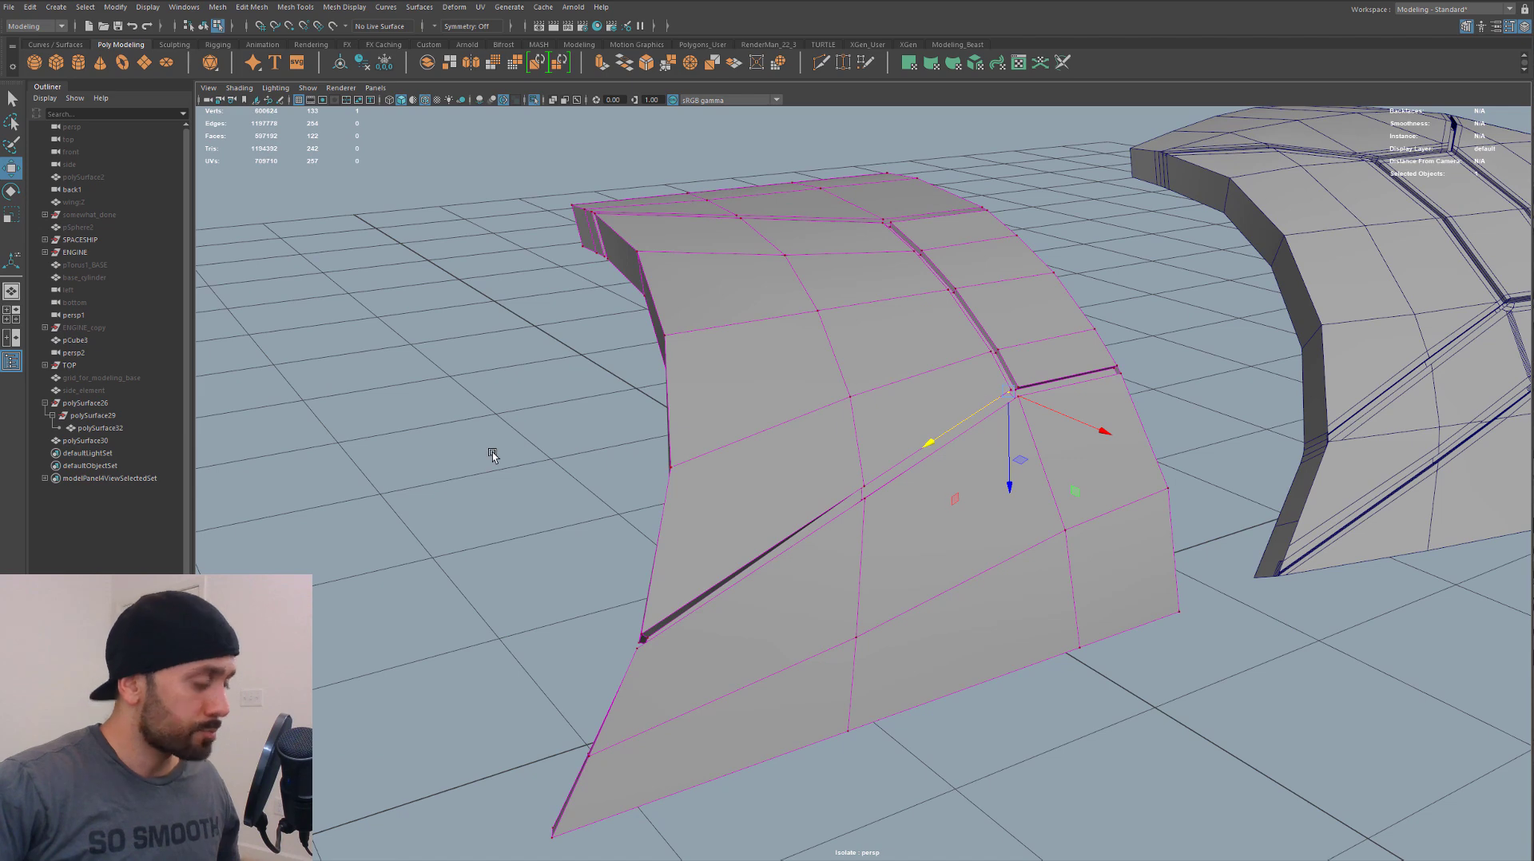
# Insert support edge loops beside the diagonal groove's narrow end and close to the panel's lower border
pyautogui.press('g')
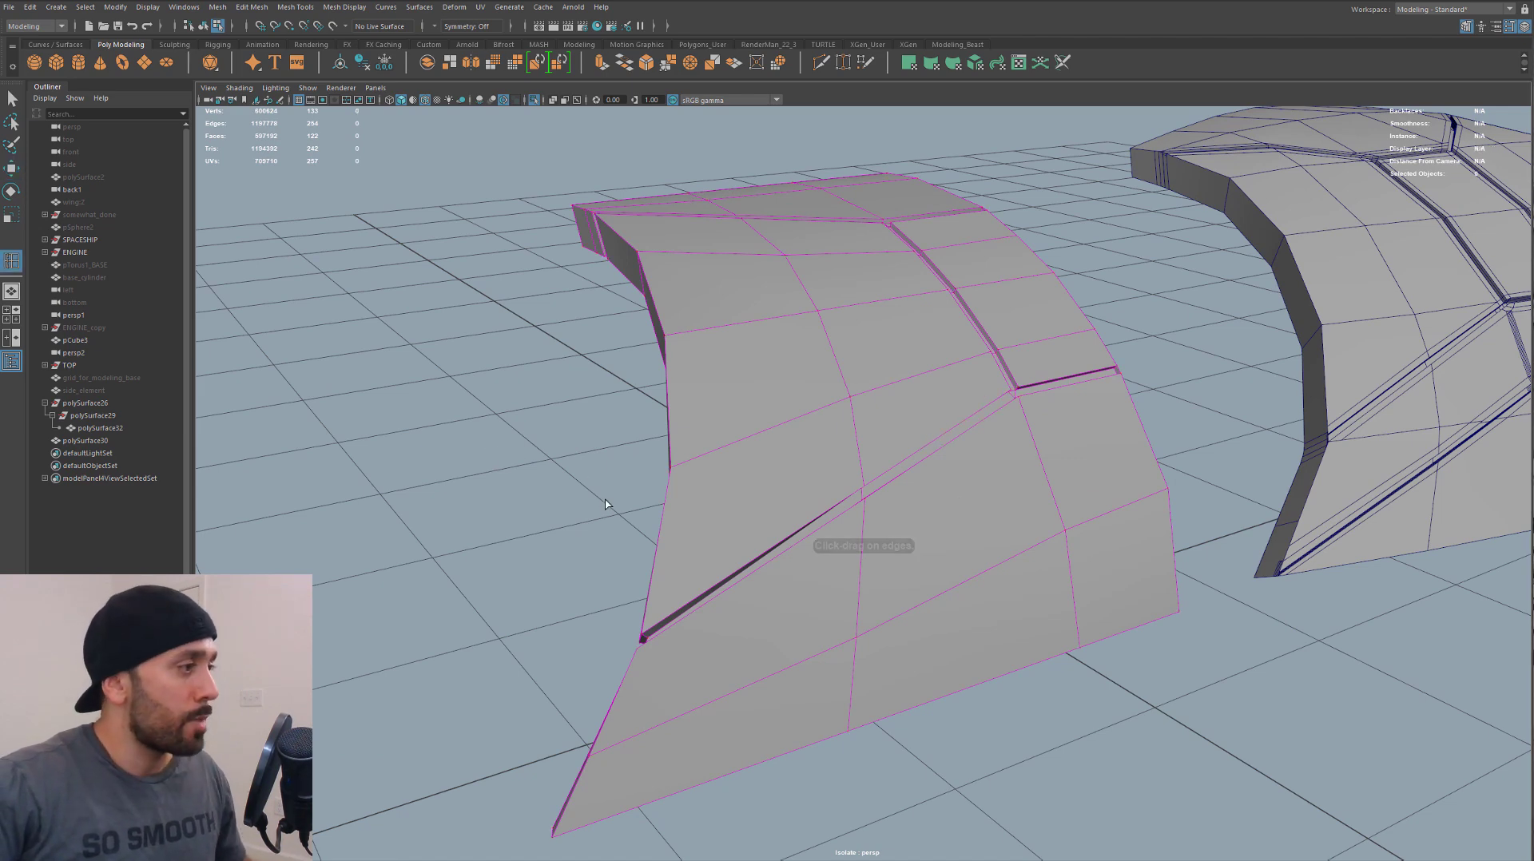
pyautogui.moveTo(650, 627); pyautogui.dragTo(649, 629)
pyautogui.keyDown('alt'); pyautogui.moveTo(649, 629); pyautogui.dragTo(774, 530); pyautogui.keyUp('alt')
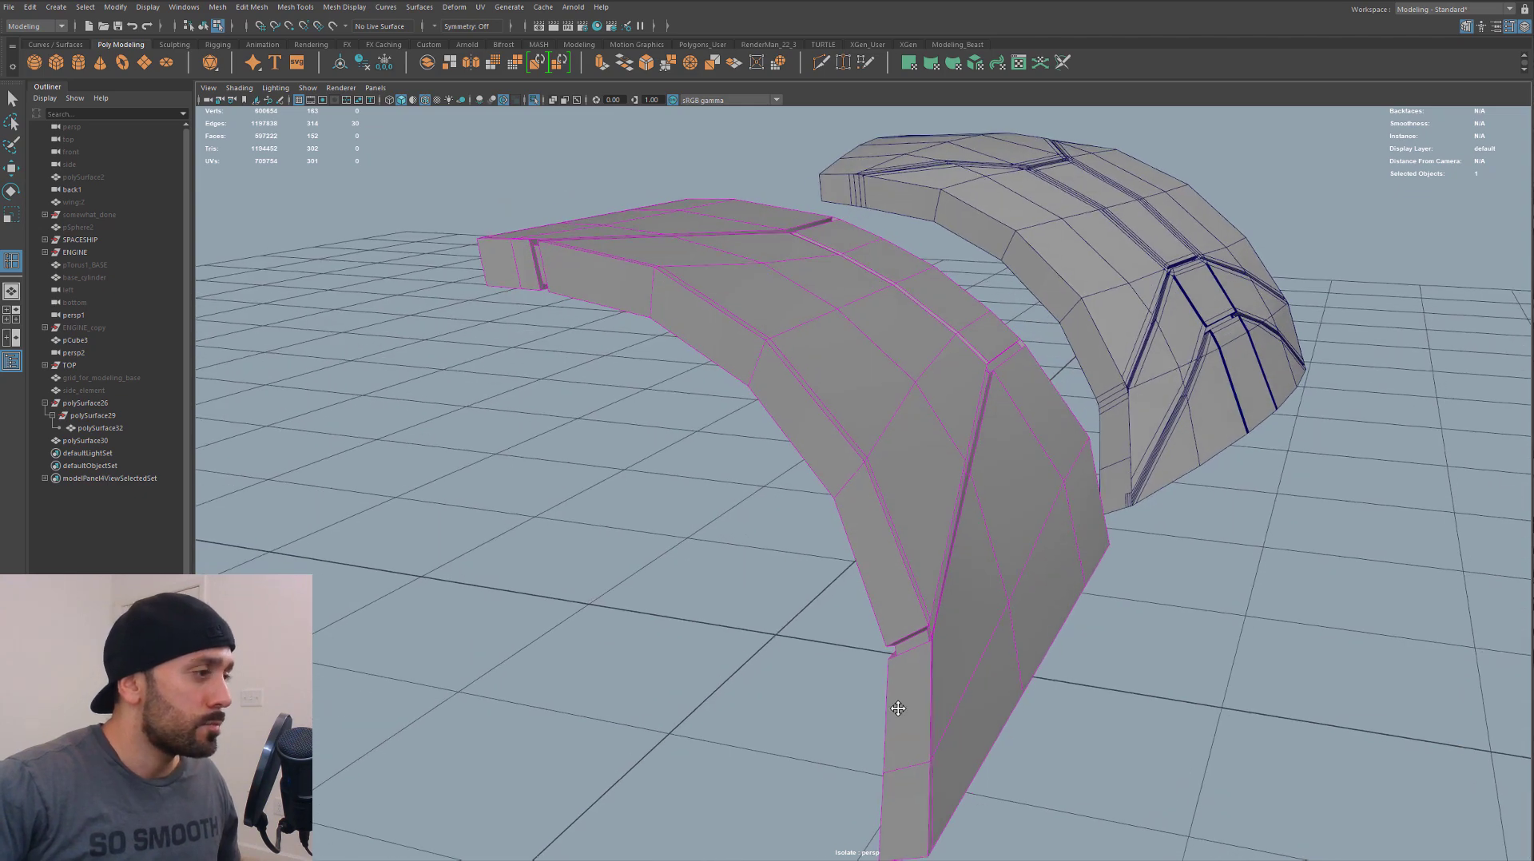
pyautogui.keyDown('alt'); pyautogui.moveTo(898, 709); pyautogui.dragTo(856, 642, button='middle'); pyautogui.keyUp('alt')
pyautogui.moveTo(850, 615); pyautogui.dragTo(853, 614)
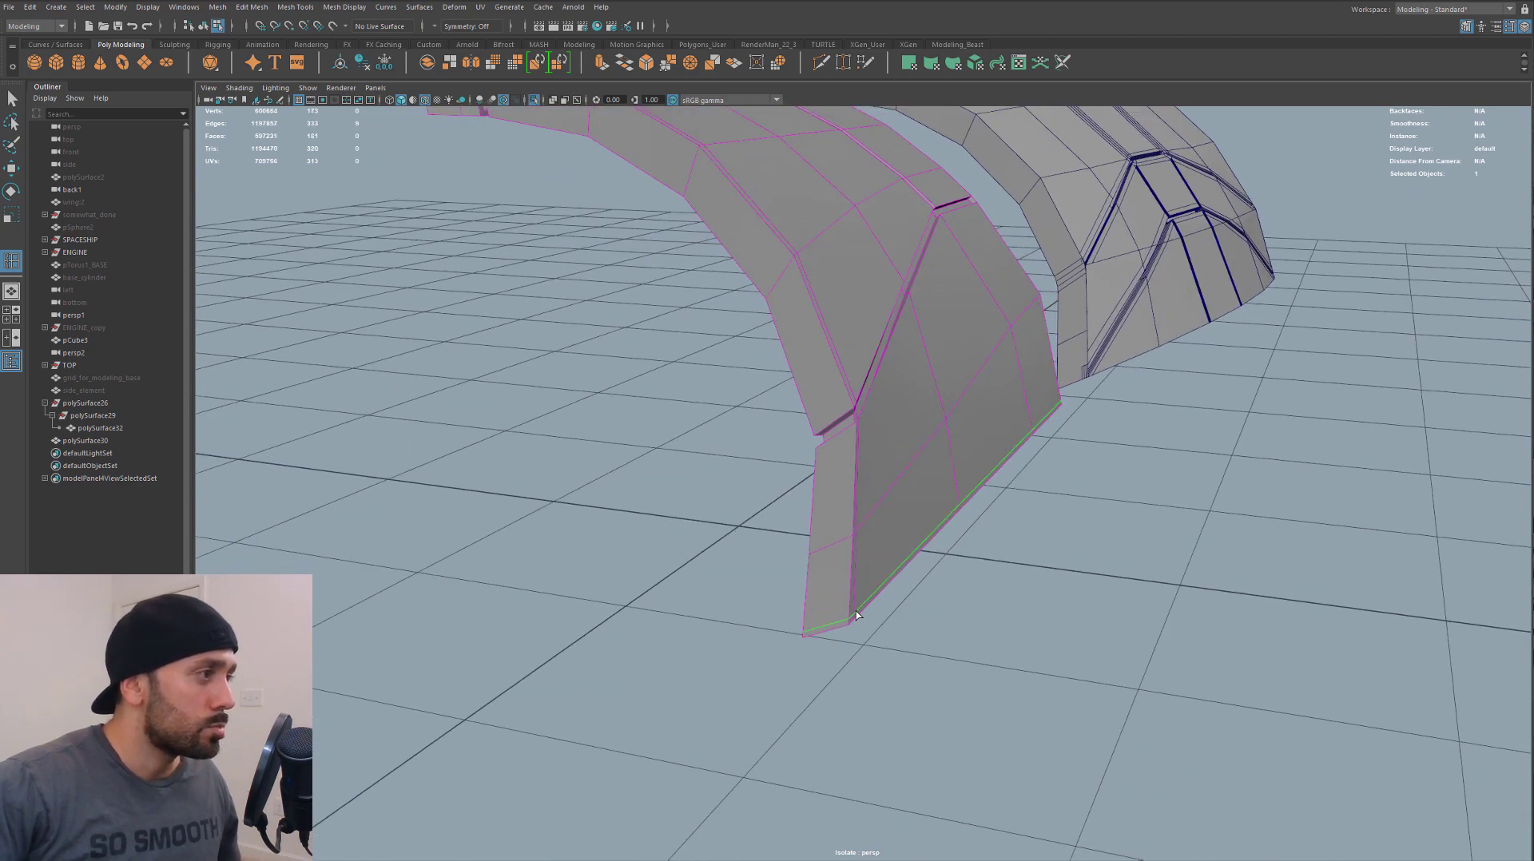
# Insert support edge loops along both sides of the diagonal groove and the short branch running from its junction to the border
pyautogui.keyDown('alt'); pyautogui.moveTo(899, 514); pyautogui.dragTo(774, 685); pyautogui.keyUp('alt')
pyautogui.keyDown('alt'); pyautogui.moveTo(773, 686); pyautogui.dragTo(860, 640); pyautogui.keyUp('alt')
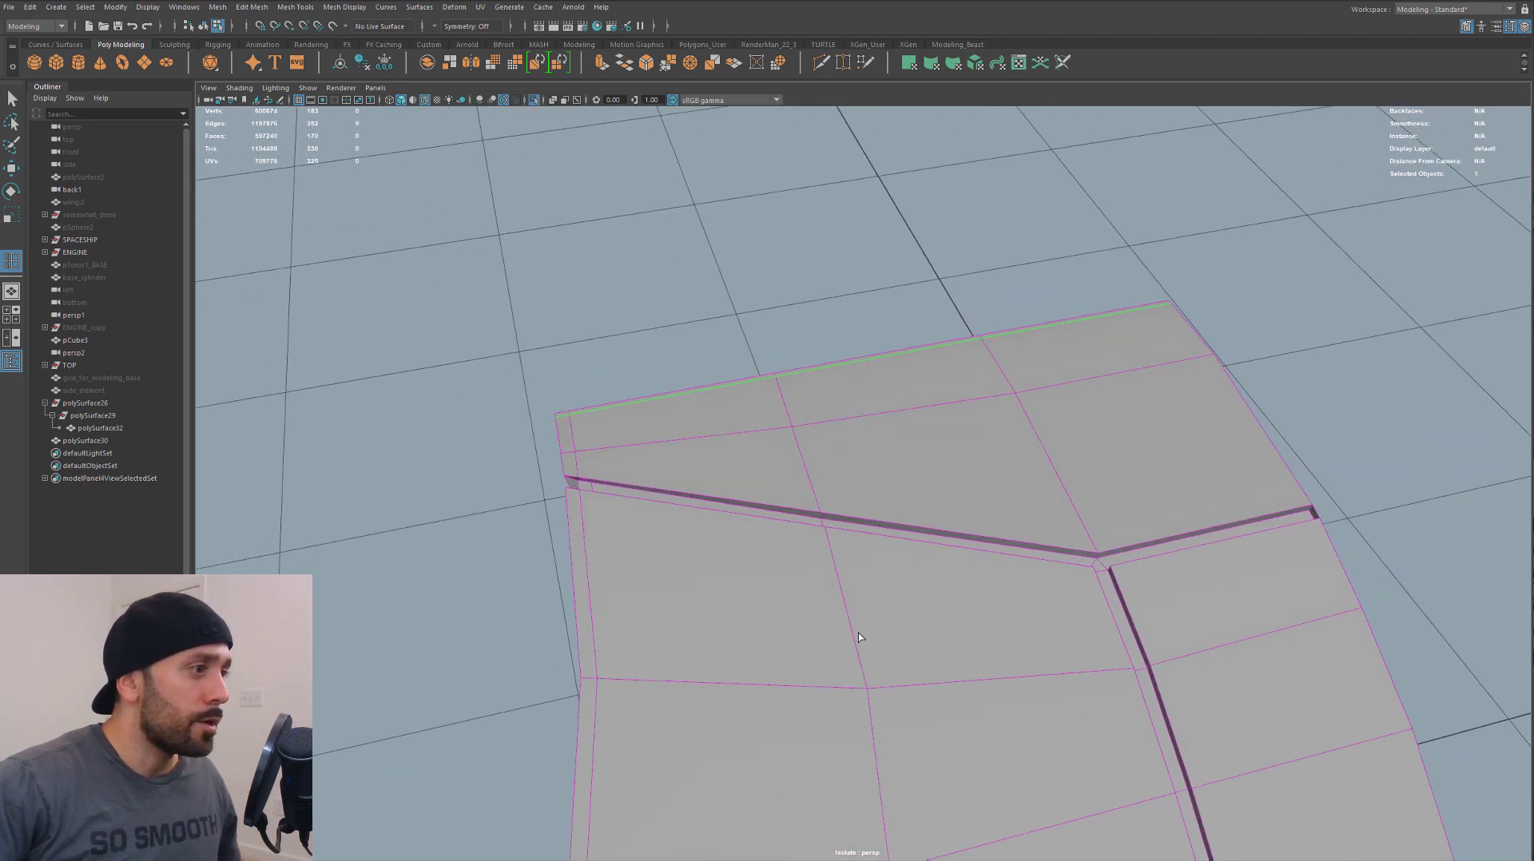
pyautogui.keyDown('alt'); pyautogui.moveTo(859, 640); pyautogui.dragTo(655, 469, button='middle'); pyautogui.keyUp('alt')
pyautogui.keyDown('alt'); pyautogui.moveTo(940, 454); pyautogui.dragTo(918, 456); pyautogui.keyUp('alt')
pyautogui.keyDown('alt'); pyautogui.moveTo(918, 456); pyautogui.dragTo(860, 511, button='middle'); pyautogui.keyUp('alt')
pyautogui.keyDown('alt'); pyautogui.moveTo(860, 511); pyautogui.dragTo(838, 424); pyautogui.keyUp('alt')
pyautogui.click(831, 430)
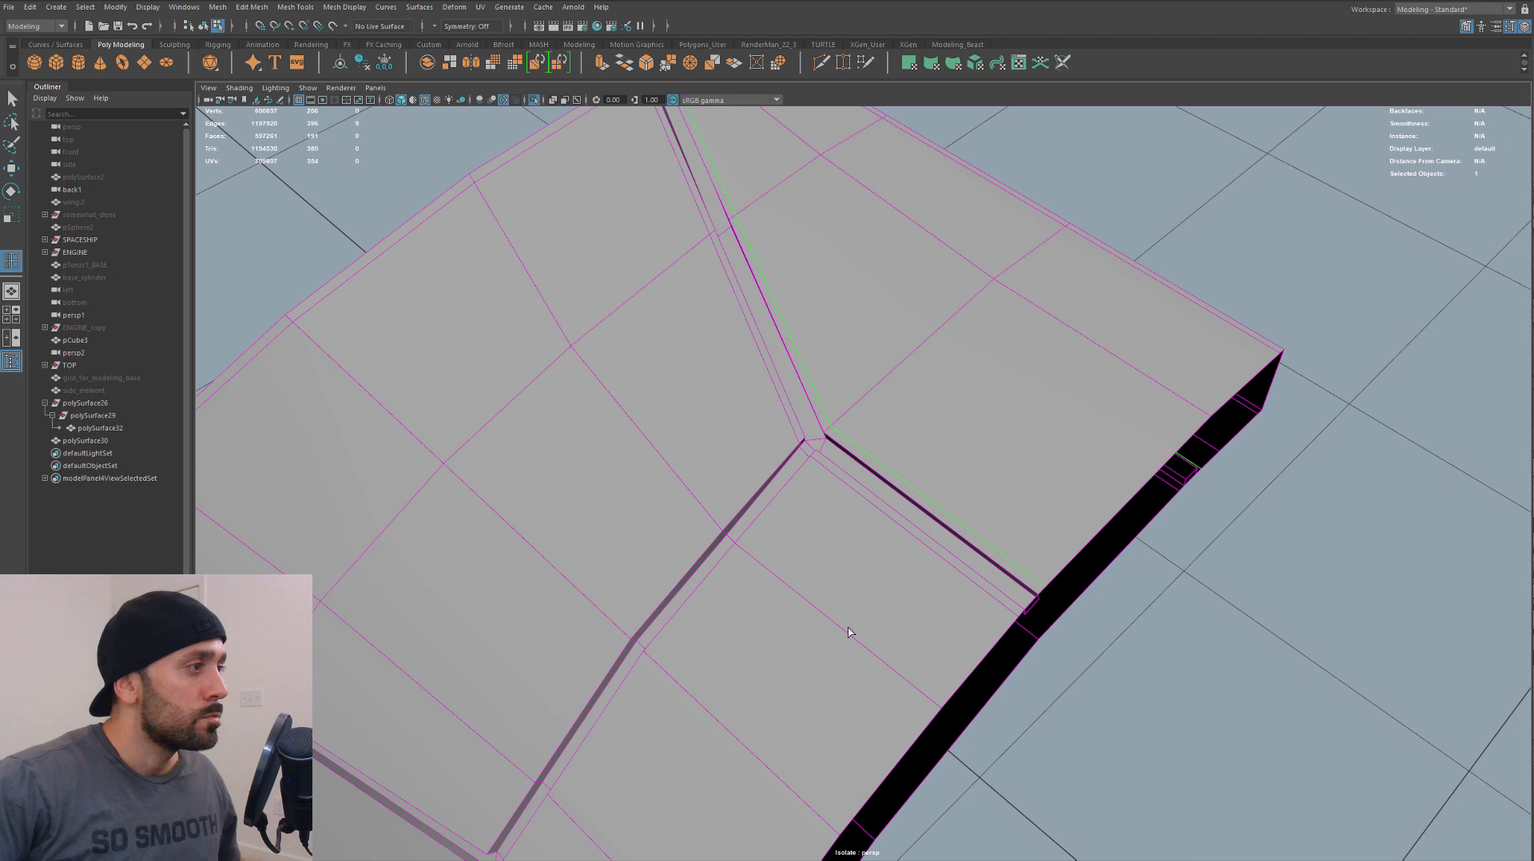
# Insert support edge loops down both sides of the lengthwise groove connecting the two junctions
pyautogui.keyDown('alt'); pyautogui.moveTo(850, 629); pyautogui.dragTo(897, 482); pyautogui.keyUp('alt')
pyautogui.scroll(3, 926, 503)
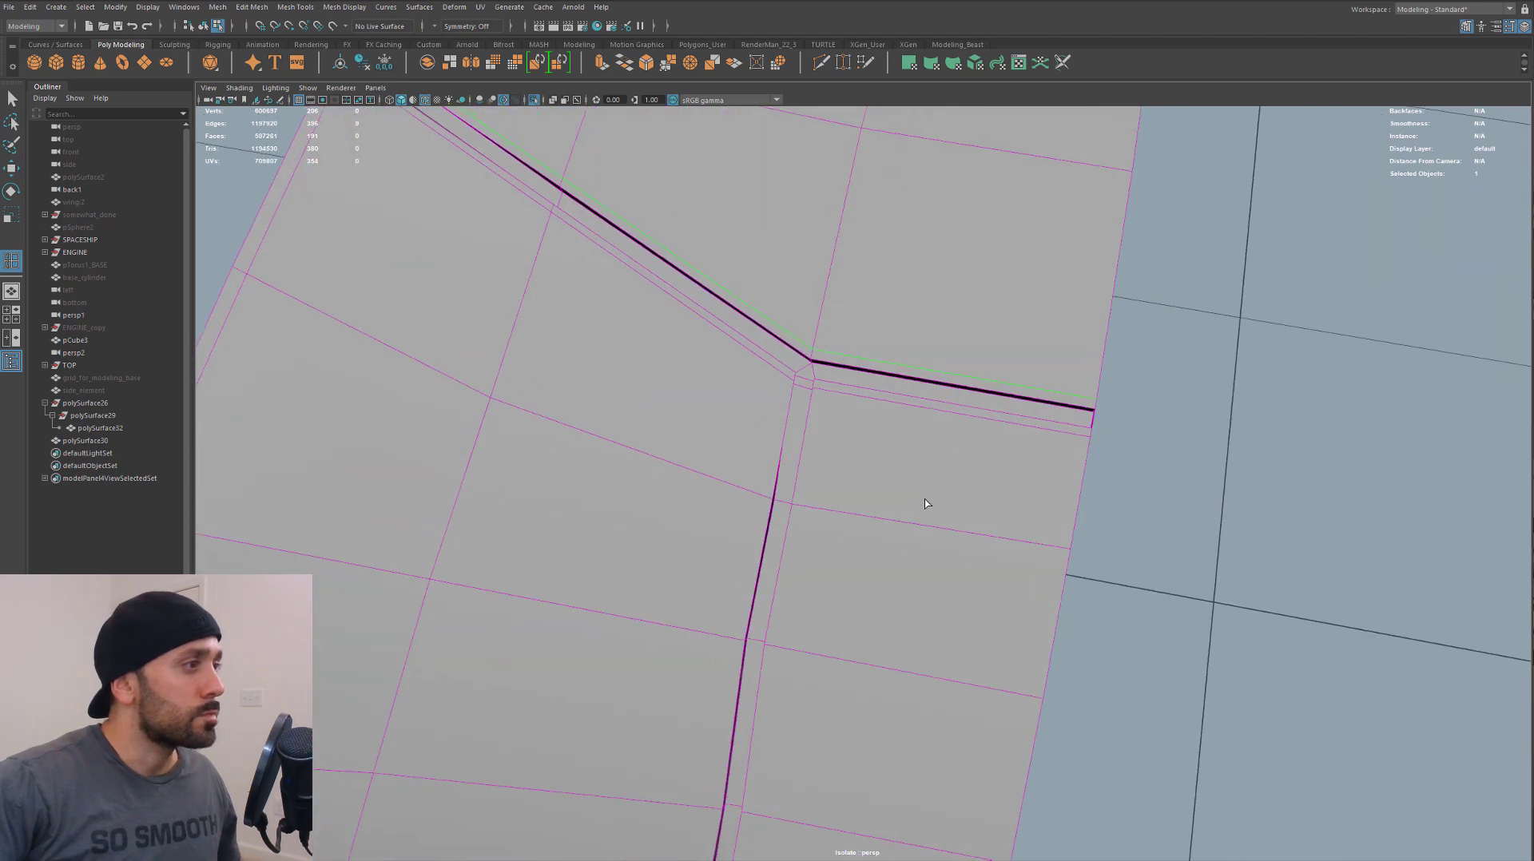
pyautogui.click(823, 393)
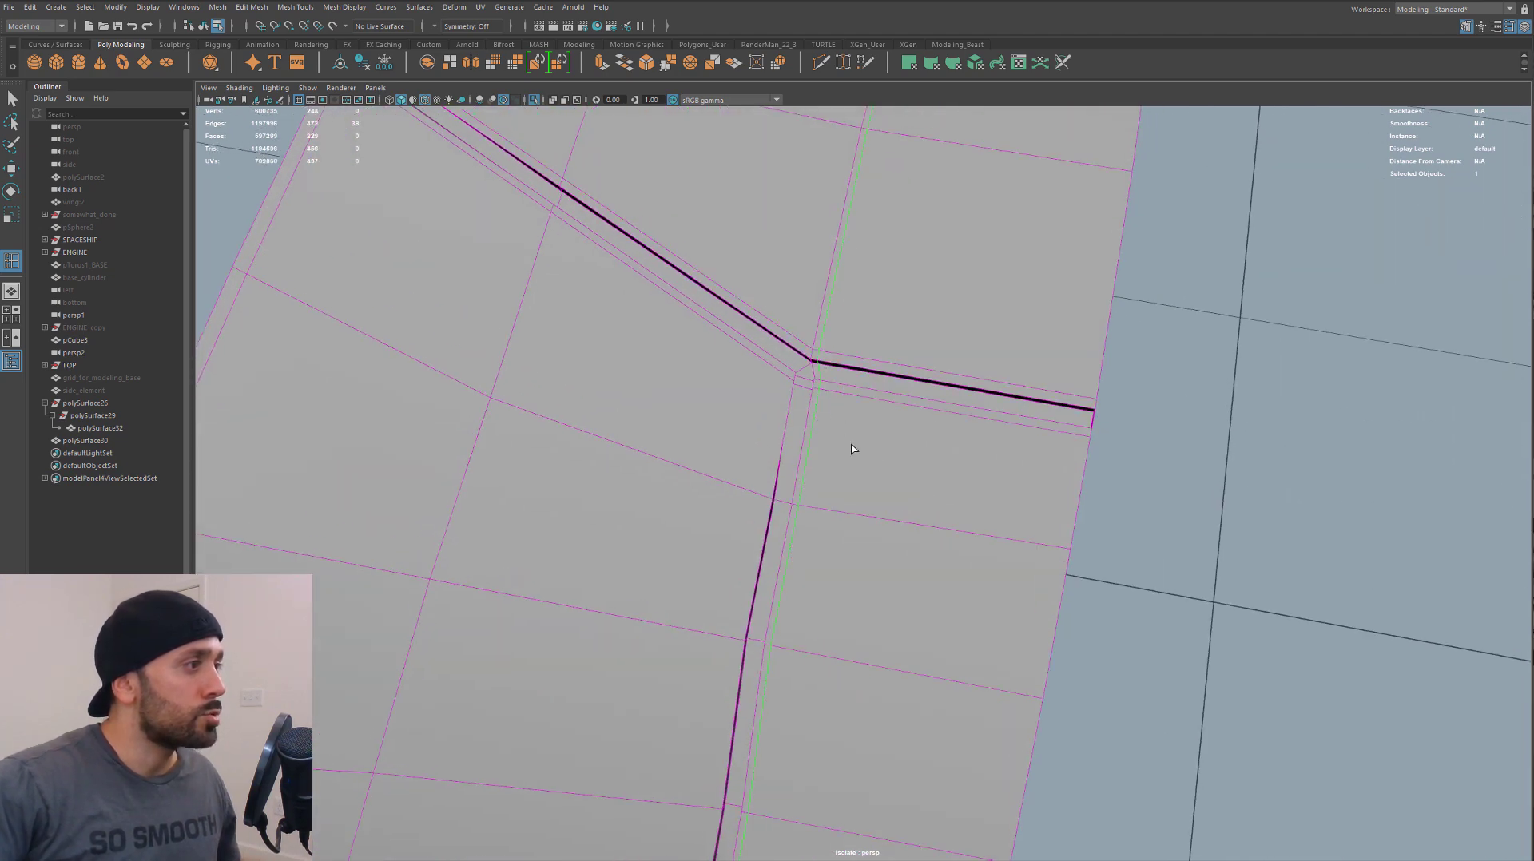
pyautogui.click(787, 376)
pyautogui.moveTo(788, 382)
pyautogui.keyDown('alt'); pyautogui.mouseDown()
pyautogui.moveTo(818, 400)
pyautogui.moveTo(837, 463)
pyautogui.moveTo(766, 389)
pyautogui.mouseUp(); pyautogui.keyUp('alt')
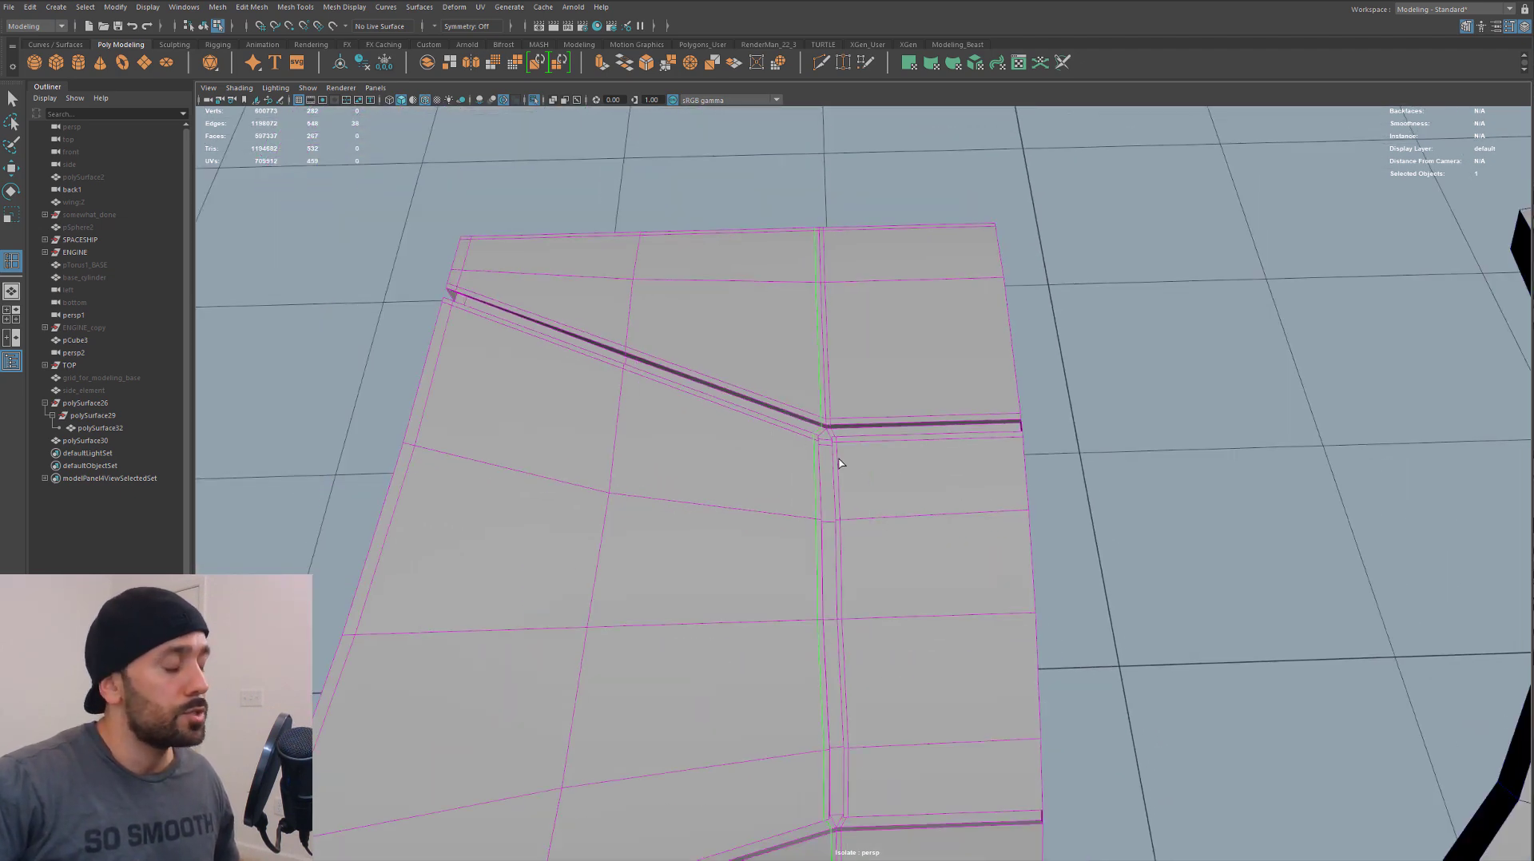
# Insert support edge loops tight to the groove walls around the other junction, and finish the loop insertion
pyautogui.keyDown('alt'); pyautogui.moveTo(839, 464); pyautogui.dragTo(805, 259); pyautogui.keyUp('alt')
pyautogui.keyDown('alt'); pyautogui.moveTo(830, 440); pyautogui.dragTo(827, 354); pyautogui.keyUp('alt')
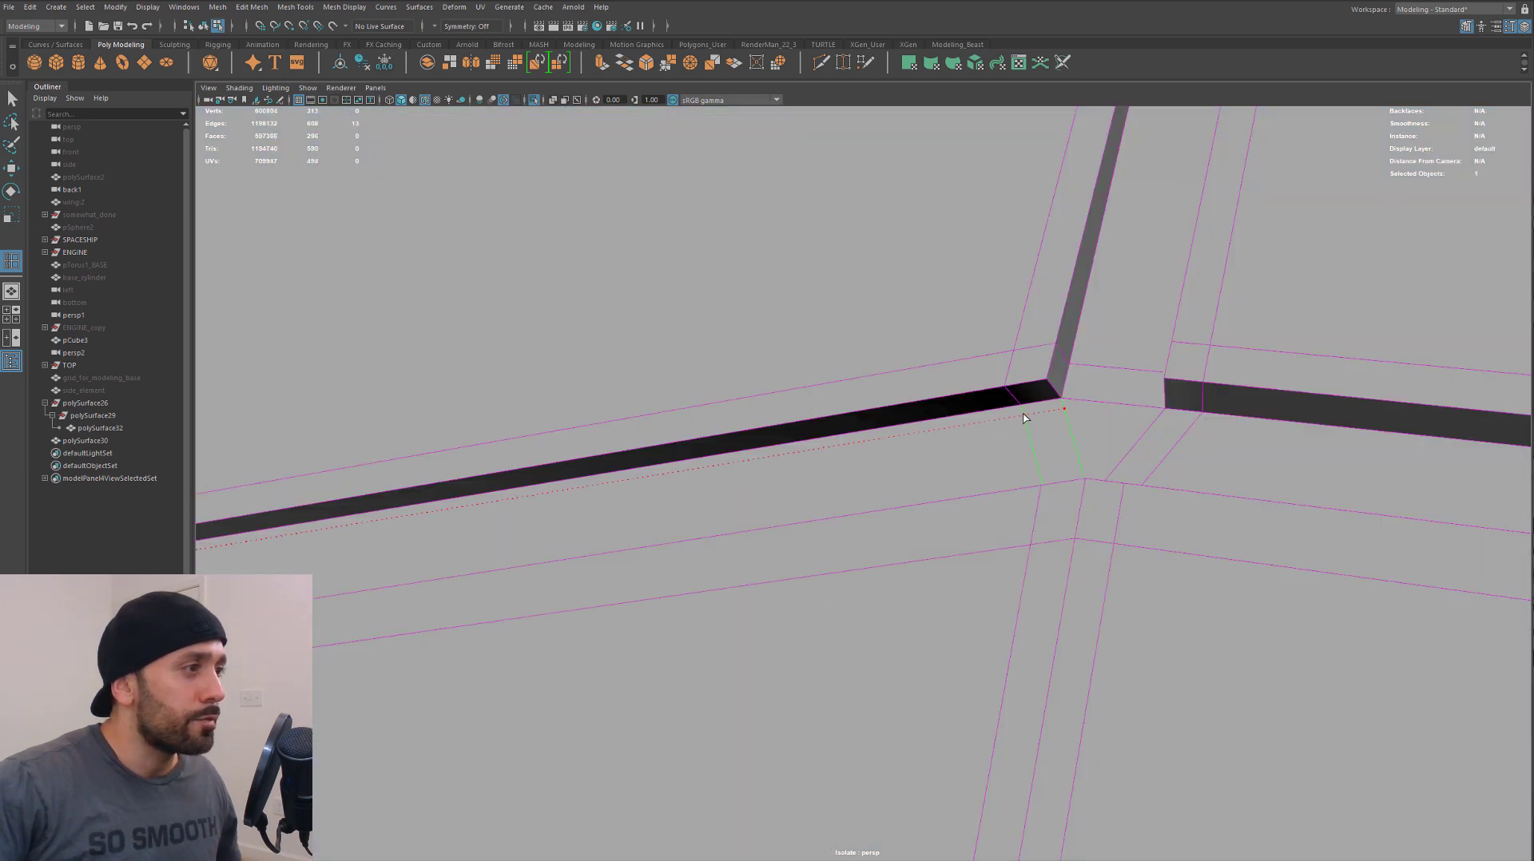
pyautogui.keyDown('alt'); pyautogui.moveTo(1024, 416); pyautogui.dragTo(946, 455); pyautogui.keyUp('alt')
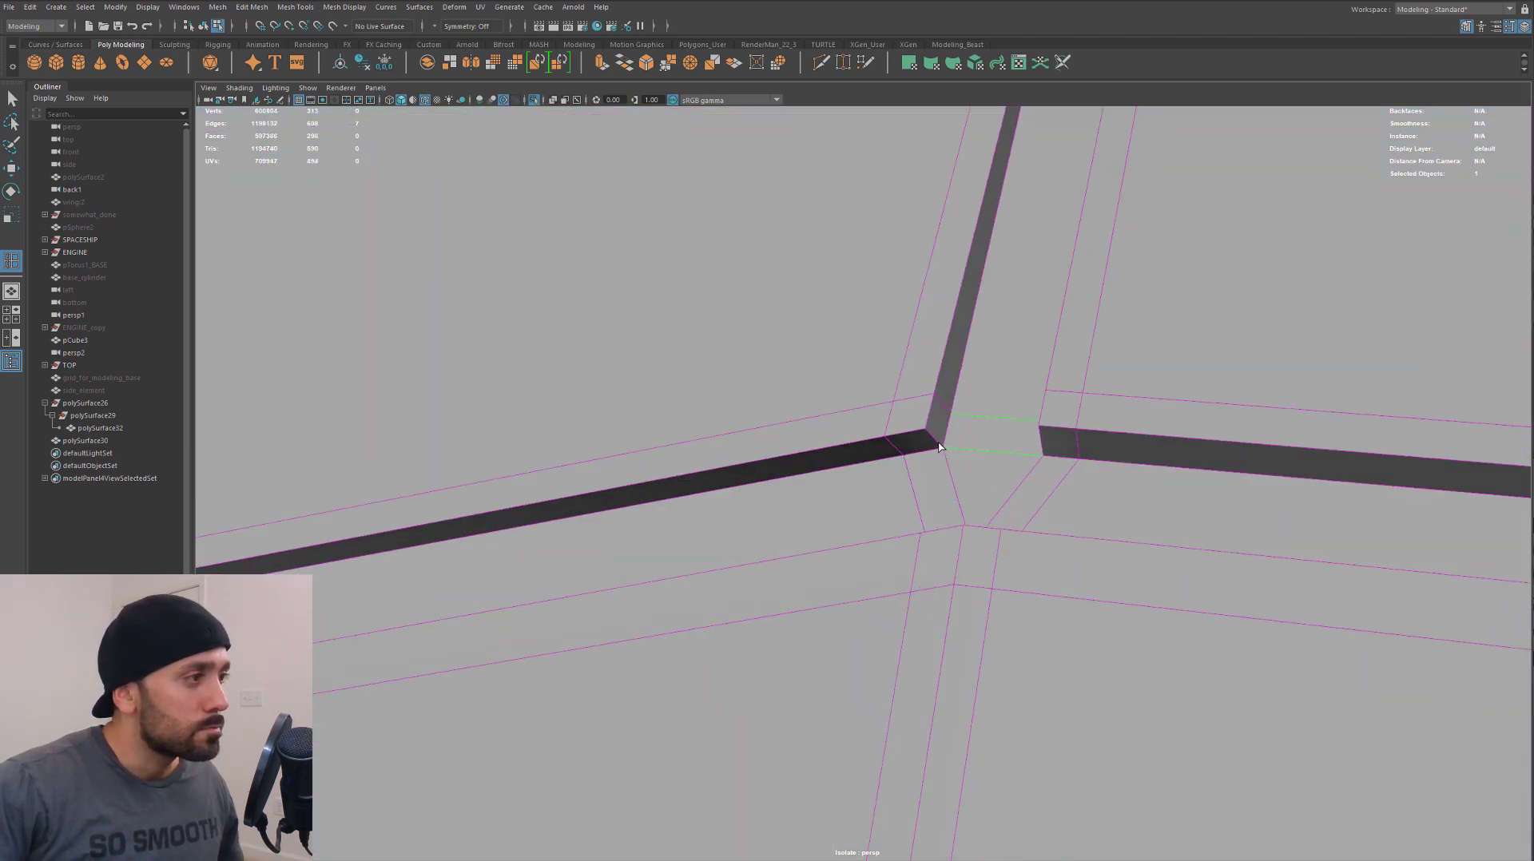
pyautogui.press('Return')
pyautogui.keyDown('alt'); pyautogui.moveTo(1039, 452); pyautogui.dragTo(1116, 458); pyautogui.keyUp('alt')
pyautogui.scroll(-6, 856, 502)
pyautogui.moveTo(871, 501)
pyautogui.keyDown('alt'); pyautogui.mouseDown()
pyautogui.moveTo(966, 484)
pyautogui.moveTo(901, 506)
pyautogui.mouseUp(); pyautogui.keyUp('alt')
pyautogui.scroll(6, 901, 507)
pyautogui.keyDown('alt'); pyautogui.moveTo(1003, 514); pyautogui.dragTo(1262, 425); pyautogui.keyUp('alt')
# Delete the small faces that cap the groove ends at the panel's side border
pyautogui.press('F11')
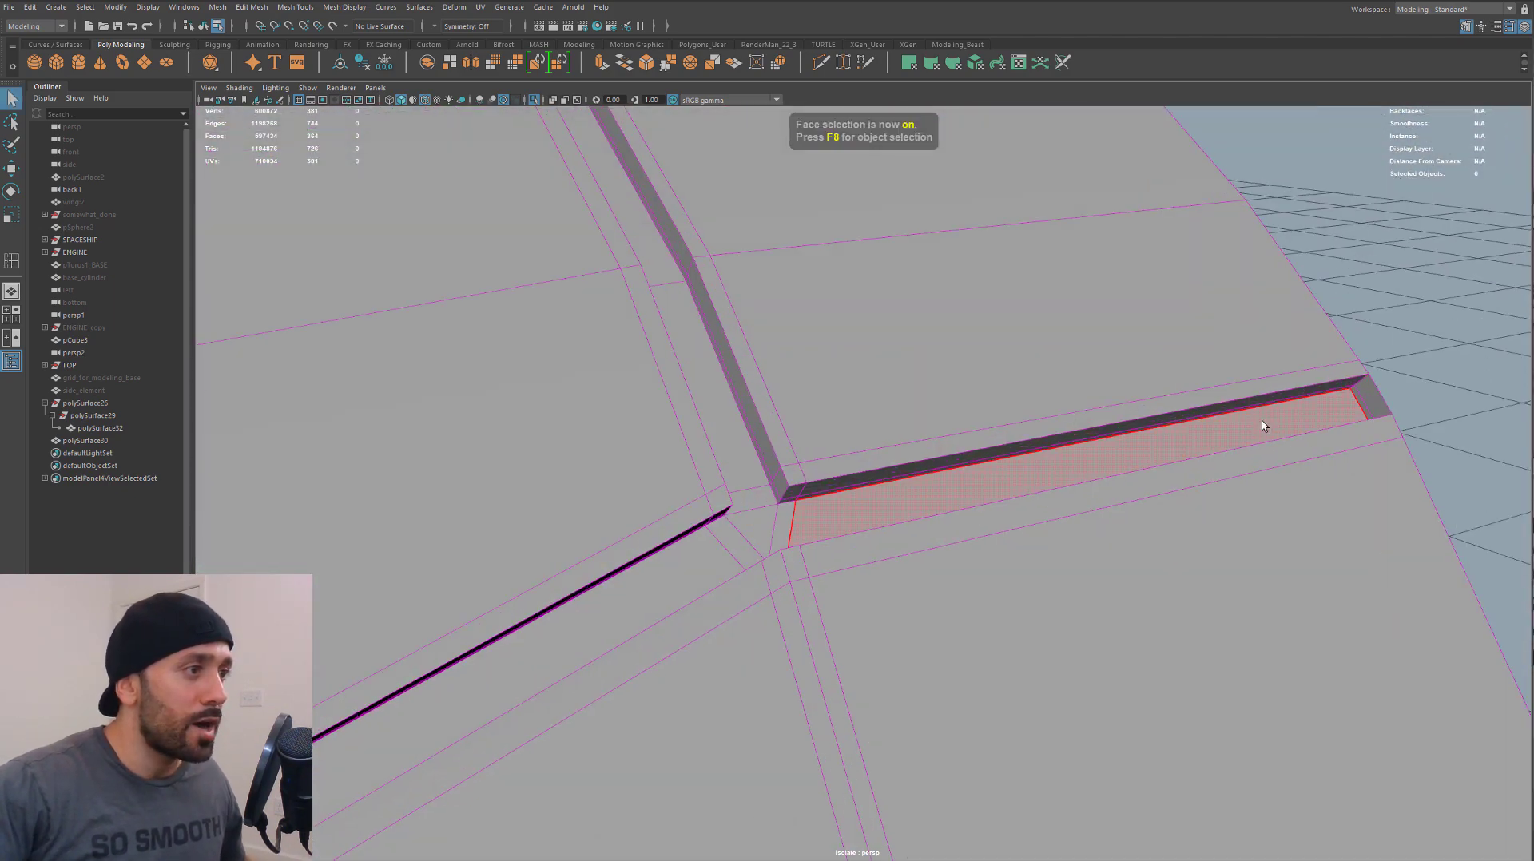
pyautogui.keyDown('alt'); pyautogui.moveTo(1262, 425); pyautogui.dragTo(1139, 481, button='middle'); pyautogui.keyUp('alt')
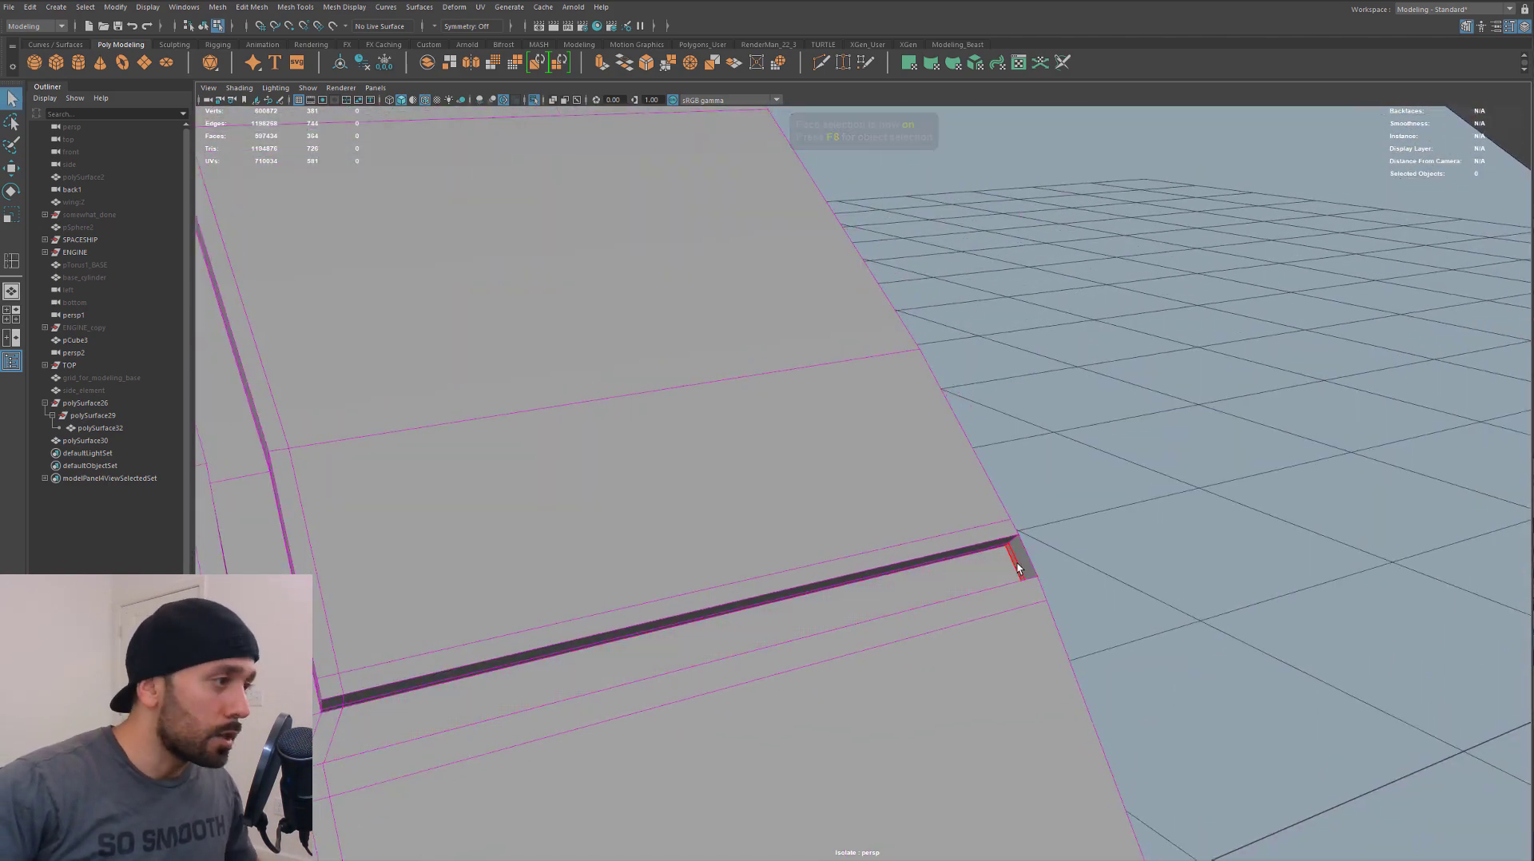
pyautogui.keyDown('alt'); pyautogui.moveTo(929, 360); pyautogui.dragTo(787, 525); pyautogui.keyUp('alt')
pyautogui.keyDown('shift'); pyautogui.click(887, 561); pyautogui.keyUp('shift')
pyautogui.scroll(-5, 894, 537)
pyautogui.press('Delete')
# Show the panel in smooth mesh preview with the wireframe on shaded display turned off
pyautogui.press('3')
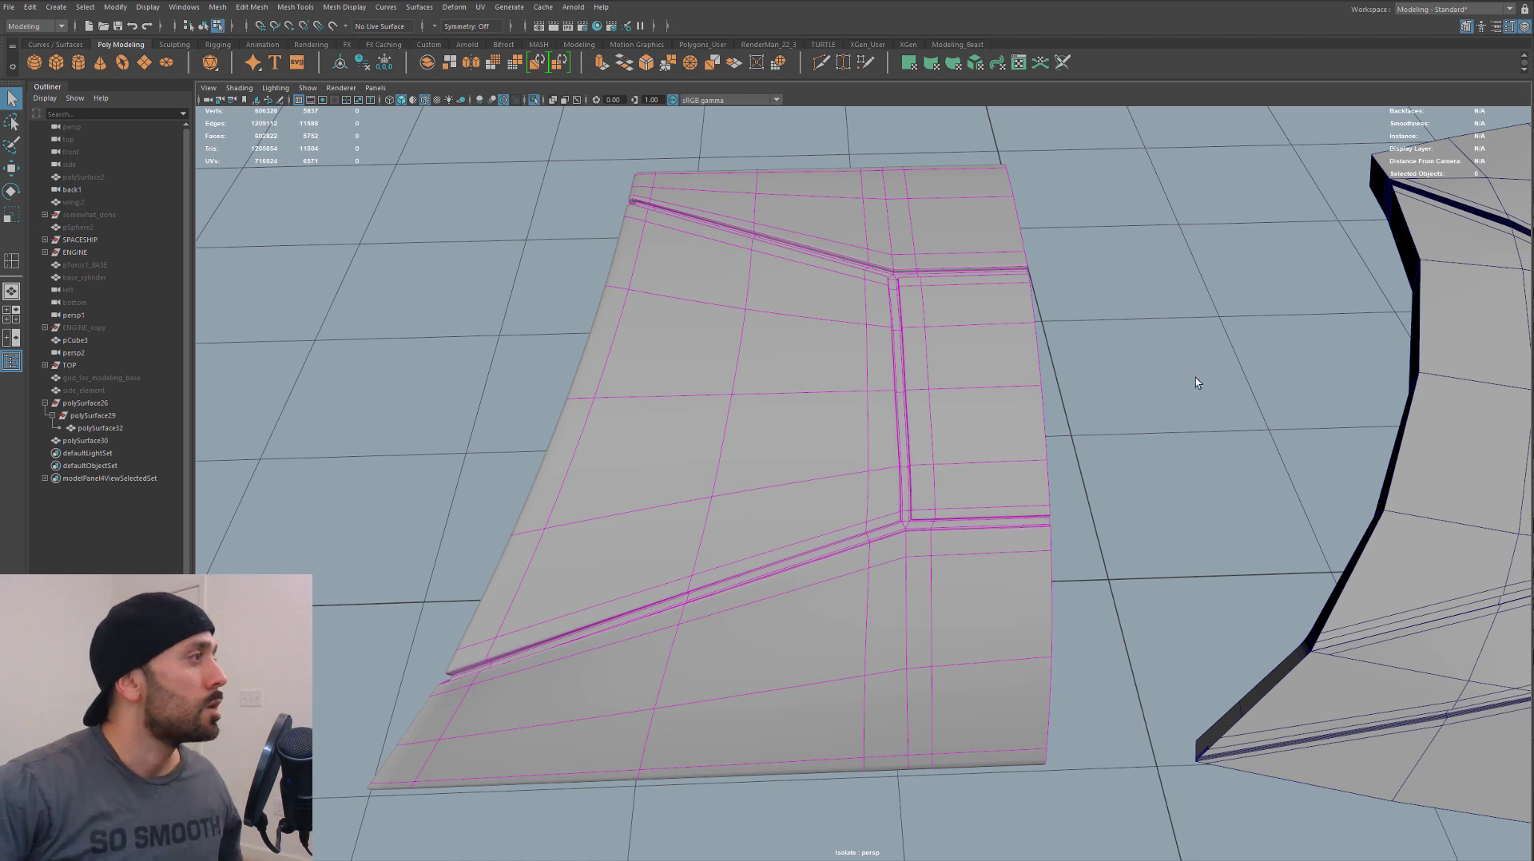
pyautogui.click(239, 87)
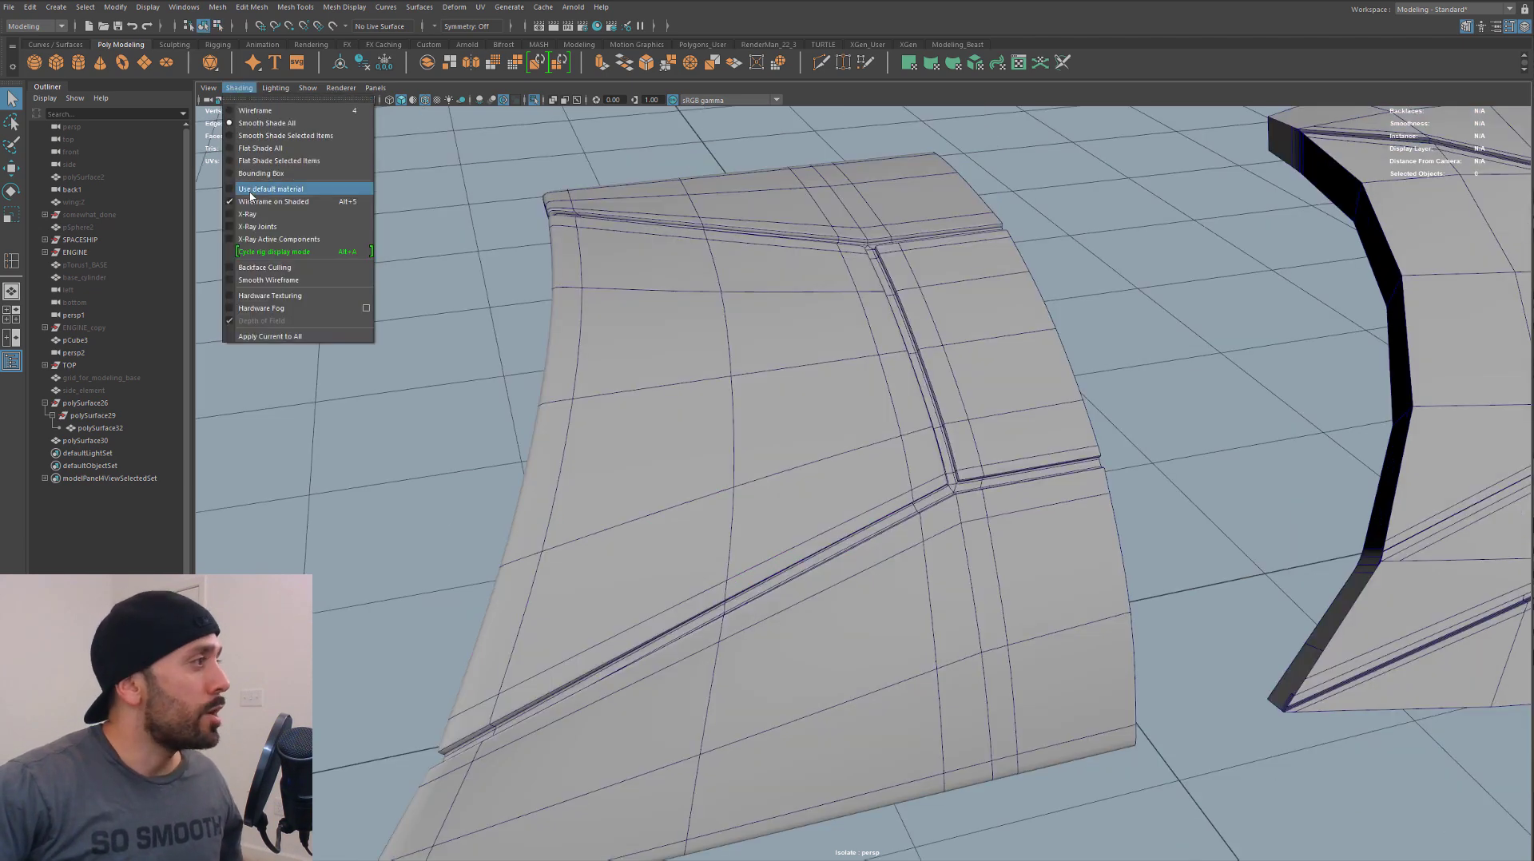
pyautogui.click(263, 201)
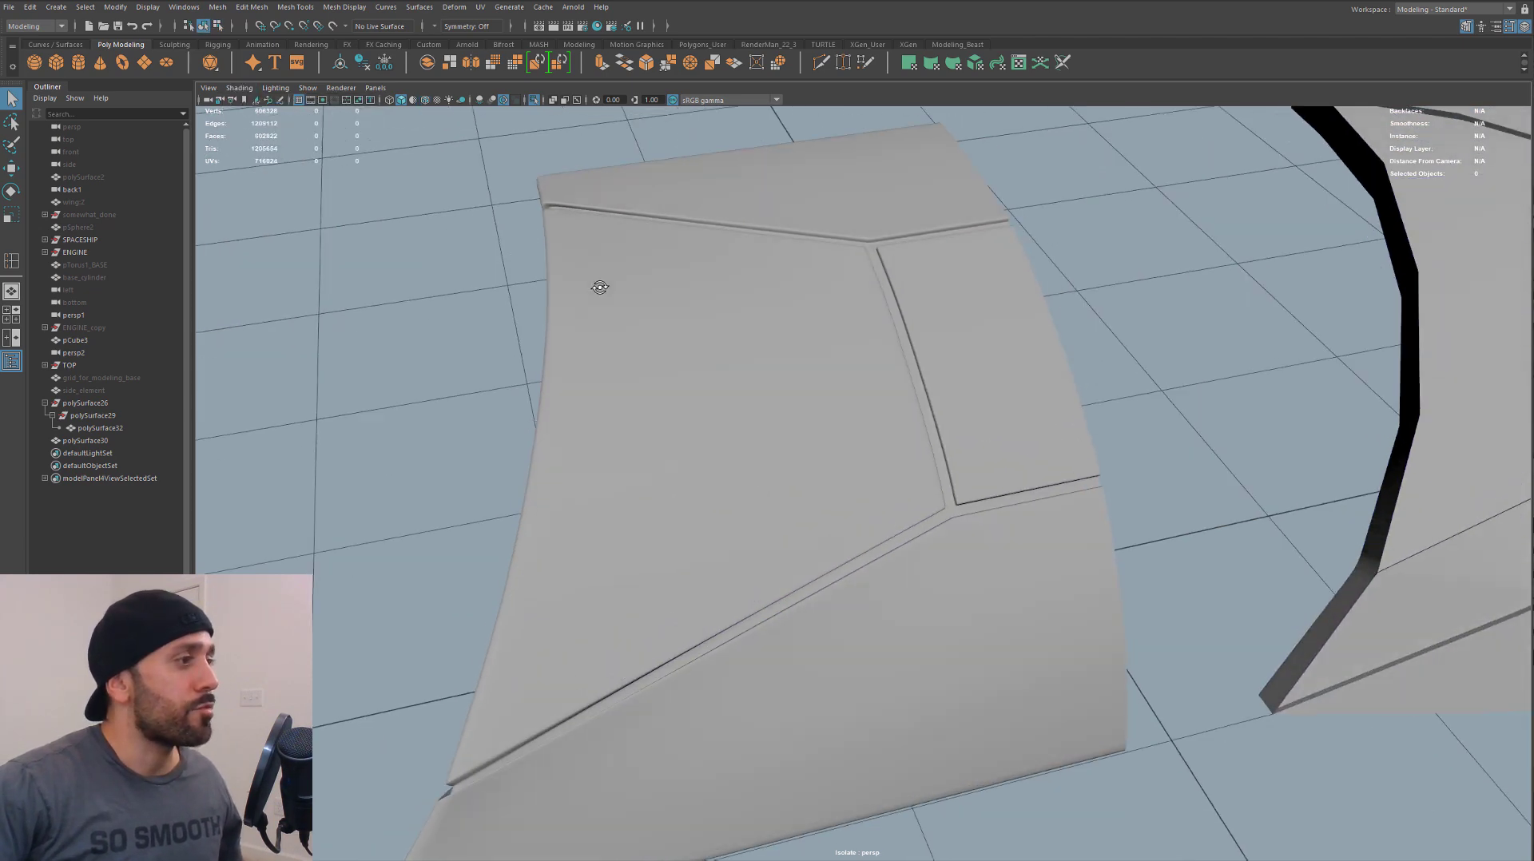
pyautogui.moveTo(599, 284)
pyautogui.keyDown('alt'); pyautogui.mouseDown()
pyautogui.moveTo(589, 322)
pyautogui.moveTo(548, 249)
pyautogui.moveTo(680, 373)
pyautogui.mouseUp(); pyautogui.keyUp('alt')
# Assign a new Blinn material to the hull panel
pyautogui.rightClick(679, 373)
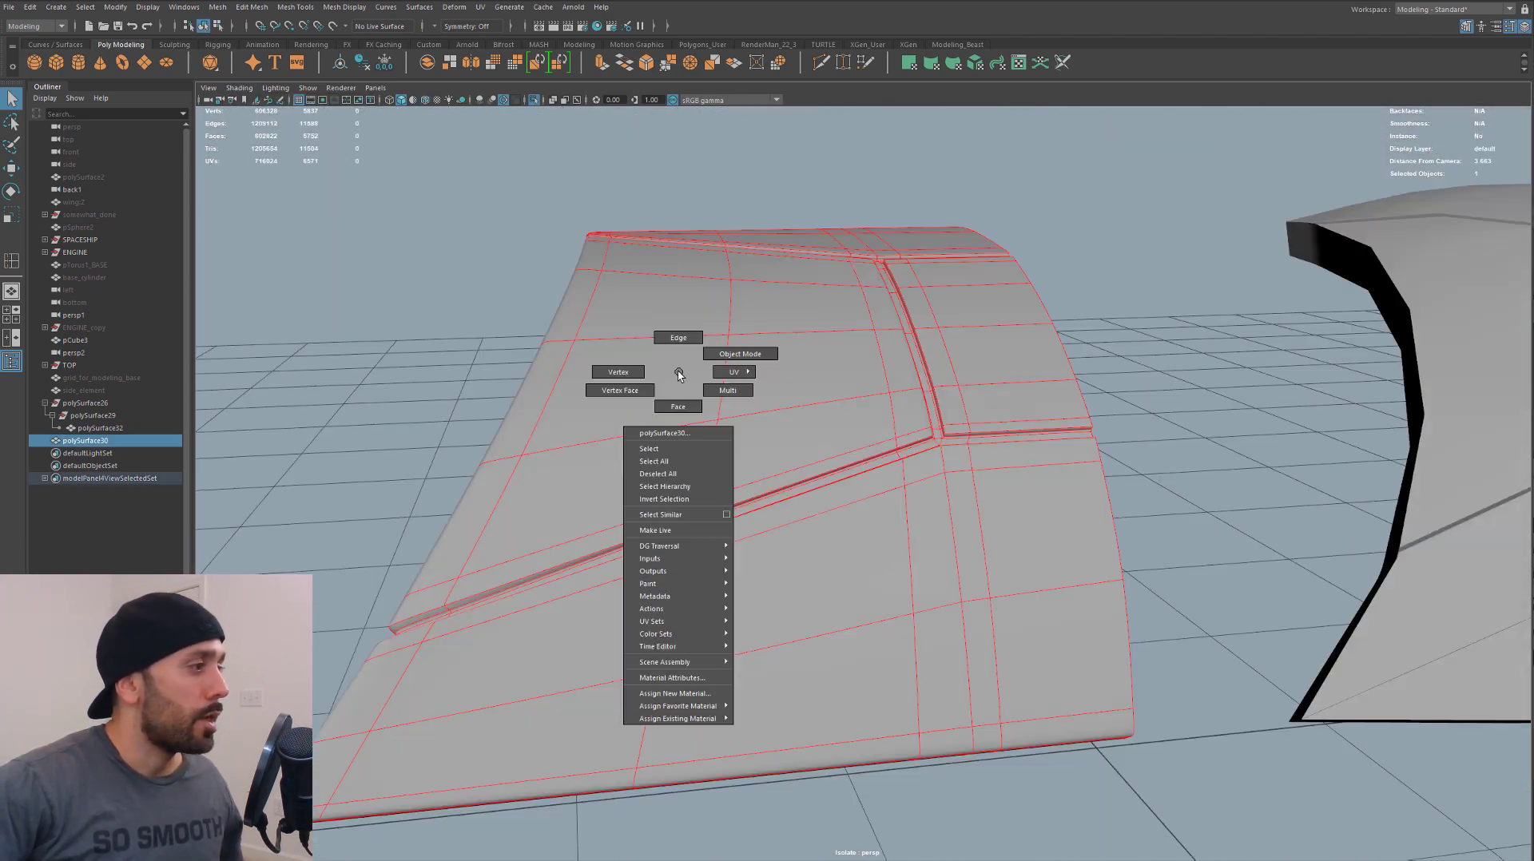
pyautogui.moveTo(692, 720)
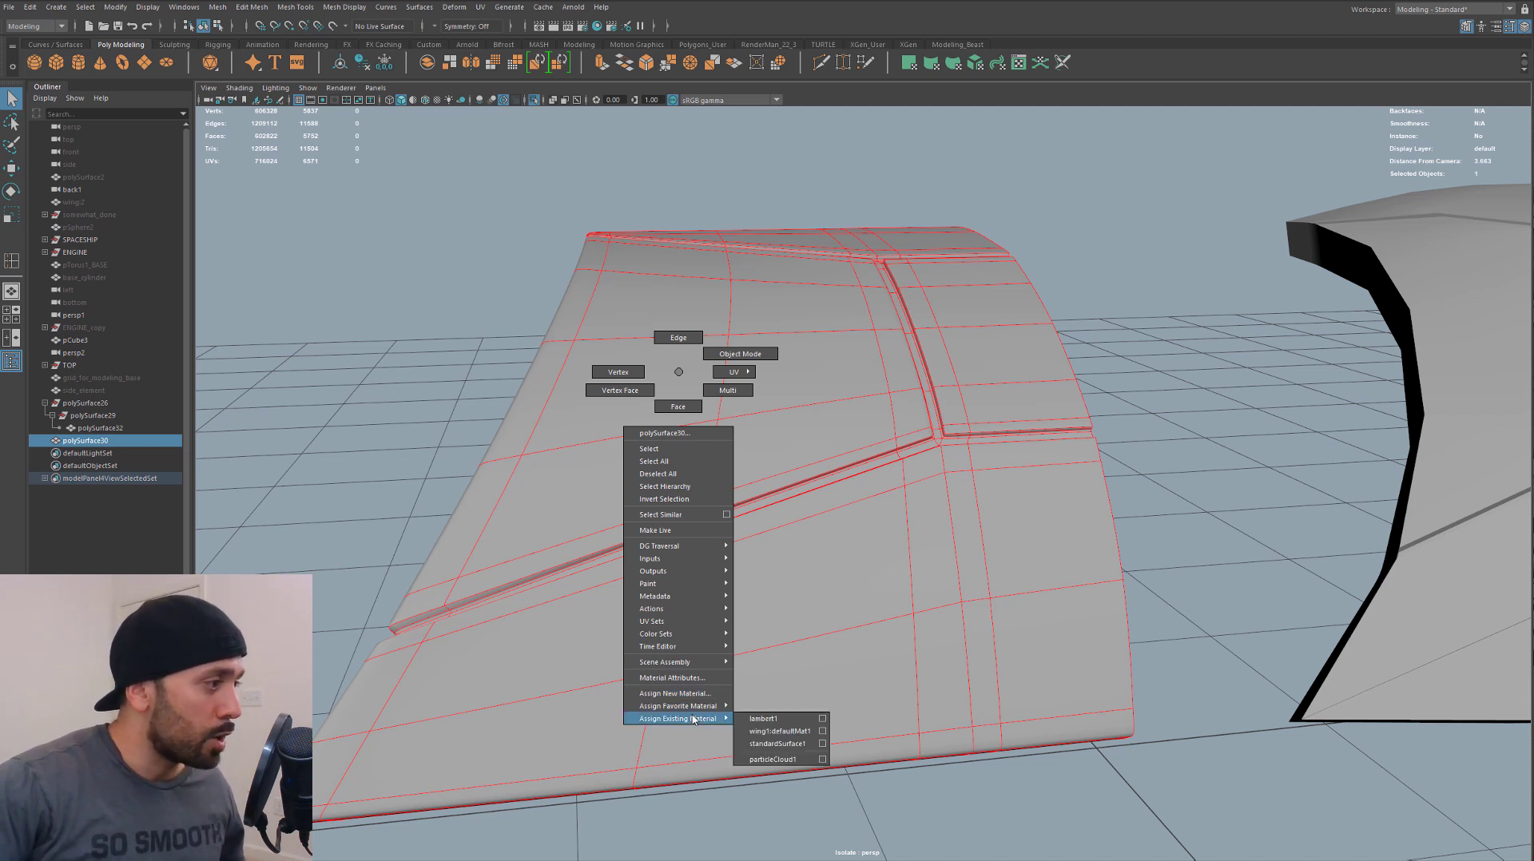
pyautogui.click(698, 694)
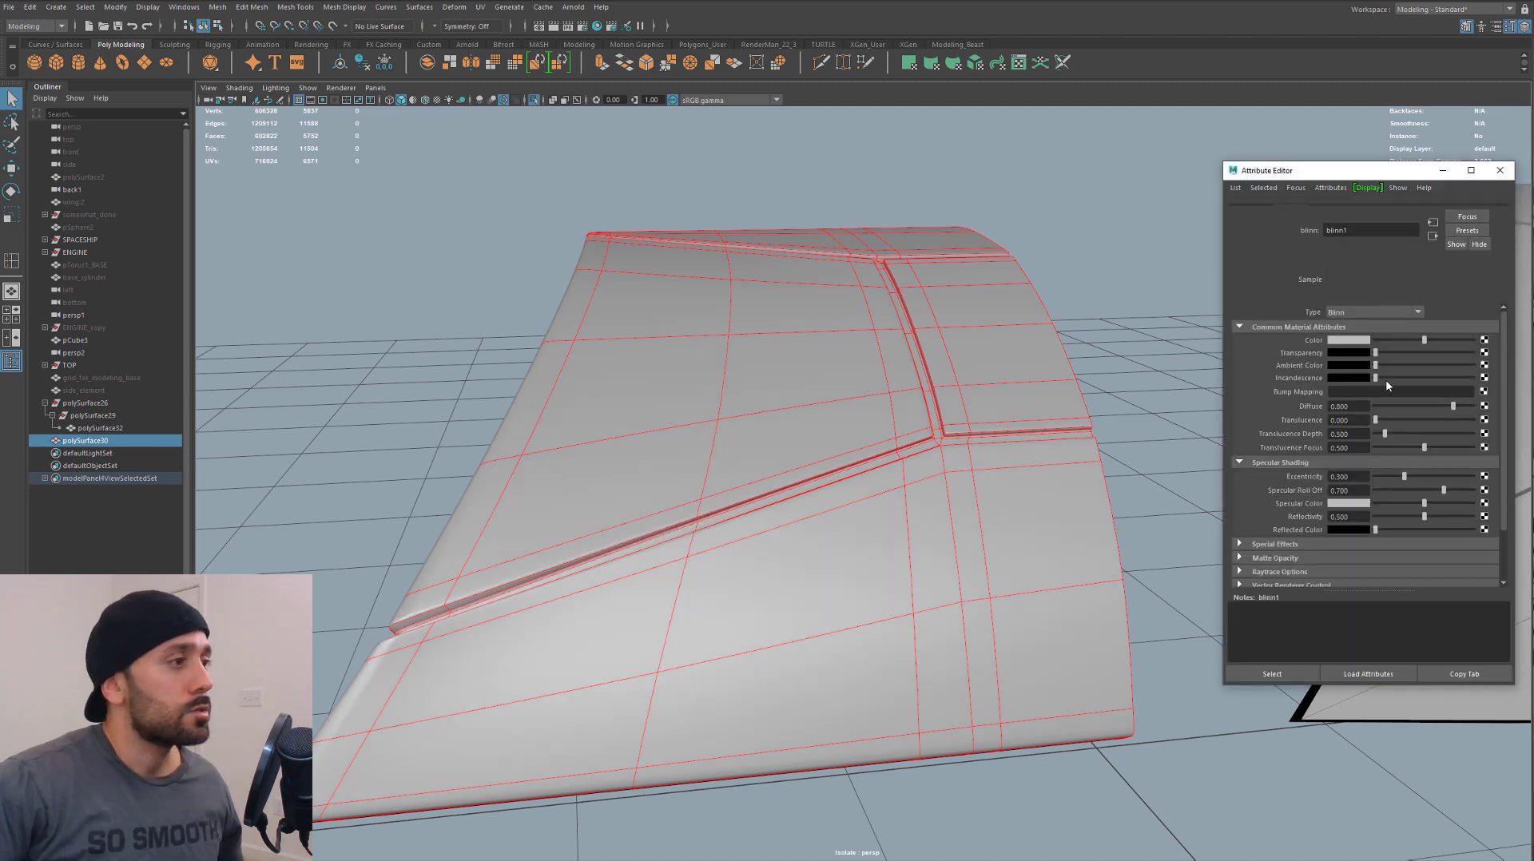
# Examine the highlights around the grooves and lower border, comparing the smoothed and unsmoothed panel
pyautogui.keyDown('alt'); pyautogui.moveTo(1100, 370); pyautogui.dragTo(1125, 295); pyautogui.keyUp('alt')
pyautogui.click(1125, 295)
pyautogui.keyDown('alt'); pyautogui.moveTo(1085, 404); pyautogui.dragTo(1007, 315, button='middle'); pyautogui.keyUp('alt')
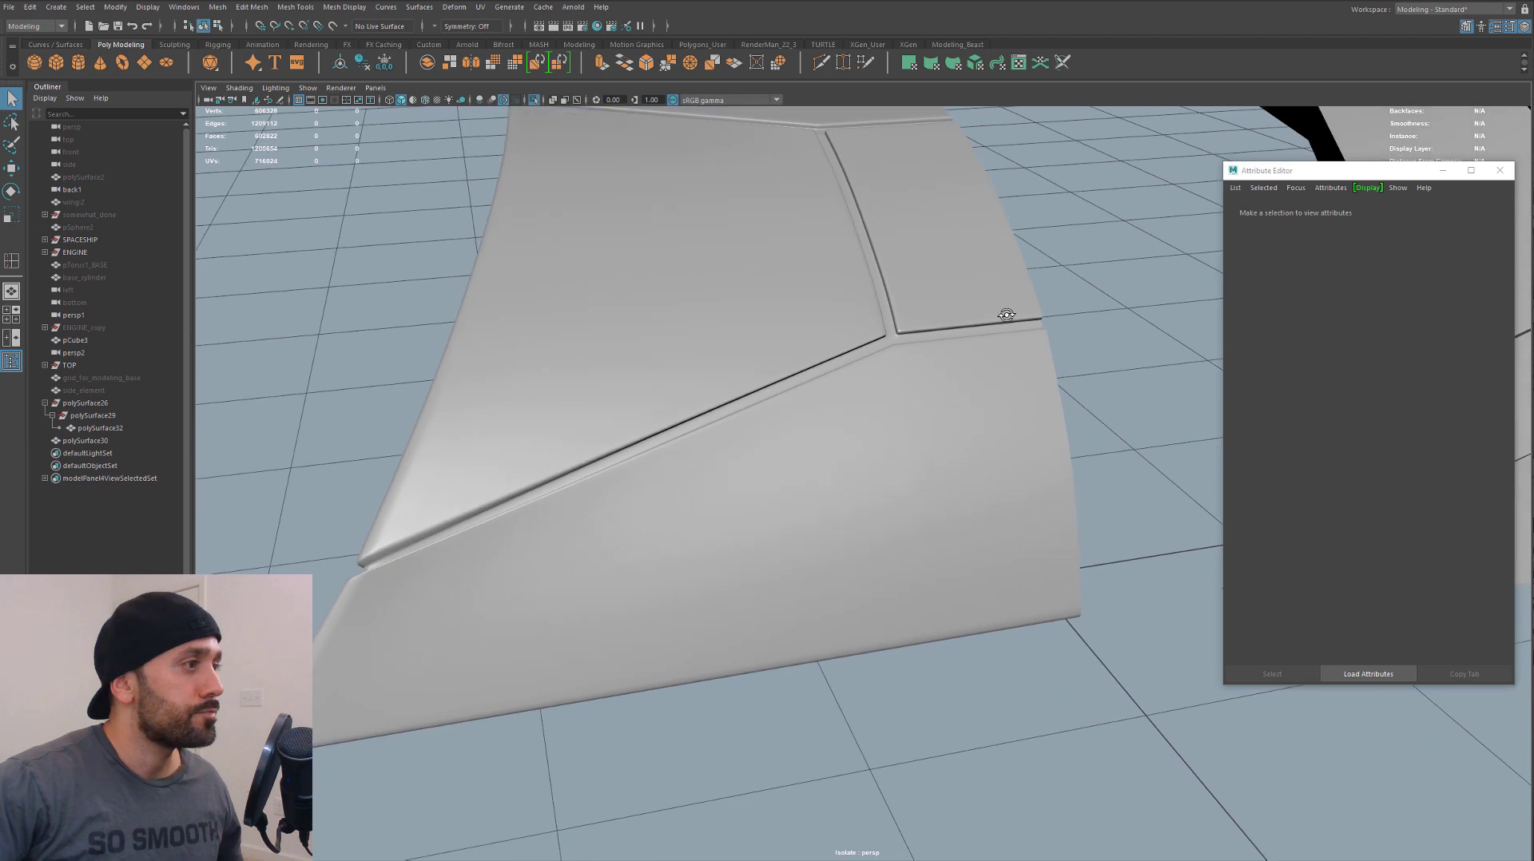
pyautogui.click(963, 526)
pyautogui.keyDown('alt'); pyautogui.moveTo(1007, 315); pyautogui.dragTo(884, 384); pyautogui.keyUp('alt')
pyautogui.press('1')
pyautogui.press('3')
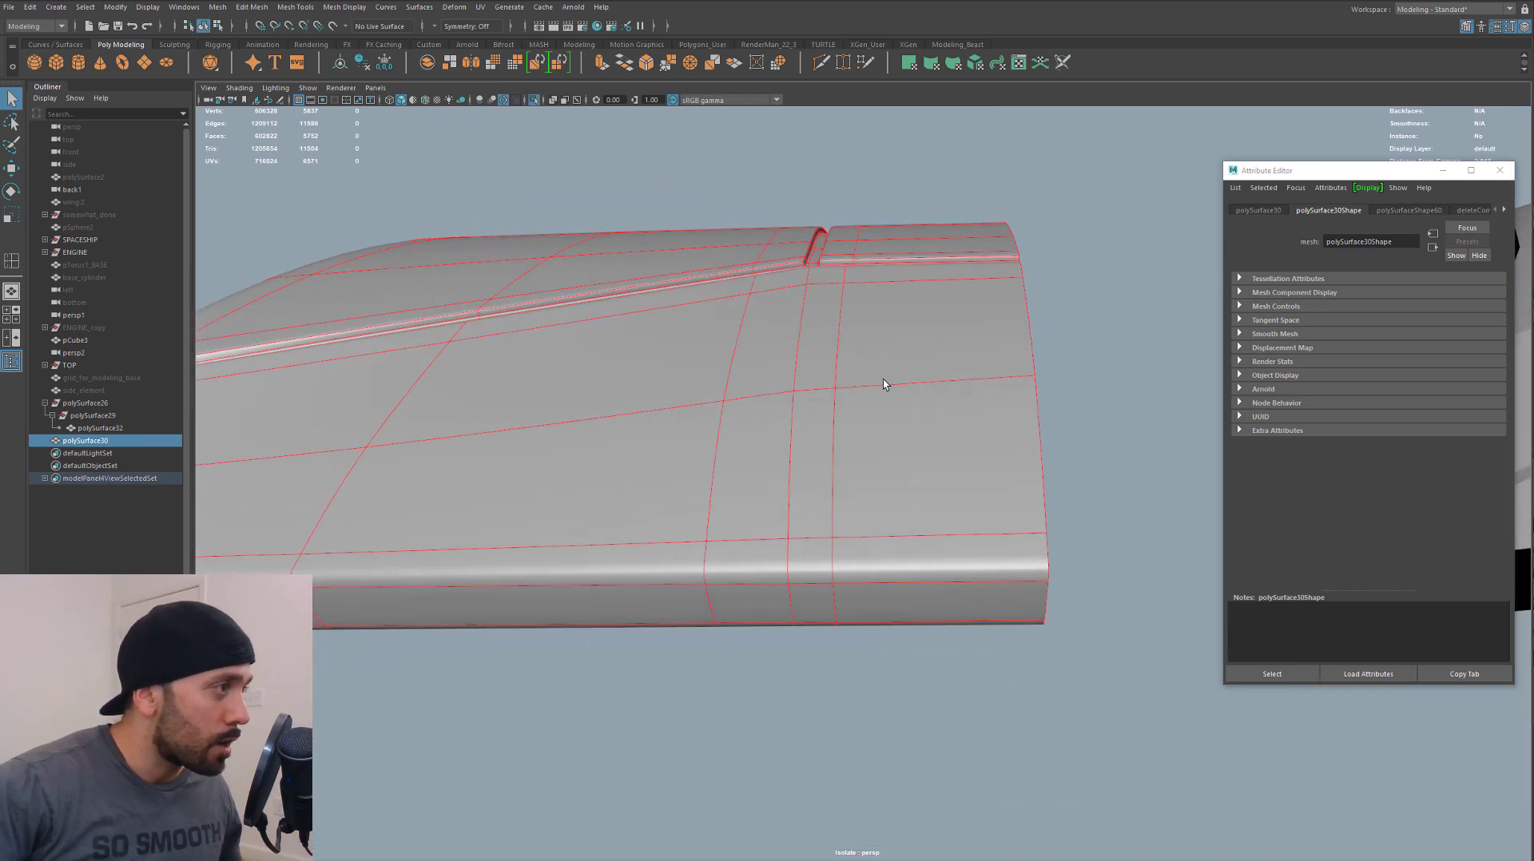
pyautogui.keyDown('alt'); pyautogui.moveTo(796, 297); pyautogui.dragTo(864, 326); pyautogui.keyUp('alt')
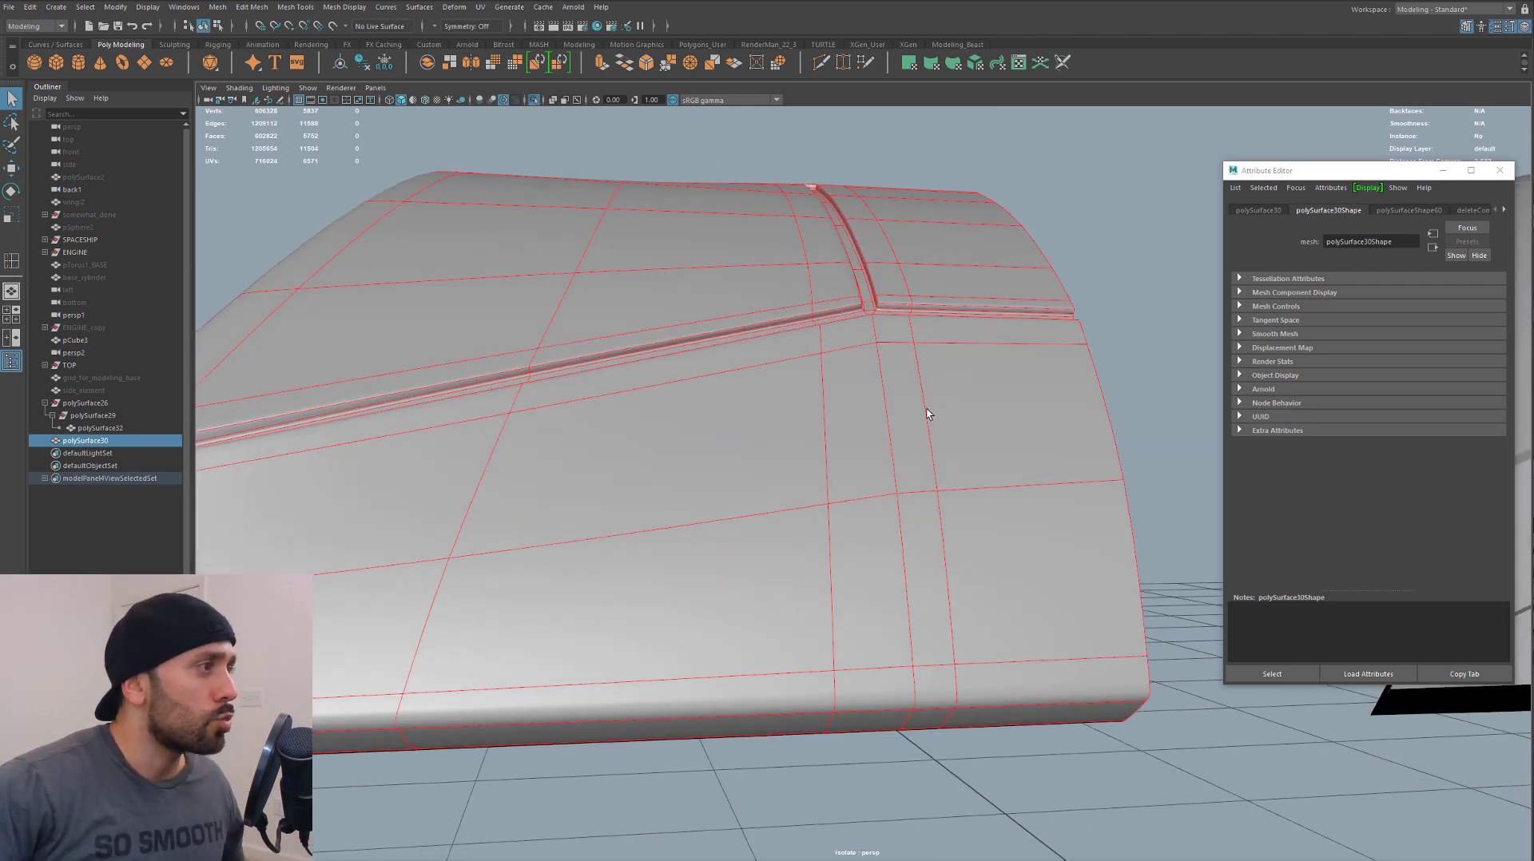
pyautogui.press('1')
pyautogui.scroll(4, 928, 414)
pyautogui.keyDown('alt'); pyautogui.moveTo(895, 415); pyautogui.dragTo(798, 414); pyautogui.keyUp('alt')
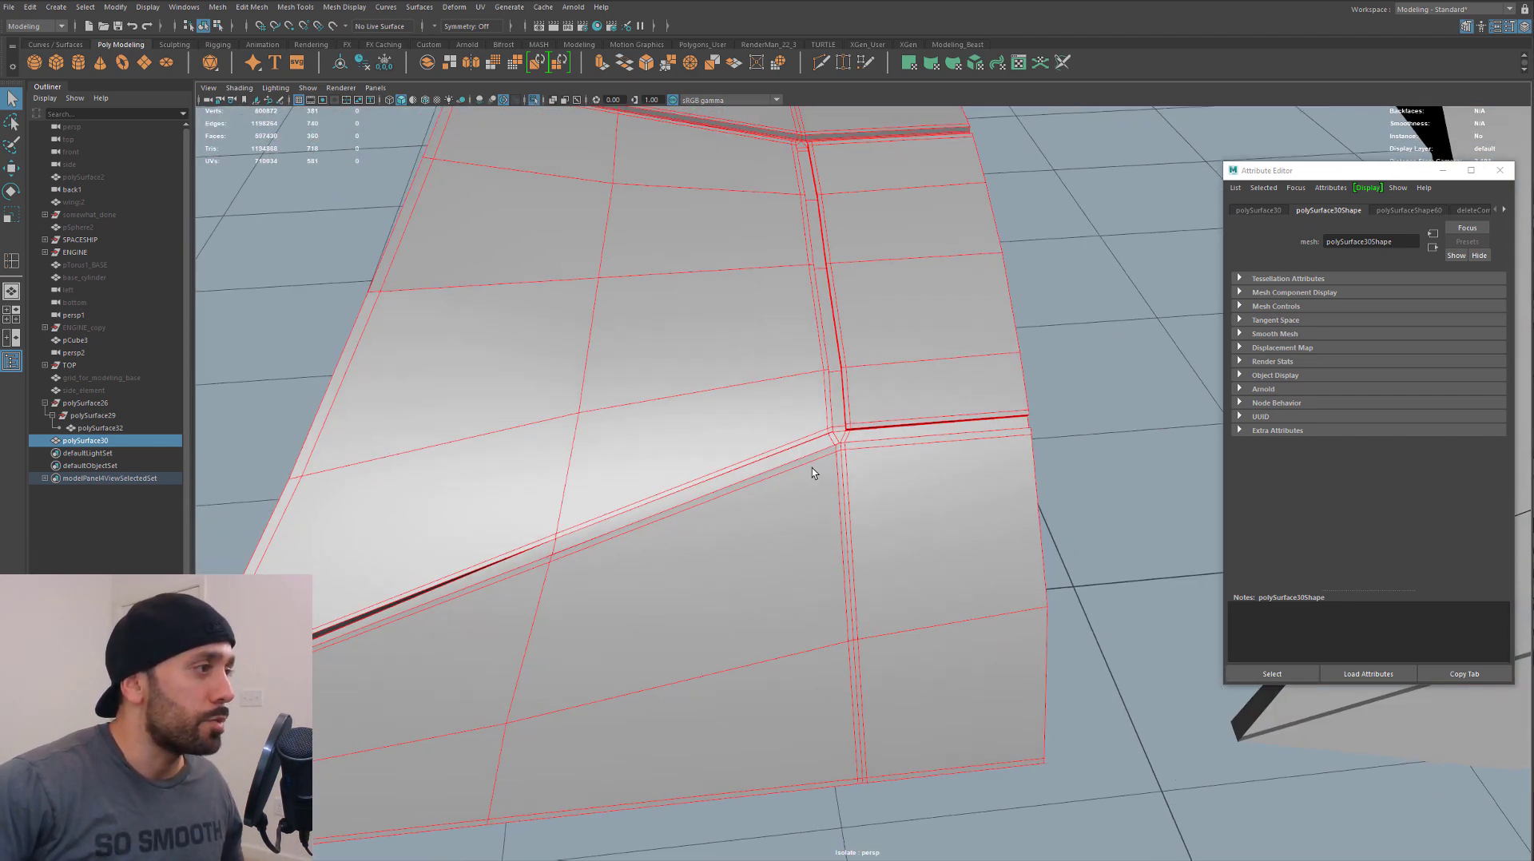
# Select the edges of the support loop running from the lower junction down to the panel's bottom border for moving
pyautogui.moveTo(811, 469); pyautogui.dragTo(812, 435, button='right')
pyautogui.click(849, 473)
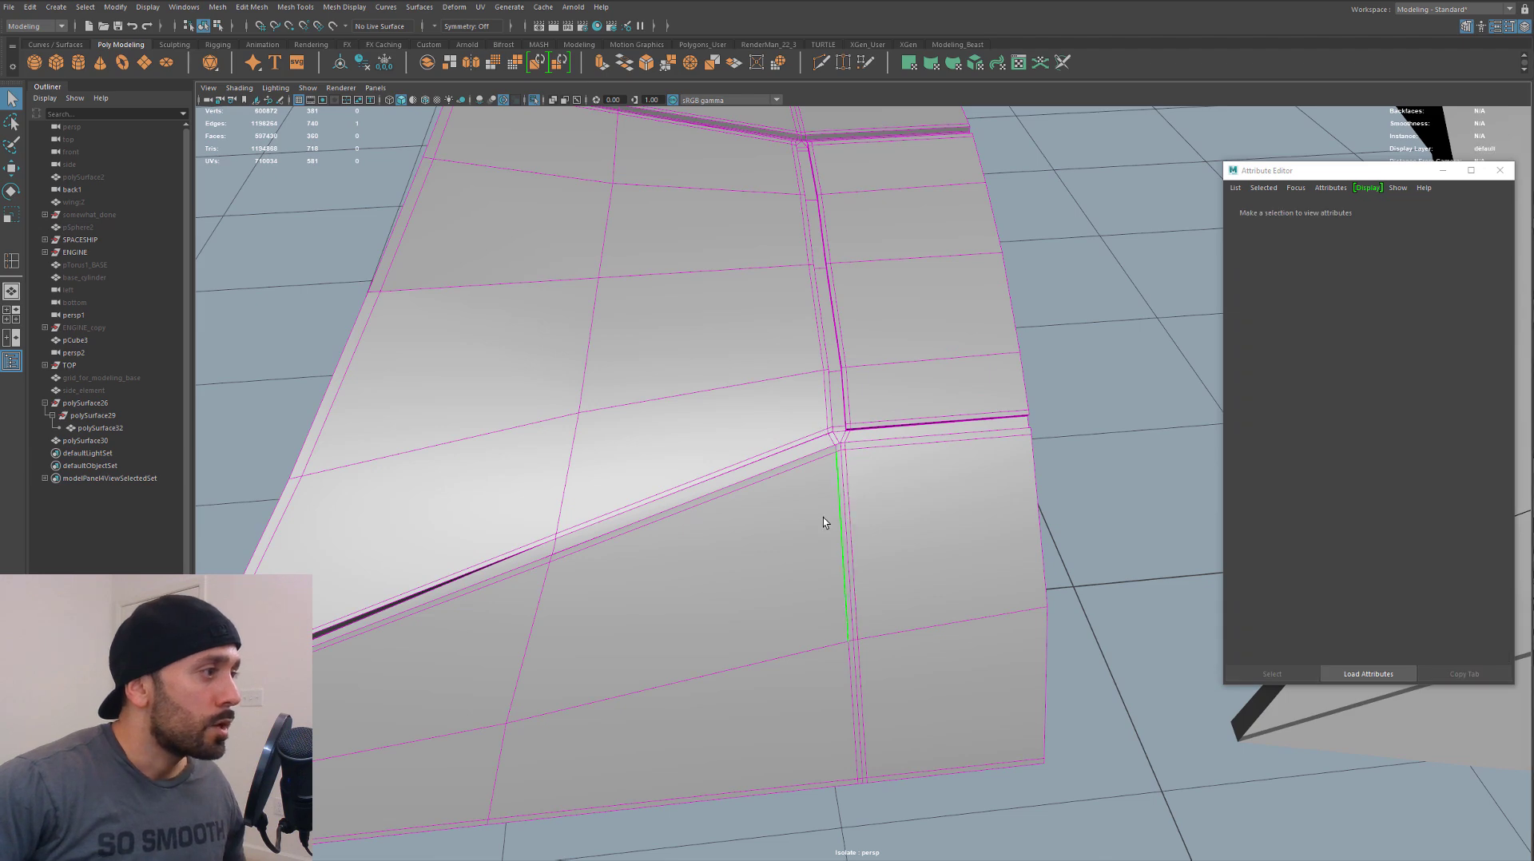
pyautogui.keyDown('alt'); pyautogui.moveTo(823, 522); pyautogui.dragTo(796, 350); pyautogui.keyUp('alt')
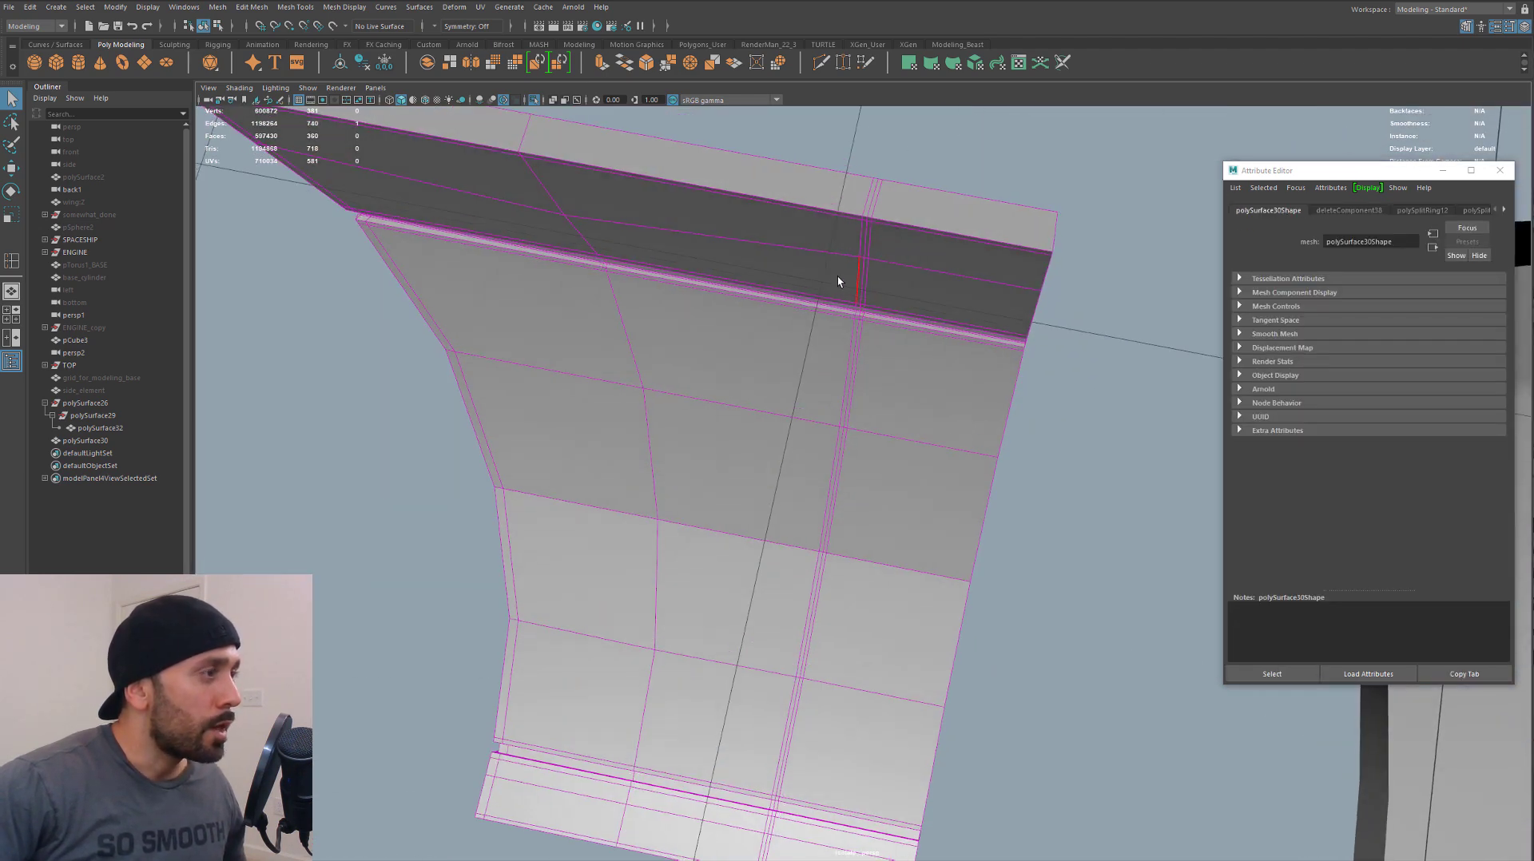
pyautogui.keyDown('alt'); pyautogui.moveTo(838, 282); pyautogui.dragTo(832, 239); pyautogui.keyUp('alt')
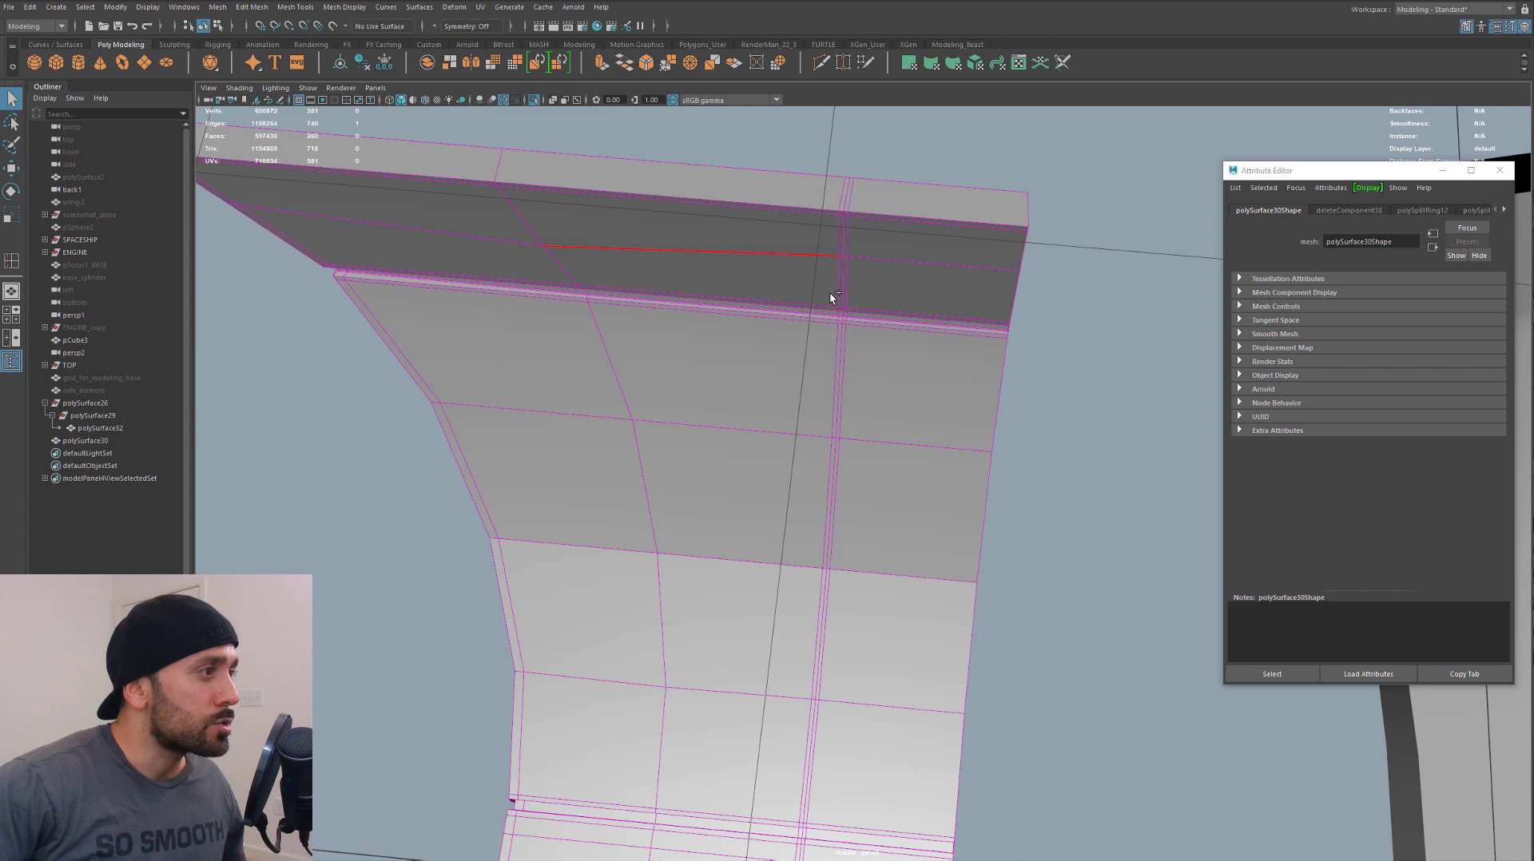
pyautogui.keyDown('alt'); pyautogui.moveTo(839, 367); pyautogui.dragTo(853, 422); pyautogui.keyUp('alt')
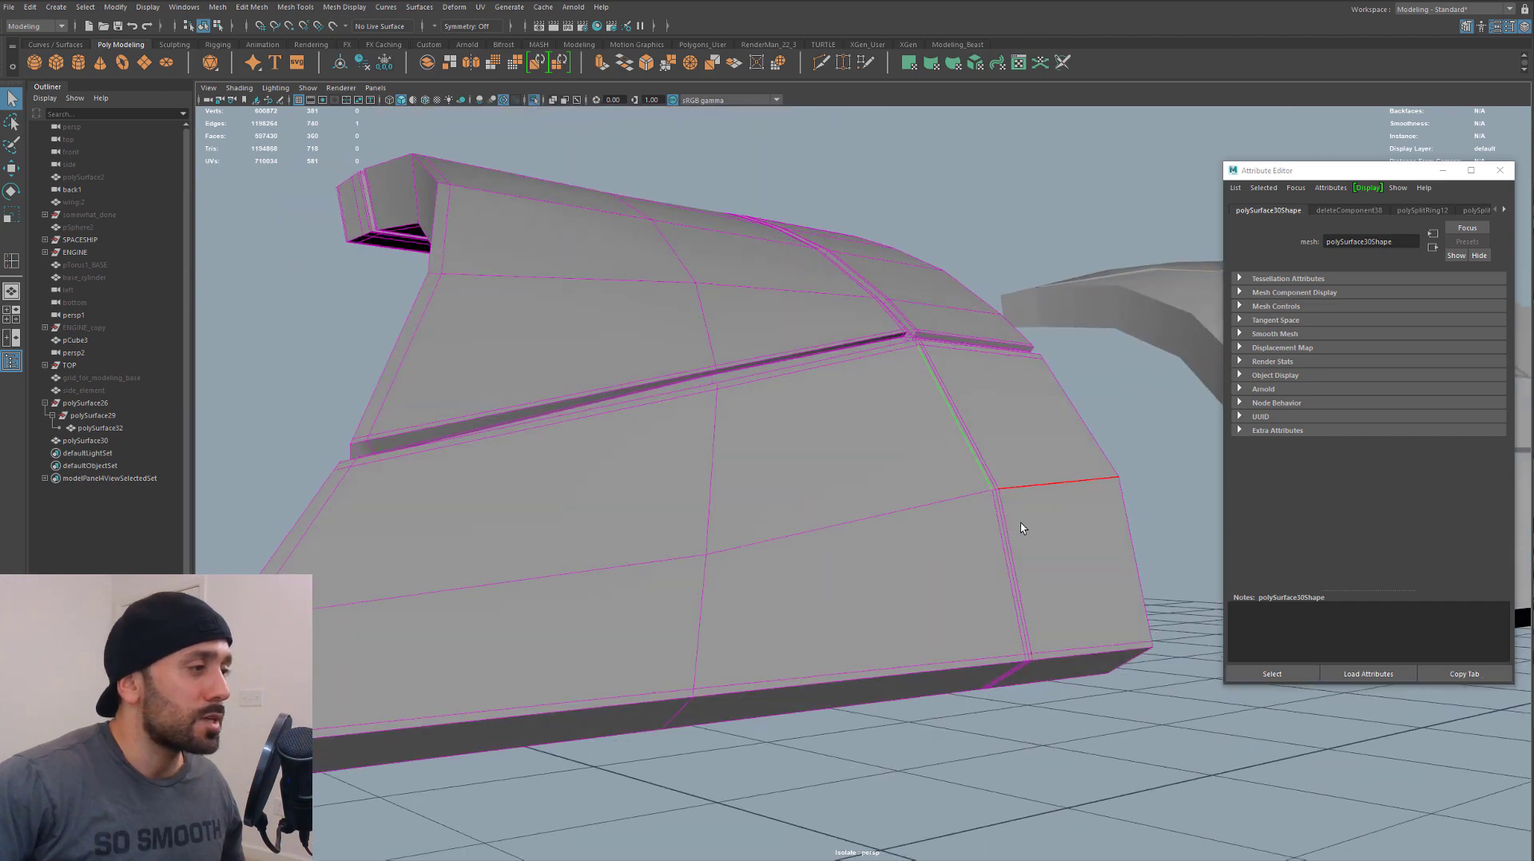
pyautogui.keyDown('alt'); pyautogui.moveTo(1022, 528); pyautogui.dragTo(955, 687); pyautogui.keyUp('alt')
pyautogui.press('w')
pyautogui.keyDown('alt'); pyautogui.moveTo(861, 519); pyautogui.dragTo(856, 616, button='right'); pyautogui.keyUp('alt')
pyautogui.keyDown('alt'); pyautogui.moveTo(861, 593); pyautogui.dragTo(872, 501, button='middle'); pyautogui.keyUp('alt')
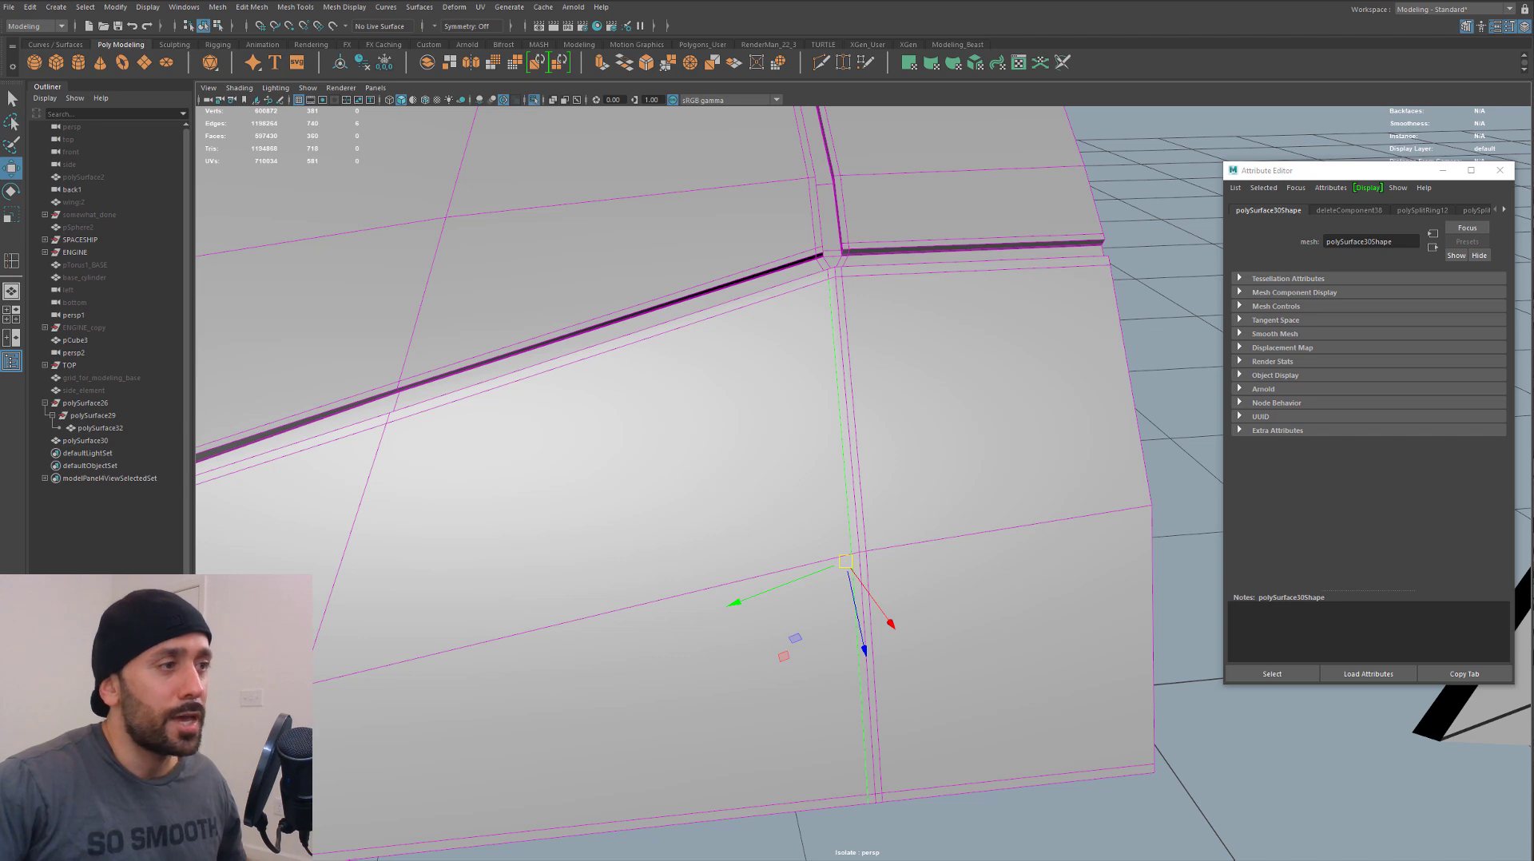
# Set the transform constraint to Edge Slide and slide the support loop below its junction segment away from the neighbouring loops
pyautogui.moveTo(1531, 361); pyautogui.dragTo(1173, 182)
pyautogui.click(1202, 405)
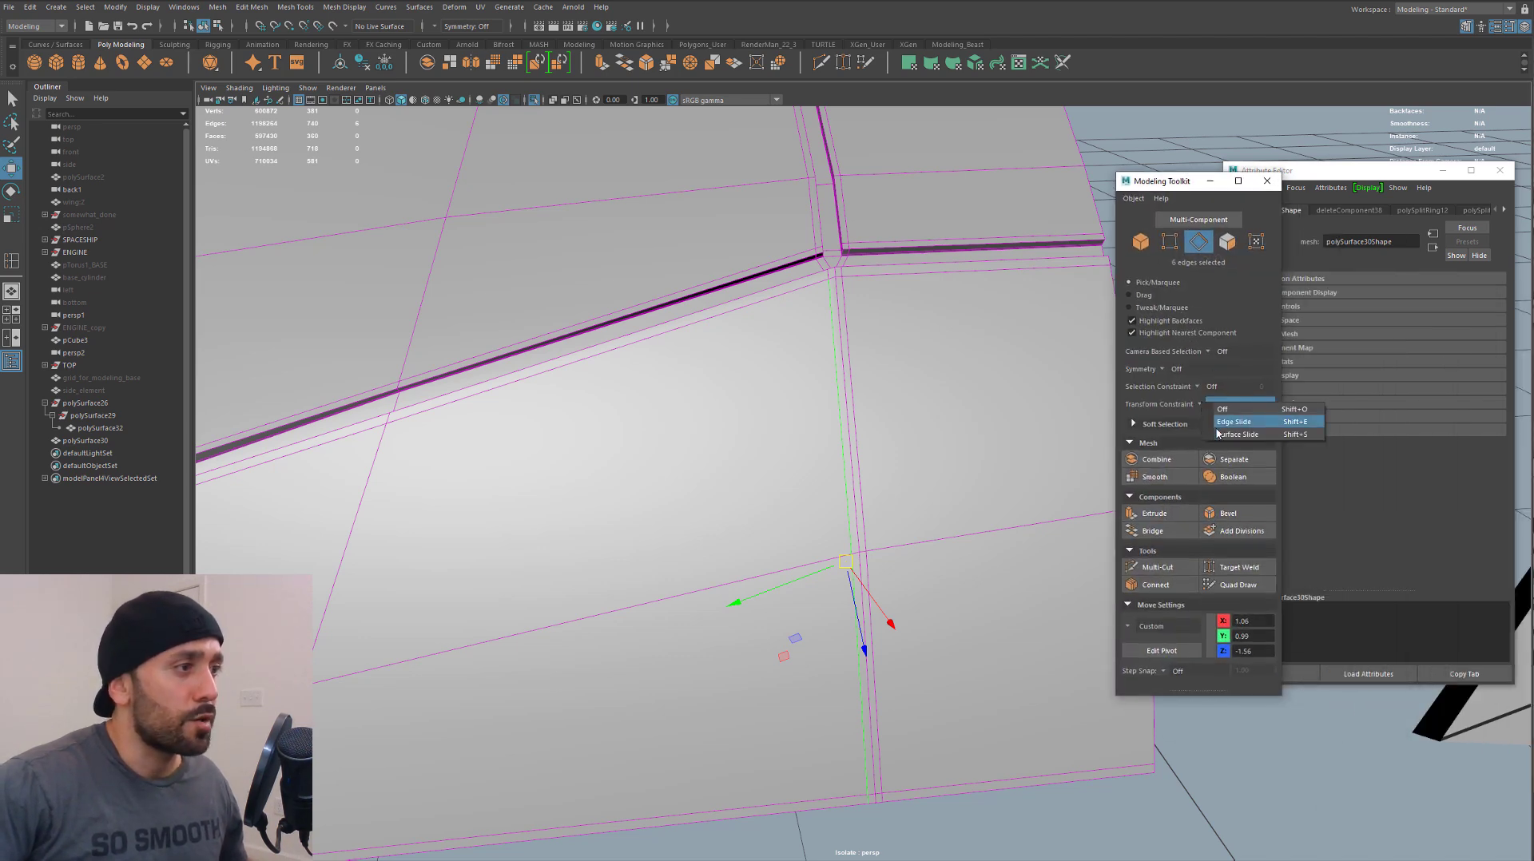
pyautogui.click(1234, 422)
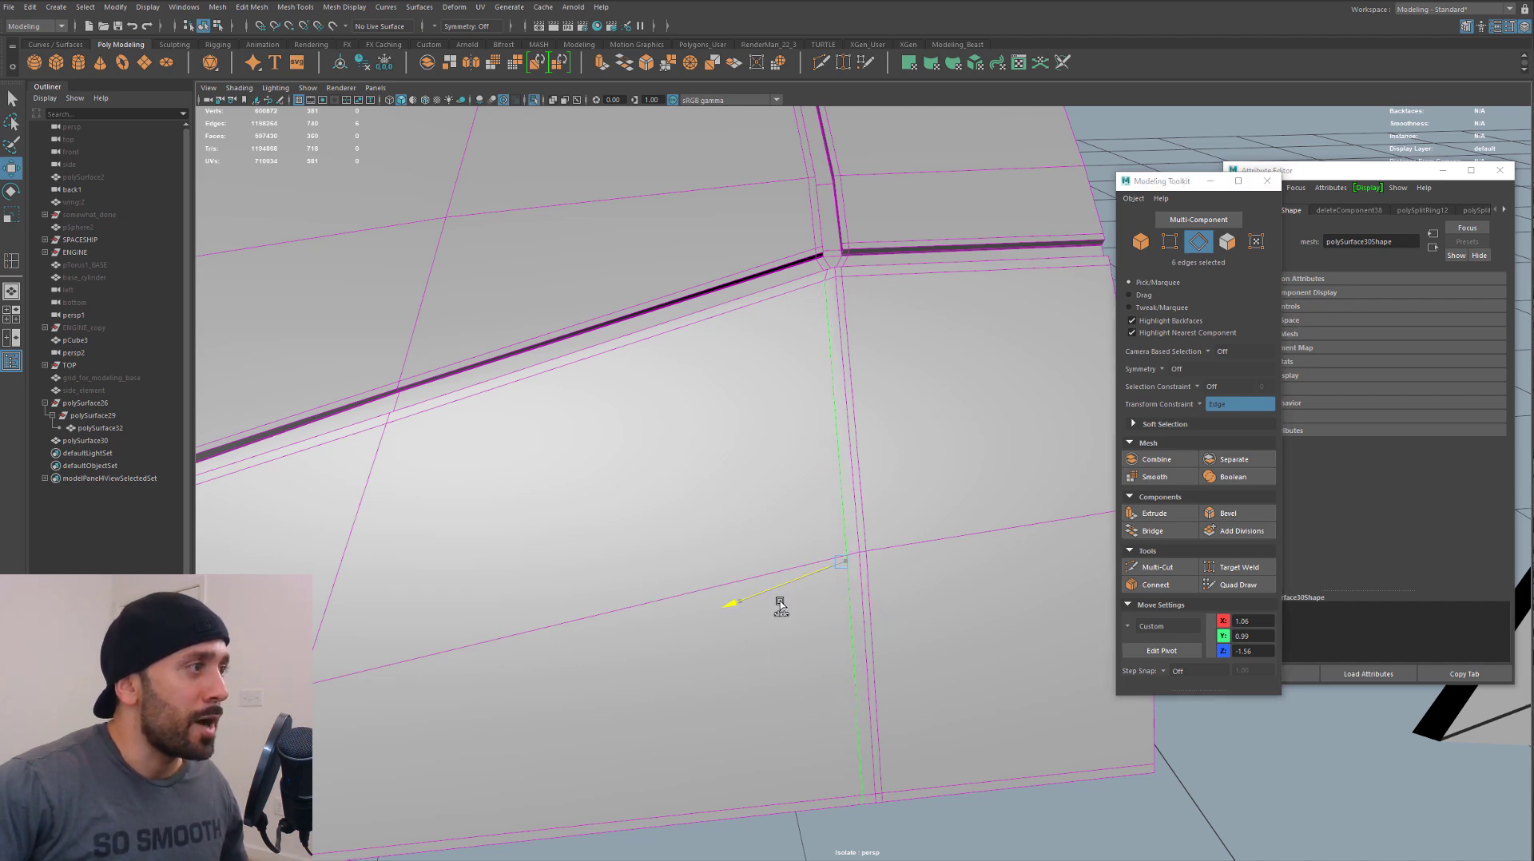
pyautogui.keyDown('alt'); pyautogui.moveTo(859, 339); pyautogui.dragTo(859, 336); pyautogui.keyUp('alt')
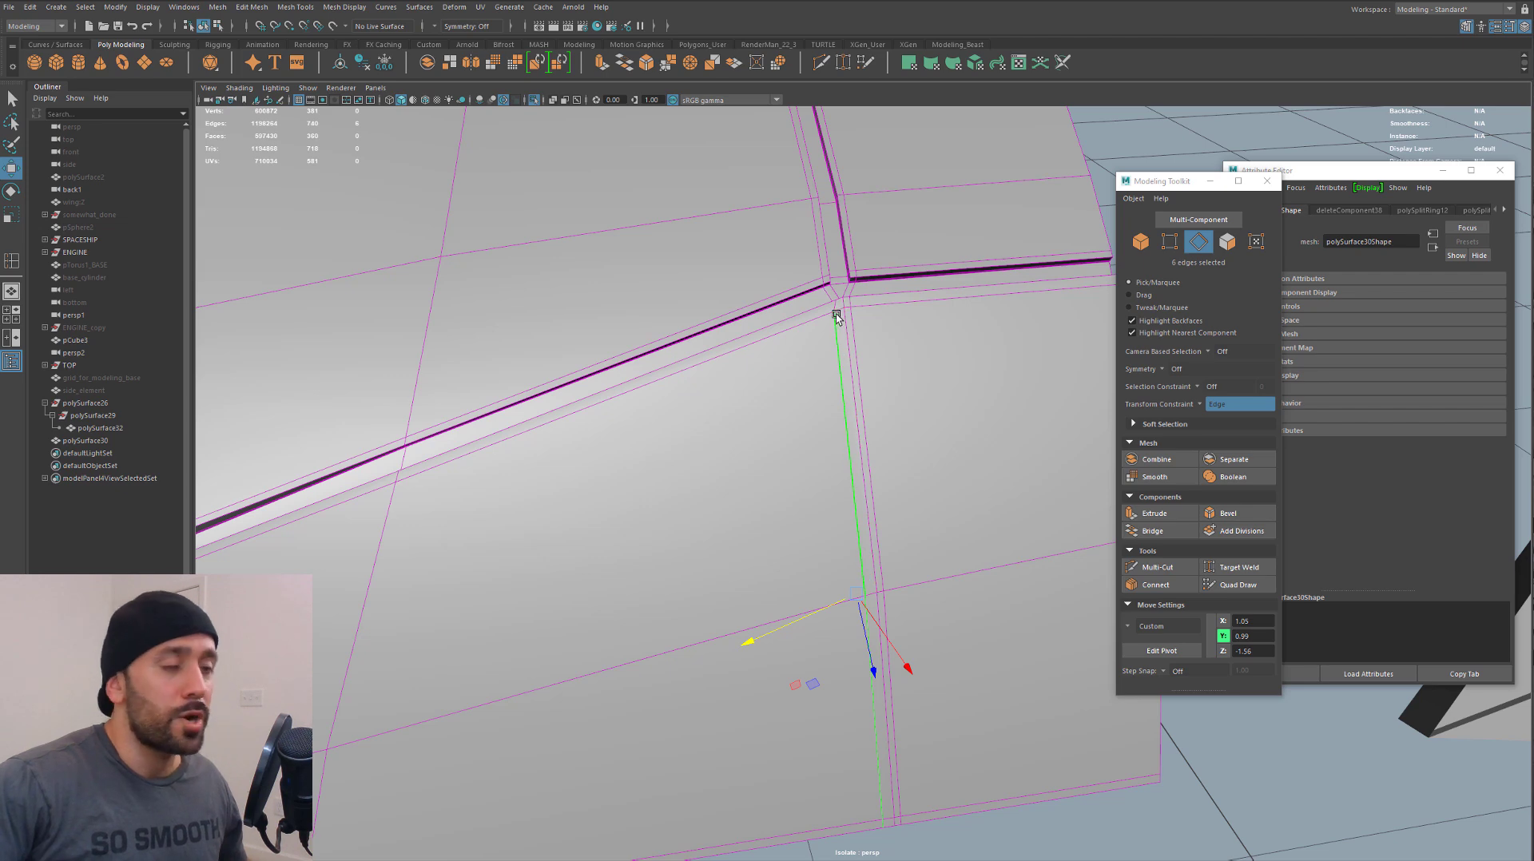
pyautogui.keyDown('alt'); pyautogui.moveTo(912, 453); pyautogui.dragTo(897, 305, button='middle'); pyautogui.keyUp('alt')
pyautogui.scroll(1, 897, 305)
pyautogui.keyDown('ctrl'); pyautogui.click(884, 239); pyautogui.keyUp('ctrl')
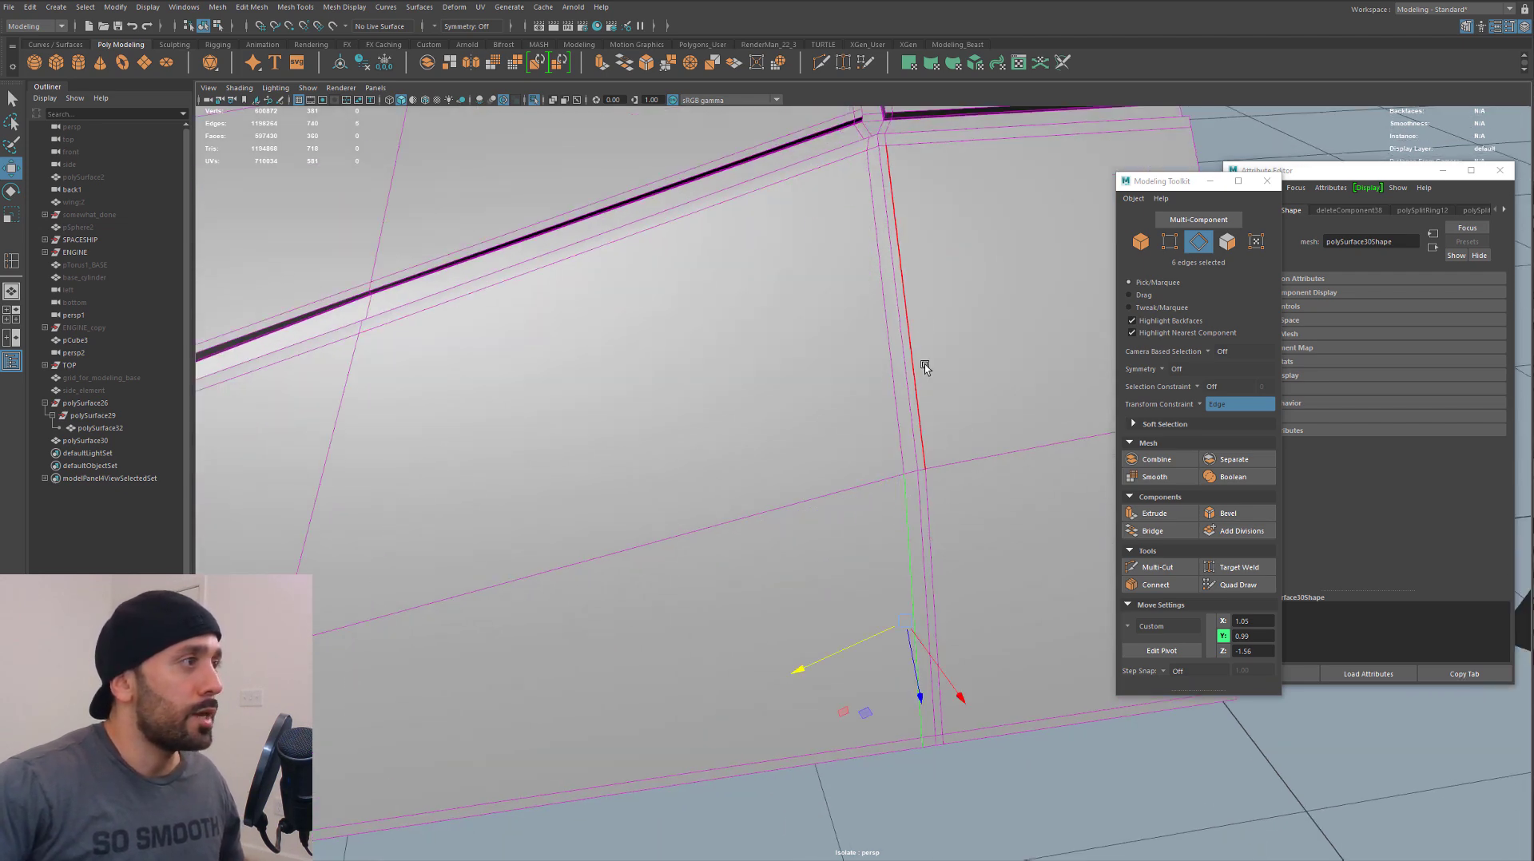
pyautogui.keyDown('alt'); pyautogui.moveTo(924, 364); pyautogui.dragTo(924, 528); pyautogui.keyUp('alt')
pyautogui.moveTo(838, 604); pyautogui.dragTo(887, 223)
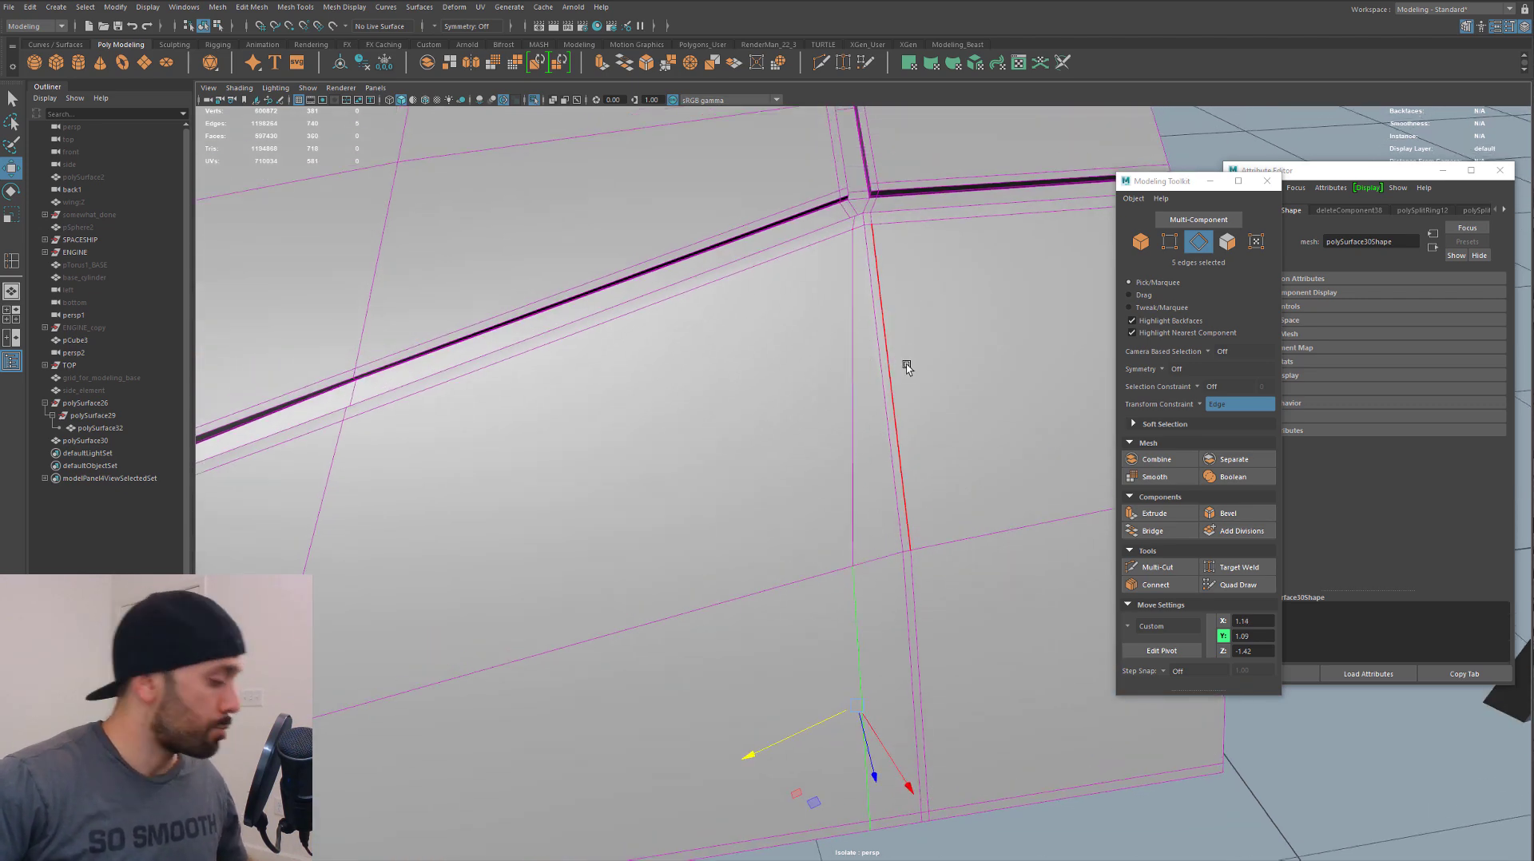
# Slide the vertex at the support loop's upper end along the groove-side edge, away from the junction
pyautogui.press('F9')
pyautogui.click(850, 232)
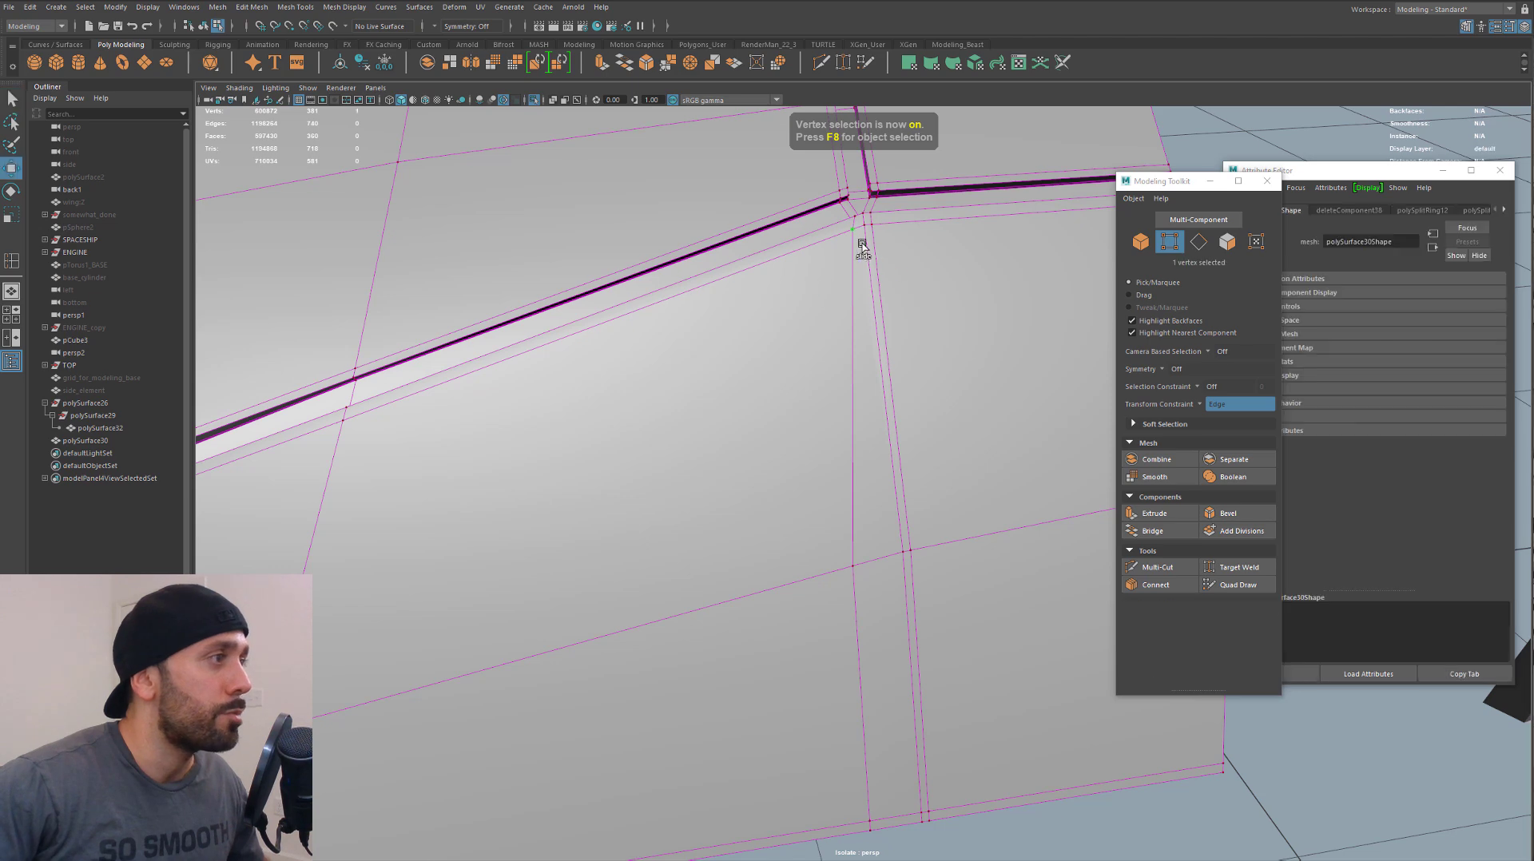
pyautogui.press('w')
pyautogui.moveTo(827, 244); pyautogui.dragTo(832, 242)
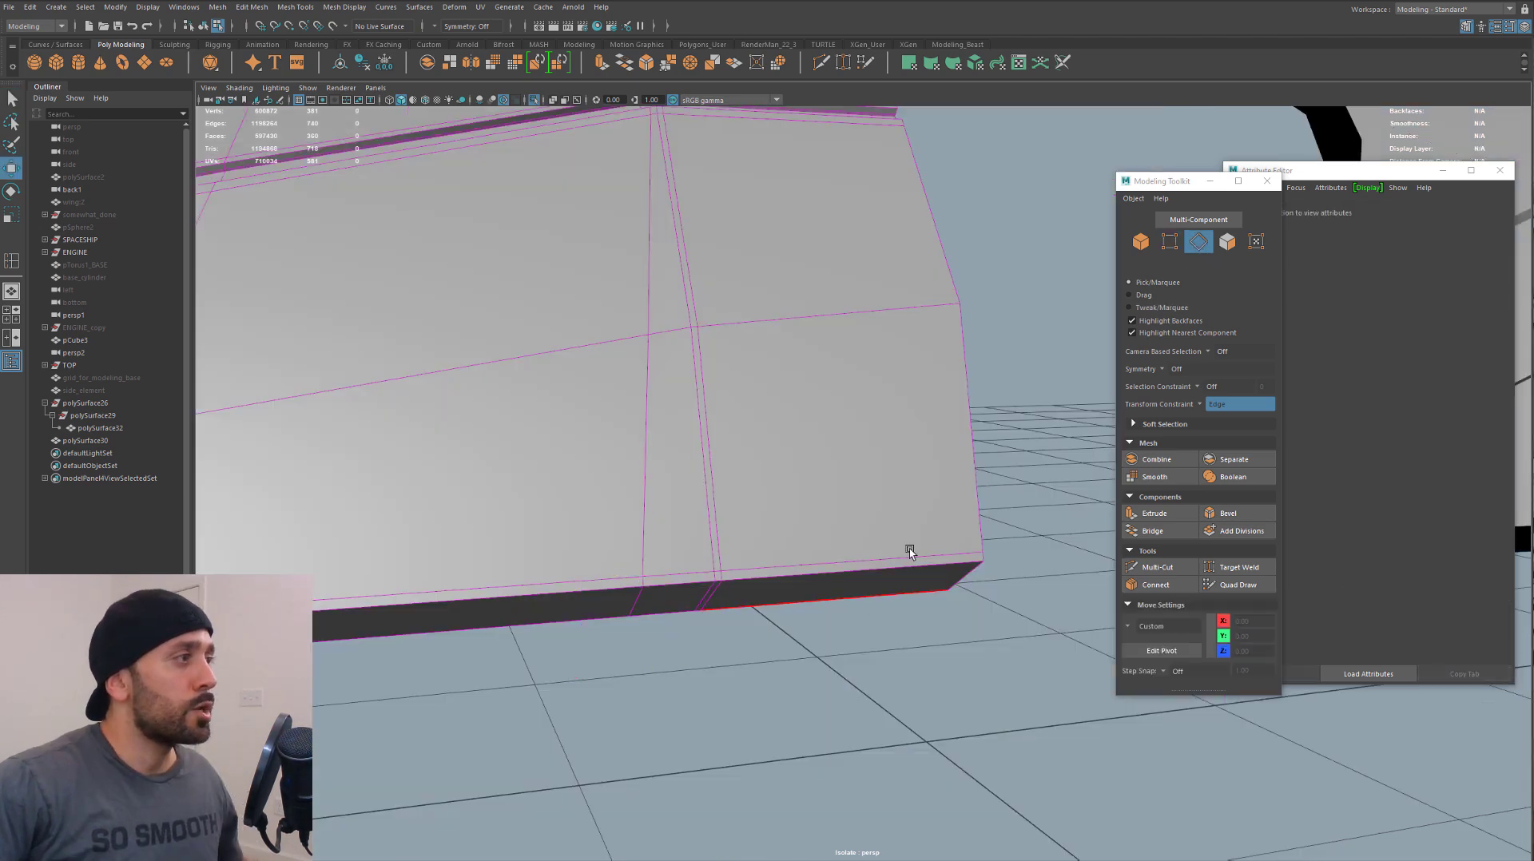
pyautogui.keyDown('alt'); pyautogui.moveTo(907, 546); pyautogui.dragTo(876, 579, button='middle'); pyautogui.keyUp('alt')
pyautogui.keyDown('alt'); pyautogui.moveTo(858, 491); pyautogui.dragTo(890, 603, button='middle'); pyautogui.keyUp('alt')
pyautogui.scroll(-6, 709, 444)
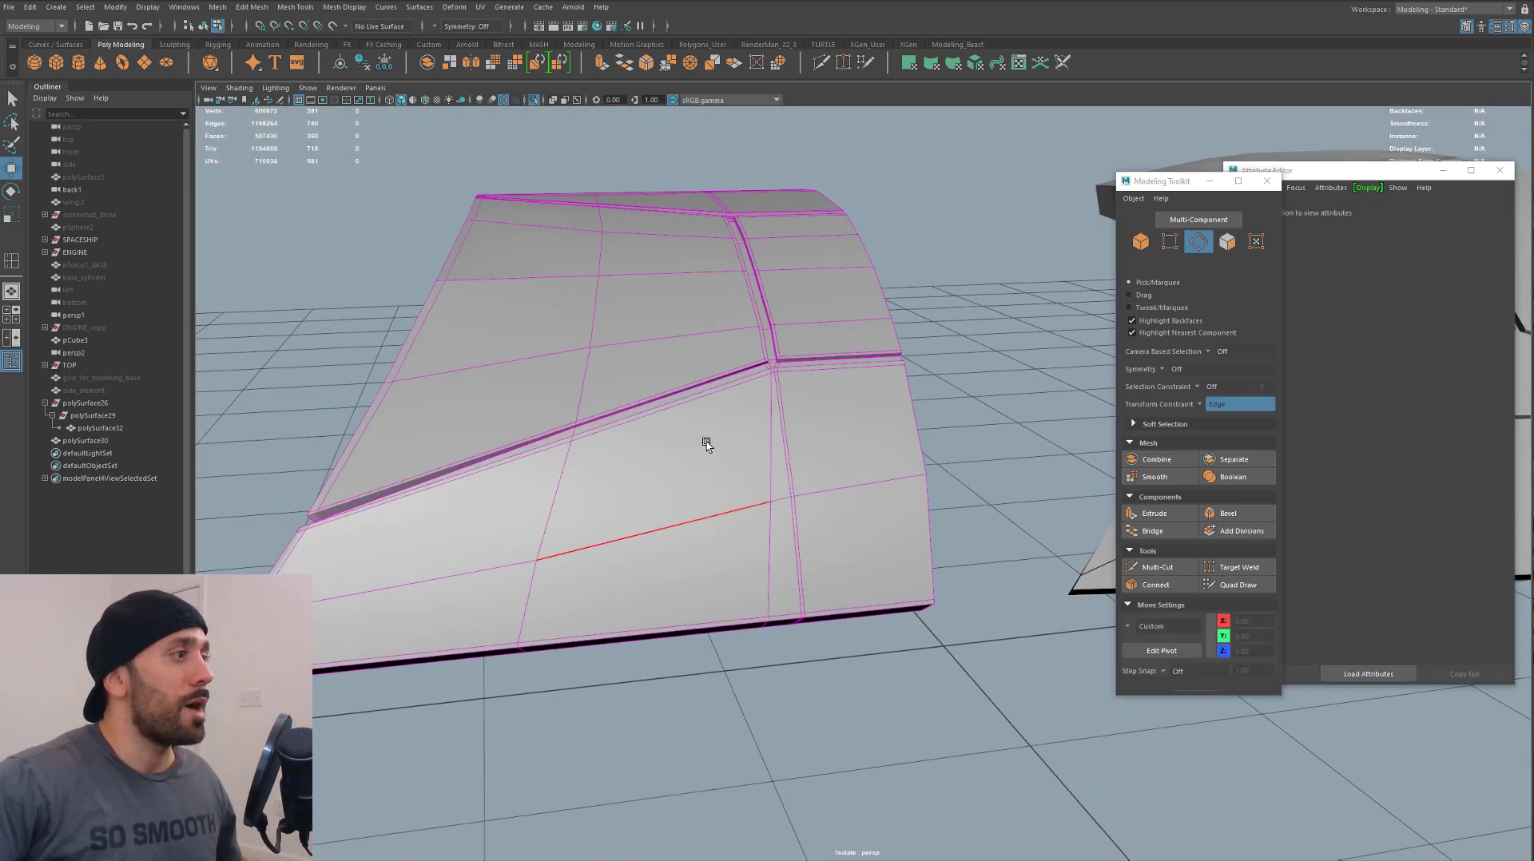
# Compare the smoothed and unsmoothed panel around the lower groove and the adjusted support loop
pyautogui.keyDown('alt'); pyautogui.moveTo(709, 445); pyautogui.dragTo(719, 485, button='middle'); pyautogui.keyUp('alt')
pyautogui.keyDown('alt'); pyautogui.moveTo(719, 485); pyautogui.dragTo(709, 505); pyautogui.keyUp('alt')
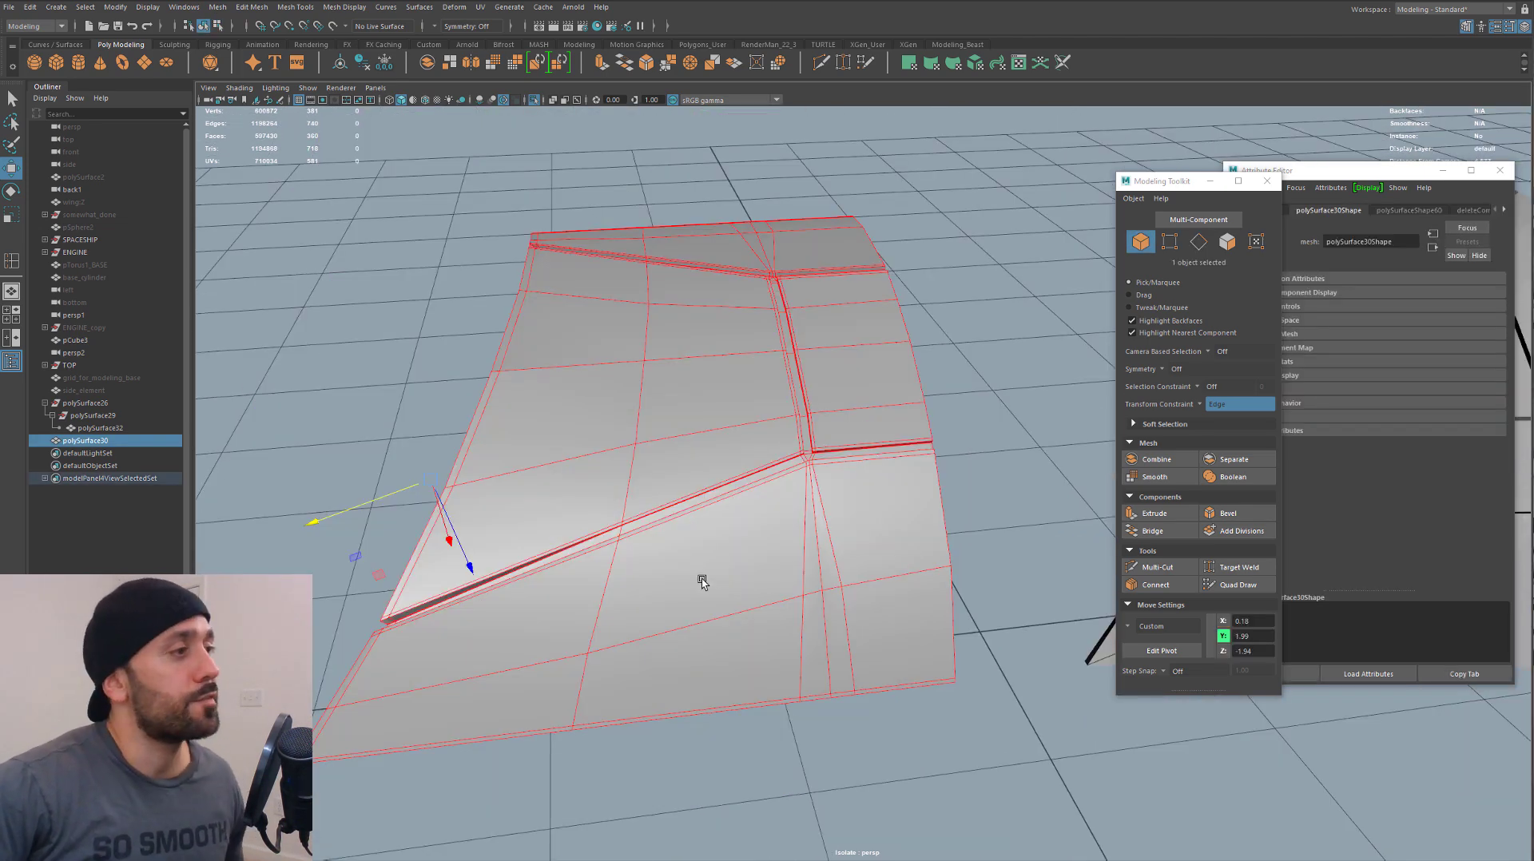
pyautogui.scroll(4, 709, 570)
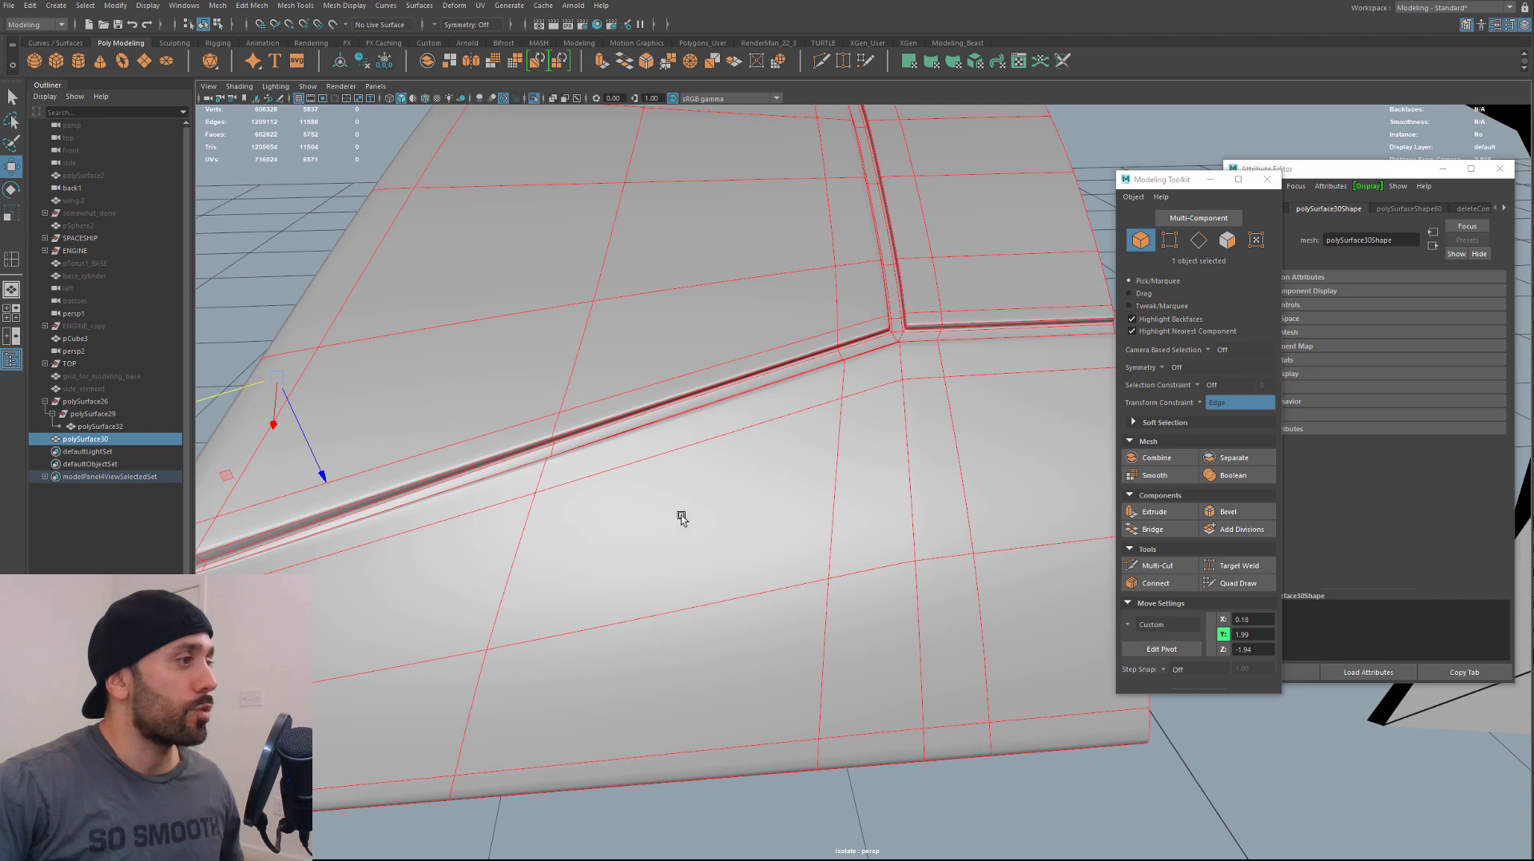
pyautogui.keyDown('alt'); pyautogui.moveTo(681, 517); pyautogui.dragTo(799, 435); pyautogui.keyUp('alt')
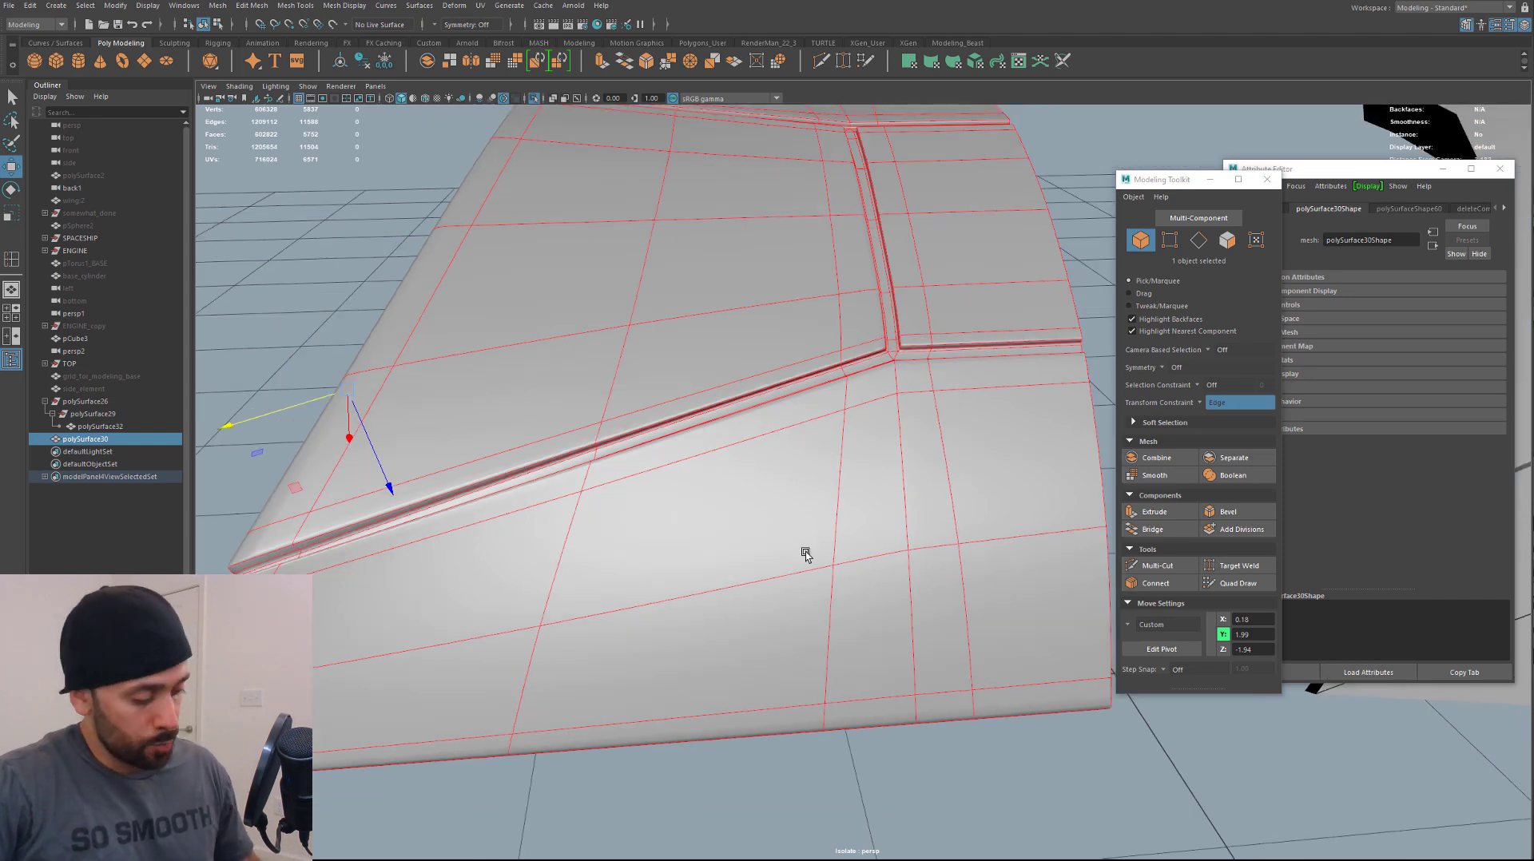
pyautogui.press('1')
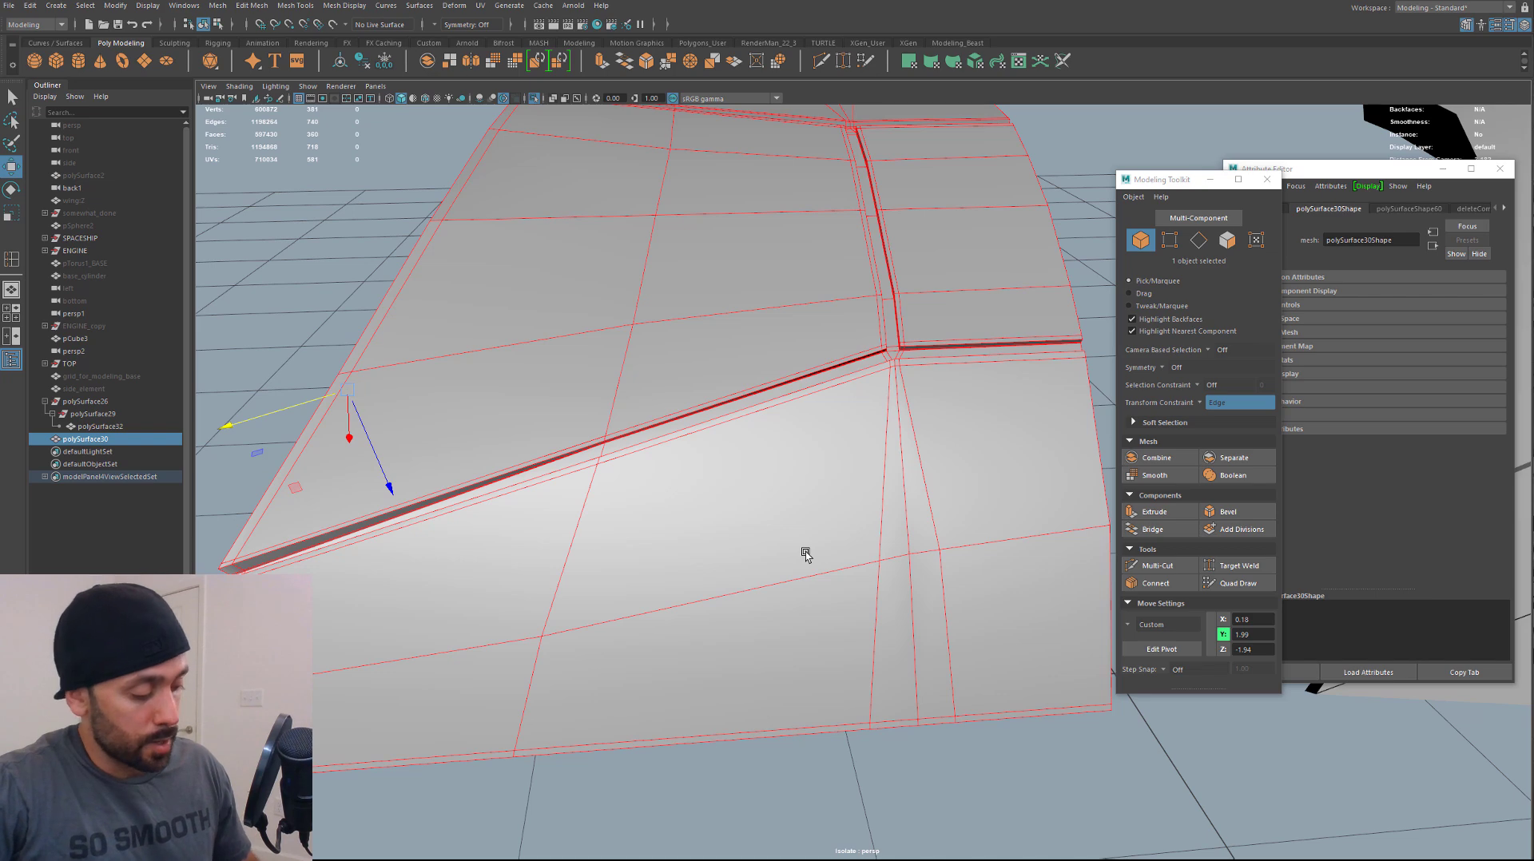
# Insert evenly spaced vertical edge loops with Multi-Cut through the wide faces on both sides of the groove junction
pyautogui.press('F8')
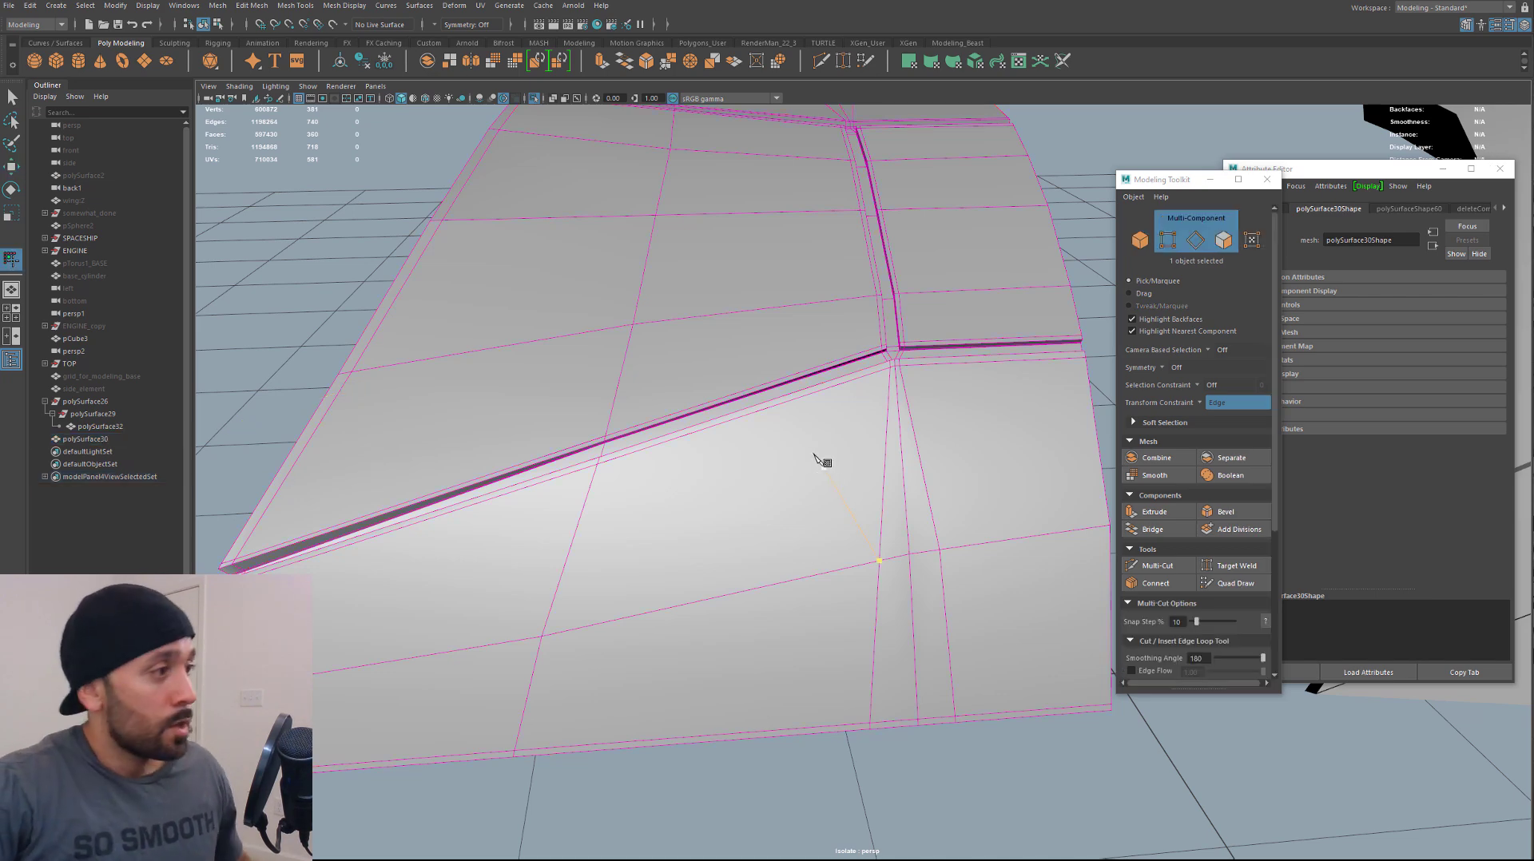
pyautogui.click(785, 392)
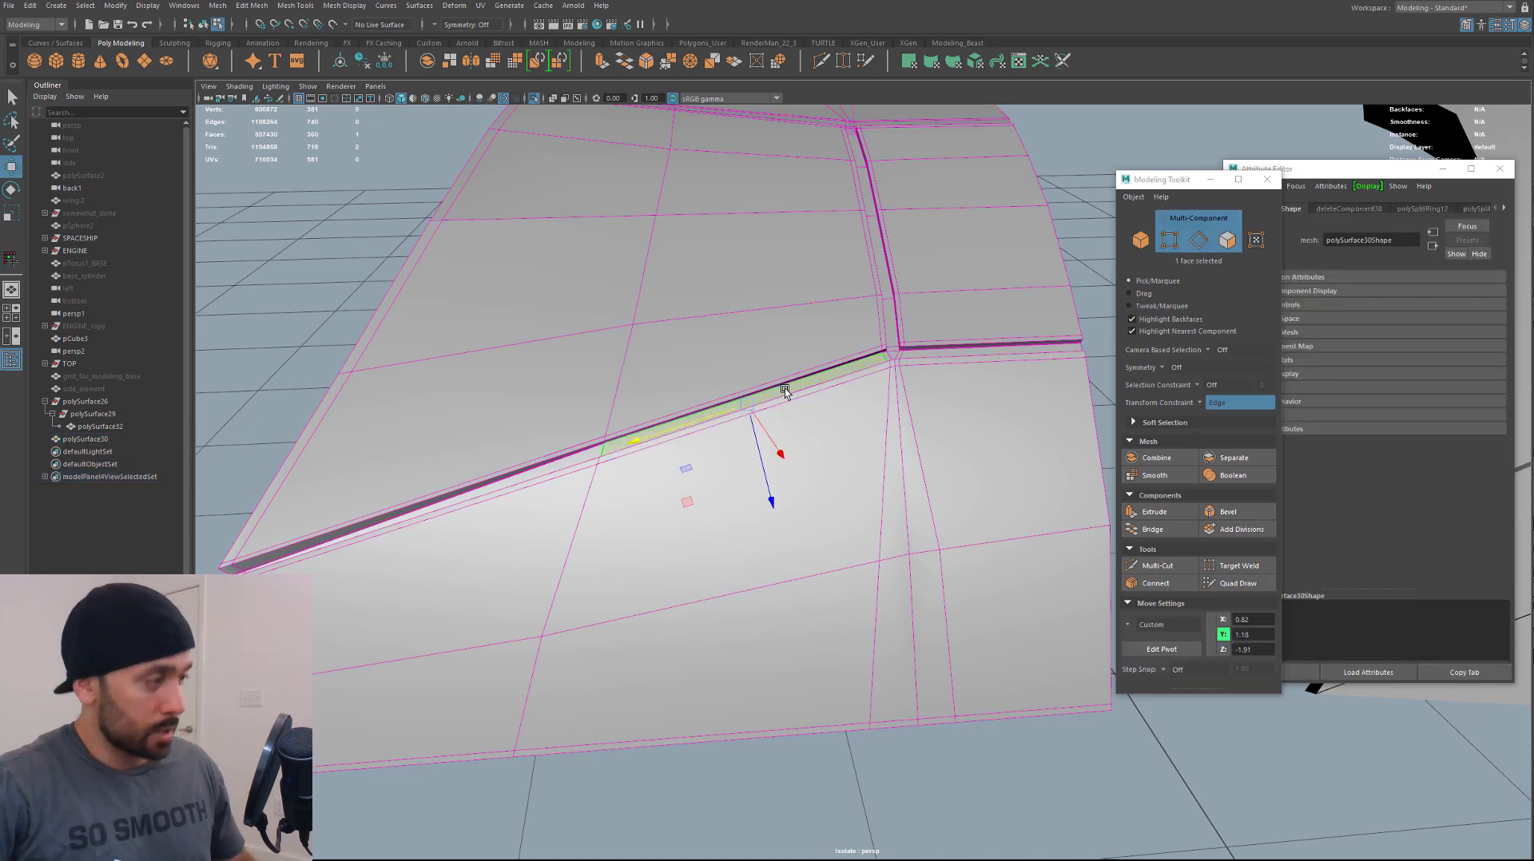
pyautogui.hotkey('ctrl', 'shift', 'x')
pyautogui.keyDown('ctrl'); pyautogui.middleClick(752, 424); pyautogui.keyUp('ctrl')
pyautogui.scroll(-3, 849, 440)
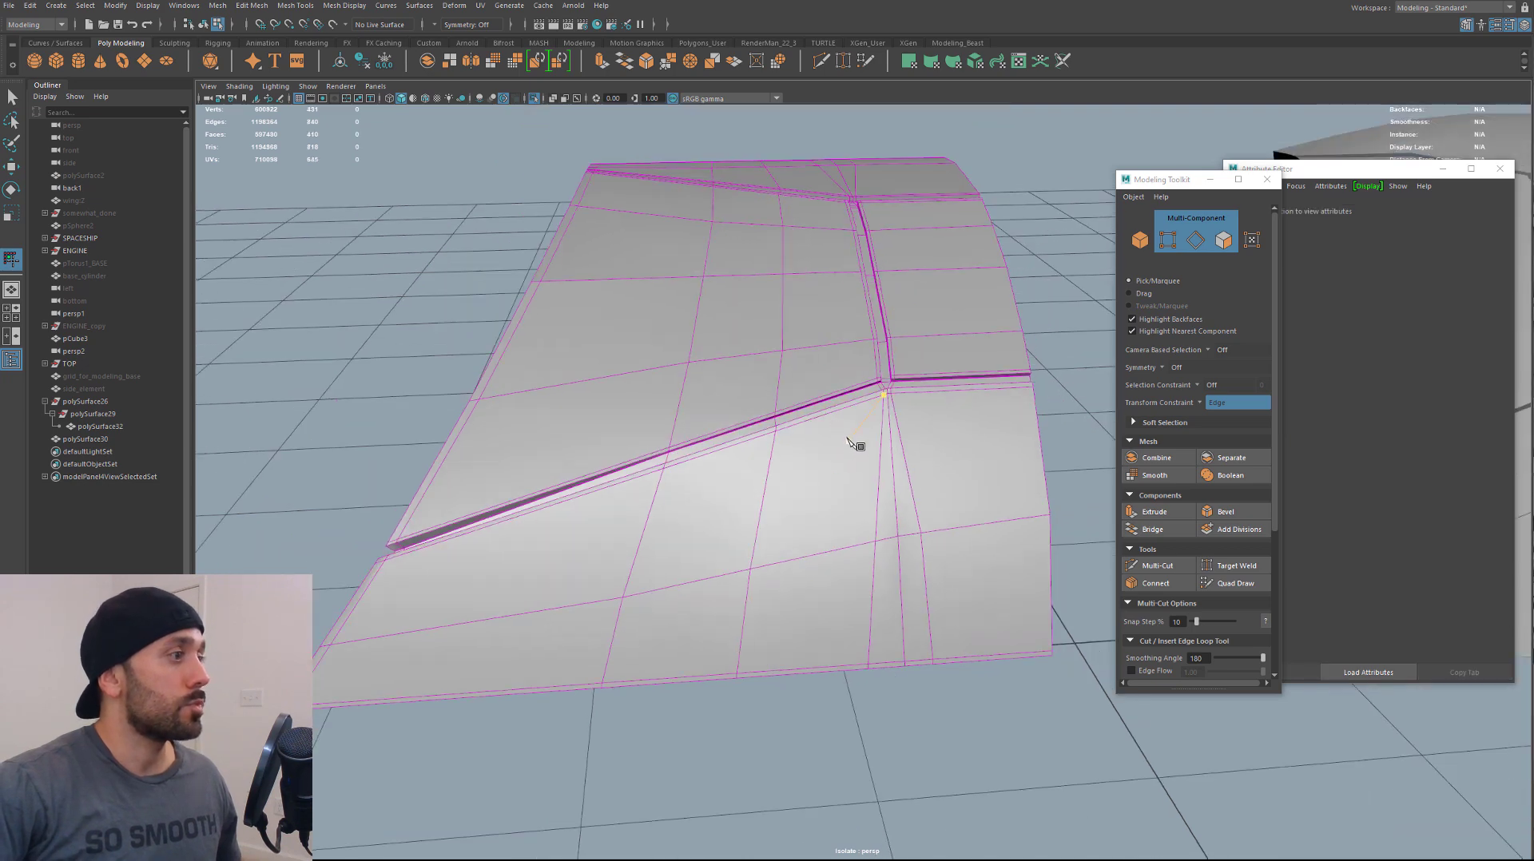
pyautogui.keyDown('alt'); pyautogui.moveTo(847, 438); pyautogui.dragTo(837, 425); pyautogui.keyUp('alt')
pyautogui.keyDown('ctrl'); pyautogui.middleClick(568, 497); pyautogui.keyUp('ctrl')
pyautogui.keyDown('alt'); pyautogui.moveTo(919, 452); pyautogui.dragTo(884, 455); pyautogui.keyUp('alt')
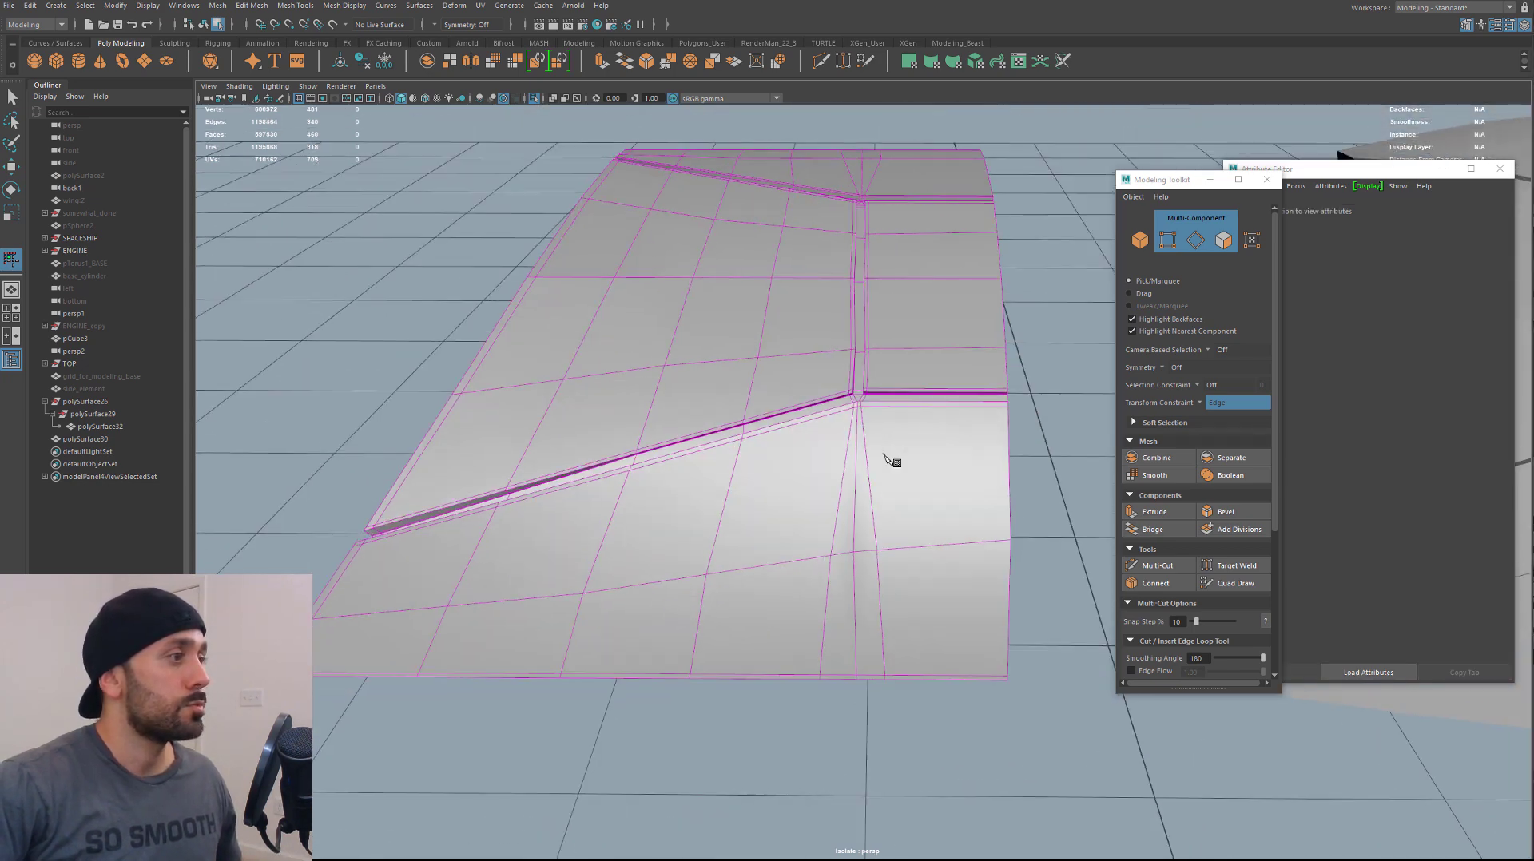
pyautogui.keyDown('ctrl'); pyautogui.click(948, 409); pyautogui.keyUp('ctrl')
pyautogui.keyDown('alt'); pyautogui.moveTo(948, 409); pyautogui.dragTo(1005, 467); pyautogui.keyUp('alt')
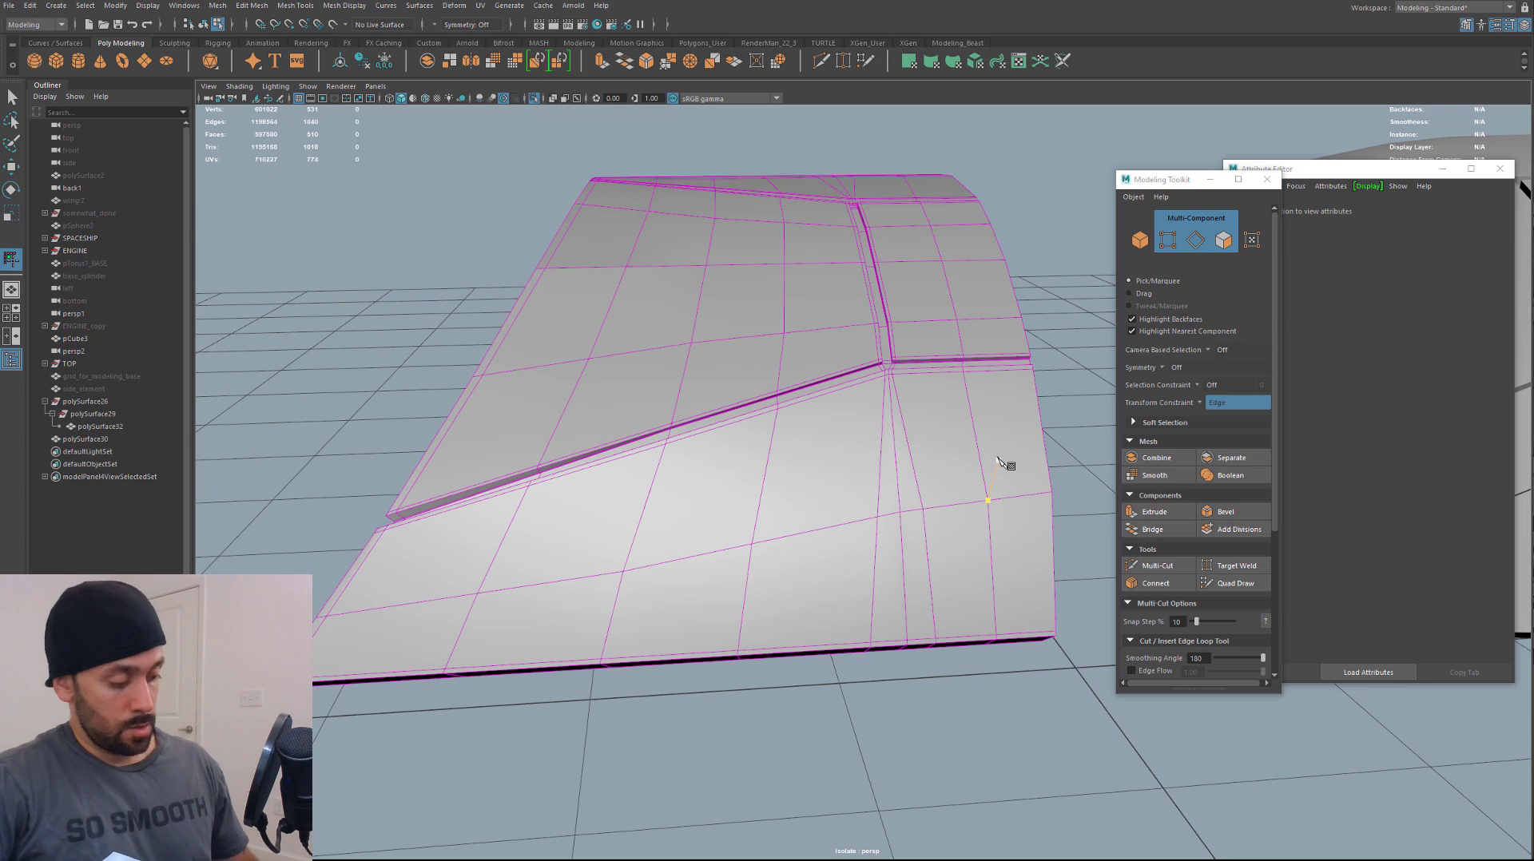
# Examine the smoothed panel's grooves and curved side with nothing selected
pyautogui.press('3')
pyautogui.keyDown('alt'); pyautogui.moveTo(946, 405); pyautogui.dragTo(825, 384); pyautogui.keyUp('alt')
pyautogui.moveTo(786, 339); pyautogui.dragTo(422, 361, button='right')
pyautogui.click(422, 361)
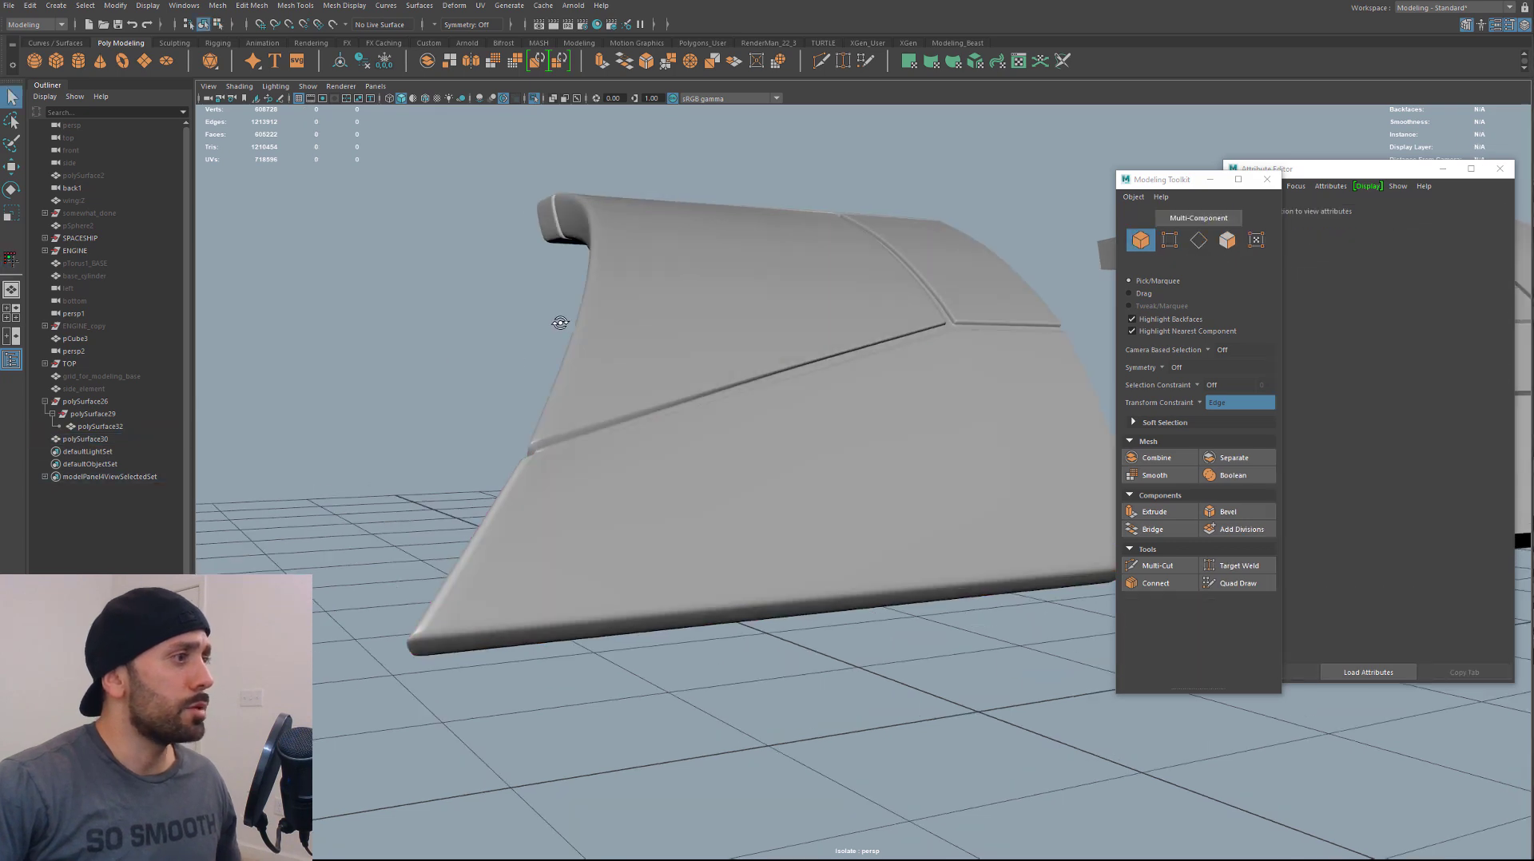
pyautogui.keyDown('alt'); pyautogui.moveTo(562, 325); pyautogui.dragTo(640, 479); pyautogui.keyUp('alt')
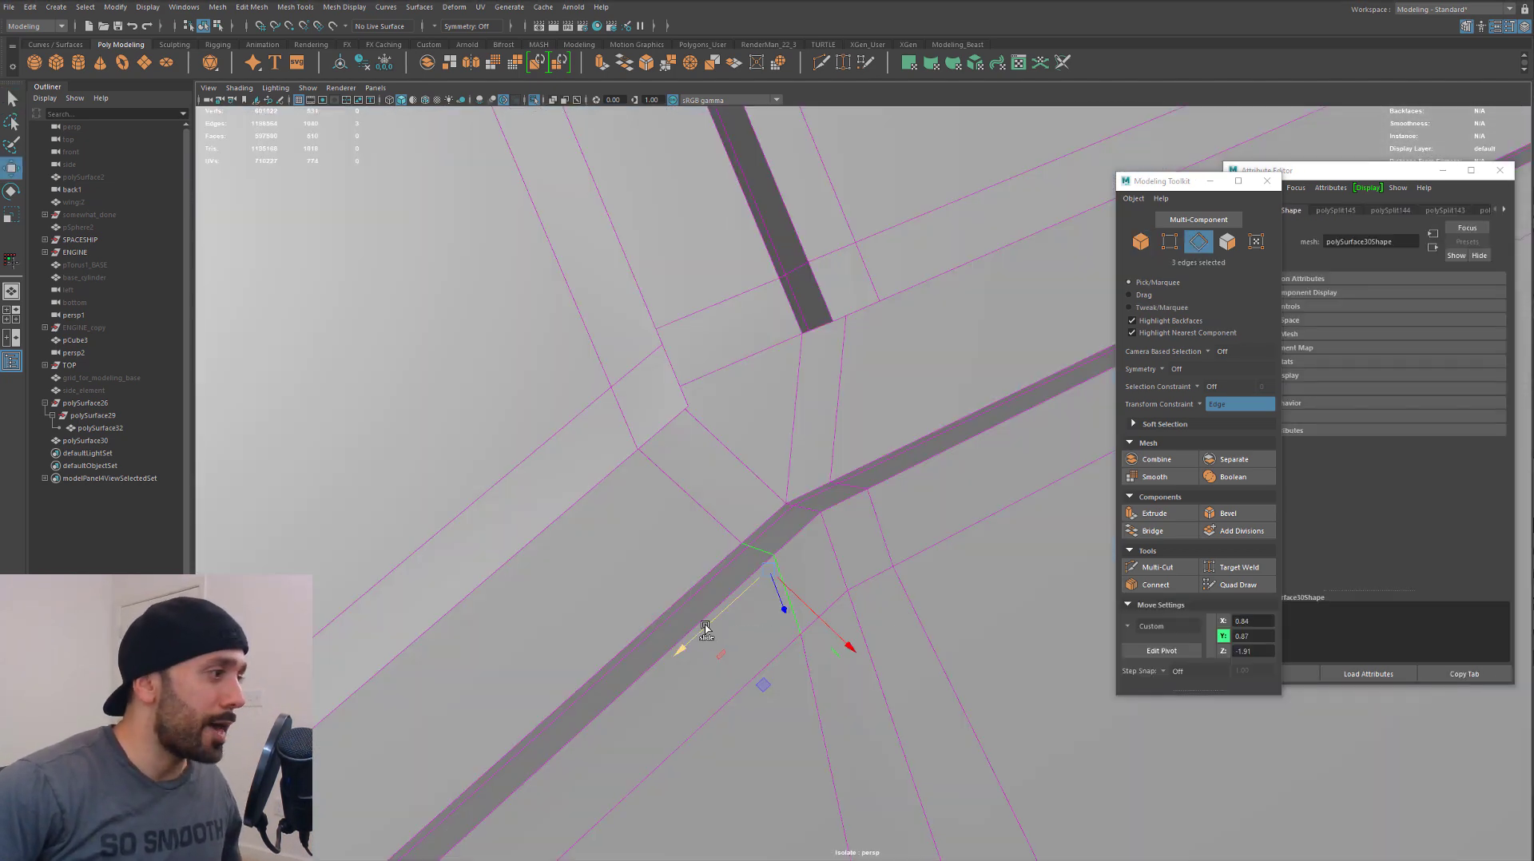
# Slide the three selected support edges below the diagonal groove along it, slightly away from the lower junction
pyautogui.keyDown('shift'); pyautogui.moveTo(705, 629); pyautogui.dragTo(667, 656, button='middle'); pyautogui.keyUp('shift')
pyautogui.scroll(-5, 662, 659)
pyautogui.keyDown('alt'); pyautogui.moveTo(661, 659); pyautogui.dragTo(634, 486); pyautogui.keyUp('alt')
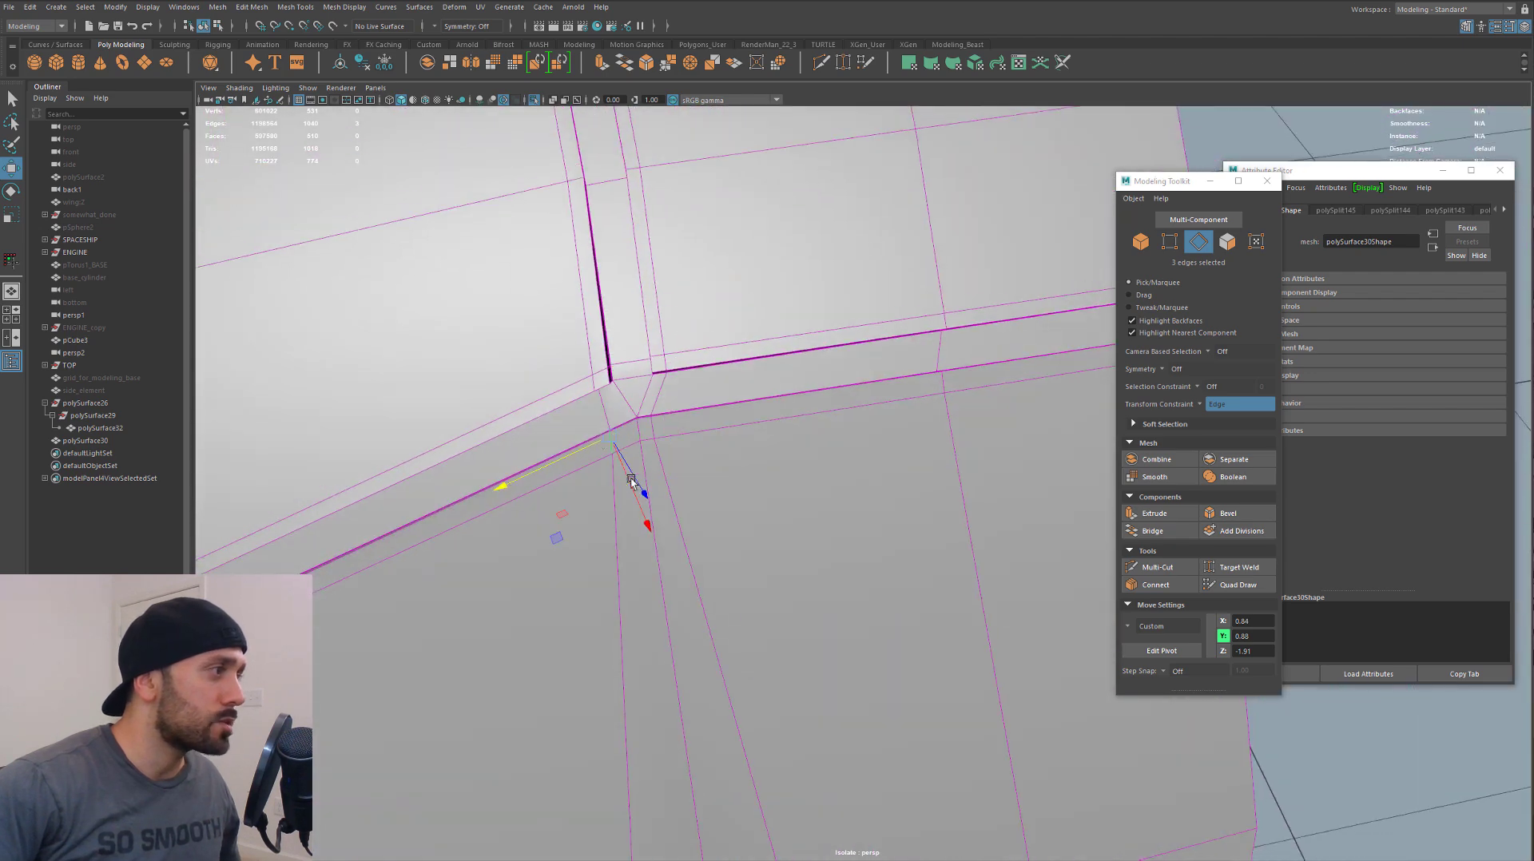
pyautogui.keyDown('shift'); pyautogui.moveTo(547, 468); pyautogui.dragTo(544, 472, button='middle'); pyautogui.keyUp('shift')
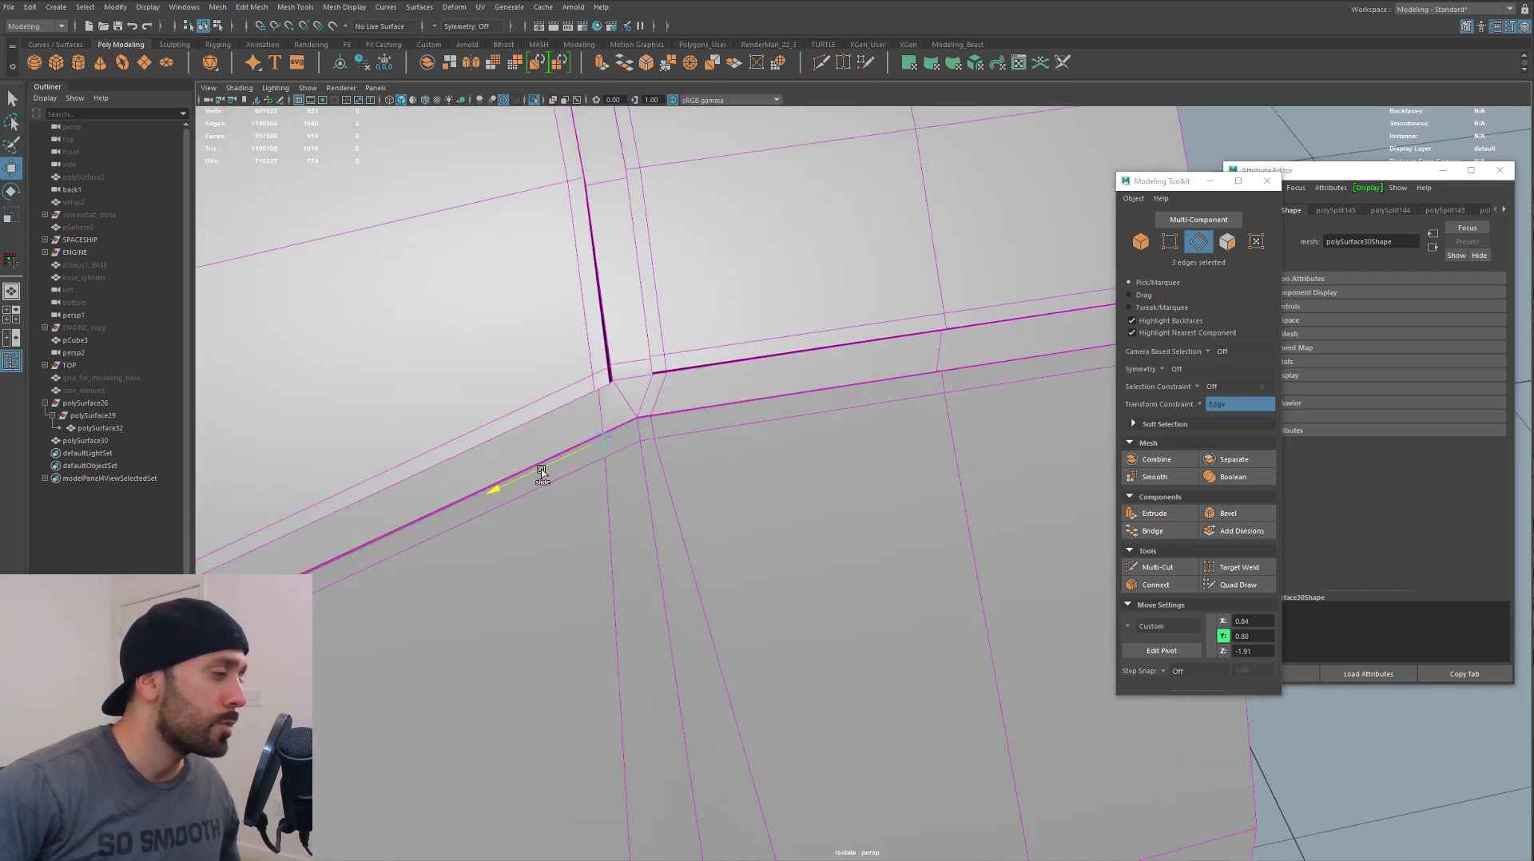
pyautogui.keyDown('alt'); pyautogui.moveTo(678, 433); pyautogui.dragTo(873, 469); pyautogui.keyUp('alt')
pyautogui.keyDown('alt'); pyautogui.moveTo(873, 468); pyautogui.dragTo(1106, 443, button='right'); pyautogui.keyUp('alt')
pyautogui.keyDown('alt'); pyautogui.moveTo(933, 524); pyautogui.dragTo(770, 448); pyautogui.keyUp('alt')
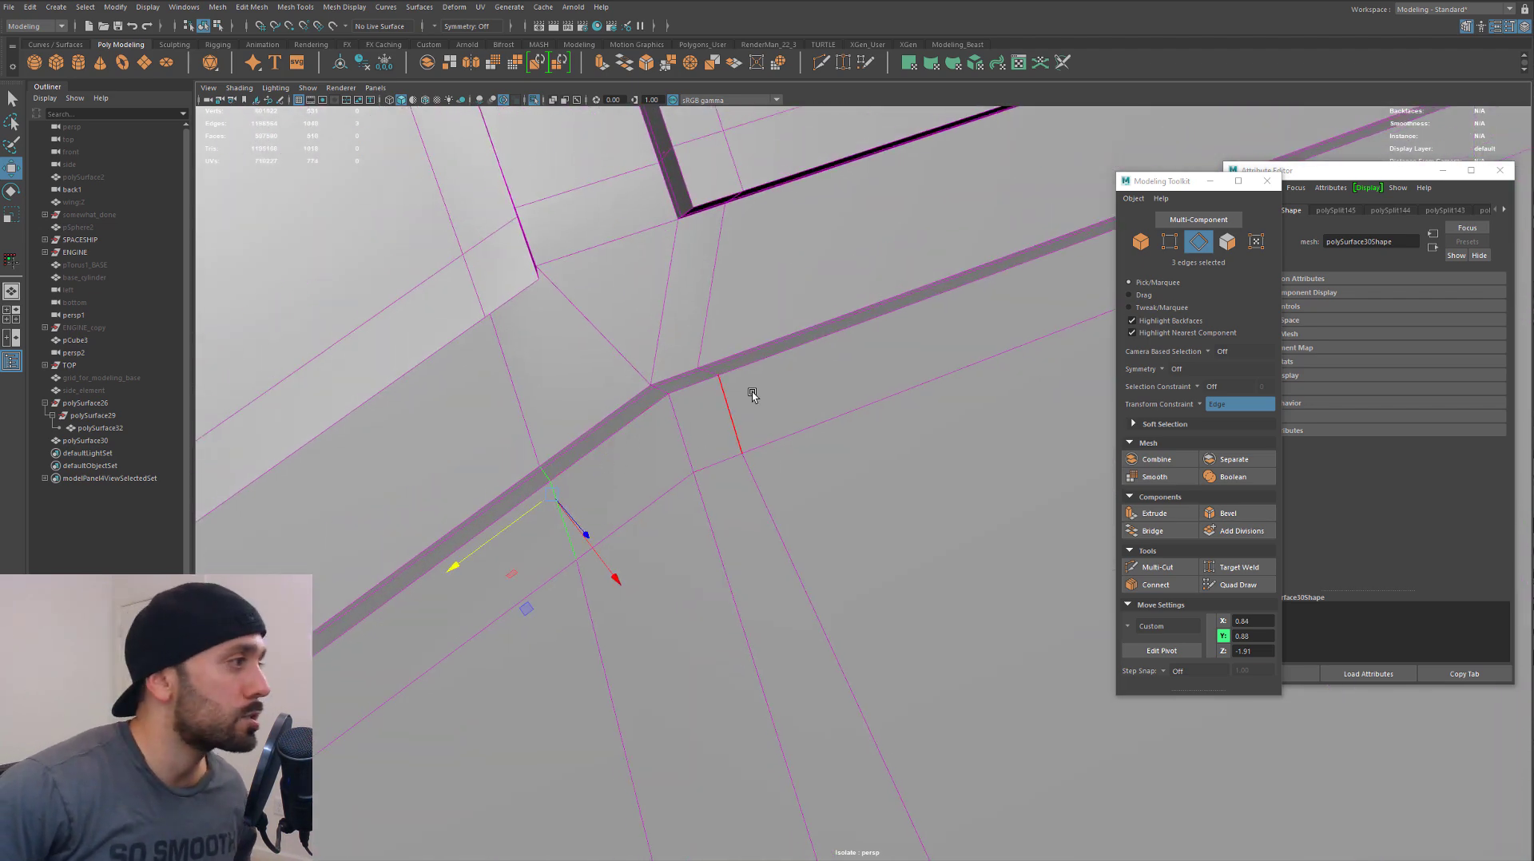
# Select the three matching support edges on the opposite side of the lower junction and slide them away from the corner
pyautogui.click(702, 370)
pyautogui.keyDown('alt'); pyautogui.moveTo(718, 411); pyautogui.dragTo(788, 452); pyautogui.keyUp('alt')
pyautogui.scroll(3, 780, 454)
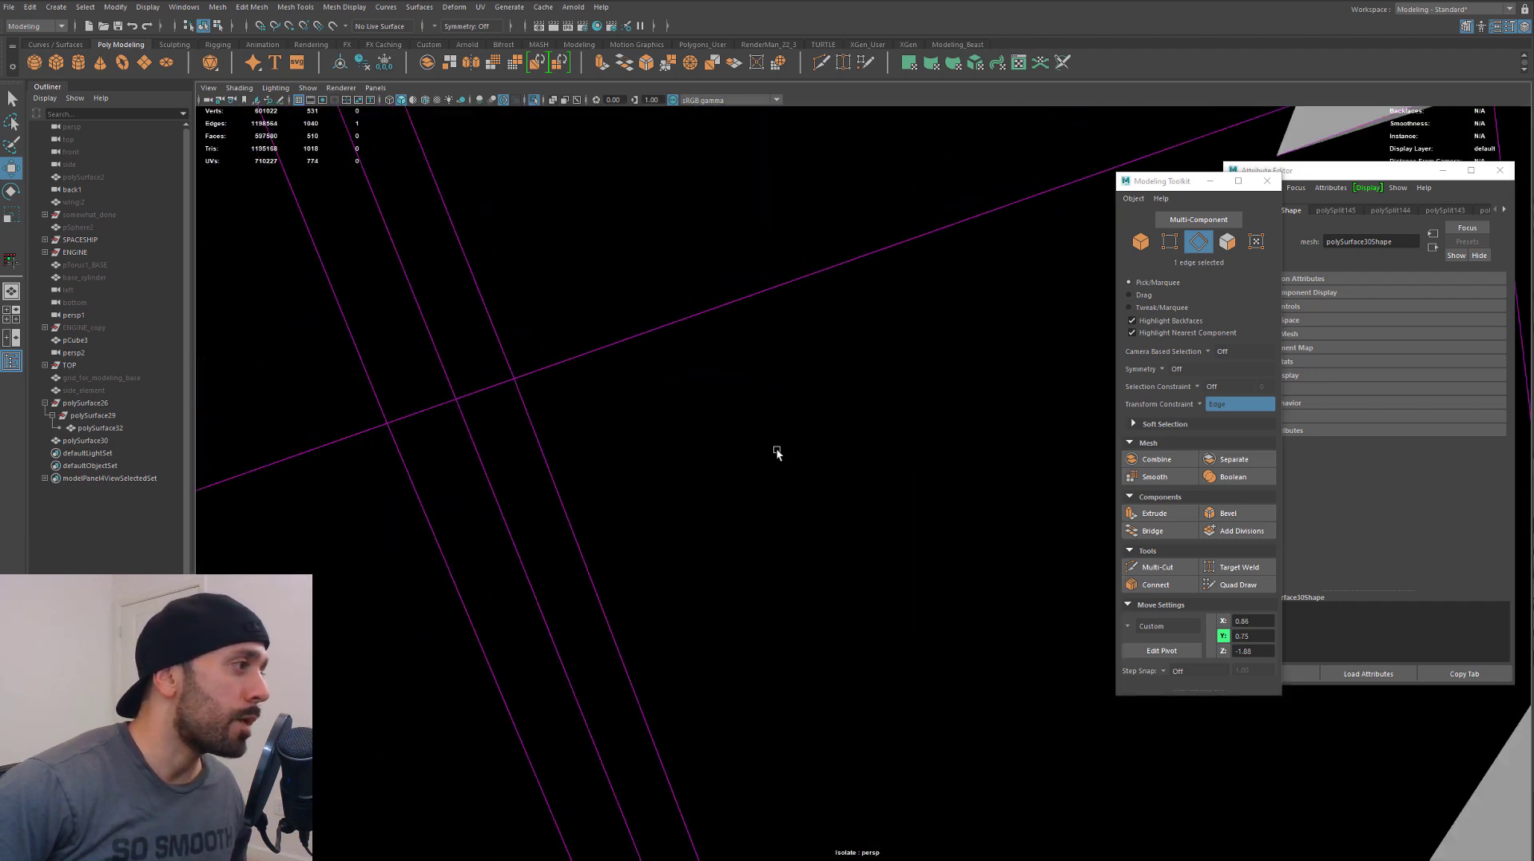
pyautogui.scroll(-2, 770, 456)
pyautogui.hotkey('ctrl', 'z')
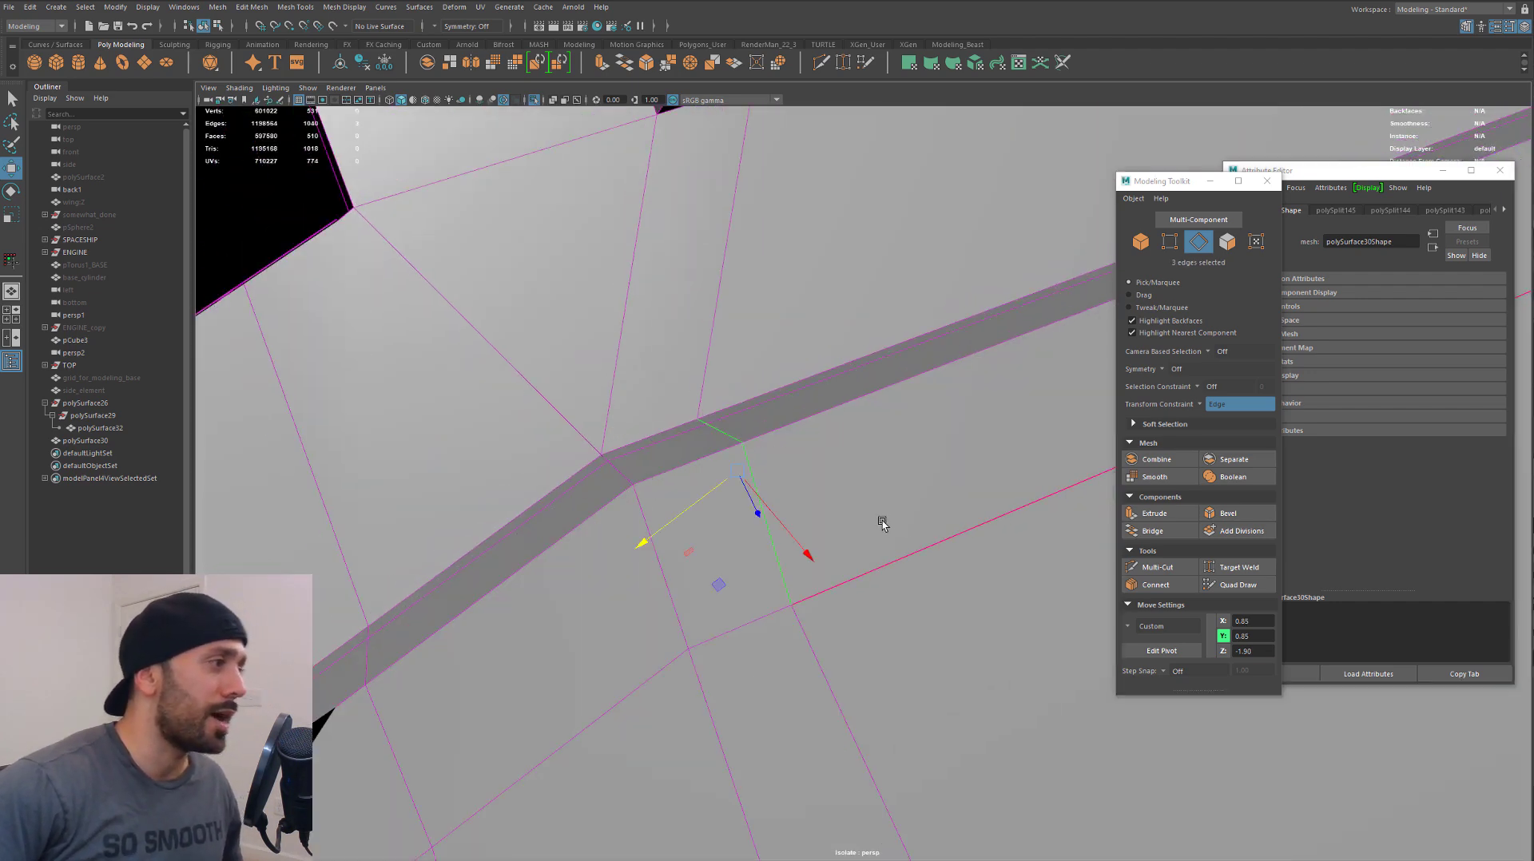
pyautogui.scroll(-3, 879, 525)
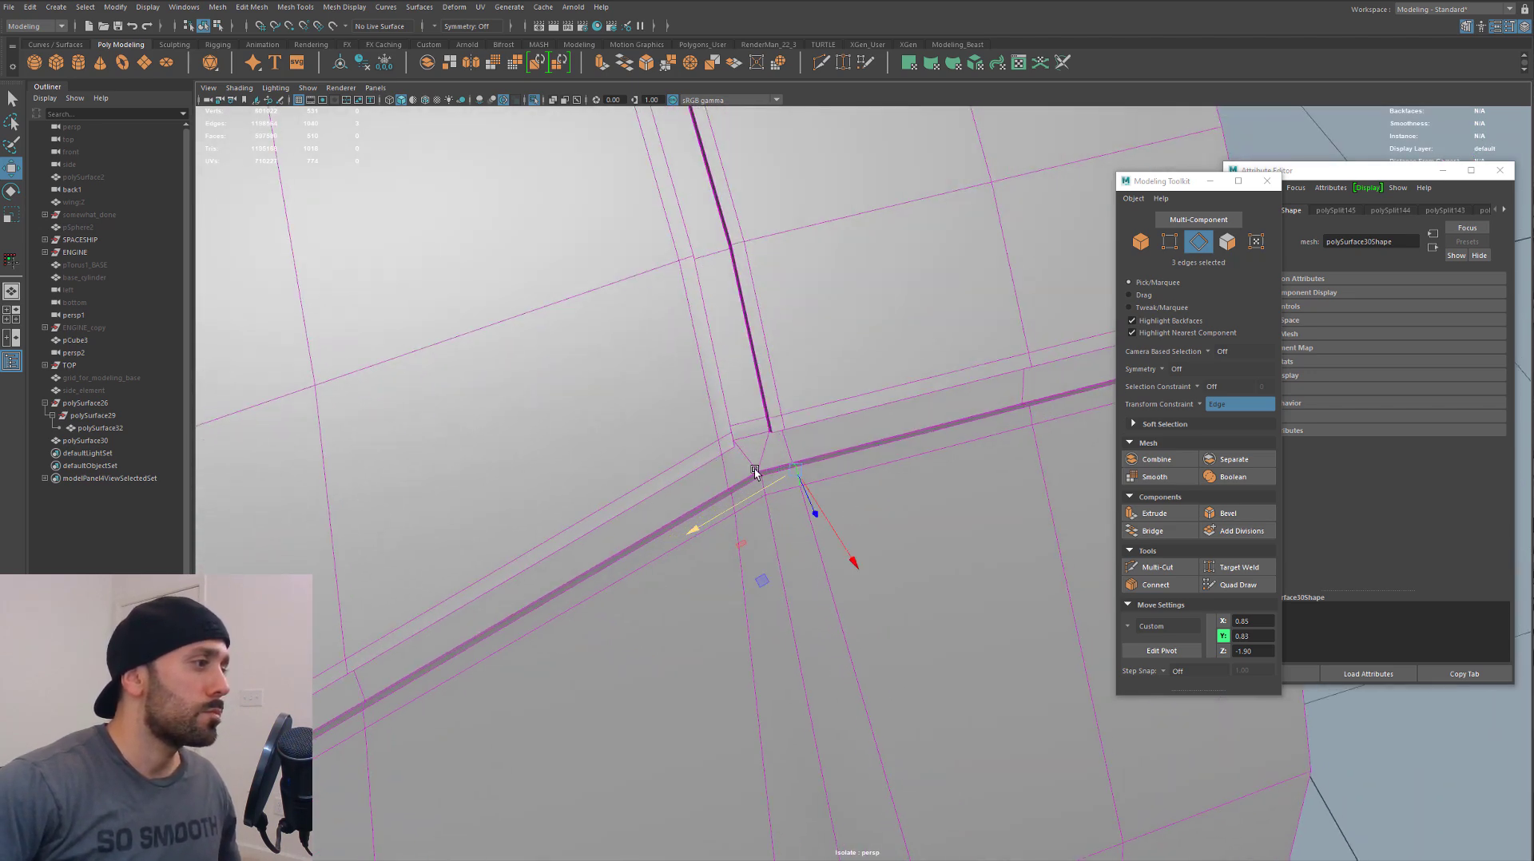
# Examine the smoothed groove junction and surrounding surface with nothing selected
pyautogui.keyDown('alt'); pyautogui.moveTo(831, 618); pyautogui.dragTo(770, 442, button='middle'); pyautogui.keyUp('alt')
pyautogui.keyDown('alt'); pyautogui.moveTo(770, 442); pyautogui.dragTo(551, 479, button='right'); pyautogui.keyUp('alt')
pyautogui.press('3')
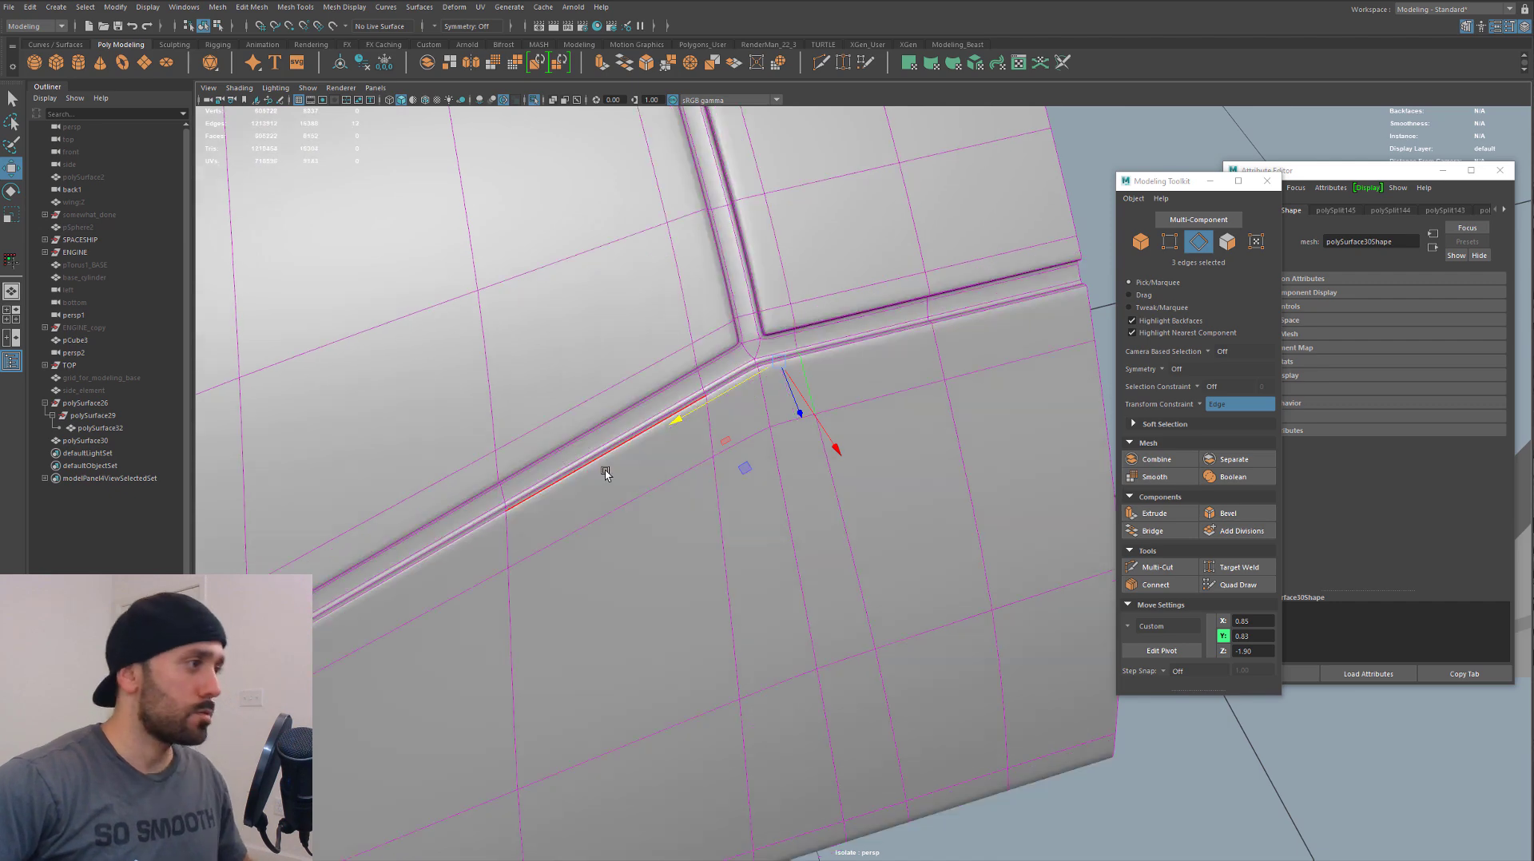
pyautogui.rightClick(692, 438)
pyautogui.moveTo(730, 418); pyautogui.dragTo(754, 419, button='right')
pyautogui.click(1080, 175)
pyautogui.keyDown('alt'); pyautogui.moveTo(1080, 175); pyautogui.dragTo(1047, 428, button='right'); pyautogui.keyUp('alt')
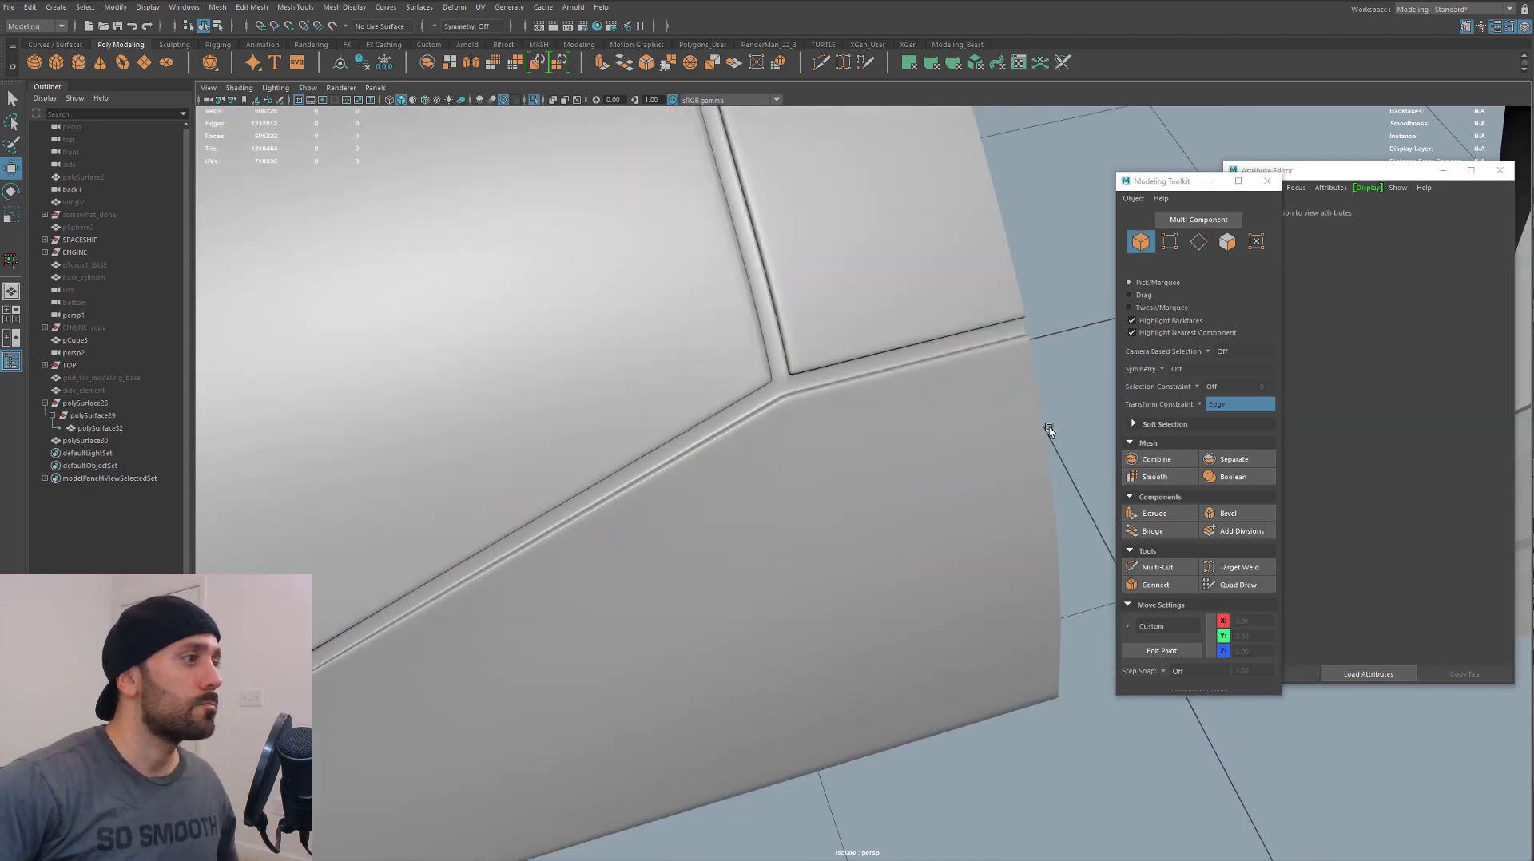
pyautogui.keyDown('alt'); pyautogui.moveTo(1047, 428); pyautogui.dragTo(946, 389); pyautogui.keyUp('alt')
pyautogui.keyDown('alt'); pyautogui.moveTo(867, 325); pyautogui.dragTo(926, 447, button='middle'); pyautogui.keyUp('alt')
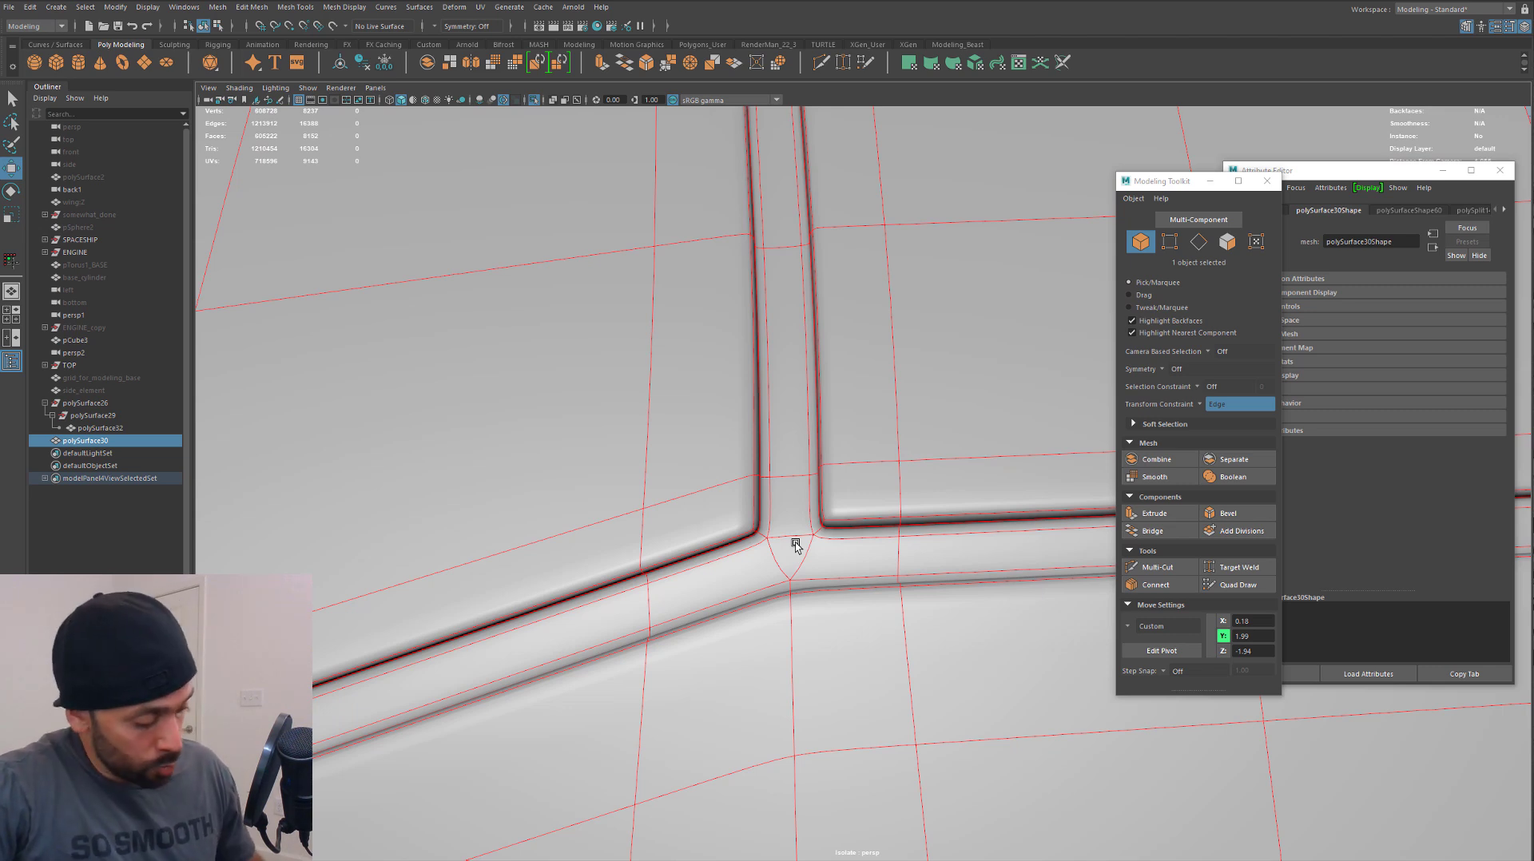
# Insert an edge loop down the middle of the vertical groove floor, ending at the lower junction, on the unsmoothed panel
pyautogui.press('1')
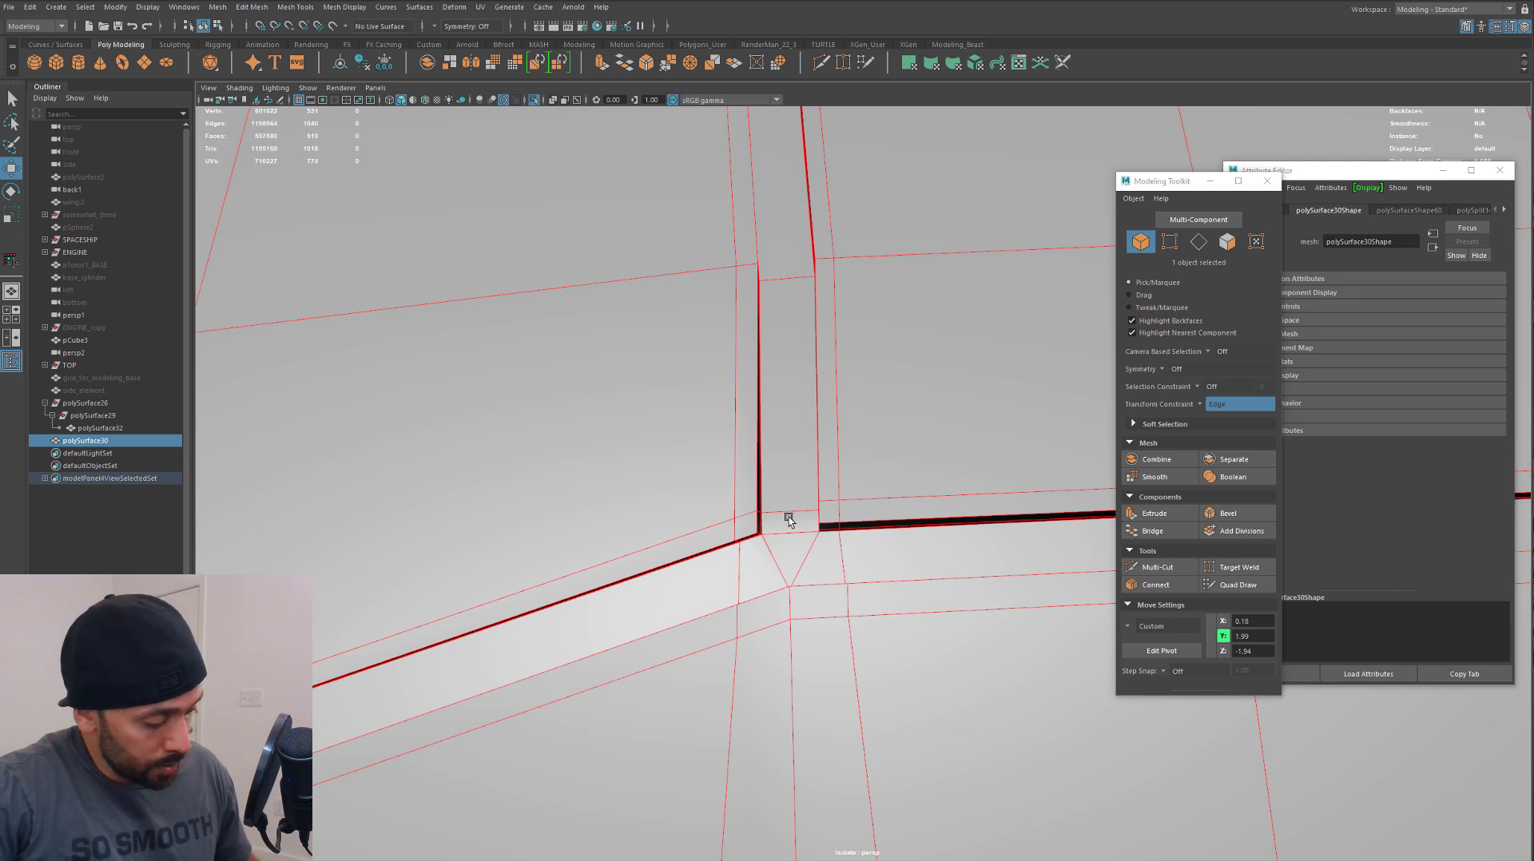
pyautogui.hotkey('ctrl', 'shift', 'x')
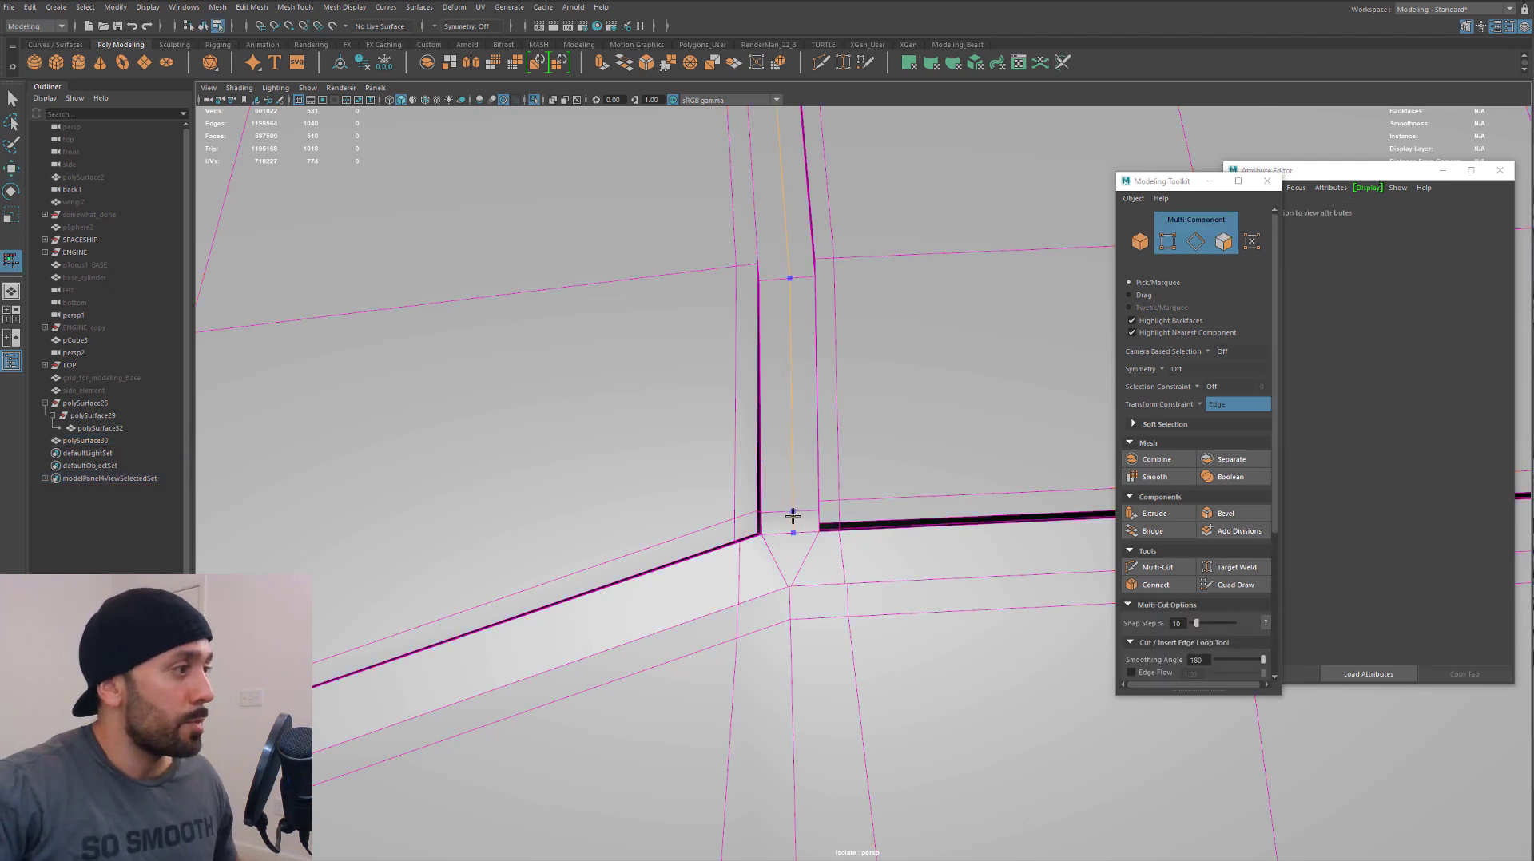
pyautogui.scroll(-3, 780, 371)
pyautogui.keyDown('alt'); pyautogui.moveTo(777, 180); pyautogui.dragTo(791, 420, button='middle'); pyautogui.keyUp('alt')
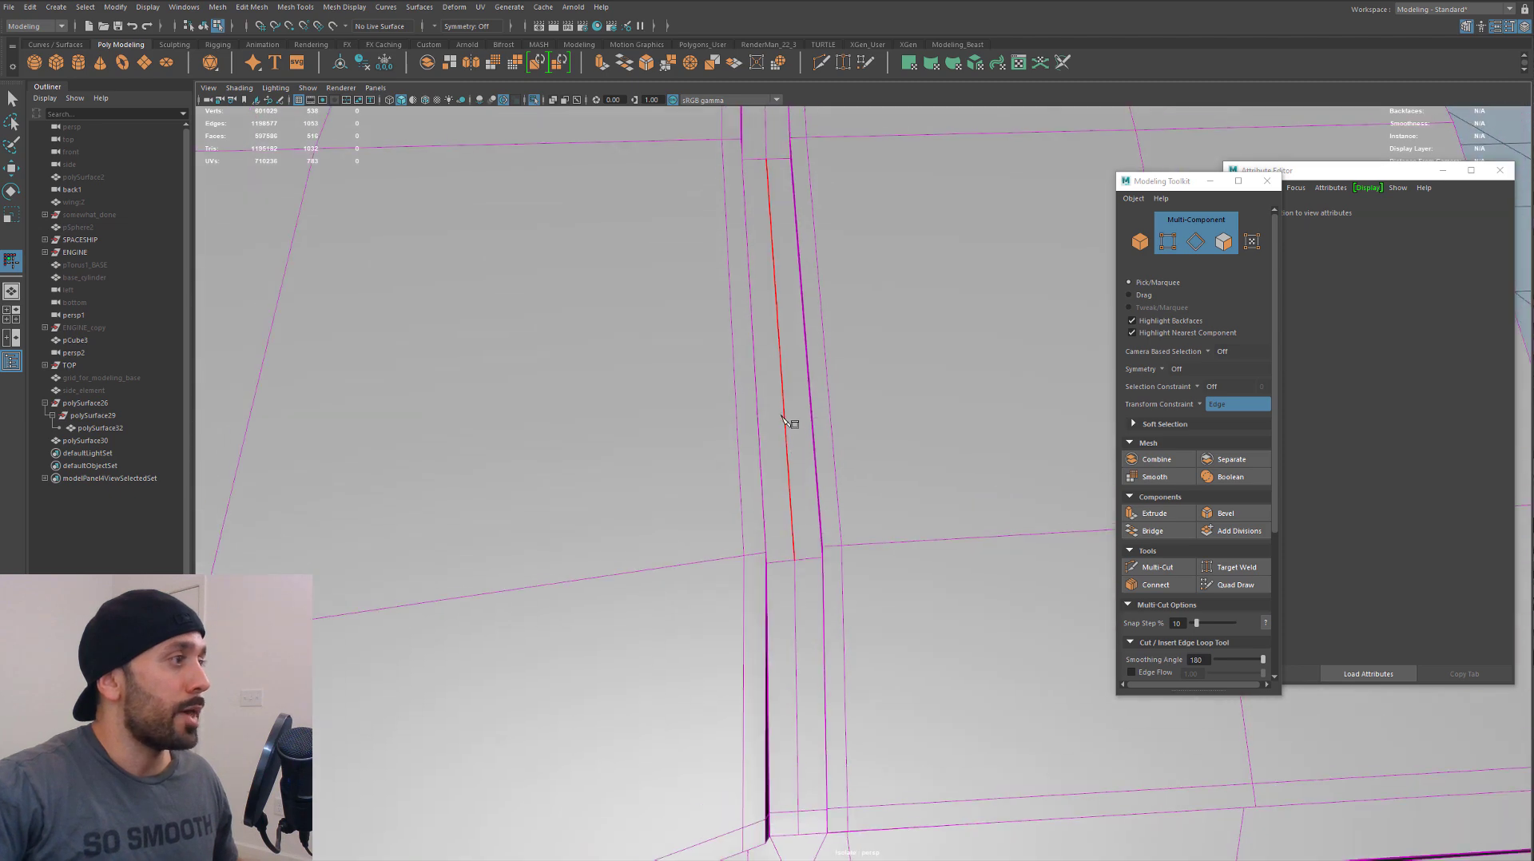
pyautogui.keyDown('alt'); pyautogui.moveTo(795, 327); pyautogui.dragTo(803, 520, button='middle'); pyautogui.keyUp('alt')
pyautogui.scroll(3, 804, 592)
pyautogui.keyDown('alt'); pyautogui.moveTo(805, 591); pyautogui.dragTo(751, 305, button='middle'); pyautogui.keyUp('alt')
pyautogui.scroll(-4, 799, 386)
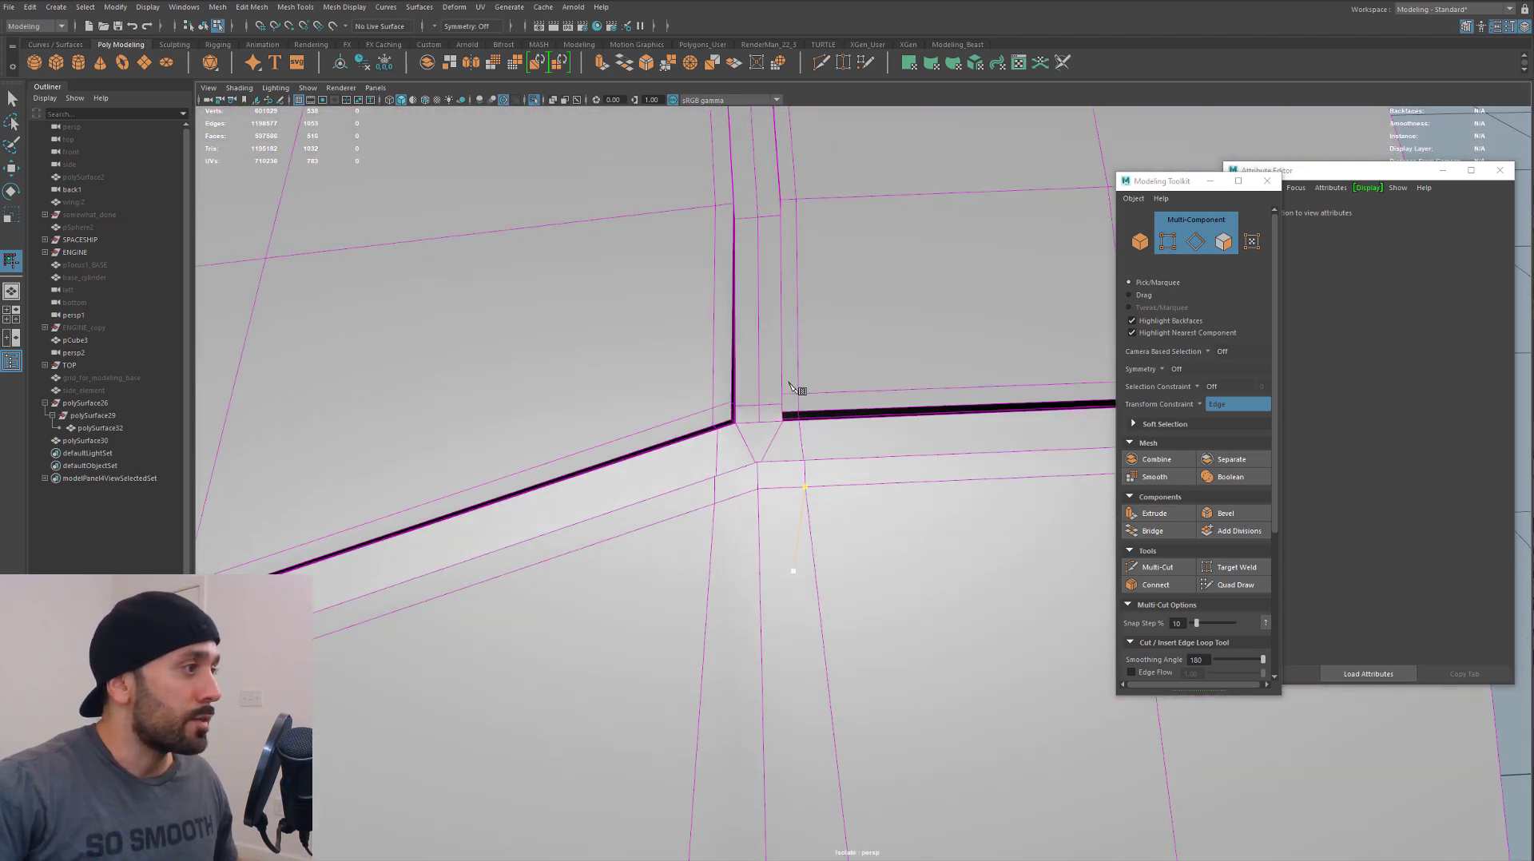
pyautogui.press('q')
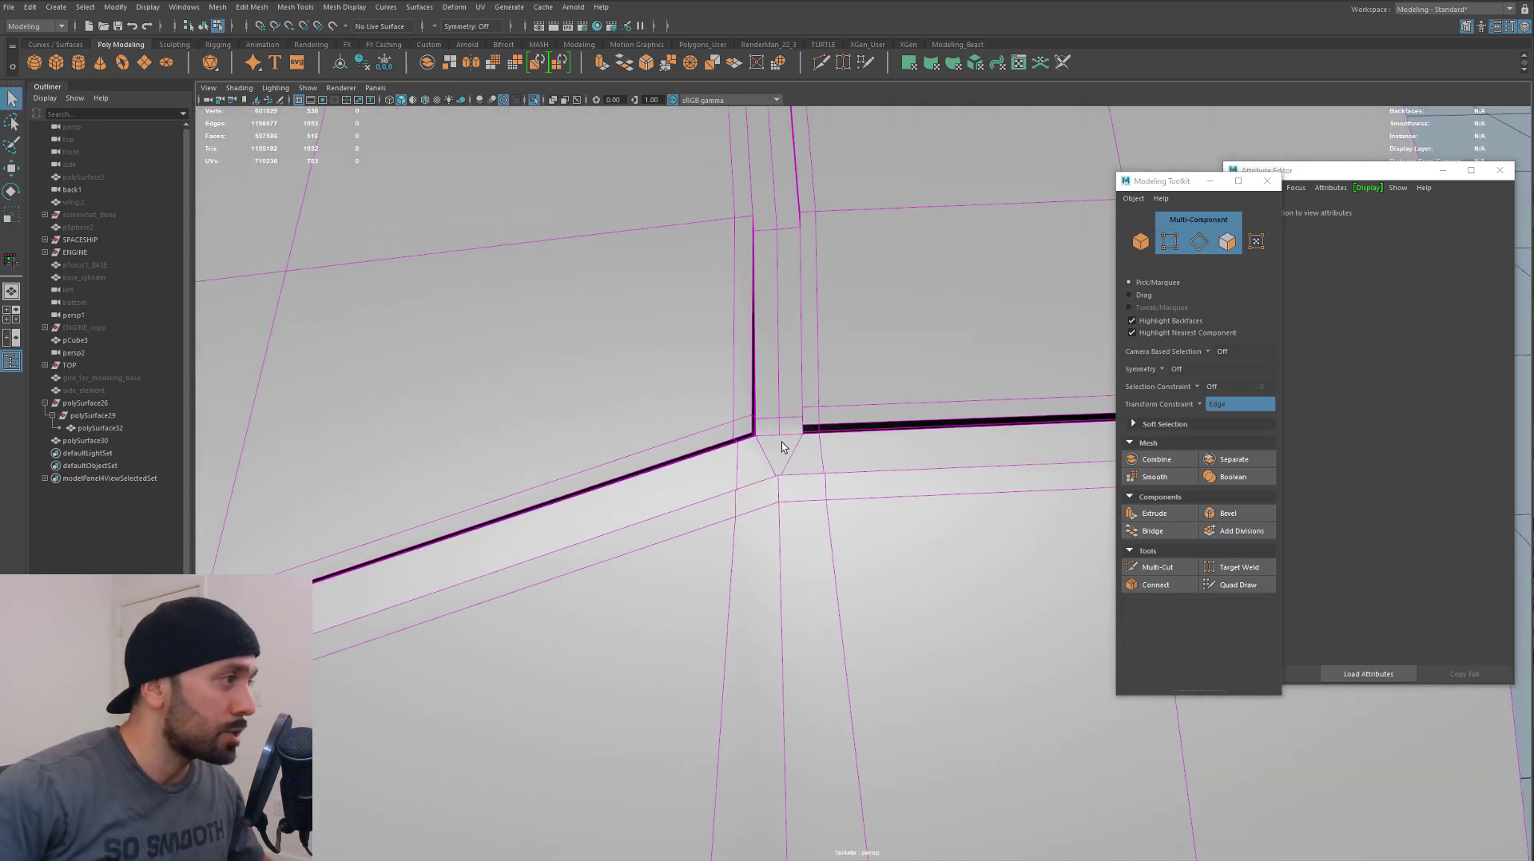
# Select the vertex at the lower end of the groove's centre line and adjust its position above the junction
pyautogui.press('F9')
pyautogui.click(788, 451)
pyautogui.press('w')
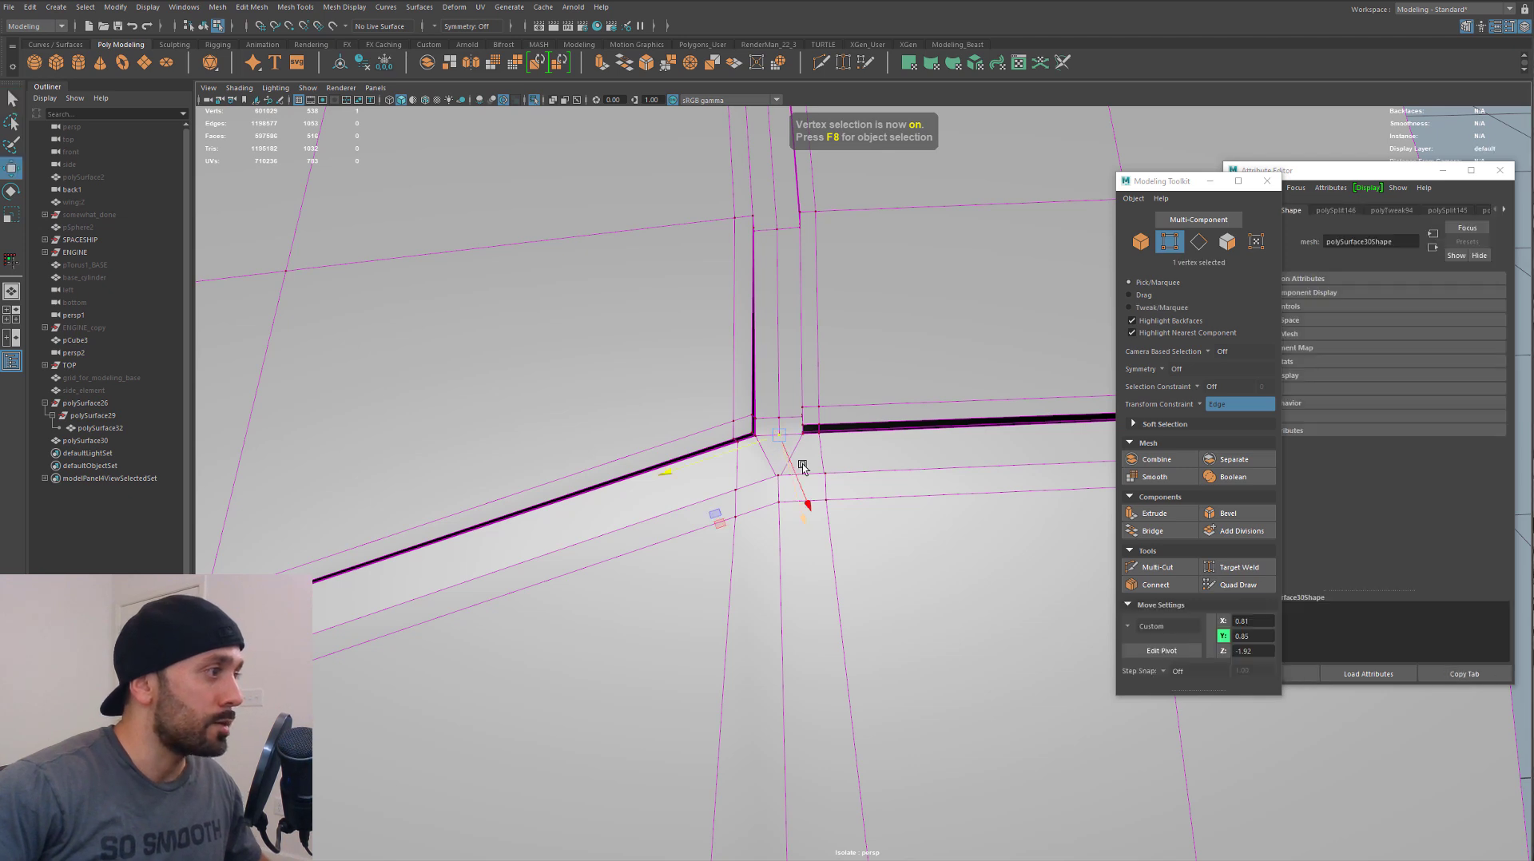
pyautogui.moveTo(784, 451); pyautogui.dragTo(863, 457)
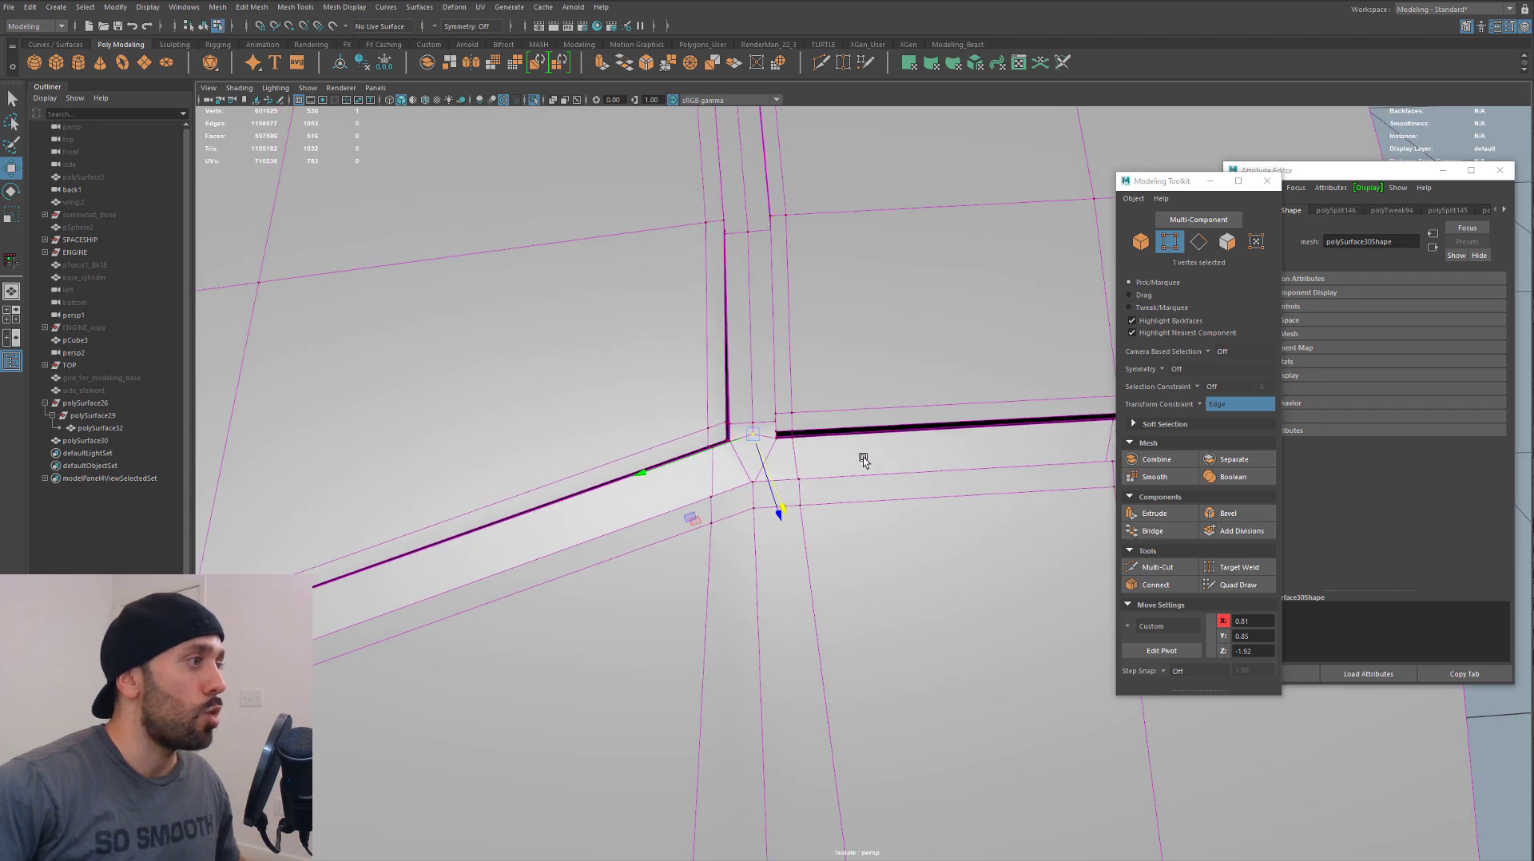
# Examine the panel's curved side rim and groove ends, comparing the smoothed and unsmoothed shapes
pyautogui.keyDown('alt'); pyautogui.moveTo(863, 458); pyautogui.dragTo(515, 505, button='right'); pyautogui.keyUp('alt')
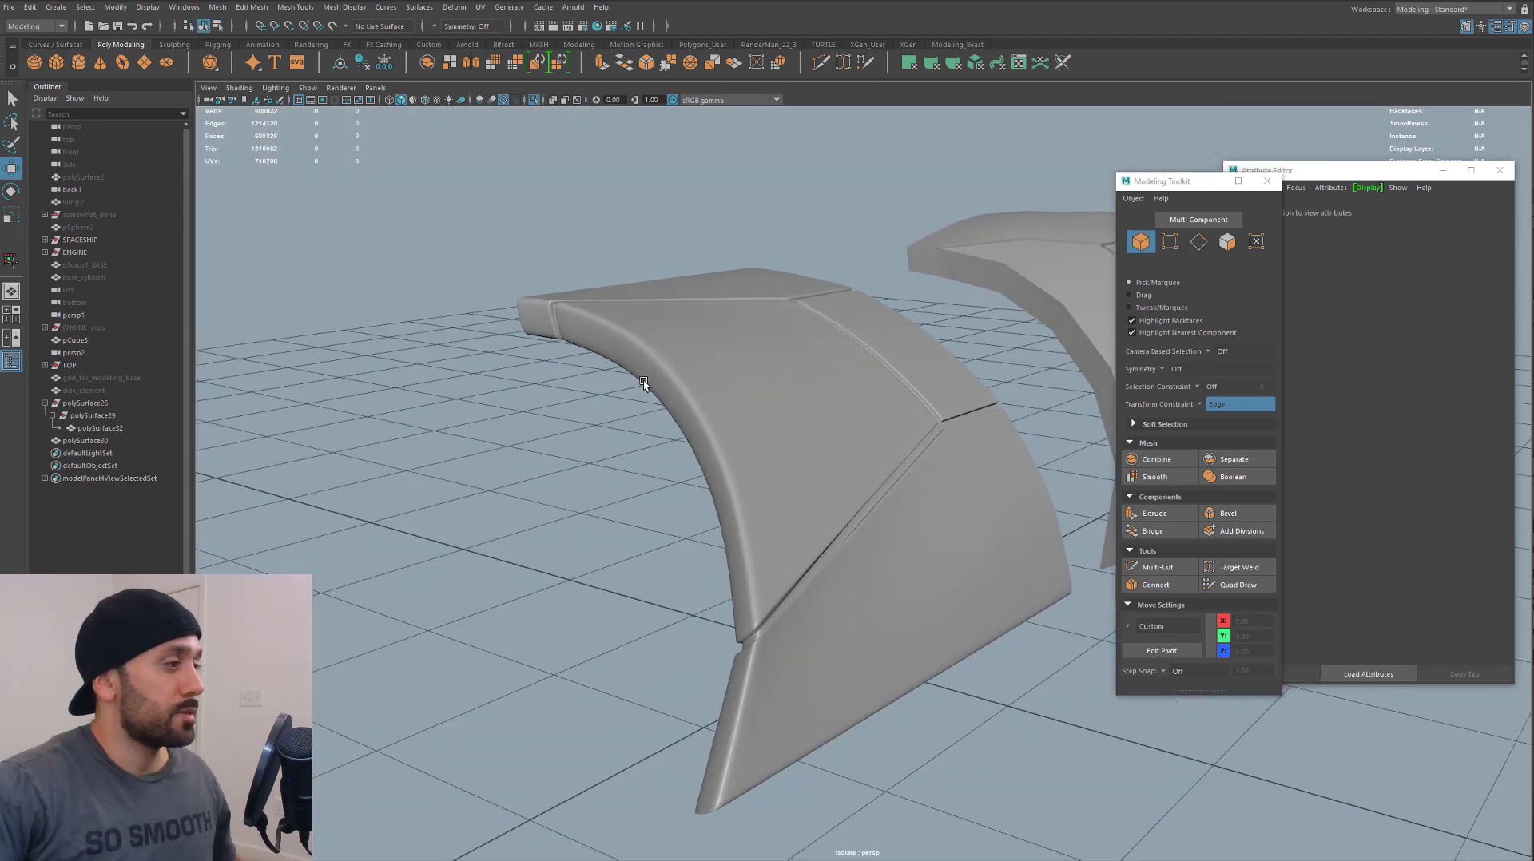
pyautogui.keyDown('alt'); pyautogui.moveTo(644, 384); pyautogui.dragTo(642, 374); pyautogui.keyUp('alt')
pyautogui.keyDown('alt'); pyautogui.moveTo(642, 375); pyautogui.dragTo(642, 444, button='right'); pyautogui.keyUp('alt')
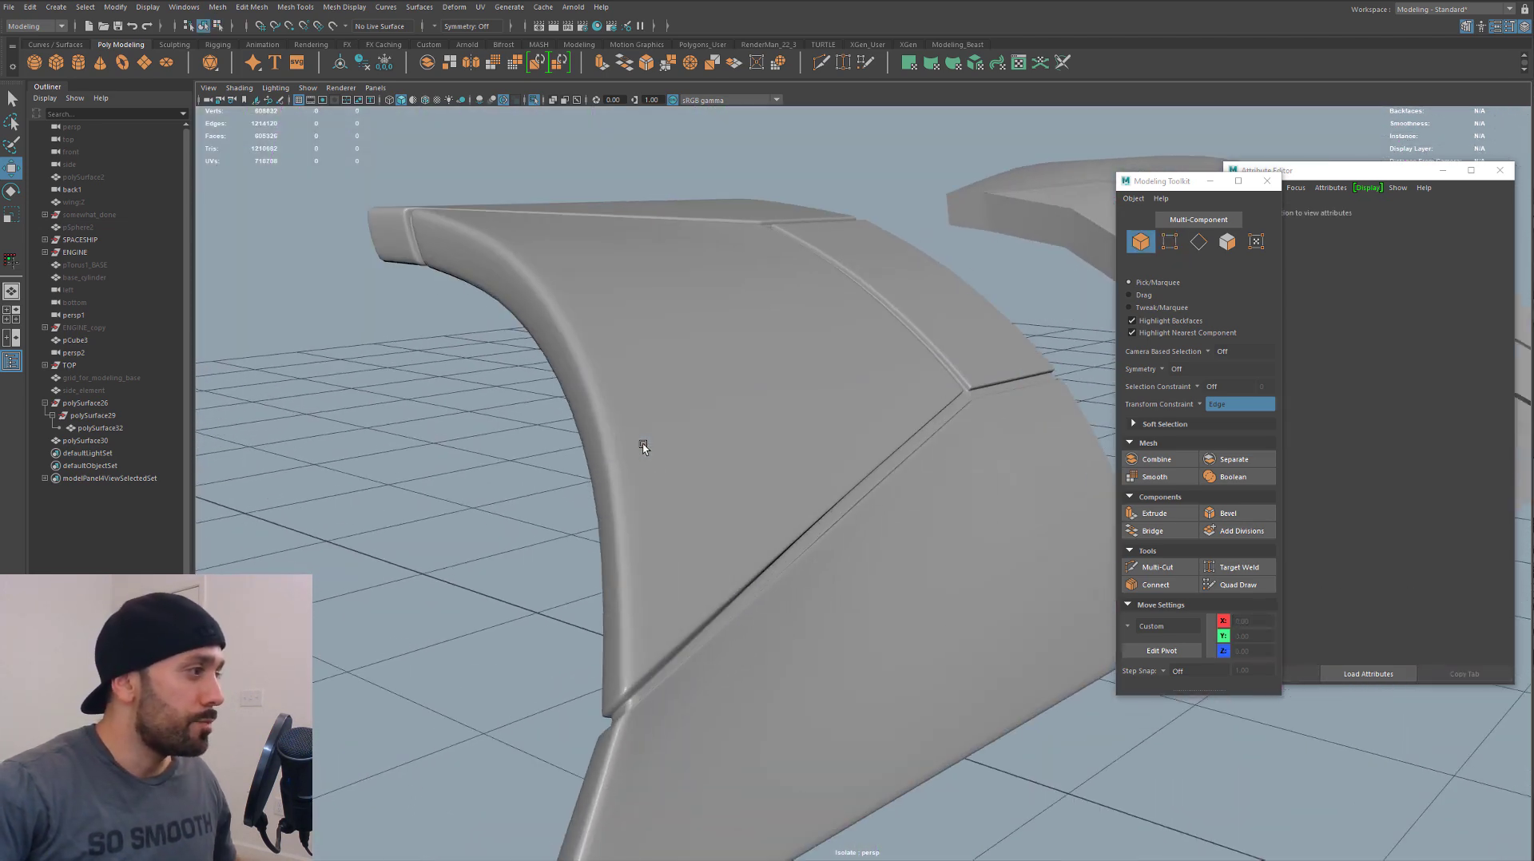
pyautogui.keyDown('alt'); pyautogui.moveTo(650, 485); pyautogui.dragTo(671, 445, button='middle'); pyautogui.keyUp('alt')
pyautogui.click(682, 436)
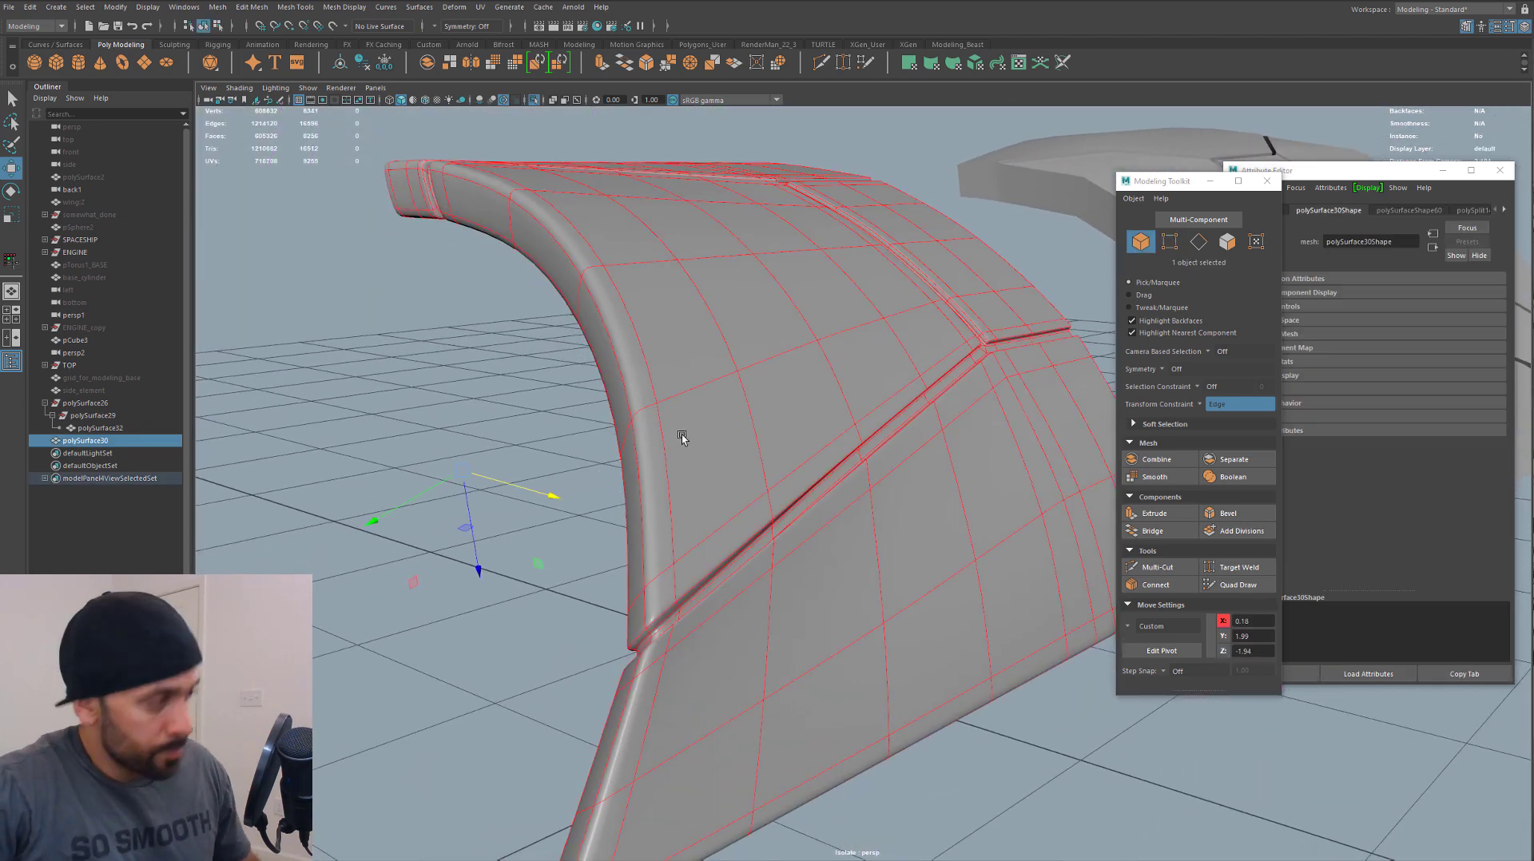
pyautogui.press('1')
pyautogui.keyDown('alt'); pyautogui.moveTo(714, 471); pyautogui.dragTo(740, 463); pyautogui.keyUp('alt')
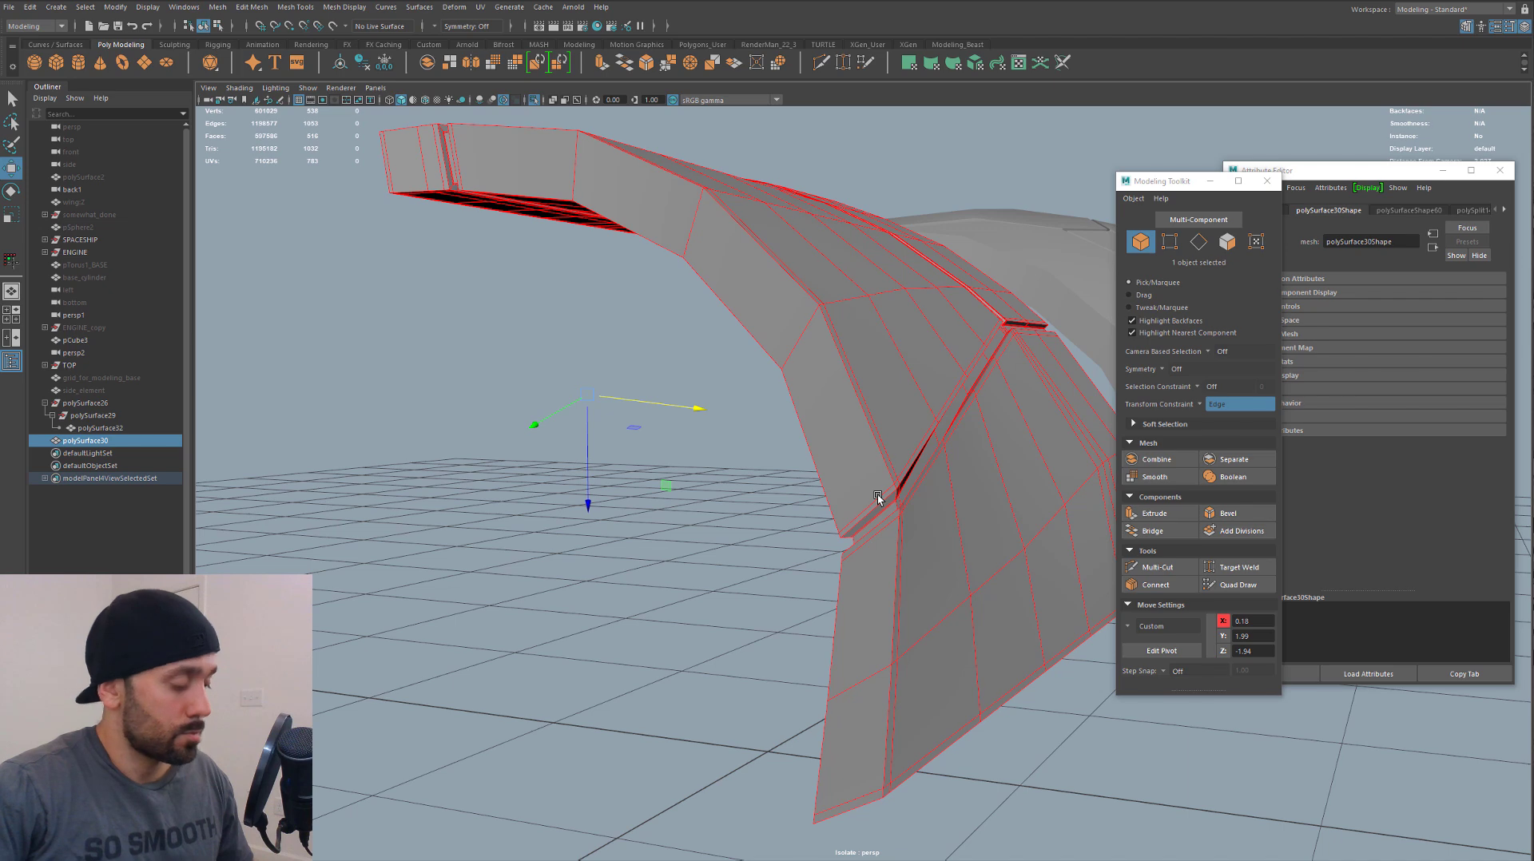
pyautogui.press('3')
pyautogui.press('1')
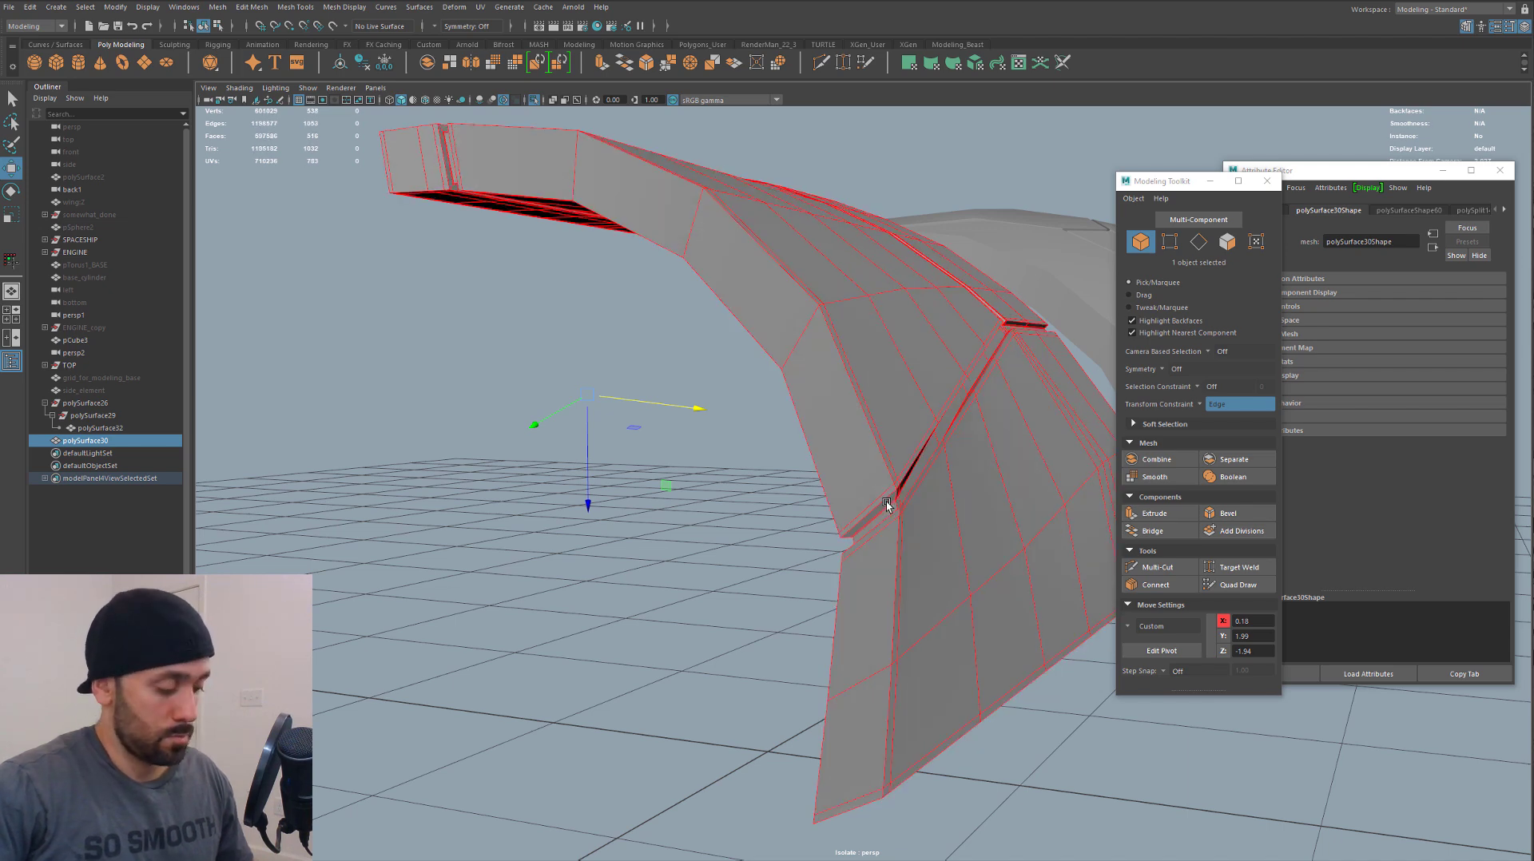
# Insert two support edge loops around the panel's thickness, one close to the outer rim and one close to the inner rim
pyautogui.press('F10')
pyautogui.doubleClick(889, 490)
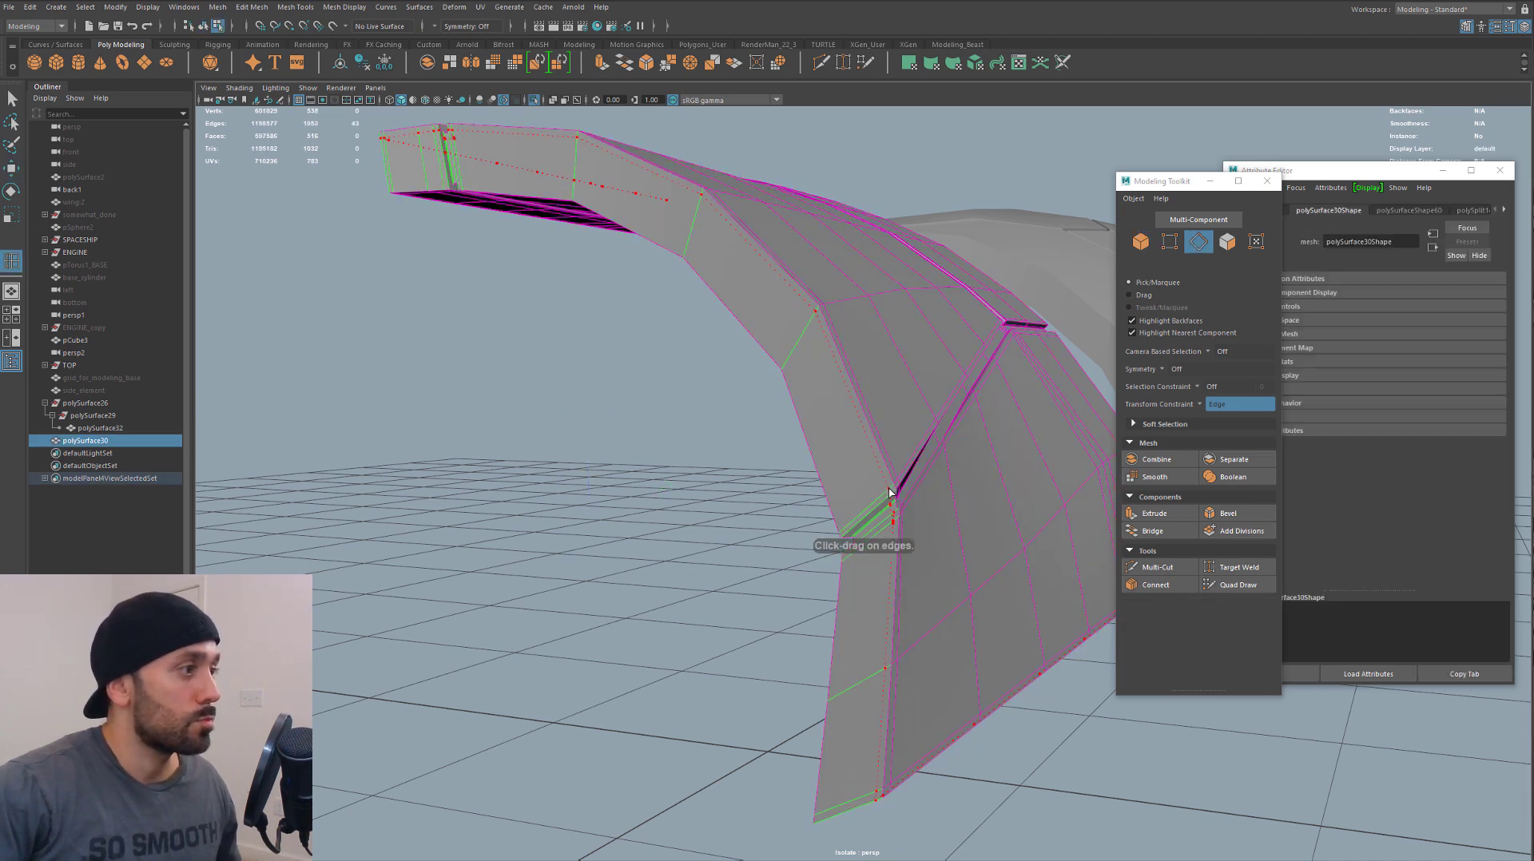
pyautogui.click(848, 524)
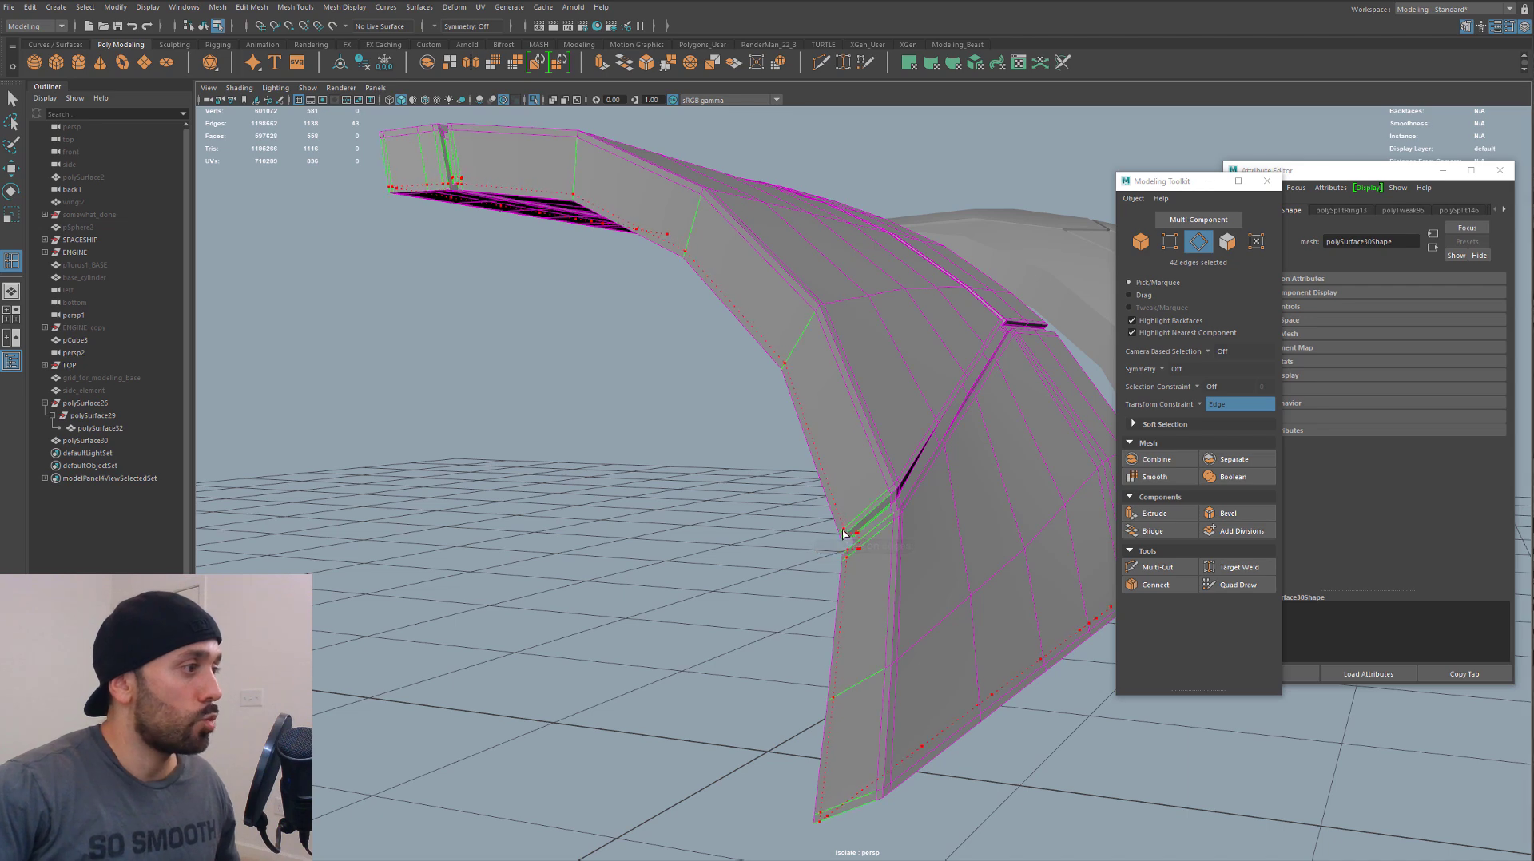
pyautogui.moveTo(843, 534); pyautogui.dragTo(793, 486)
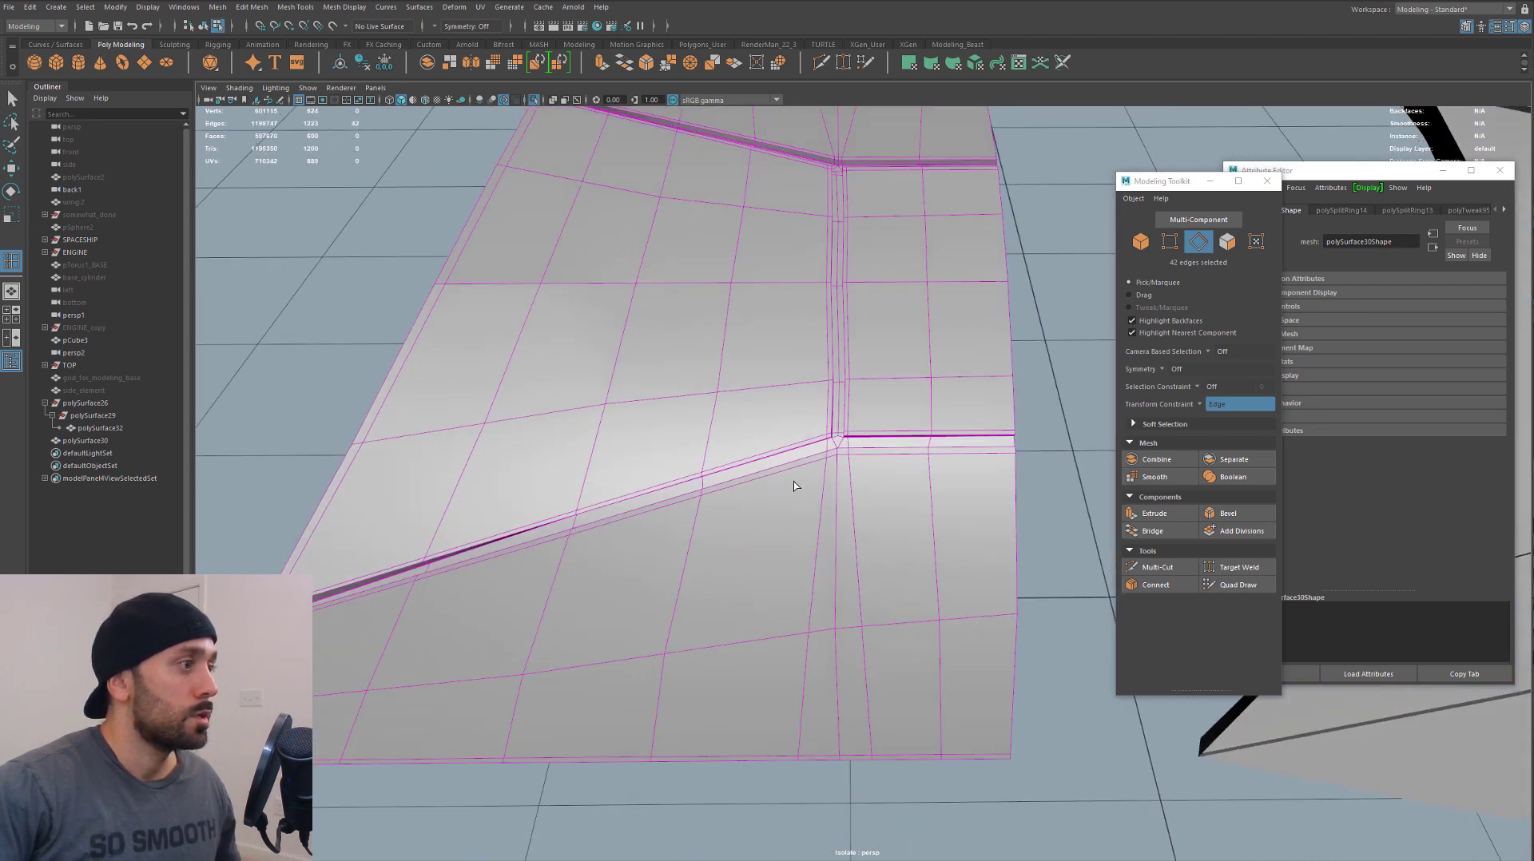
# Switch the panel from edge to object selection and display it with smooth mesh preview
pyautogui.scroll(-5, 793, 485)
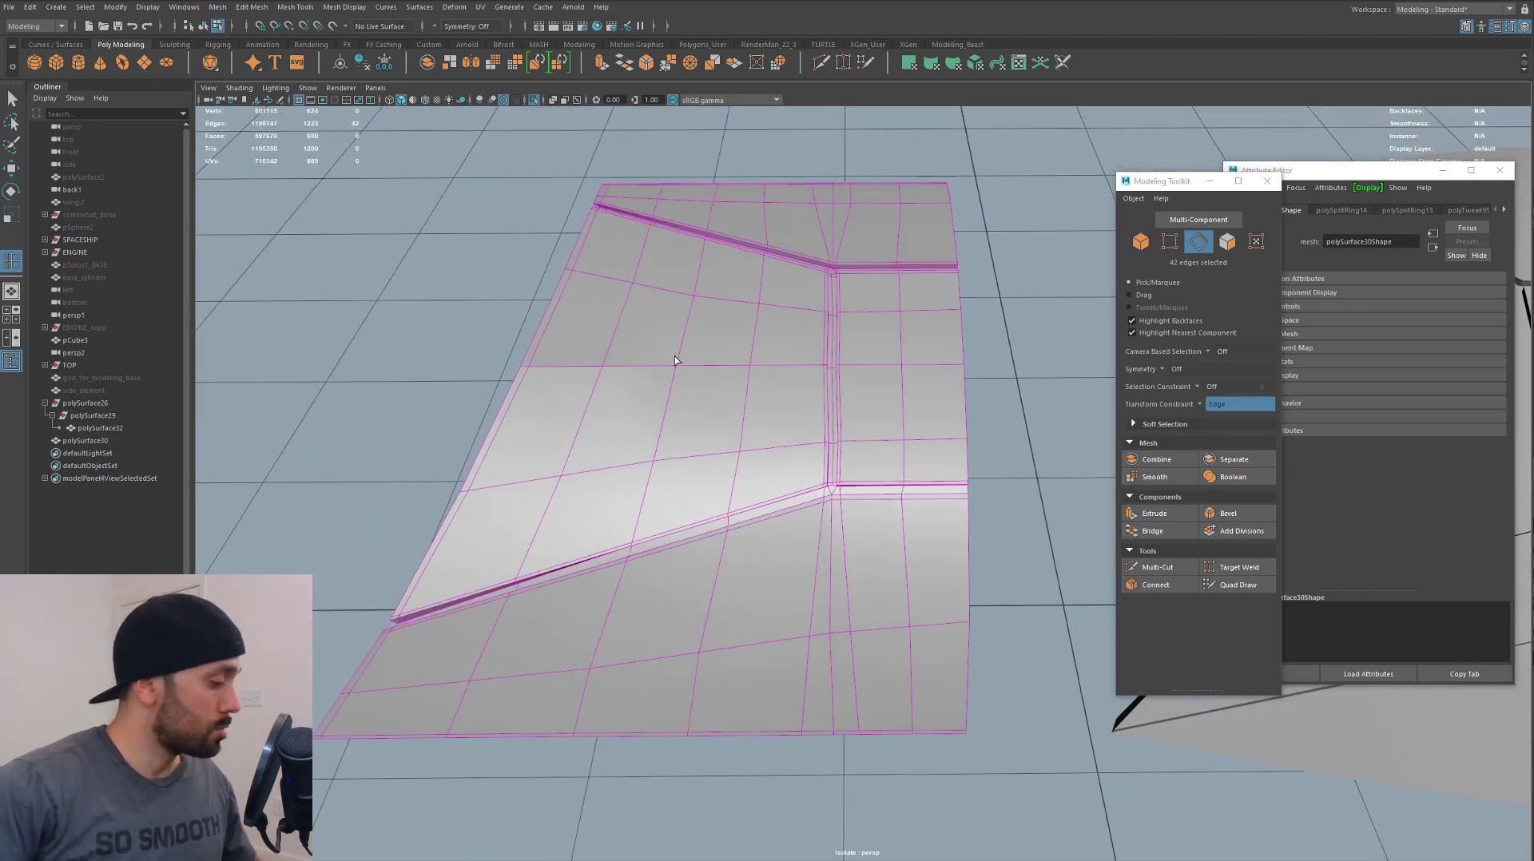
pyautogui.press('F8')
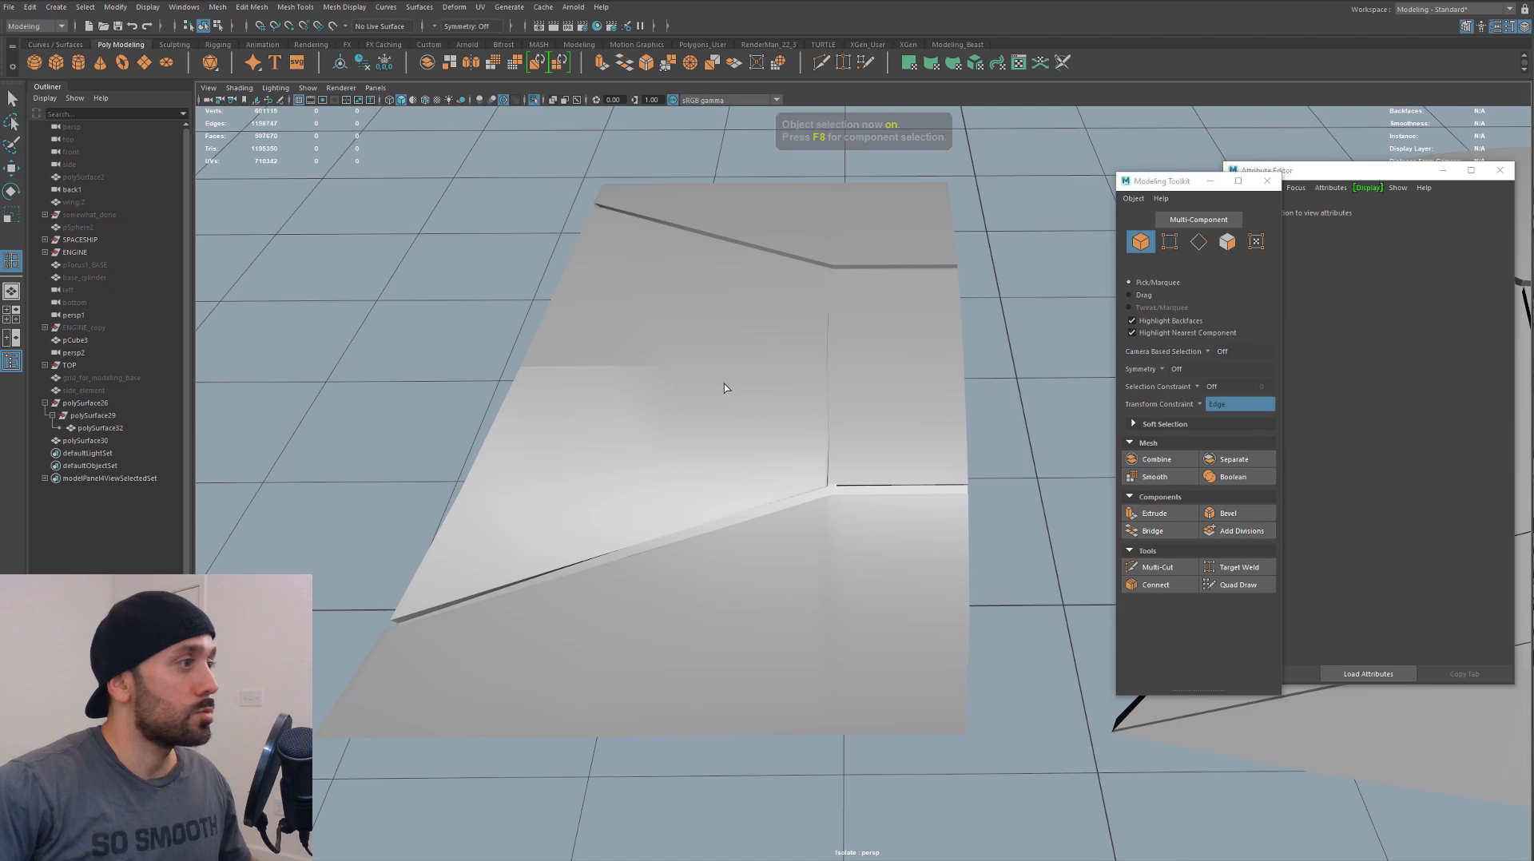
pyautogui.click(731, 375)
pyautogui.rightClick(731, 373)
pyautogui.click(760, 357)
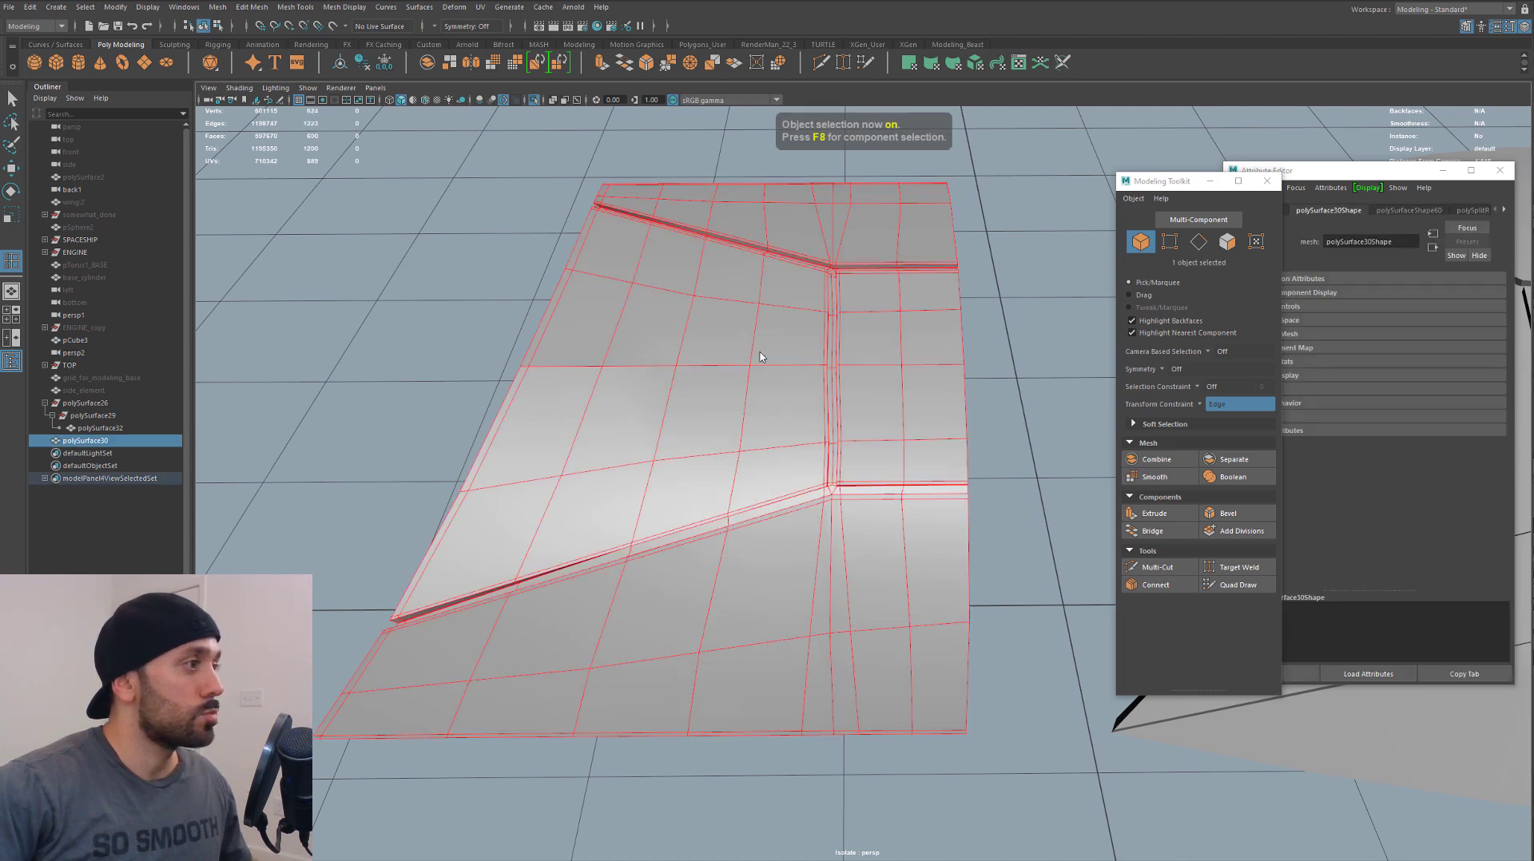
pyautogui.hotkey('ctrl', 'z')
pyautogui.press('3')
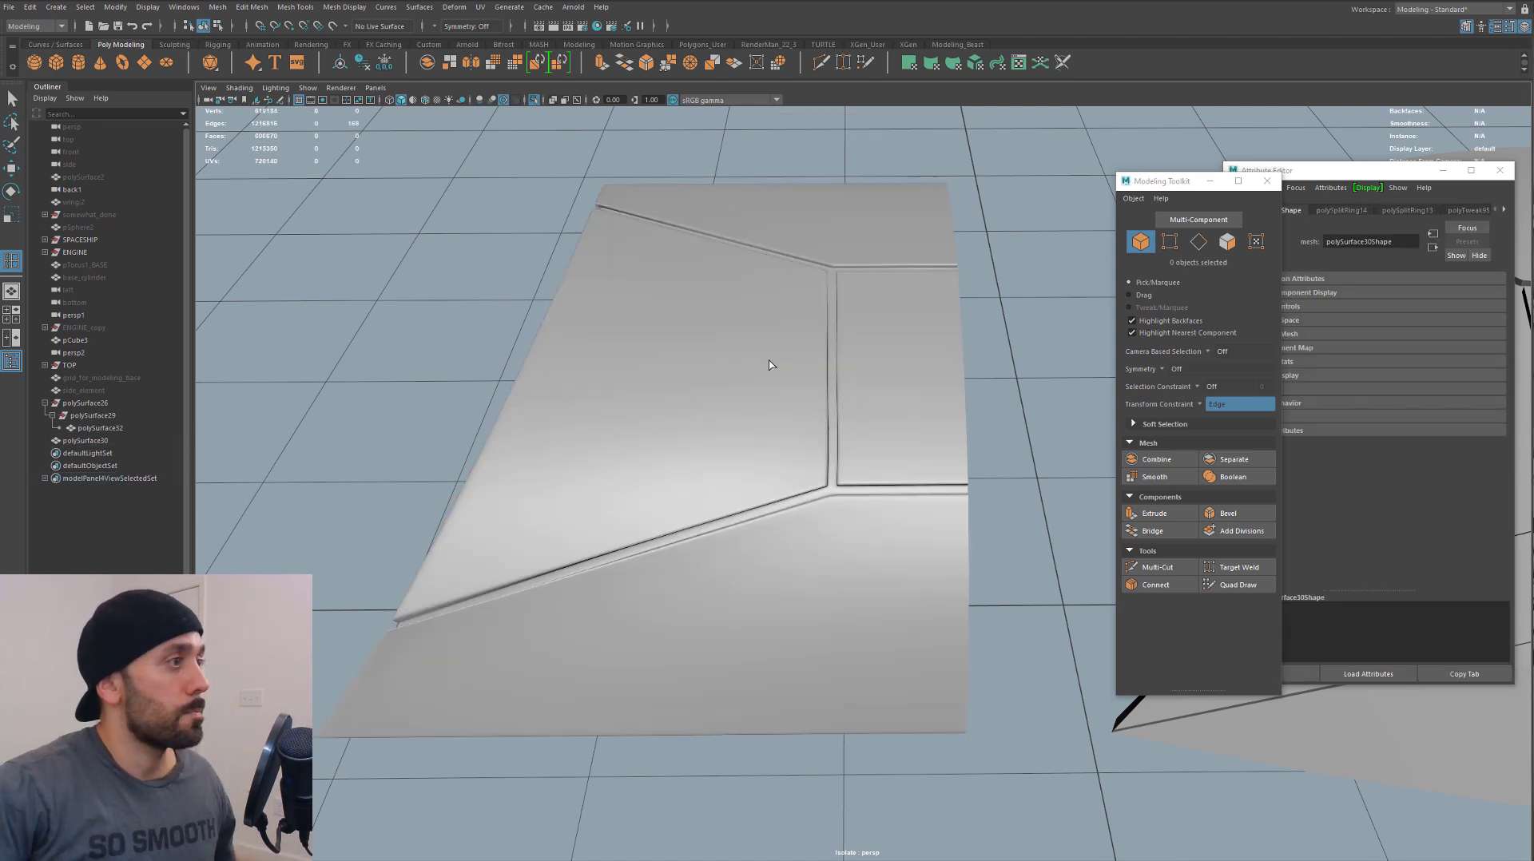
# Set the Move tool to world axes and snap the panel's pivot to a vertex on its straight side edge
pyautogui.keyDown('alt'); pyautogui.moveTo(626, 349); pyautogui.dragTo(630, 459); pyautogui.keyUp('alt')
pyautogui.click(629, 368)
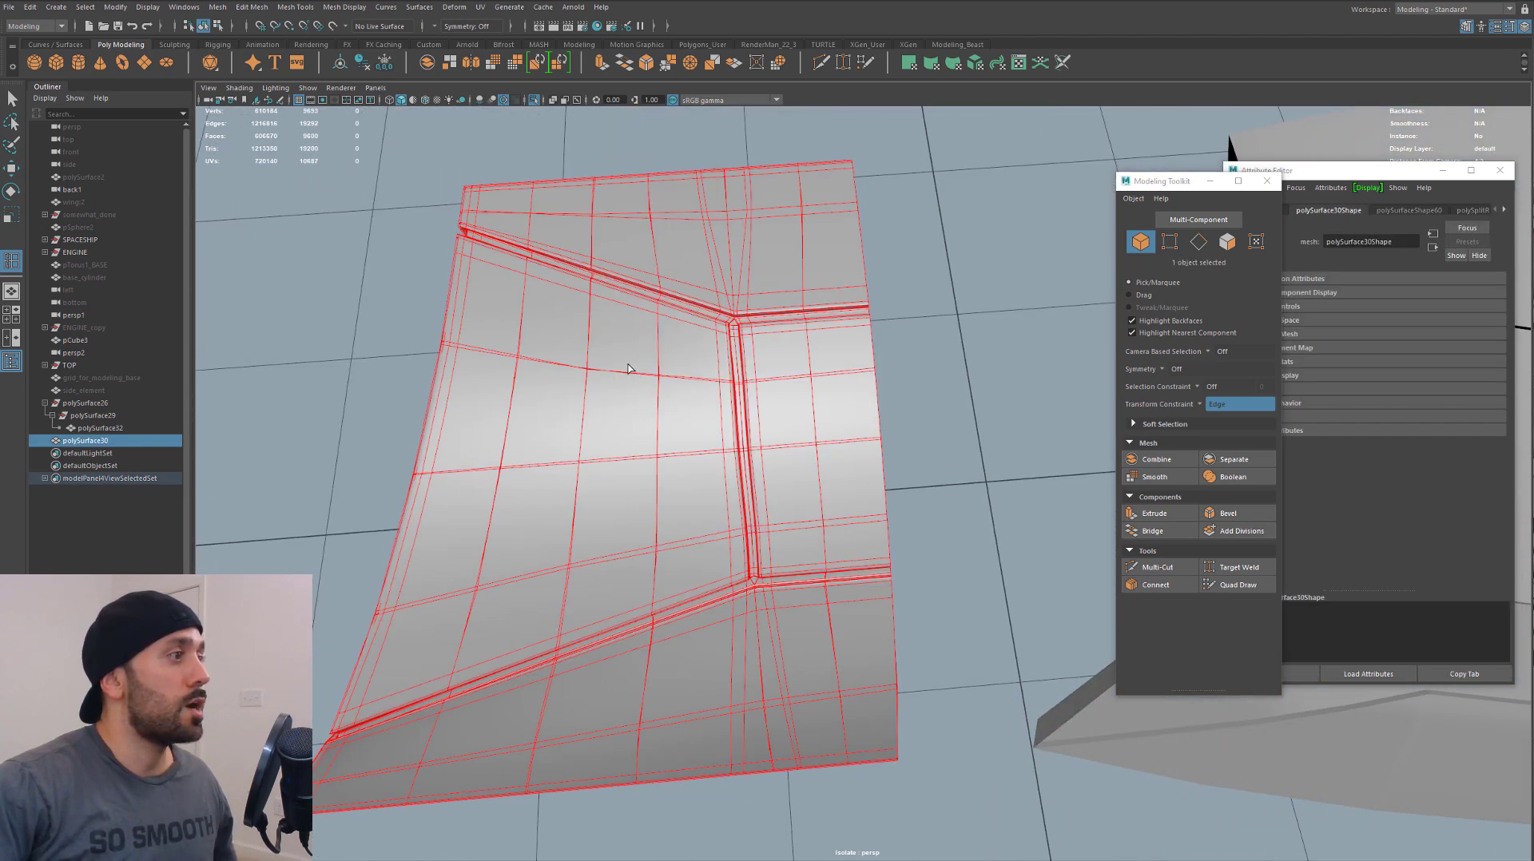
pyautogui.press('w')
pyautogui.click(568, 495)
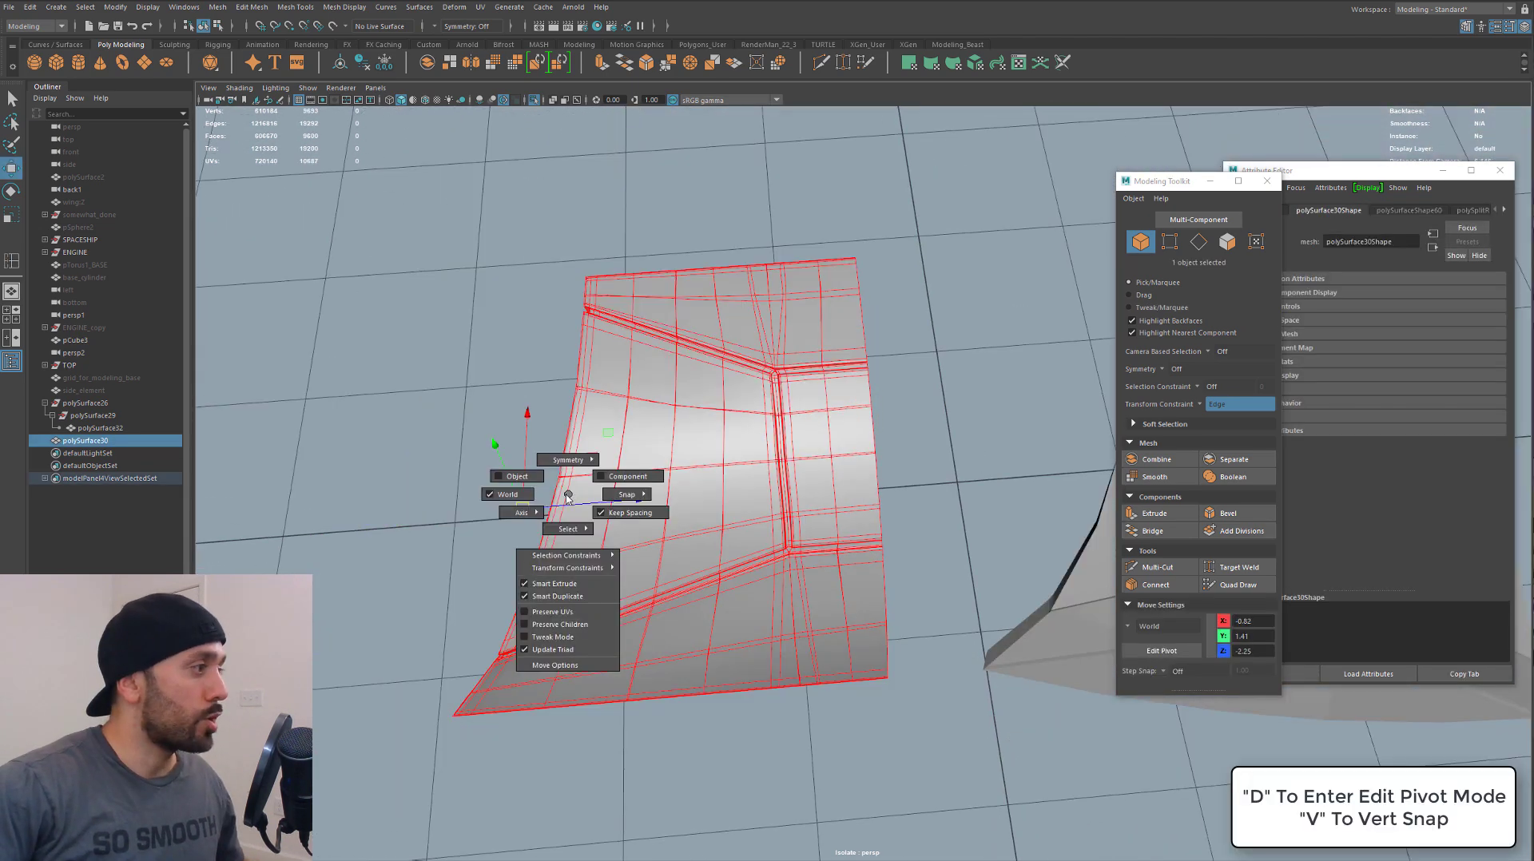
pyautogui.click(494, 495)
pyautogui.press('d')
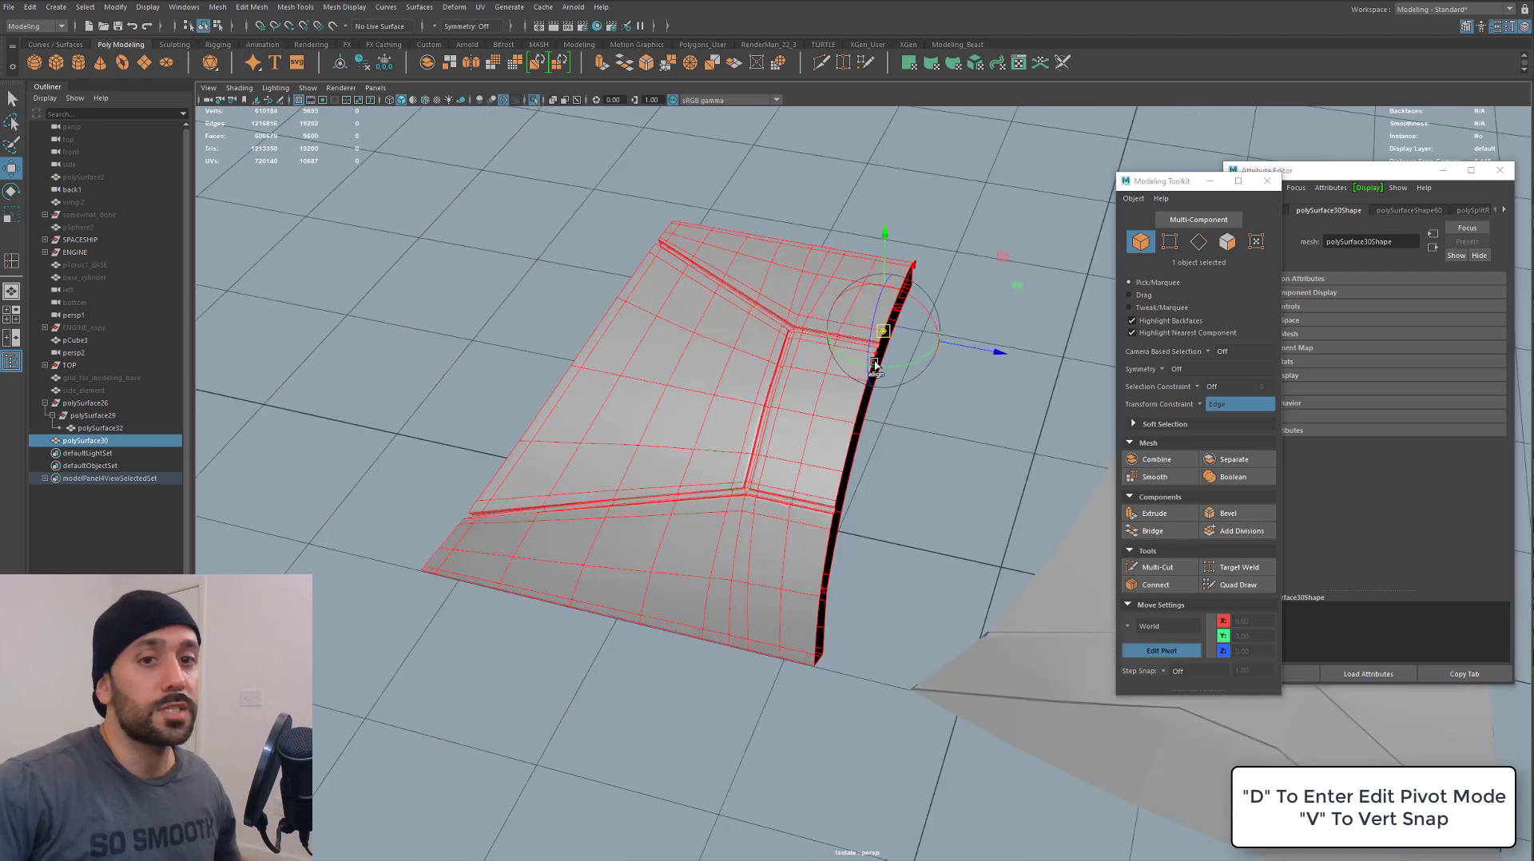
pyautogui.keyDown('alt'); pyautogui.moveTo(874, 363); pyautogui.dragTo(812, 438); pyautogui.keyUp('alt')
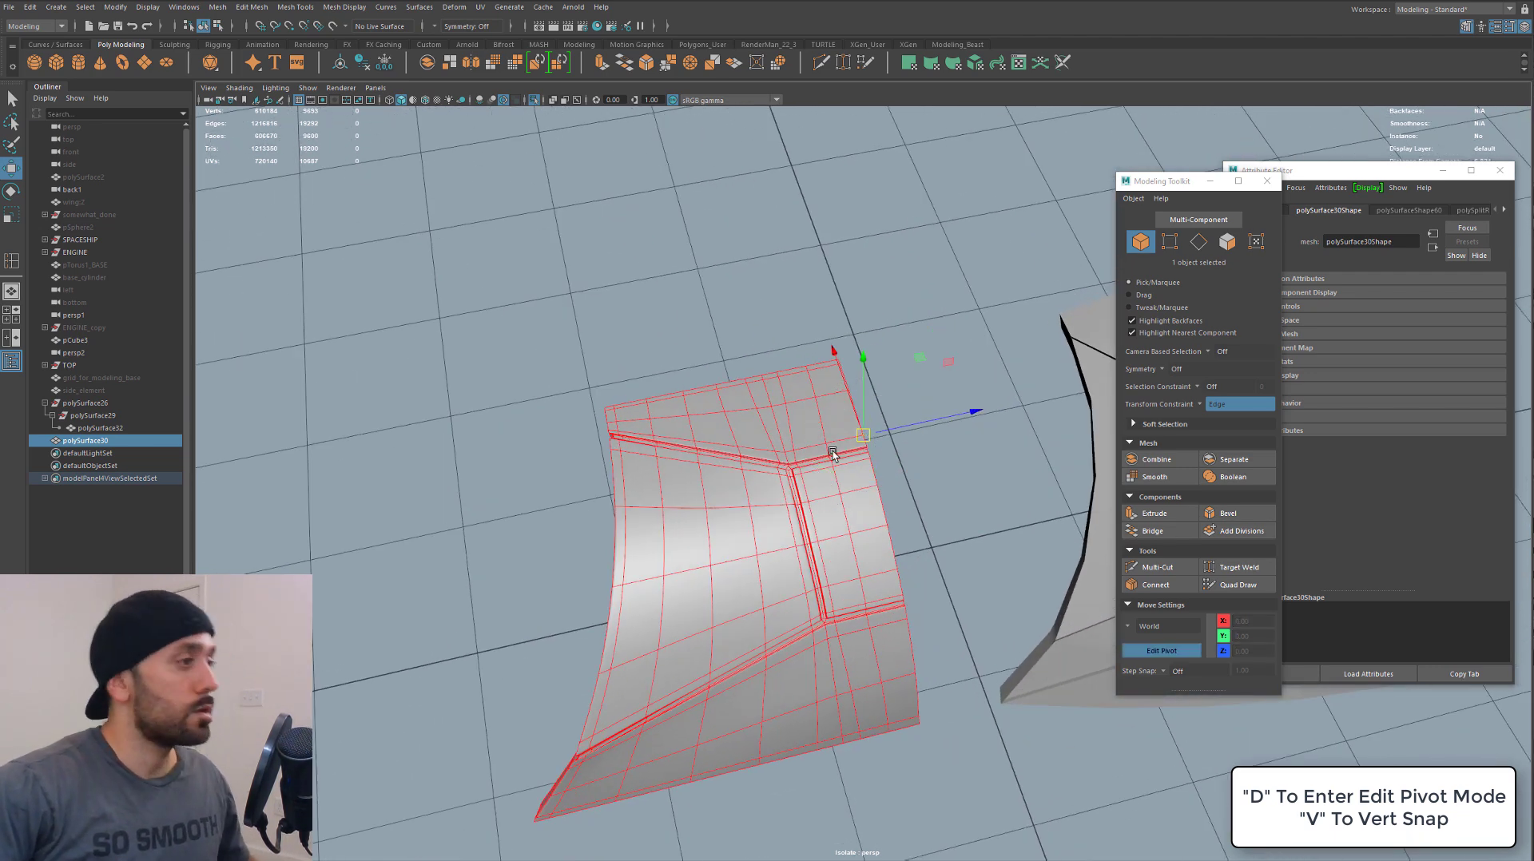
# Mirror the panel across the Z axis using the Object mirror axis position, combining the copy with the original
pyautogui.keyDown('shift'); pyautogui.moveTo(813, 434); pyautogui.dragTo(784, 601, button='right'); pyautogui.keyUp('shift')
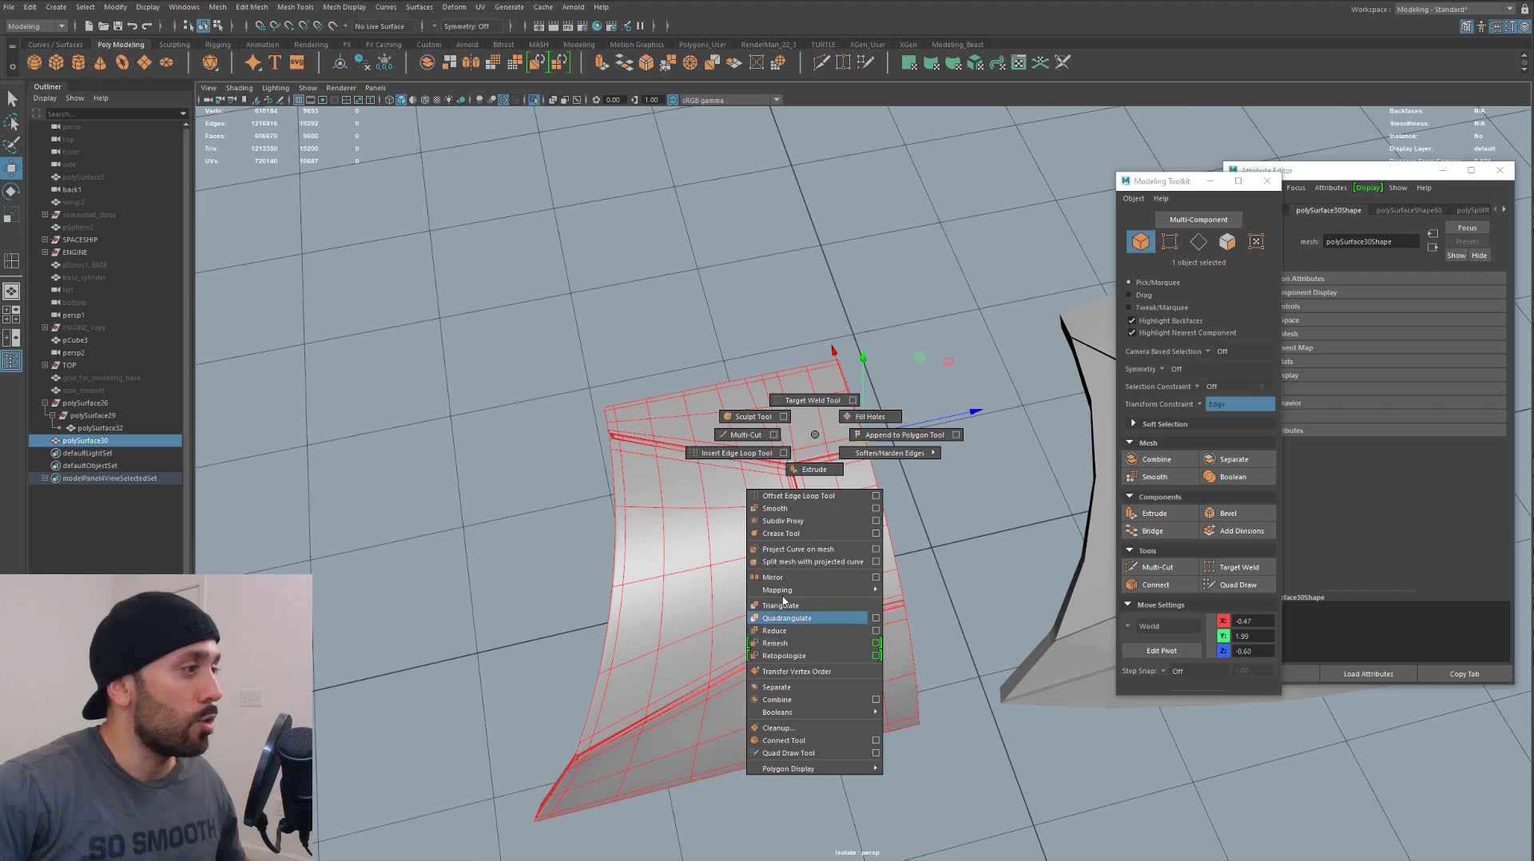
pyautogui.keyDown('shift'); pyautogui.moveTo(876, 577); pyautogui.dragTo(875, 576, button='right'); pyautogui.keyUp('shift')
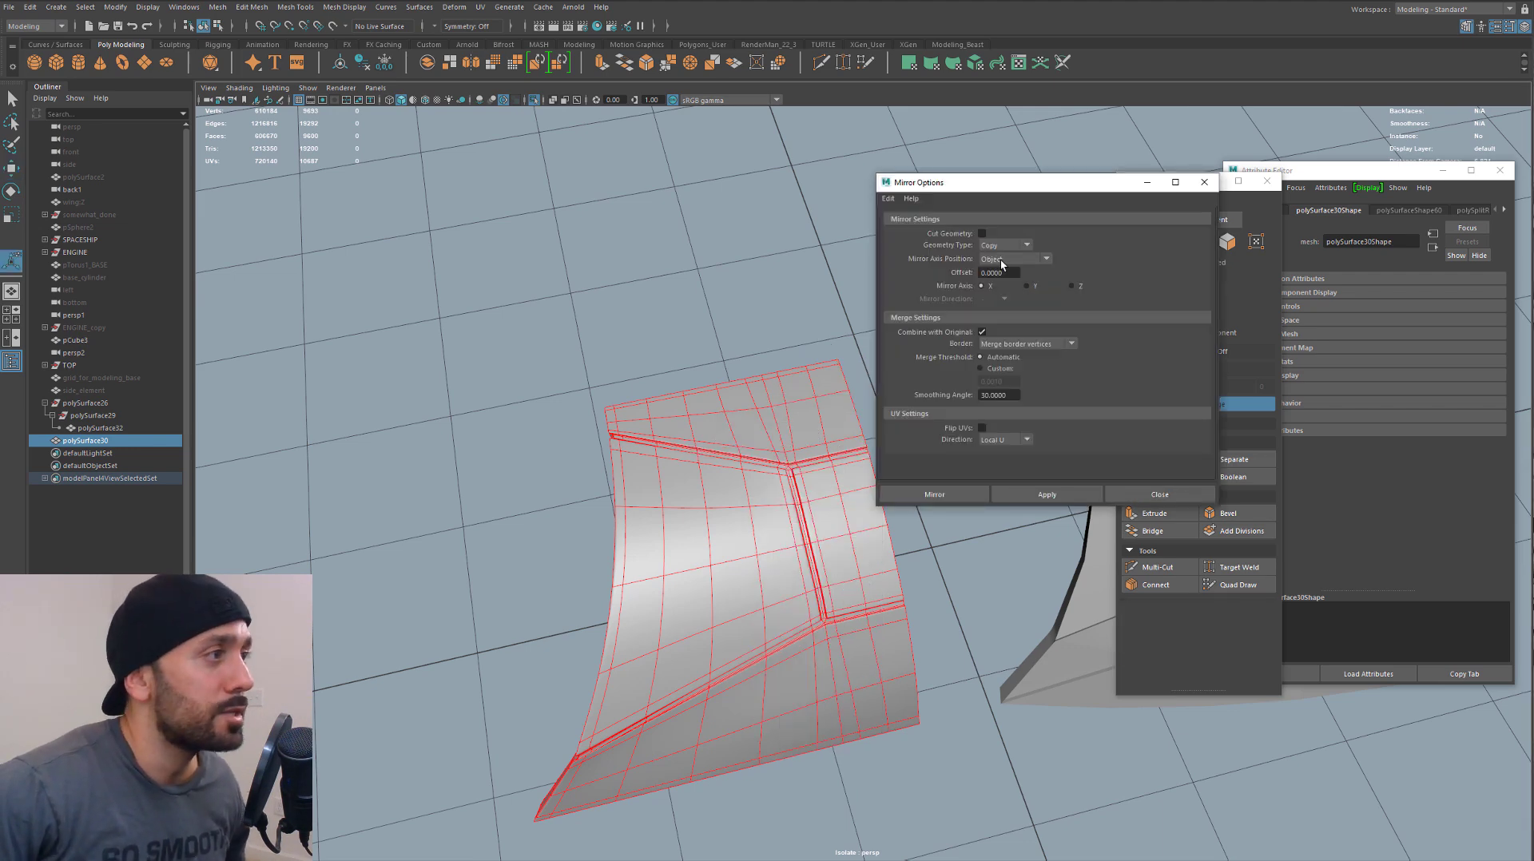
pyautogui.keyDown('alt'); pyautogui.moveTo(745, 534); pyautogui.dragTo(721, 514); pyautogui.keyUp('alt')
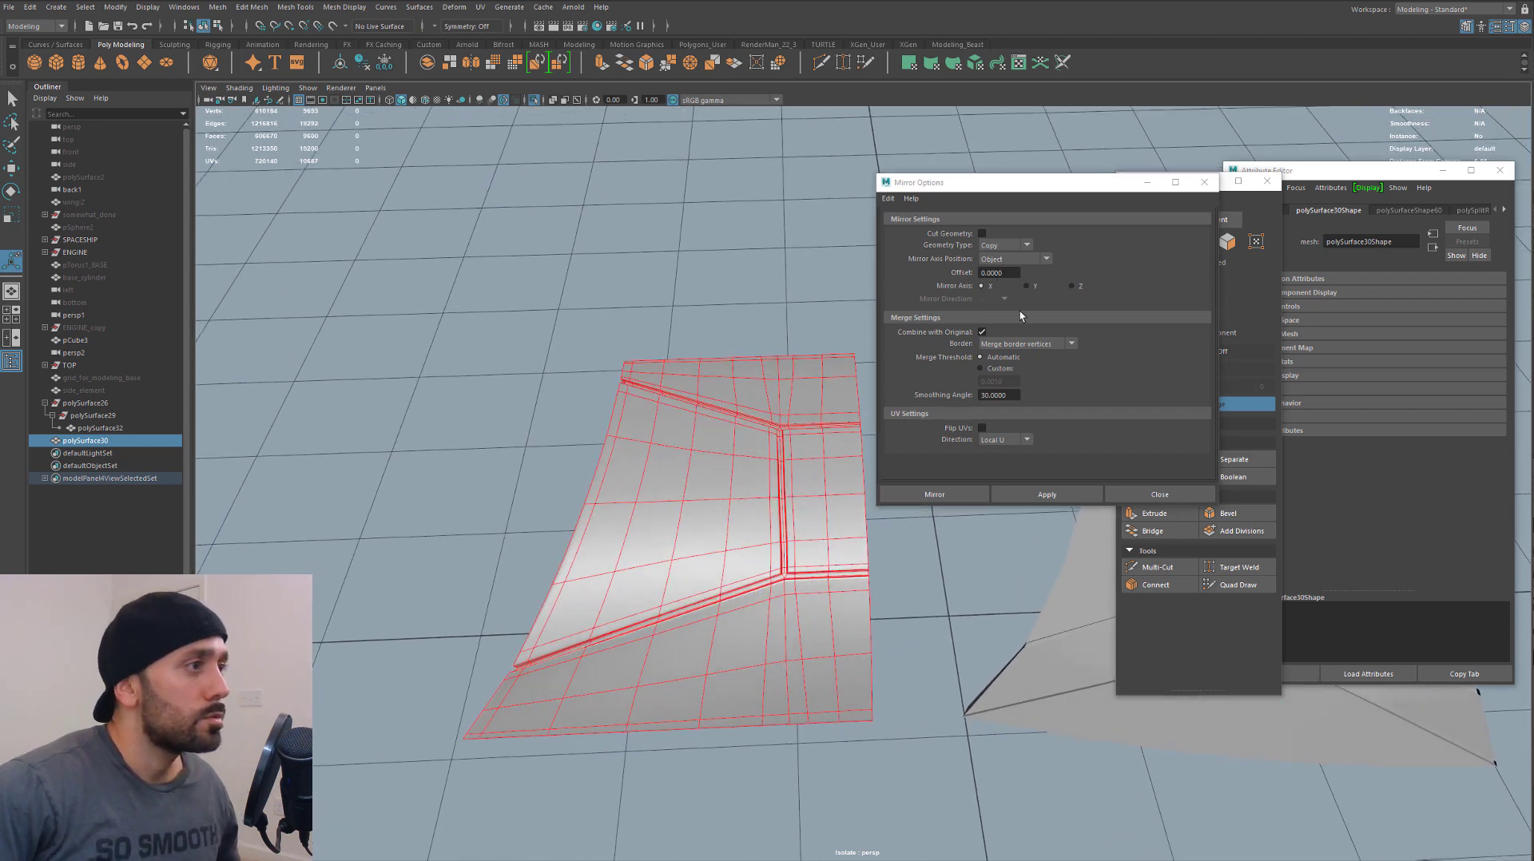
pyautogui.click(1074, 287)
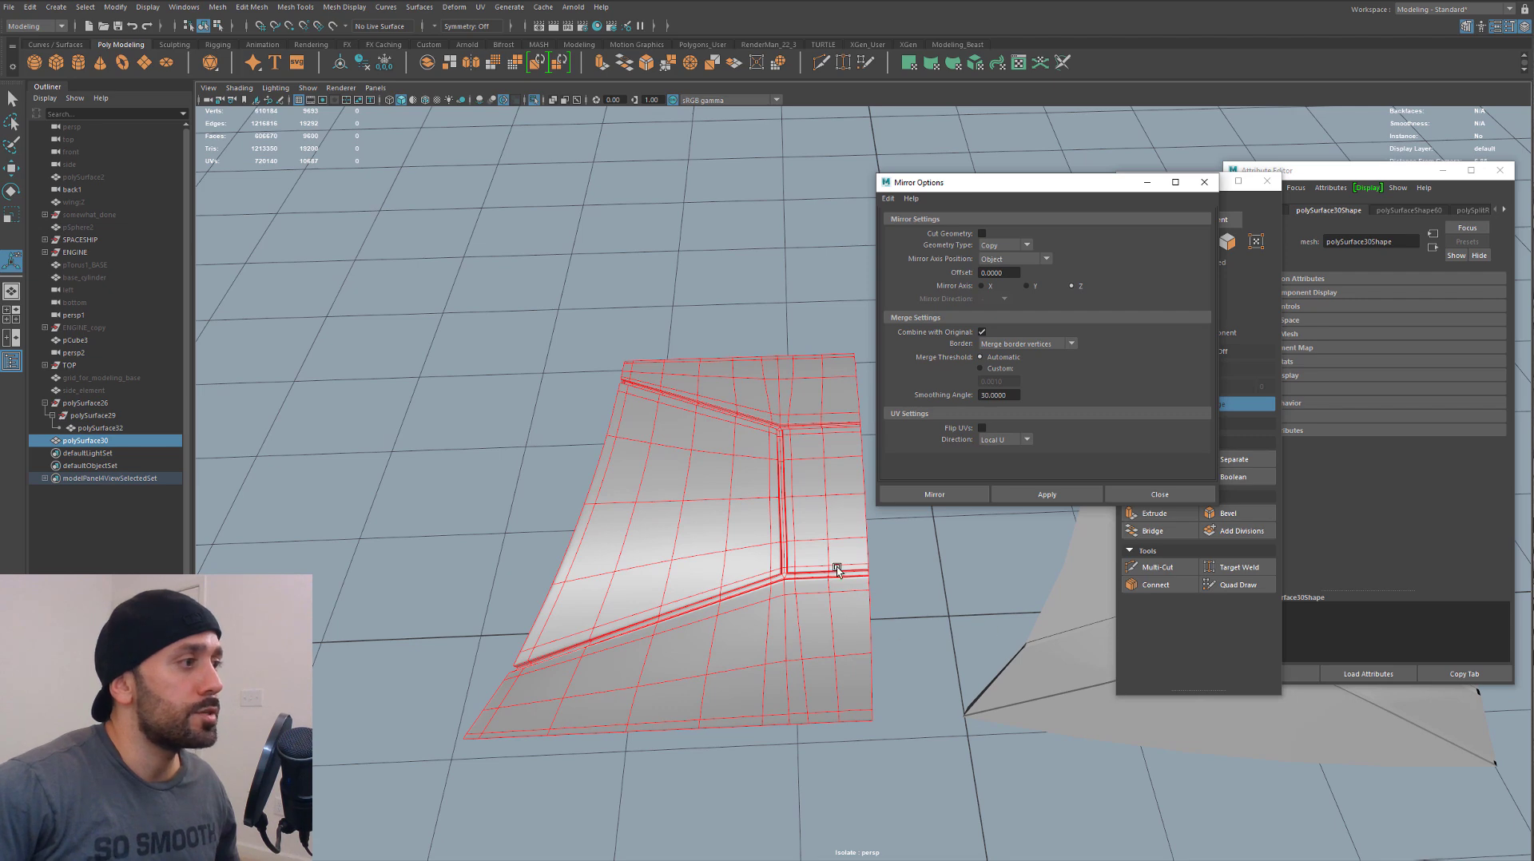
pyautogui.click(921, 495)
# Move the mirrored panel sideways away from the reference panel so the two do not overlap
pyautogui.keyDown('alt'); pyautogui.moveTo(1004, 587); pyautogui.dragTo(726, 384); pyautogui.keyUp('alt')
pyautogui.click(598, 194)
pyautogui.moveTo(728, 383); pyautogui.dragTo(779, 353, button='right')
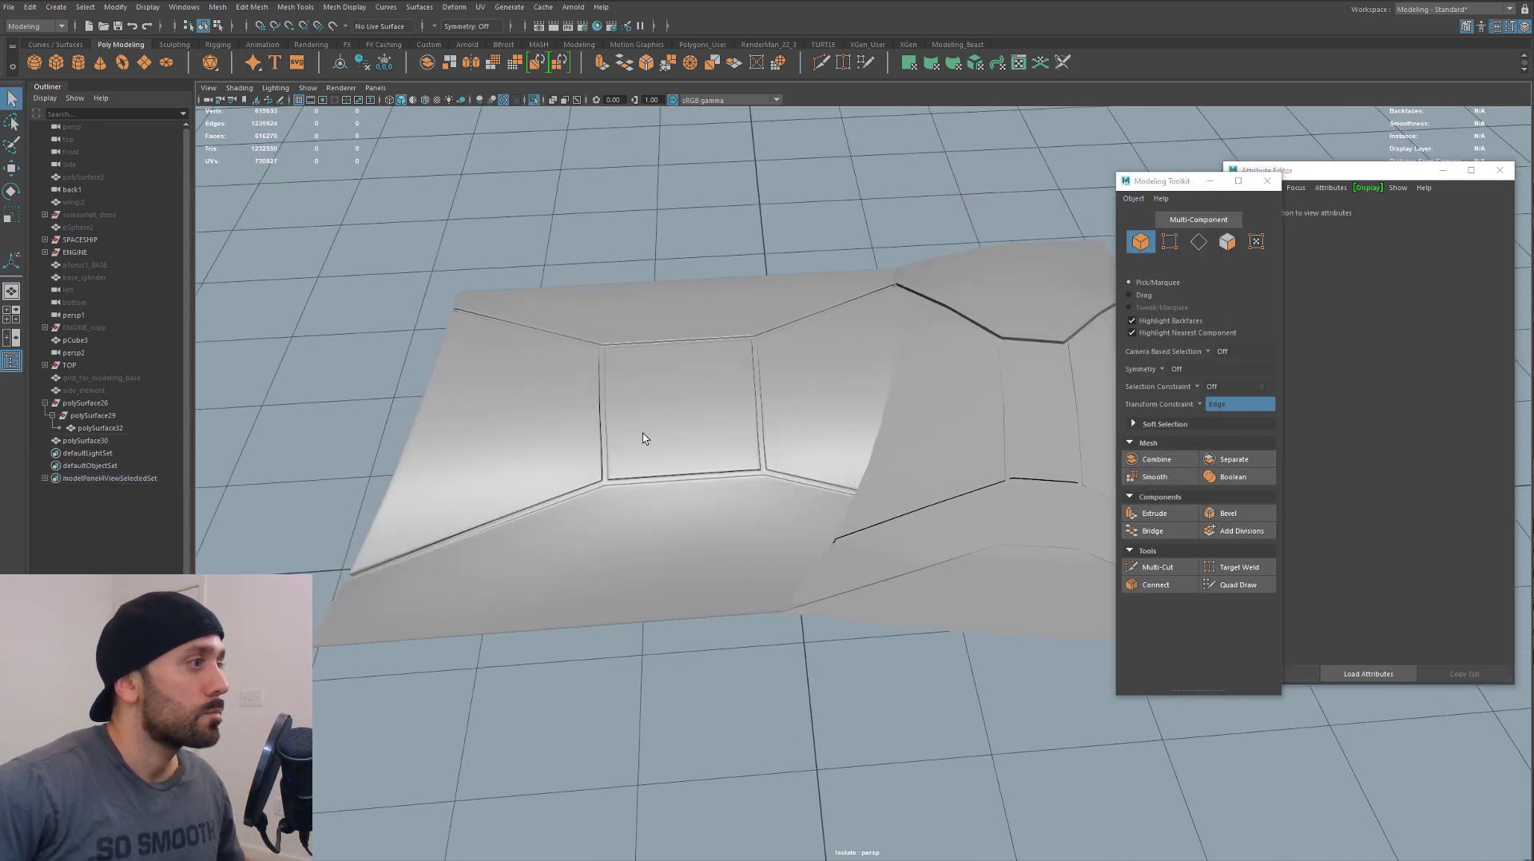
pyautogui.click(646, 440)
pyautogui.press('q')
pyautogui.click(763, 349)
pyautogui.press('w')
pyautogui.moveTo(788, 323); pyautogui.dragTo(488, 337)
pyautogui.click(808, 414)
pyautogui.keyDown('alt'); pyautogui.moveTo(808, 417); pyautogui.dragTo(728, 391); pyautogui.keyUp('alt')
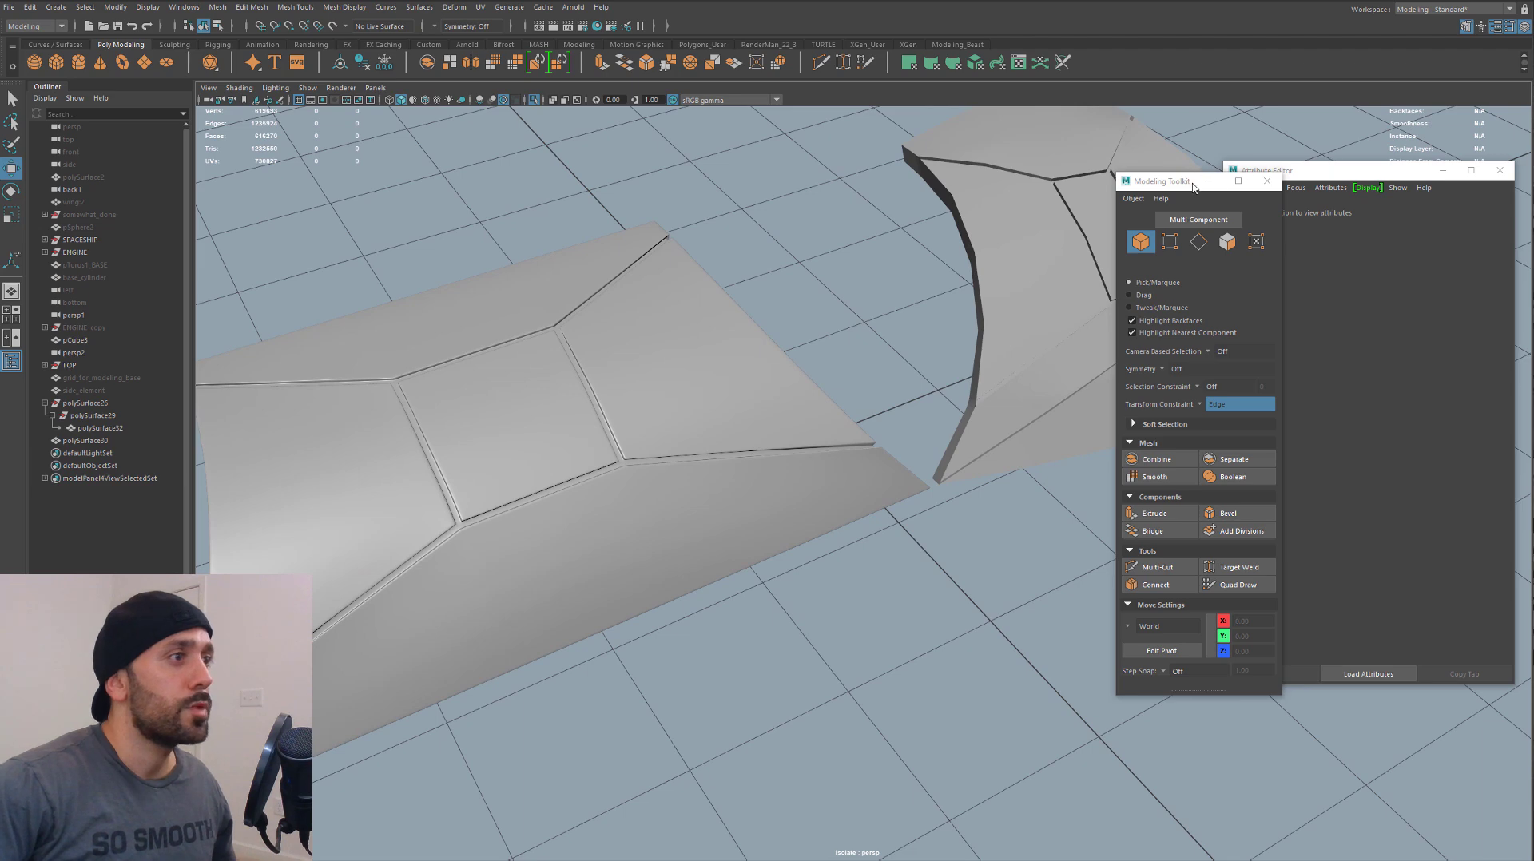
# Close the floating Modeling Toolkit and Attribute Editor, and show wireframe on shaded to compare both panels' topology
pyautogui.click(1267, 181)
pyautogui.click(1499, 170)
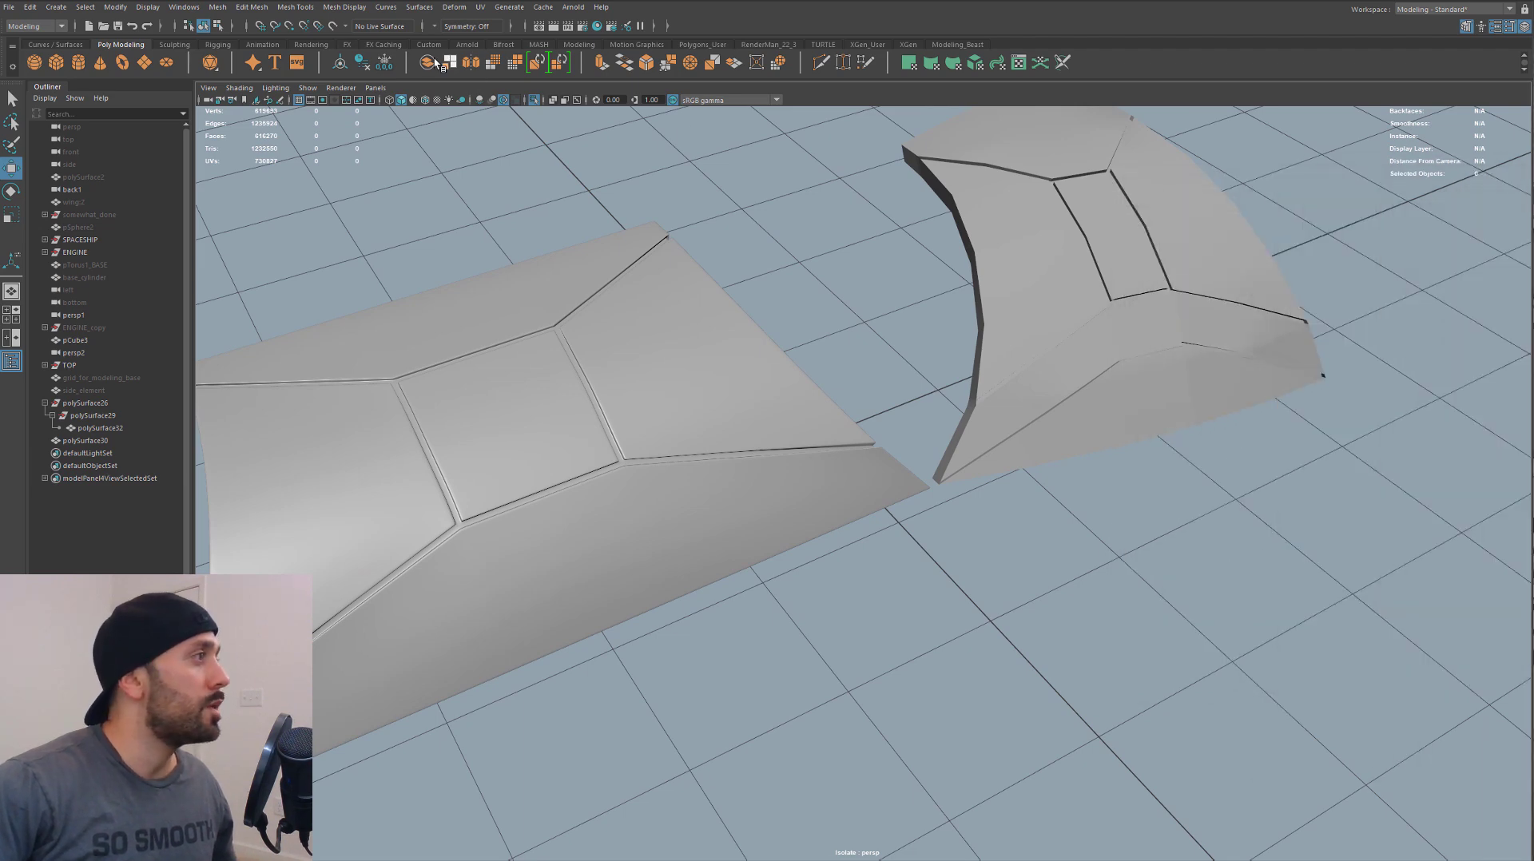
pyautogui.hotkey('alt', '5')
pyautogui.moveTo(1252, 357)
pyautogui.keyDown('alt'); pyautogui.mouseDown()
pyautogui.moveTo(1195, 381)
pyautogui.moveTo(1038, 499)
pyautogui.mouseUp(); pyautogui.keyUp('alt')
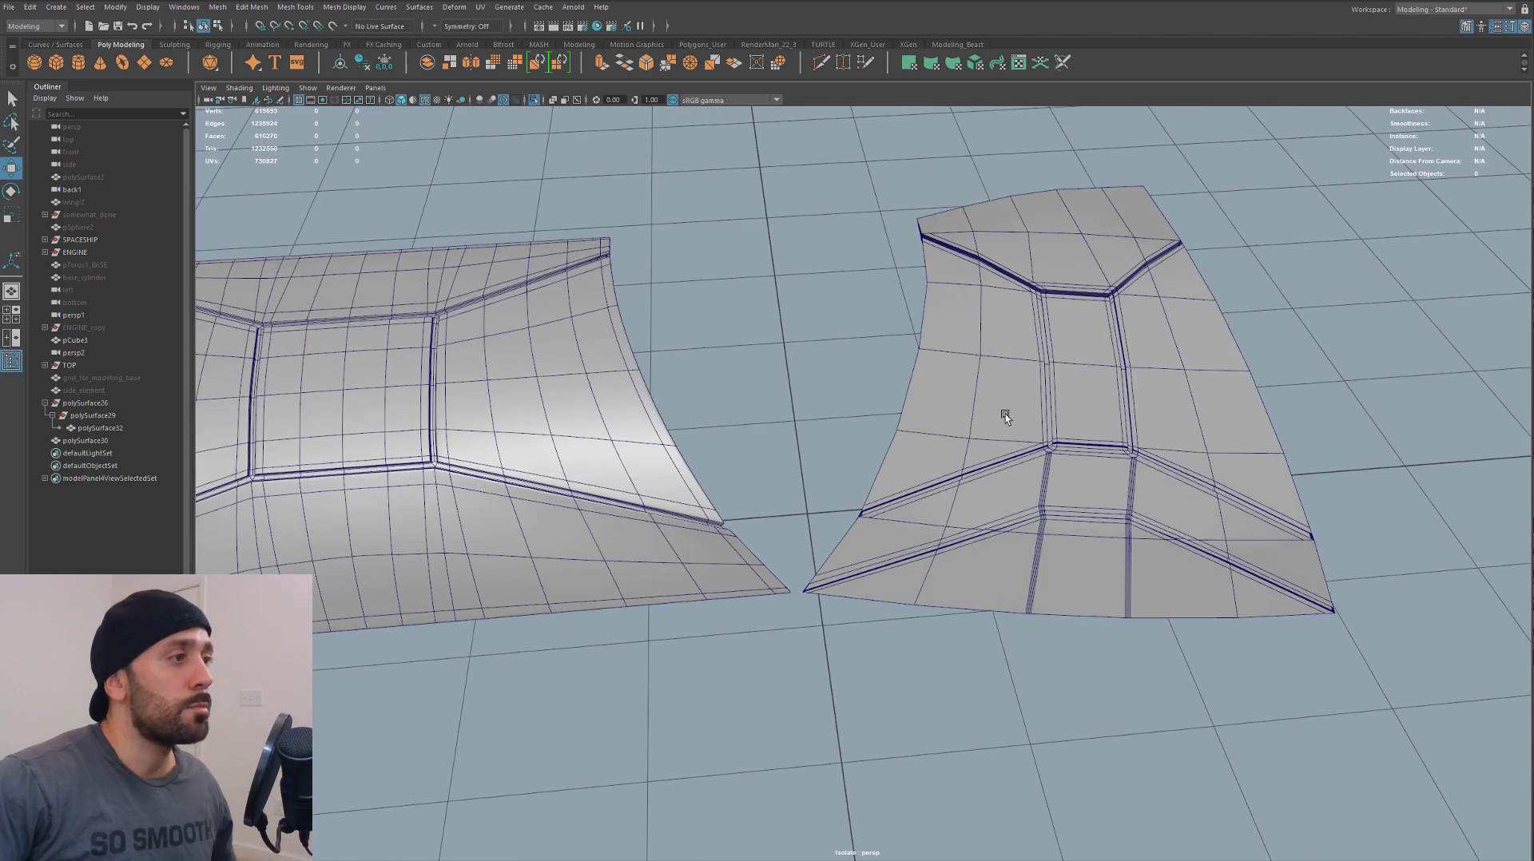
pyautogui.keyDown('alt'); pyautogui.moveTo(625, 394); pyautogui.dragTo(1015, 393); pyautogui.keyUp('alt')
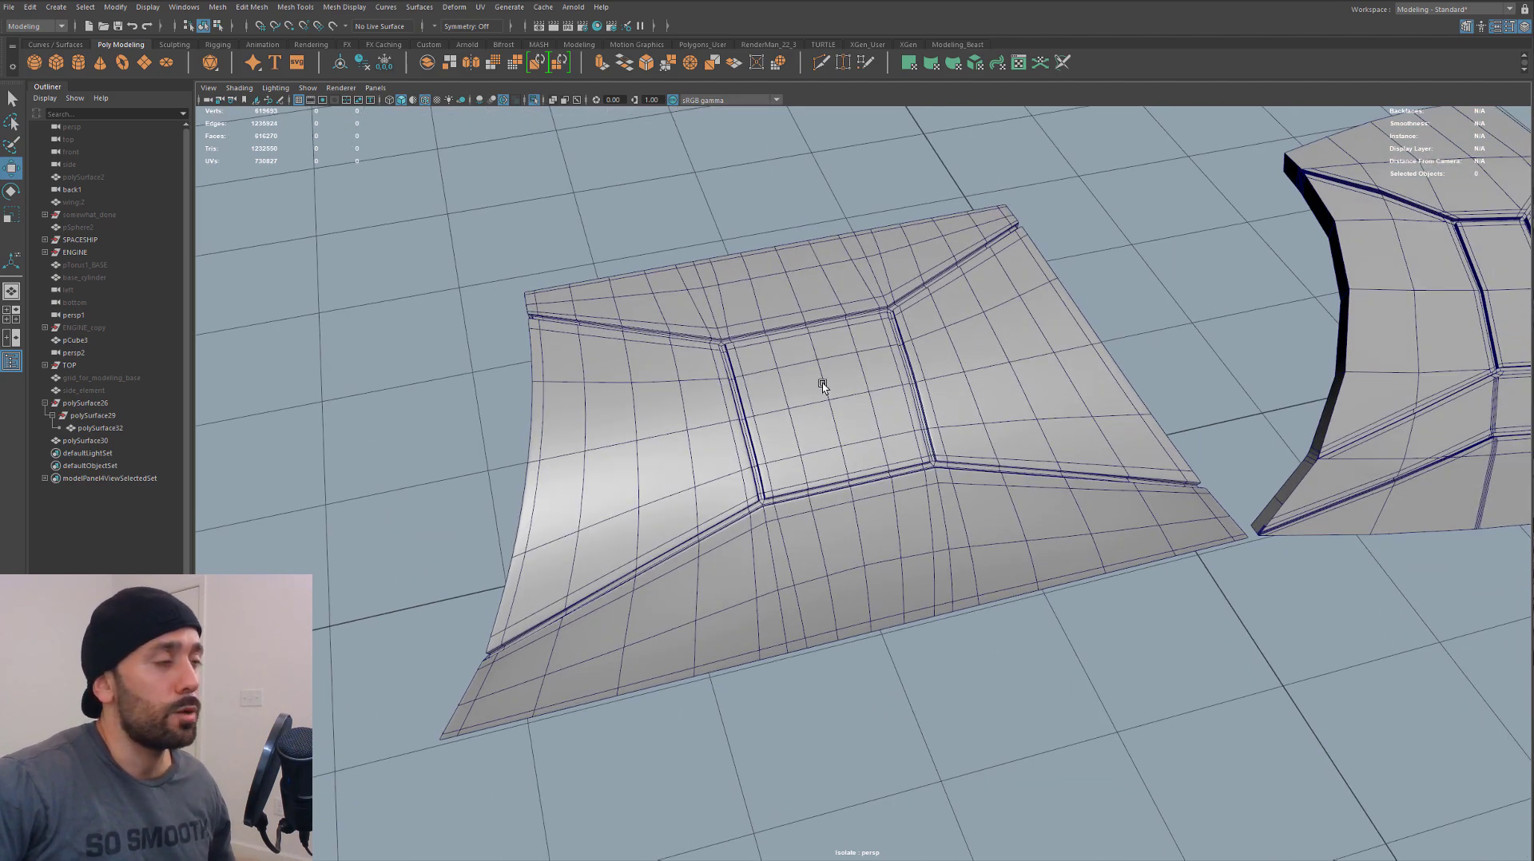
pyautogui.keyDown('alt'); pyautogui.moveTo(823, 386); pyautogui.dragTo(880, 390, button='right'); pyautogui.keyUp('alt')
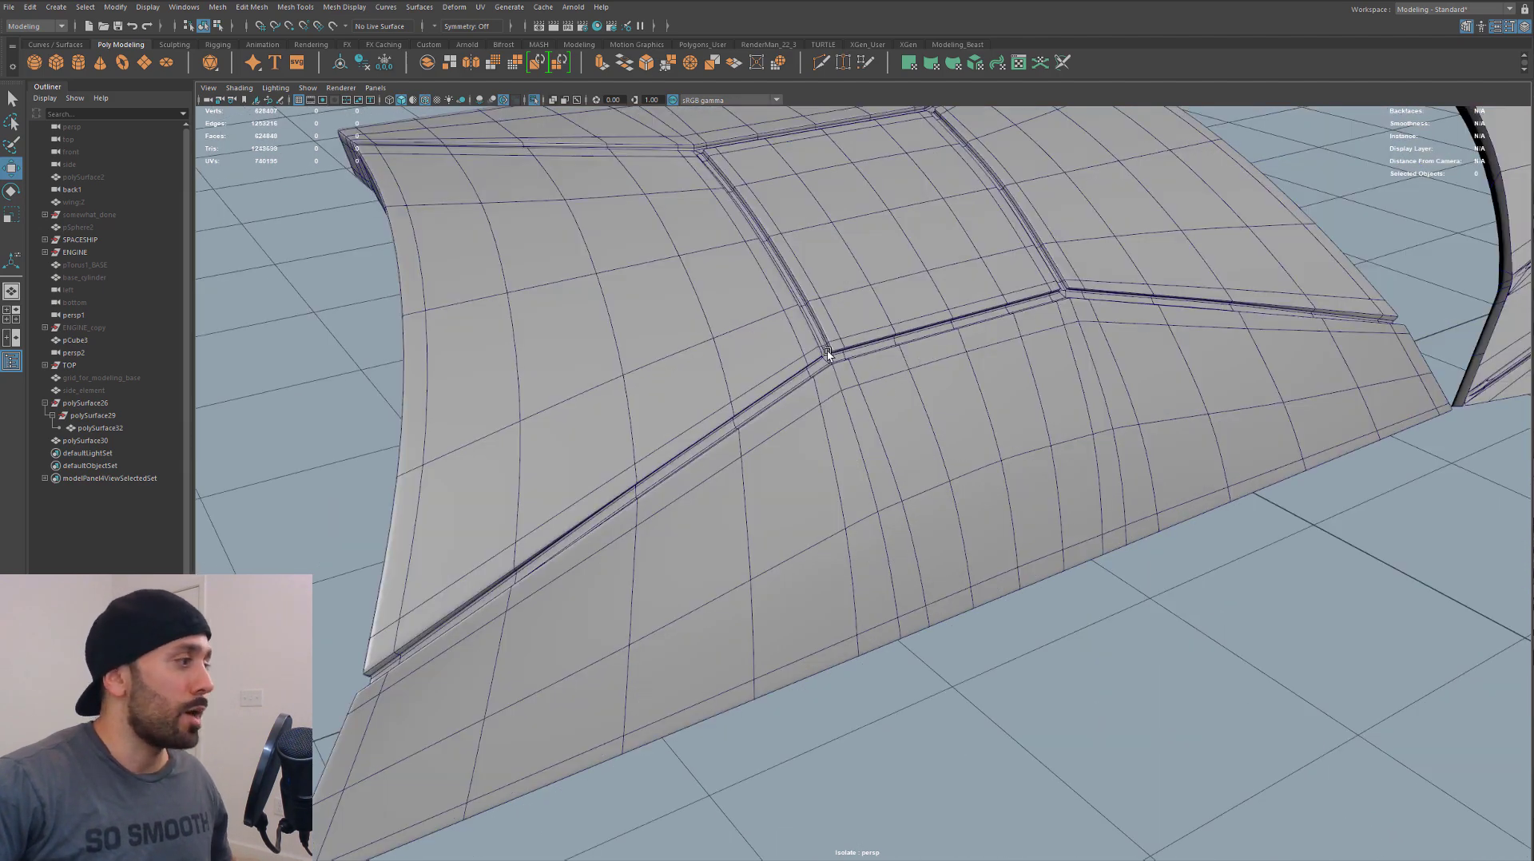